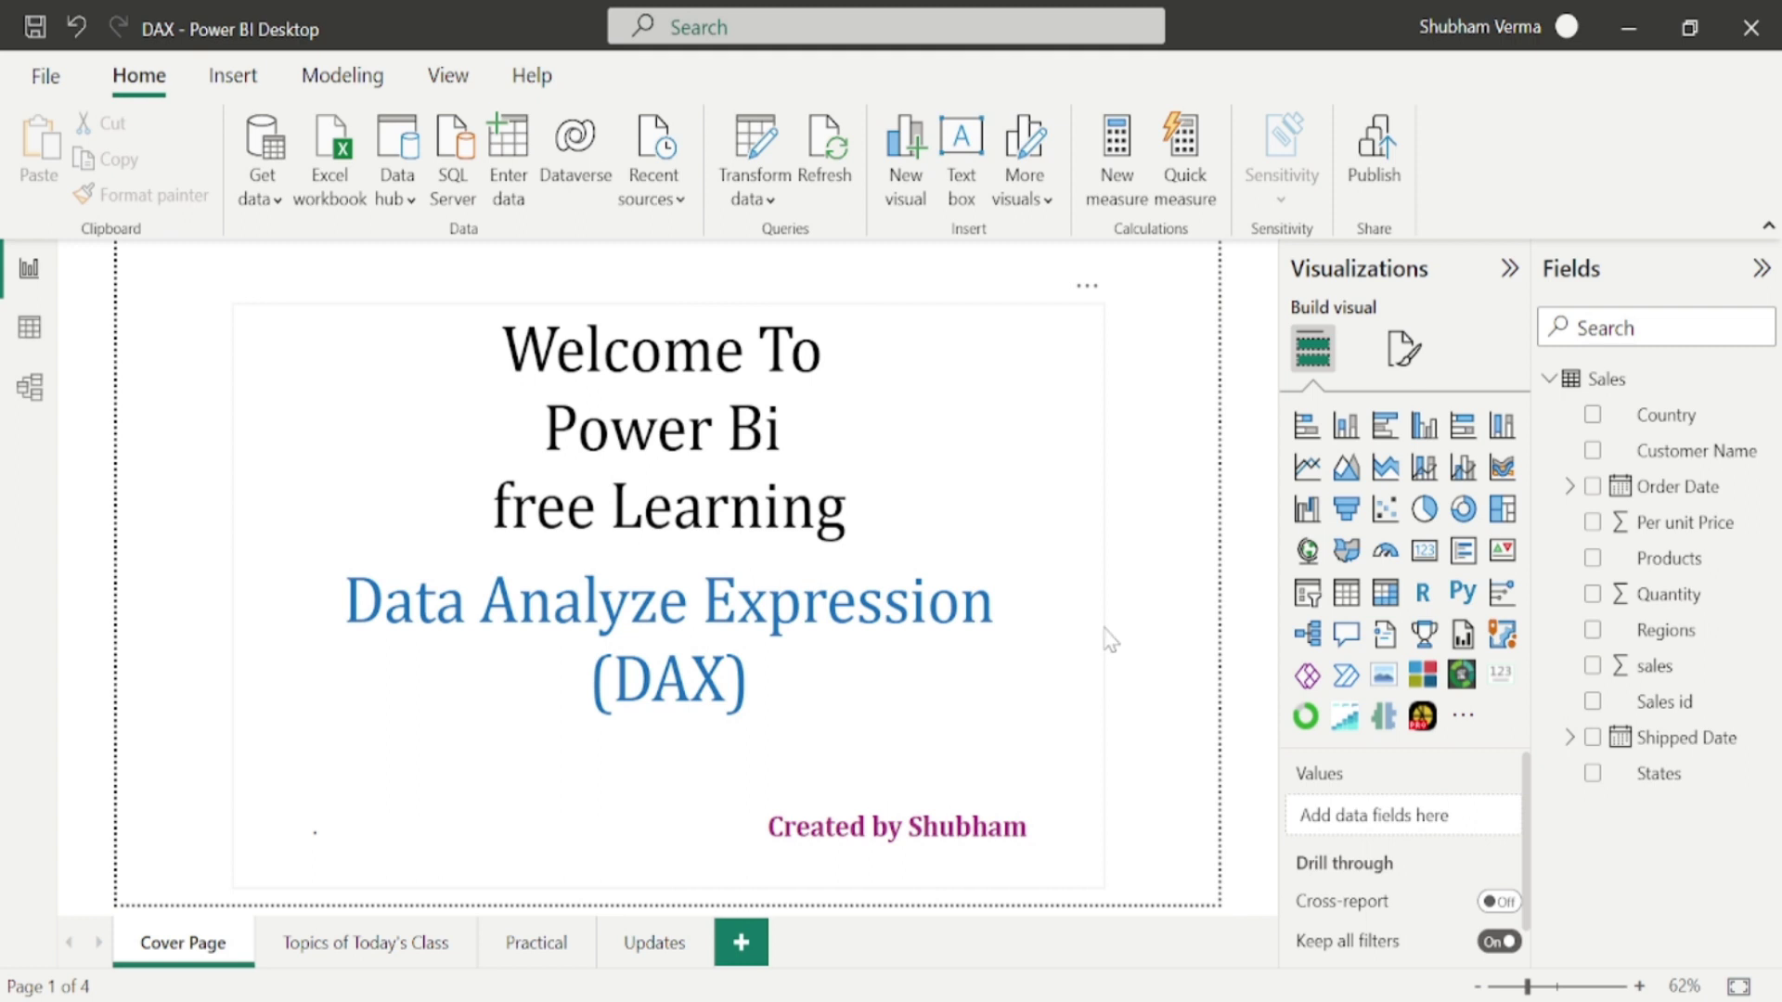
# Look at the Topics of Today's Class page, open the Practical page, and create a new measure in the Sales table.
pyautogui.click(341, 947)
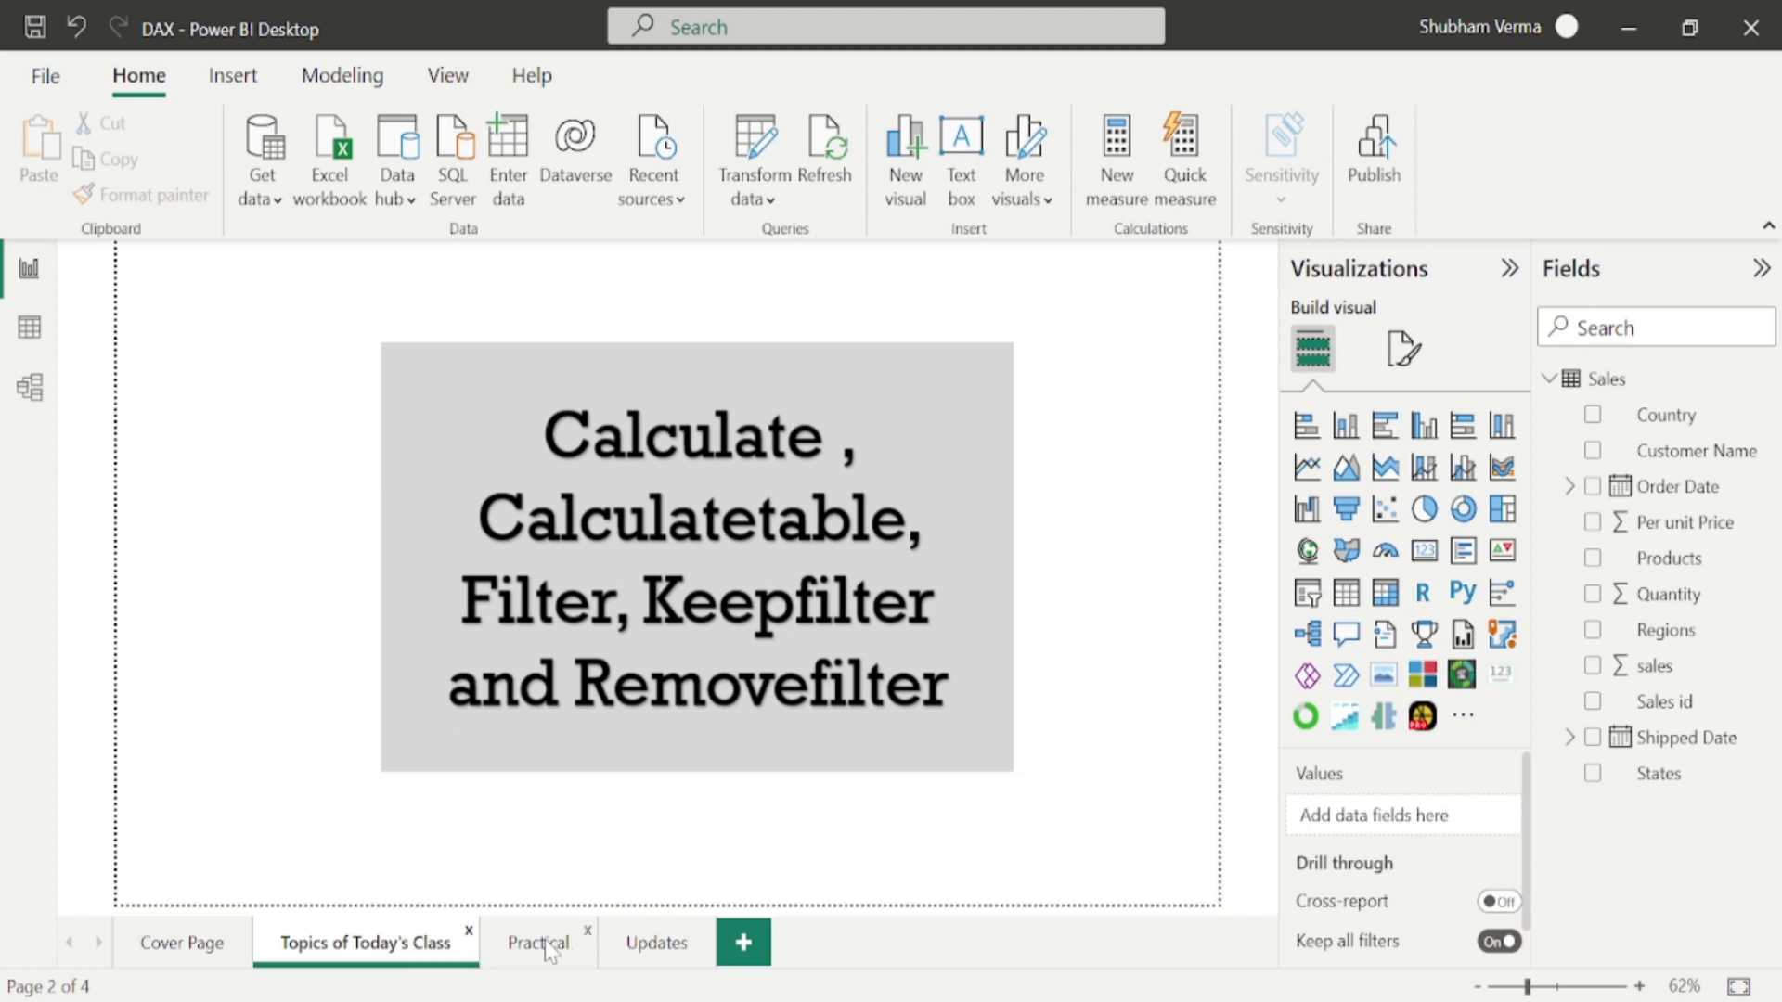
pyautogui.click(548, 946)
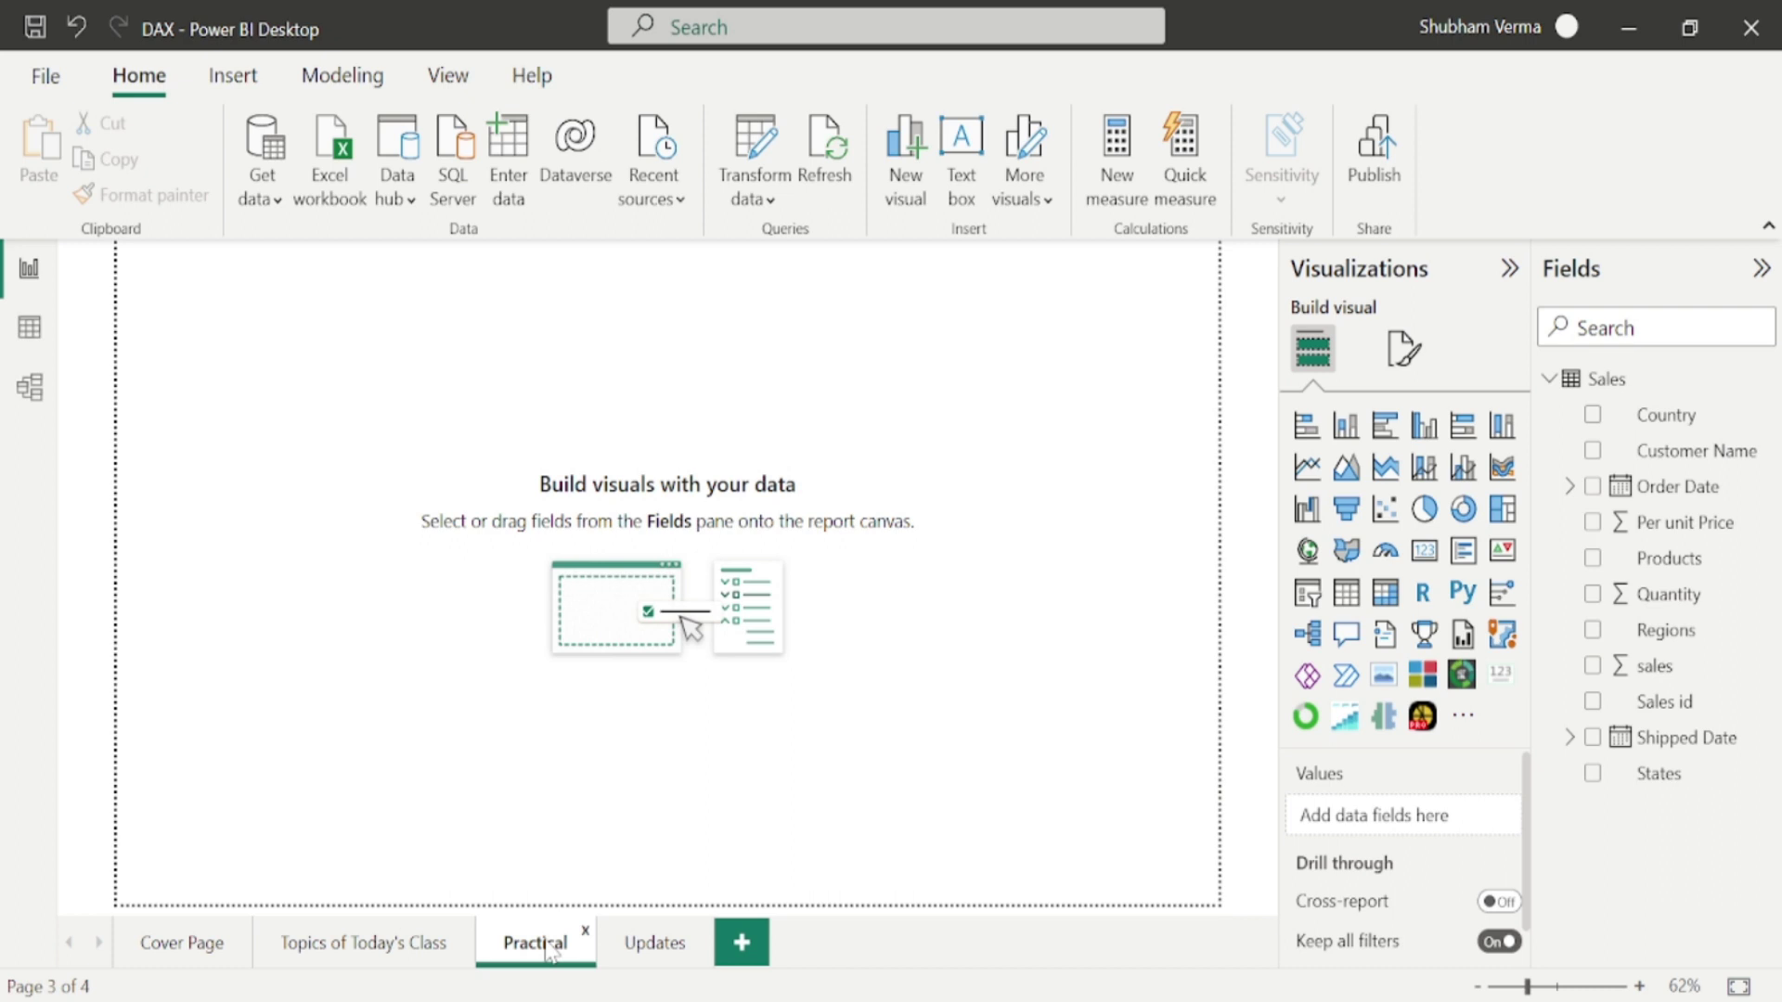
pyautogui.rightClick(1595, 882)
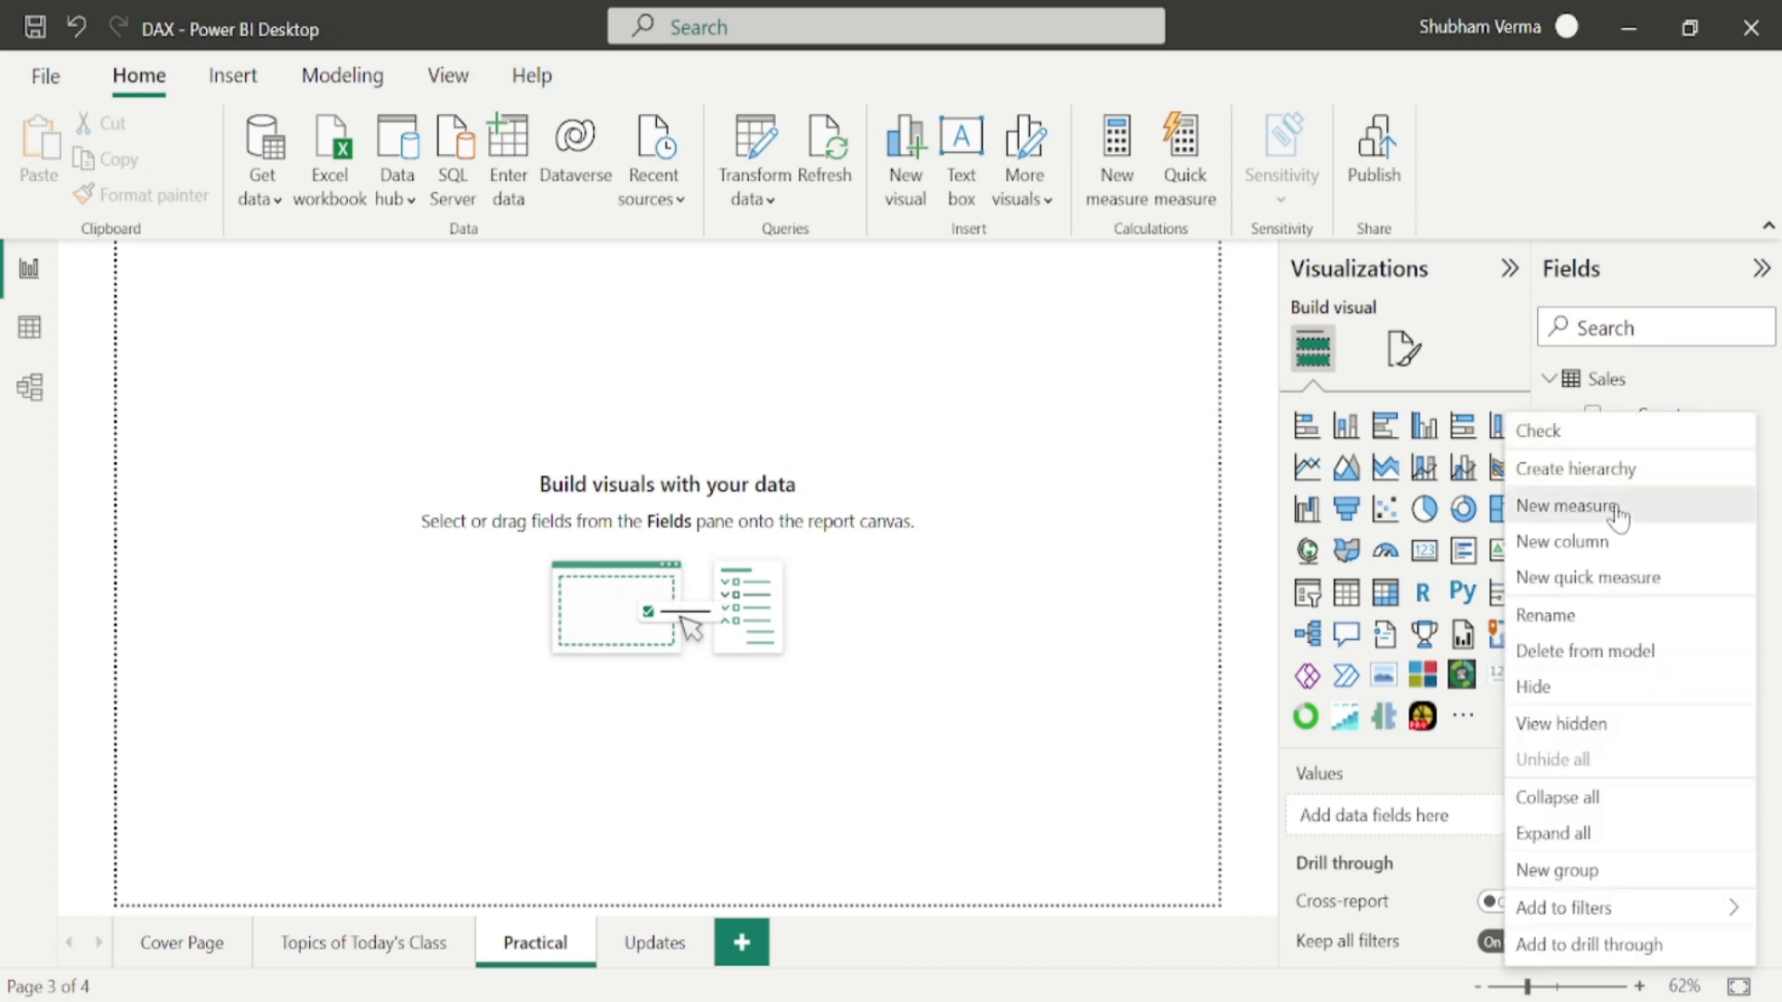
pyautogui.click(1617, 506)
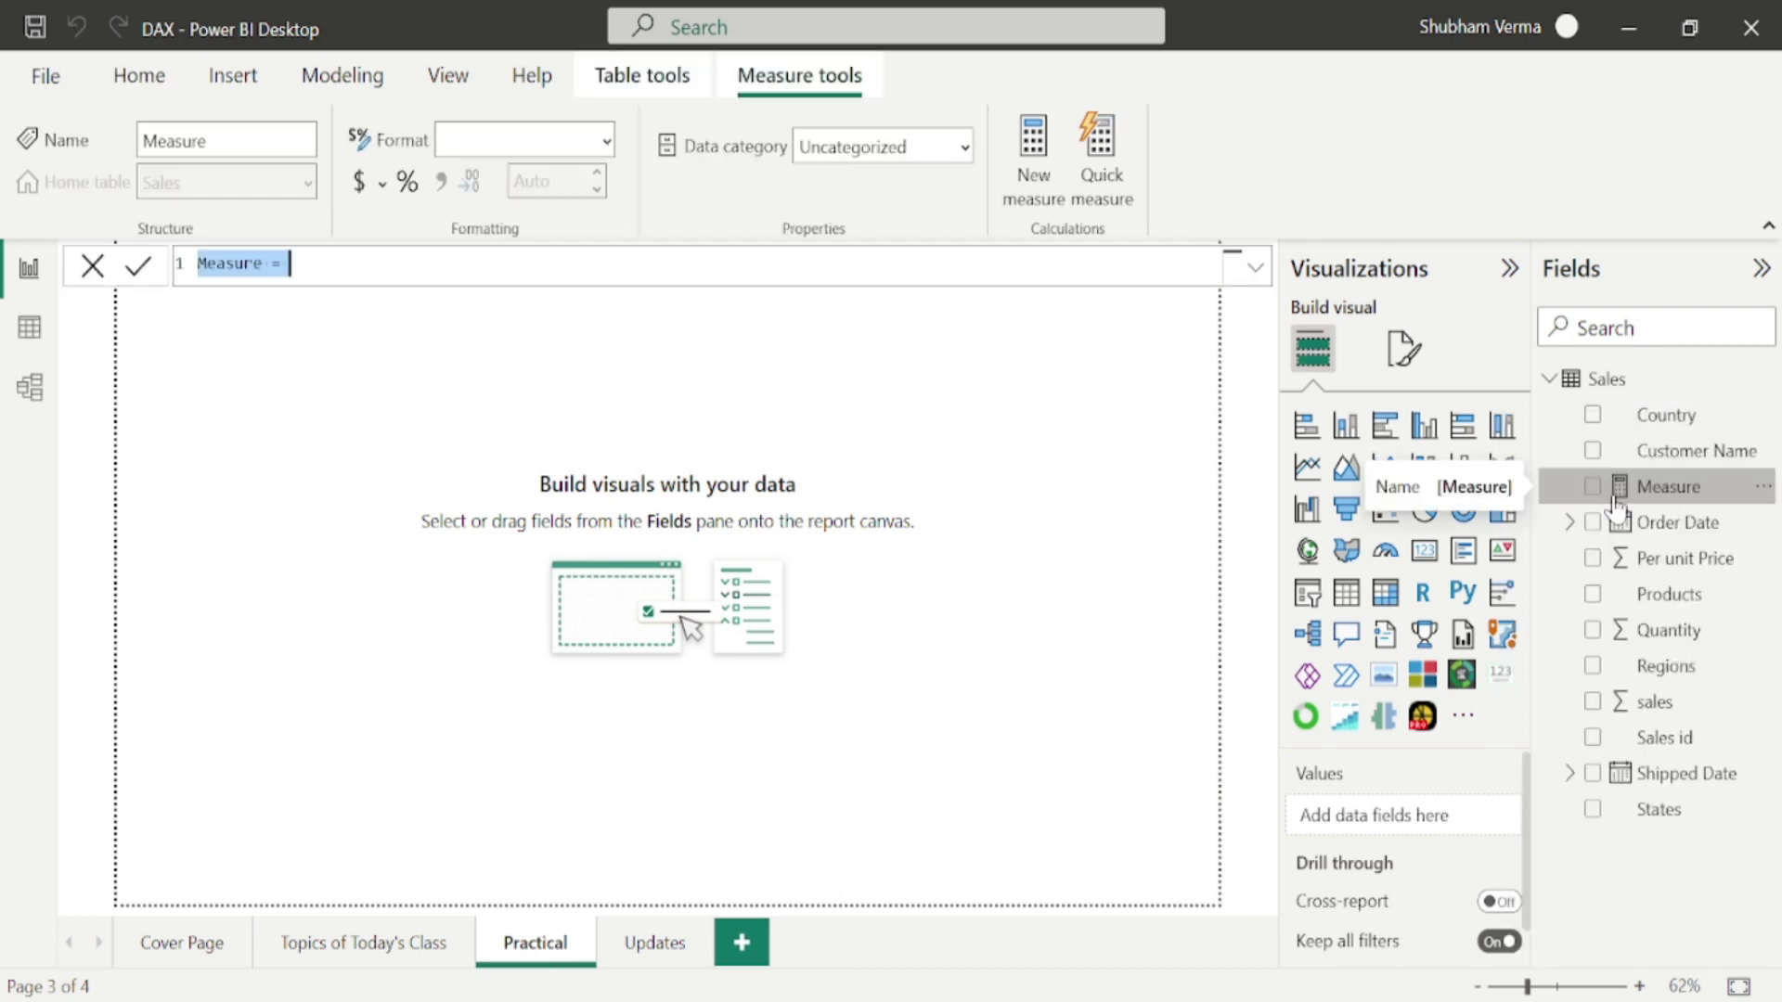
# Name the new measure USA Sales and begin its formula with the CALCULATE function.
pyautogui.write('US')
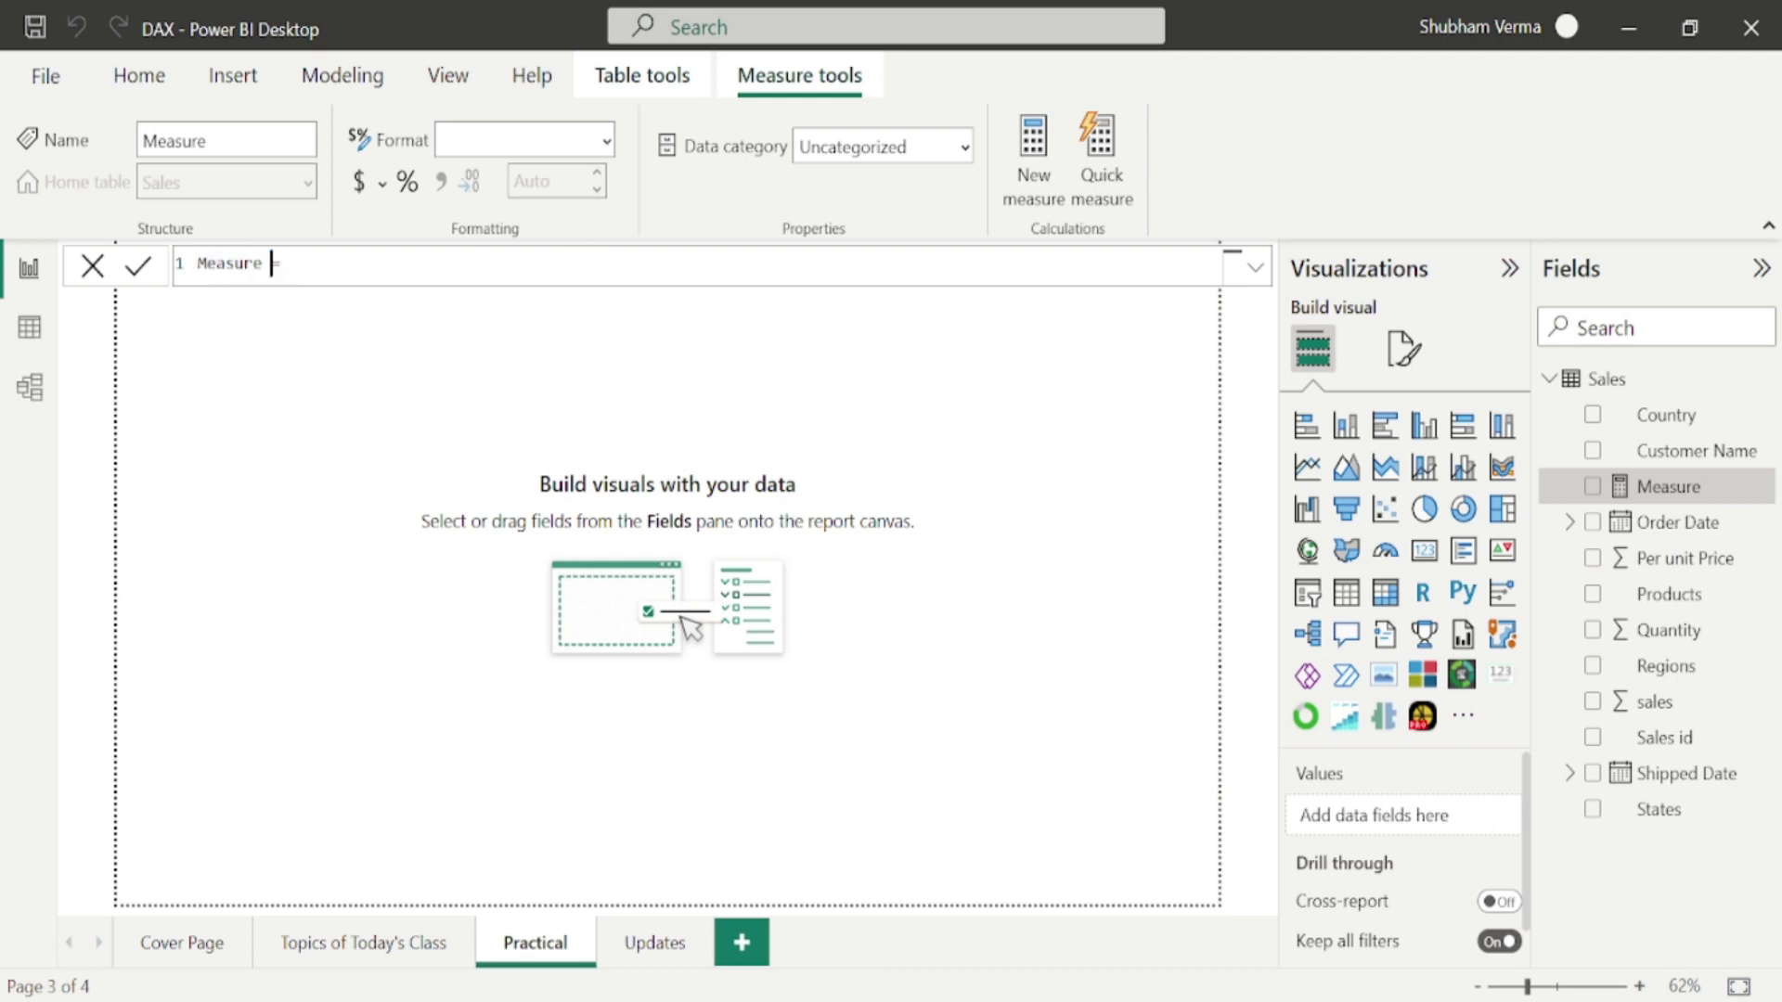
pyautogui.write('A Sales')
pyautogui.press('End')
pyautogui.write('ca')
pyautogui.press('Tab')
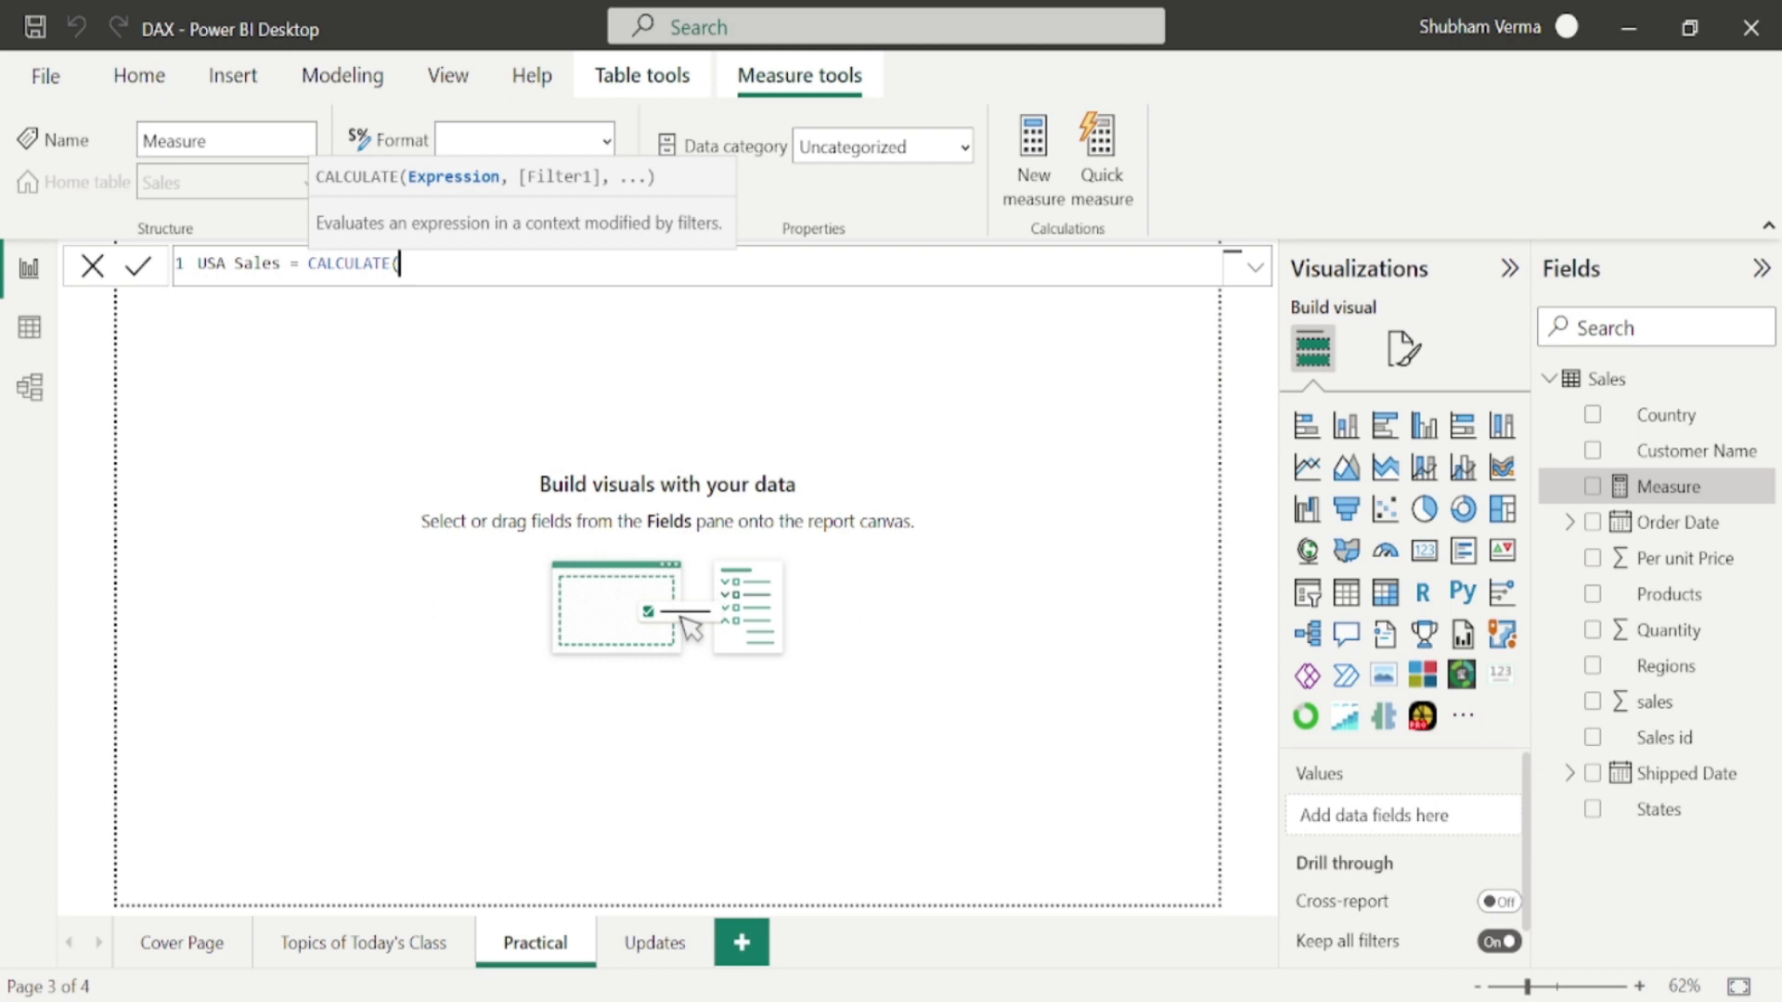
# Enter SUM(Sales[sales]) as the expression argument of CALCULATE, followed by a comma for the filter argument.
pyautogui.write('SUM(')
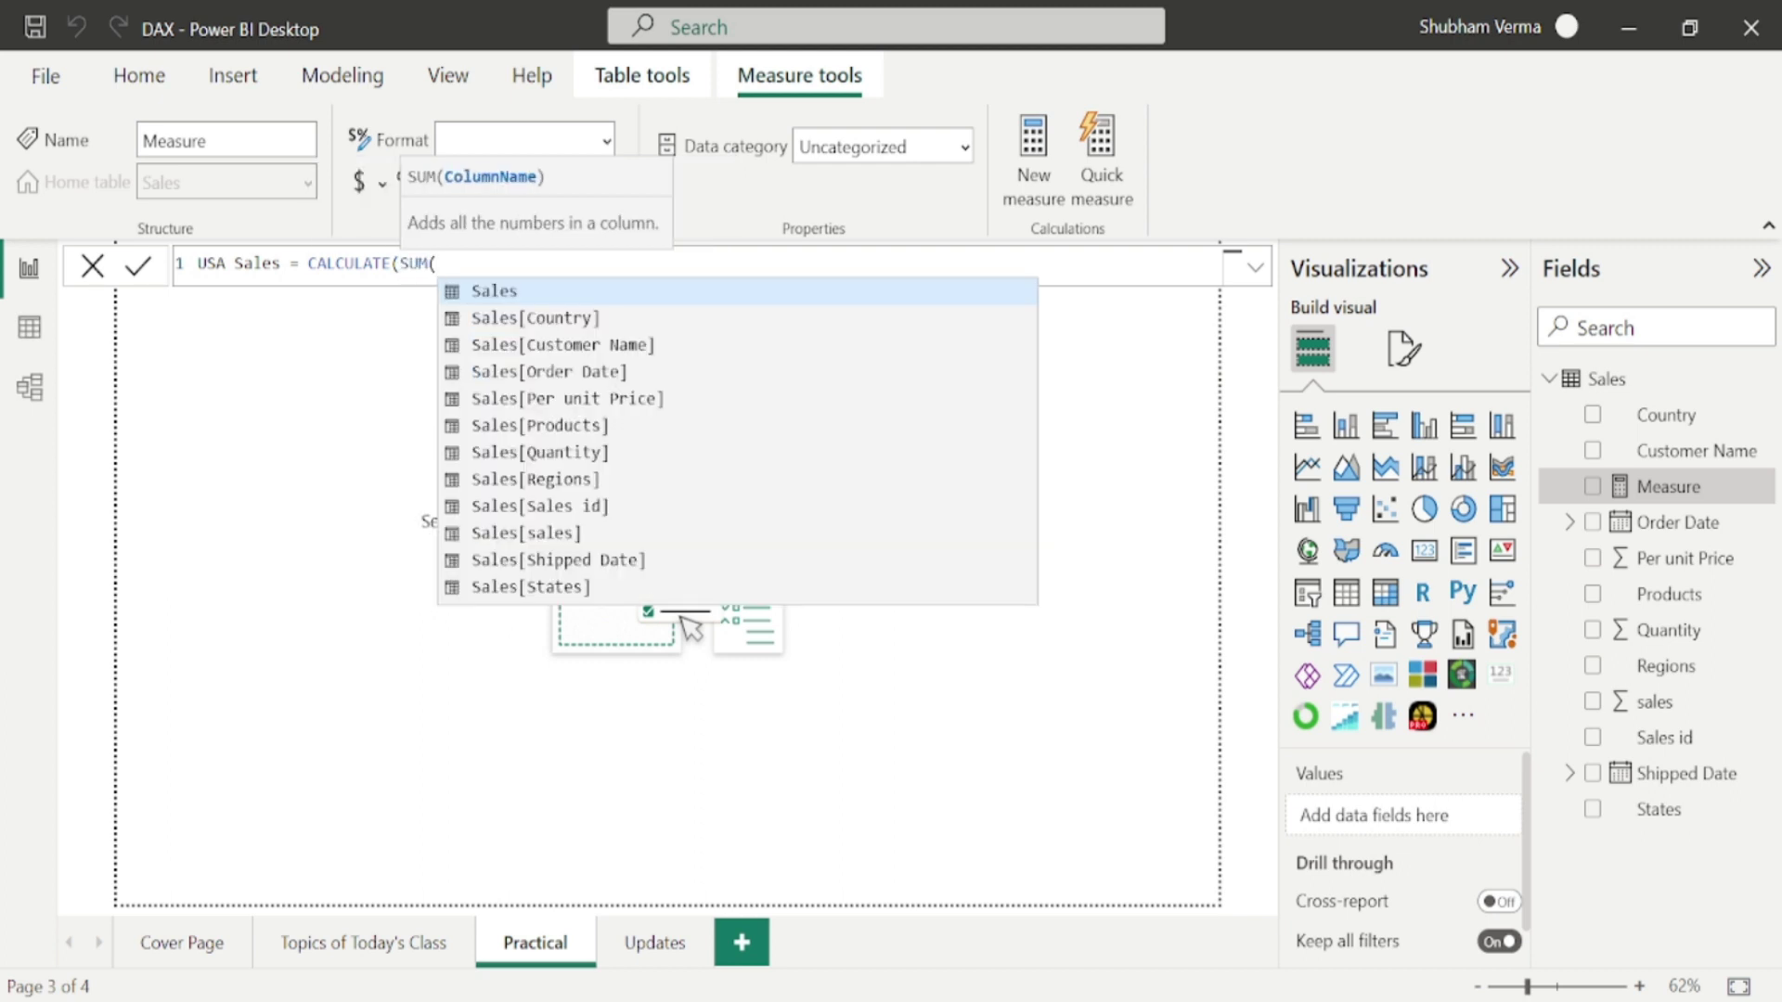
pyautogui.write('sal')
pyautogui.press('Down')
pyautogui.press('Down')
pyautogui.press('Down')
pyautogui.press('Down')
pyautogui.press('Down')
pyautogui.press('Down')
pyautogui.press('Down')
pyautogui.press('Down')
pyautogui.press('Down')
pyautogui.press('Down')
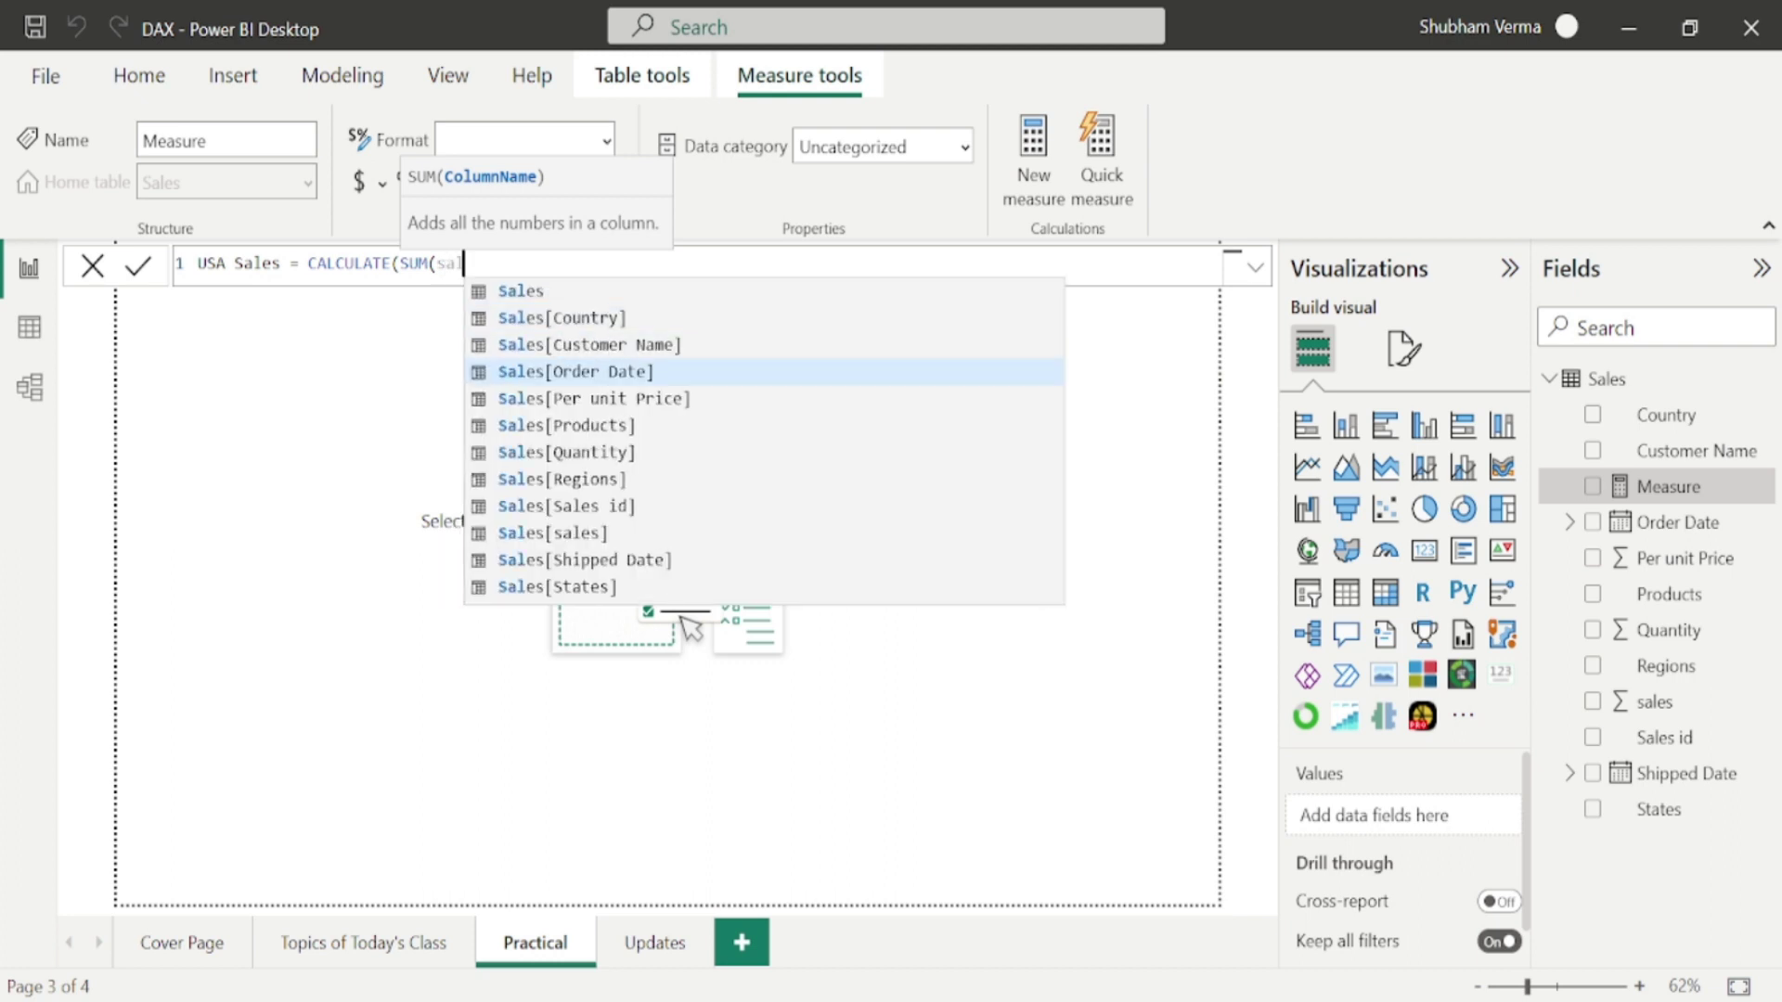
pyautogui.press('Up')
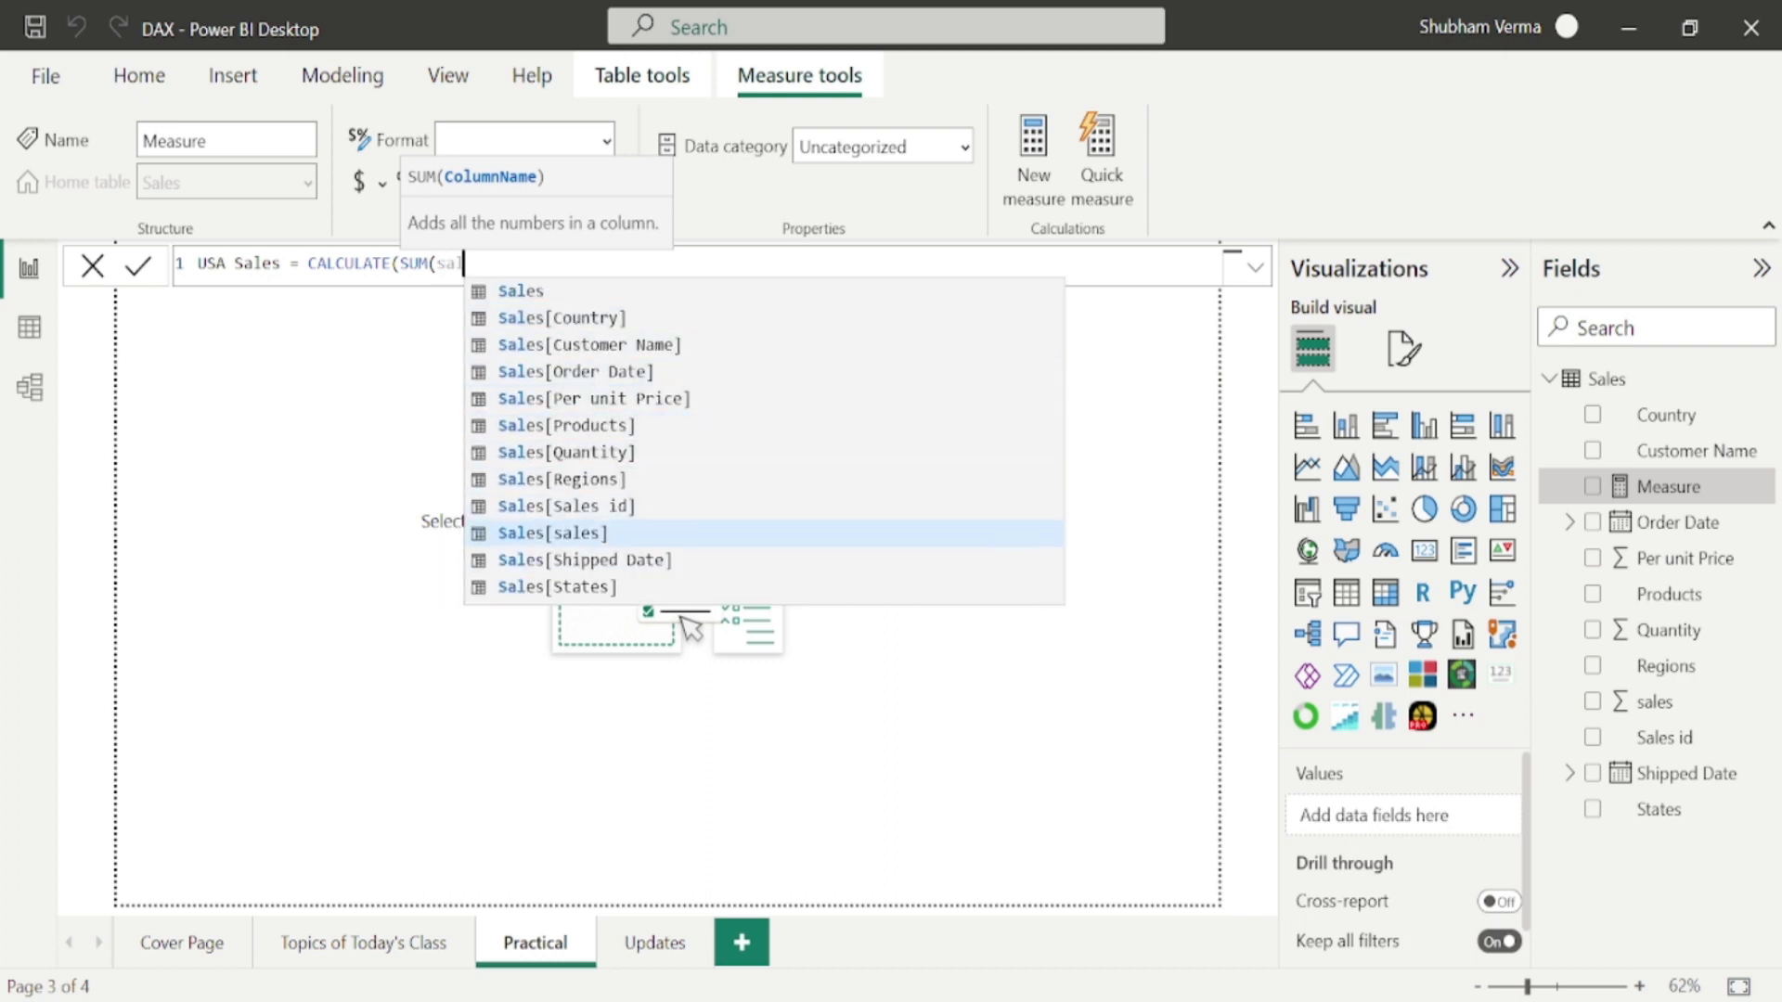
pyautogui.press('Tab')
pyautogui.write('),')
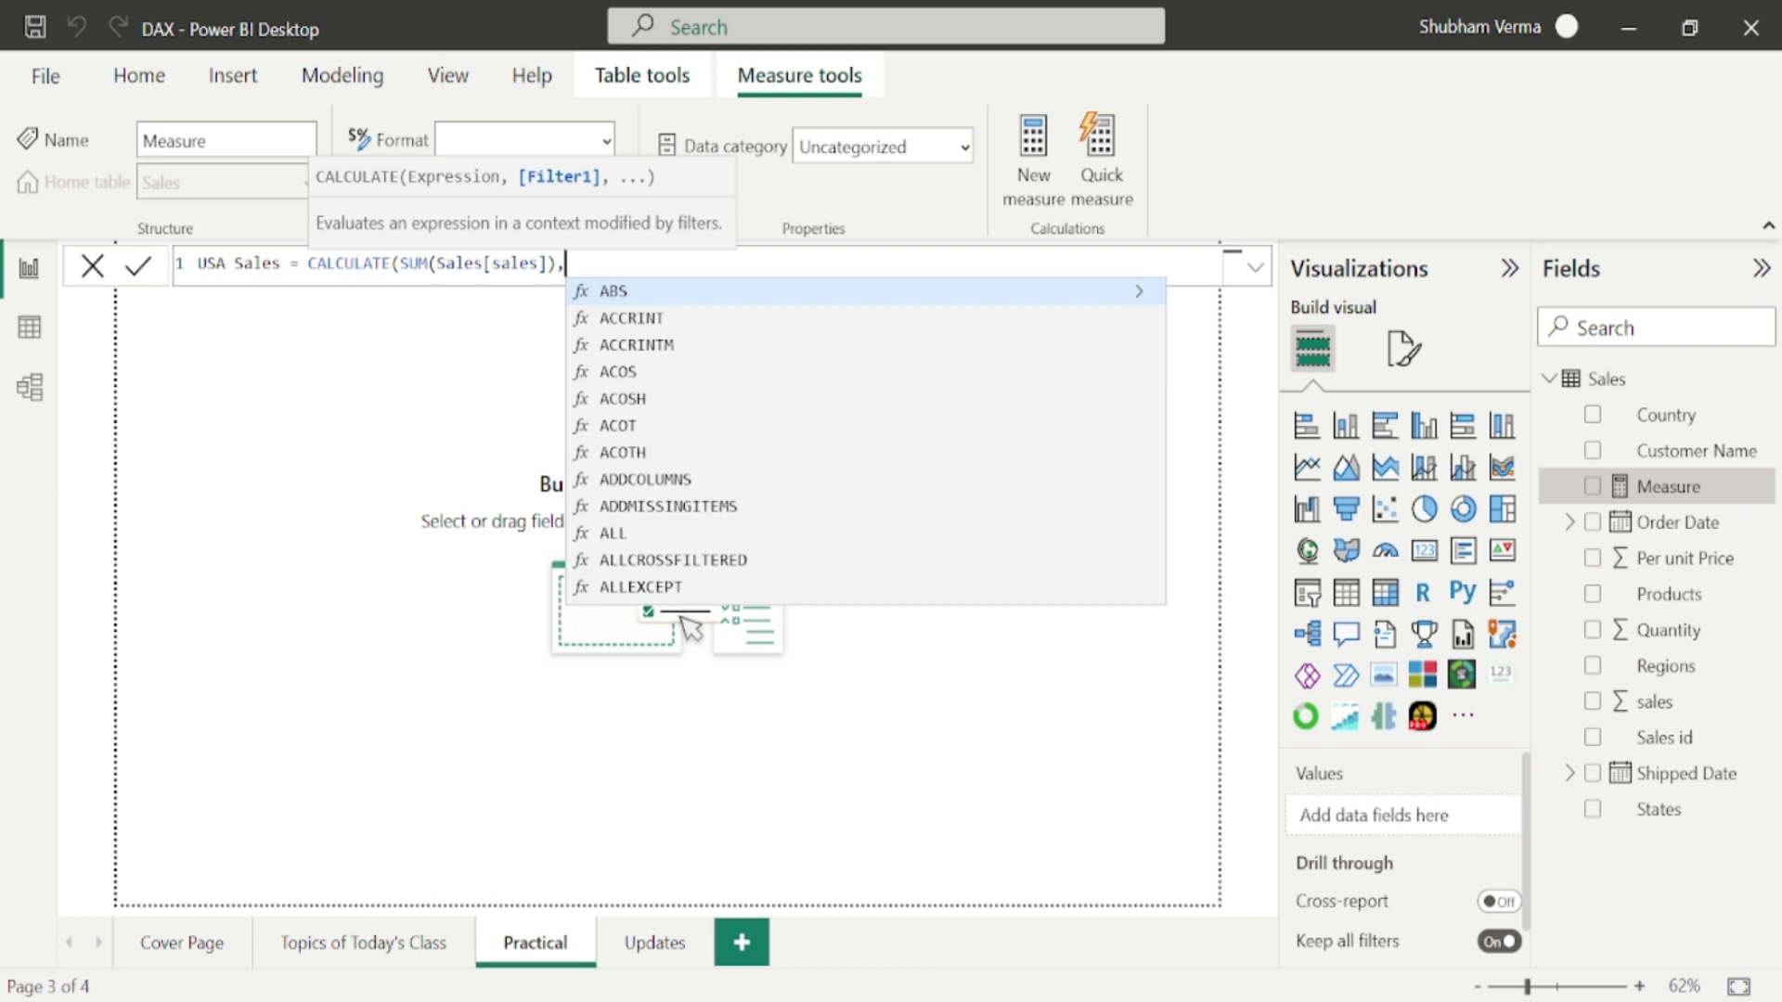
# Add the filter Sales[Country]="USA" to the USA Sales formula, close the function and commit the measure.
pyautogui.write('count')
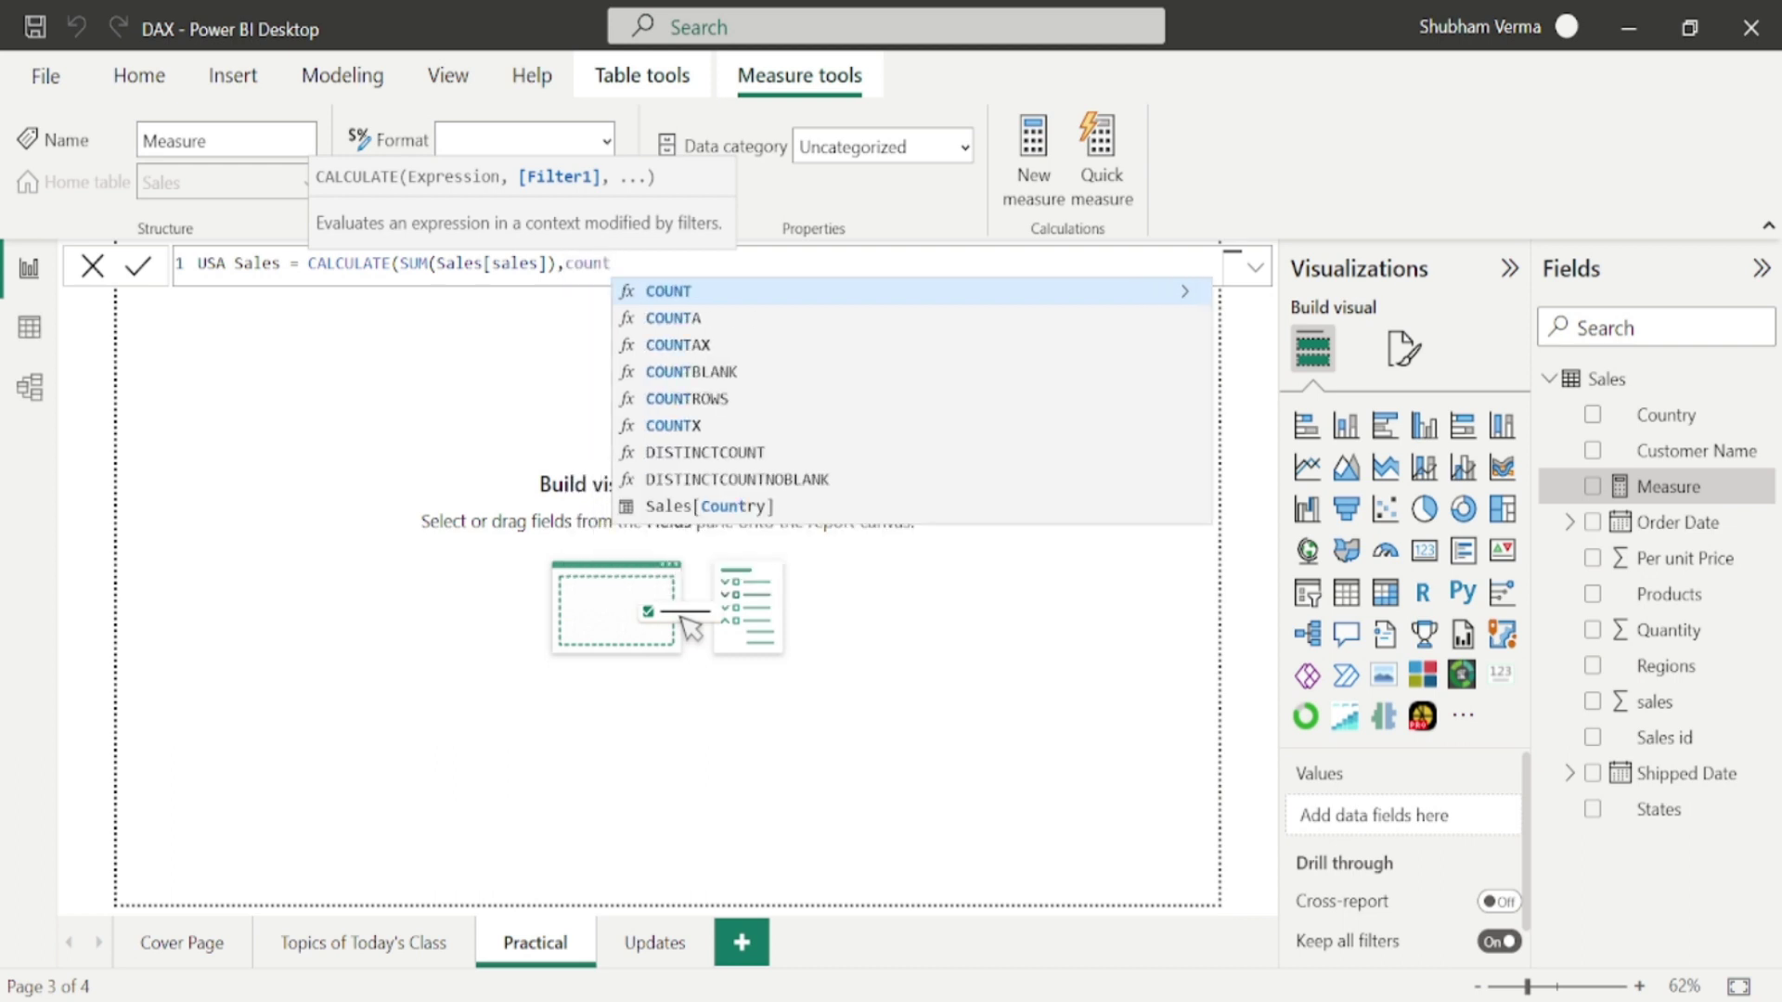
pyautogui.press('Down')
pyautogui.press('Down')
pyautogui.press('Down')
pyautogui.press('Down')
pyautogui.press('Down')
pyautogui.press('Down')
pyautogui.press('Down')
pyautogui.press('Down')
pyautogui.press('Tab')
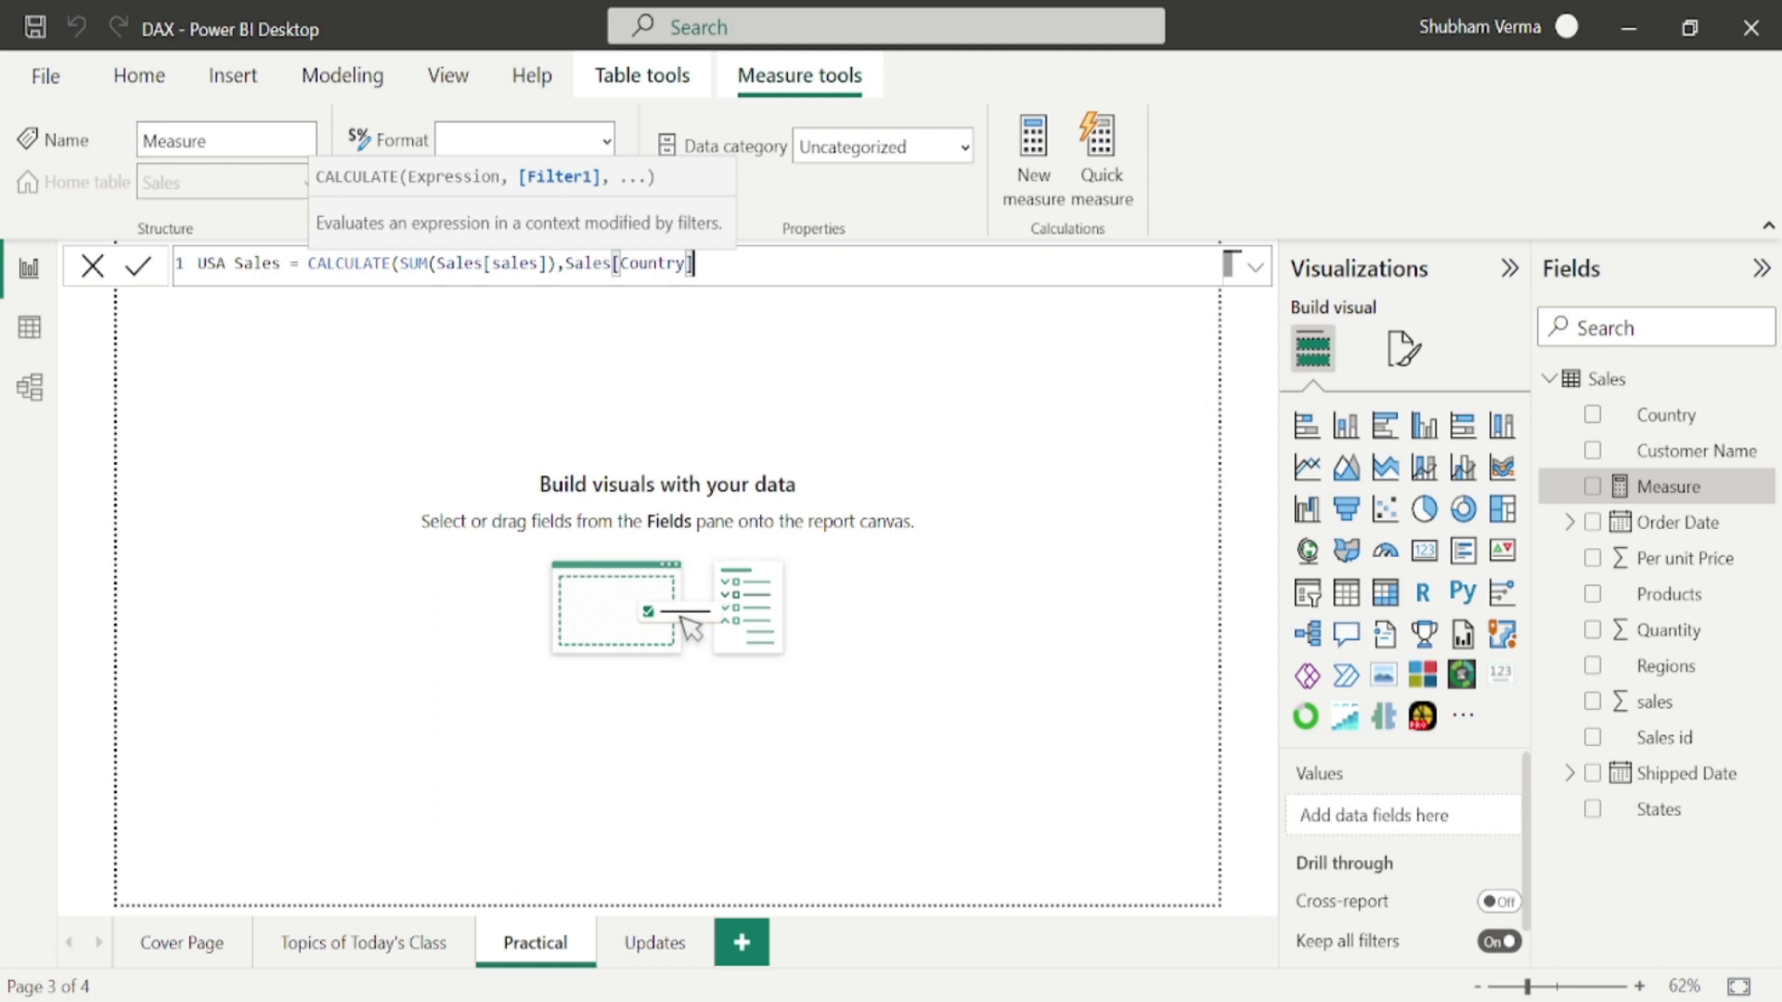
pyautogui.write('="USA"')
pyautogui.write(')')
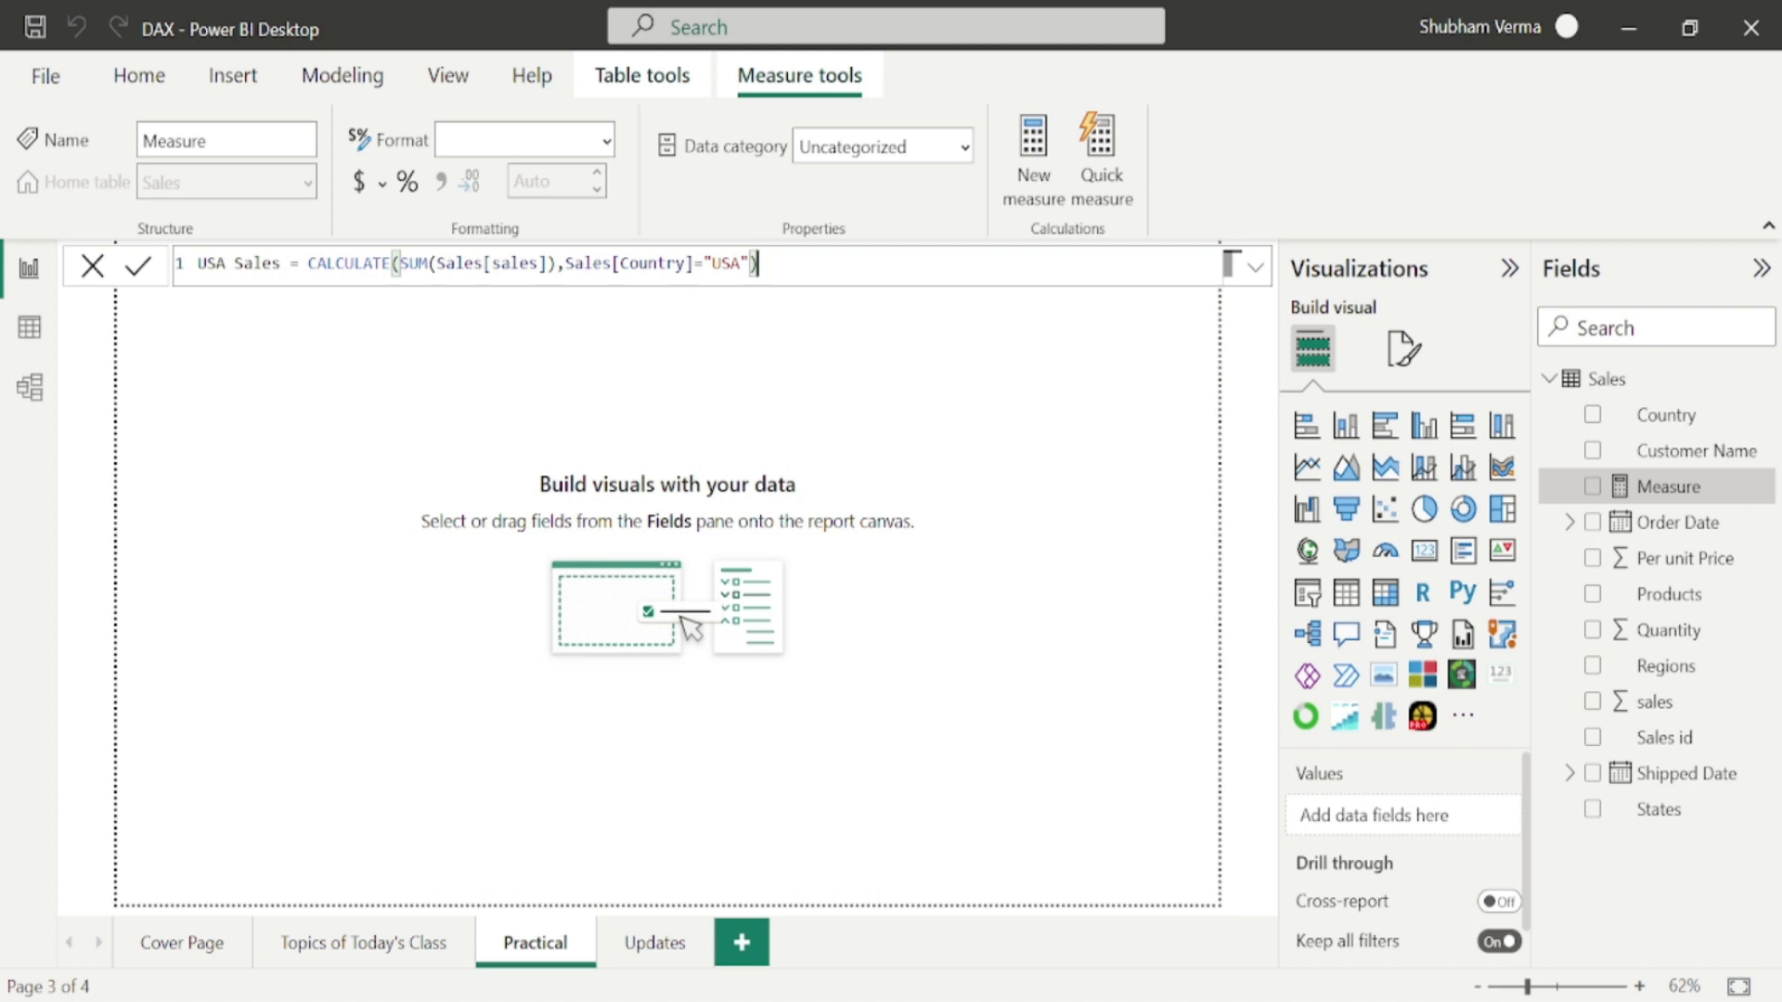
pyautogui.press('Return')
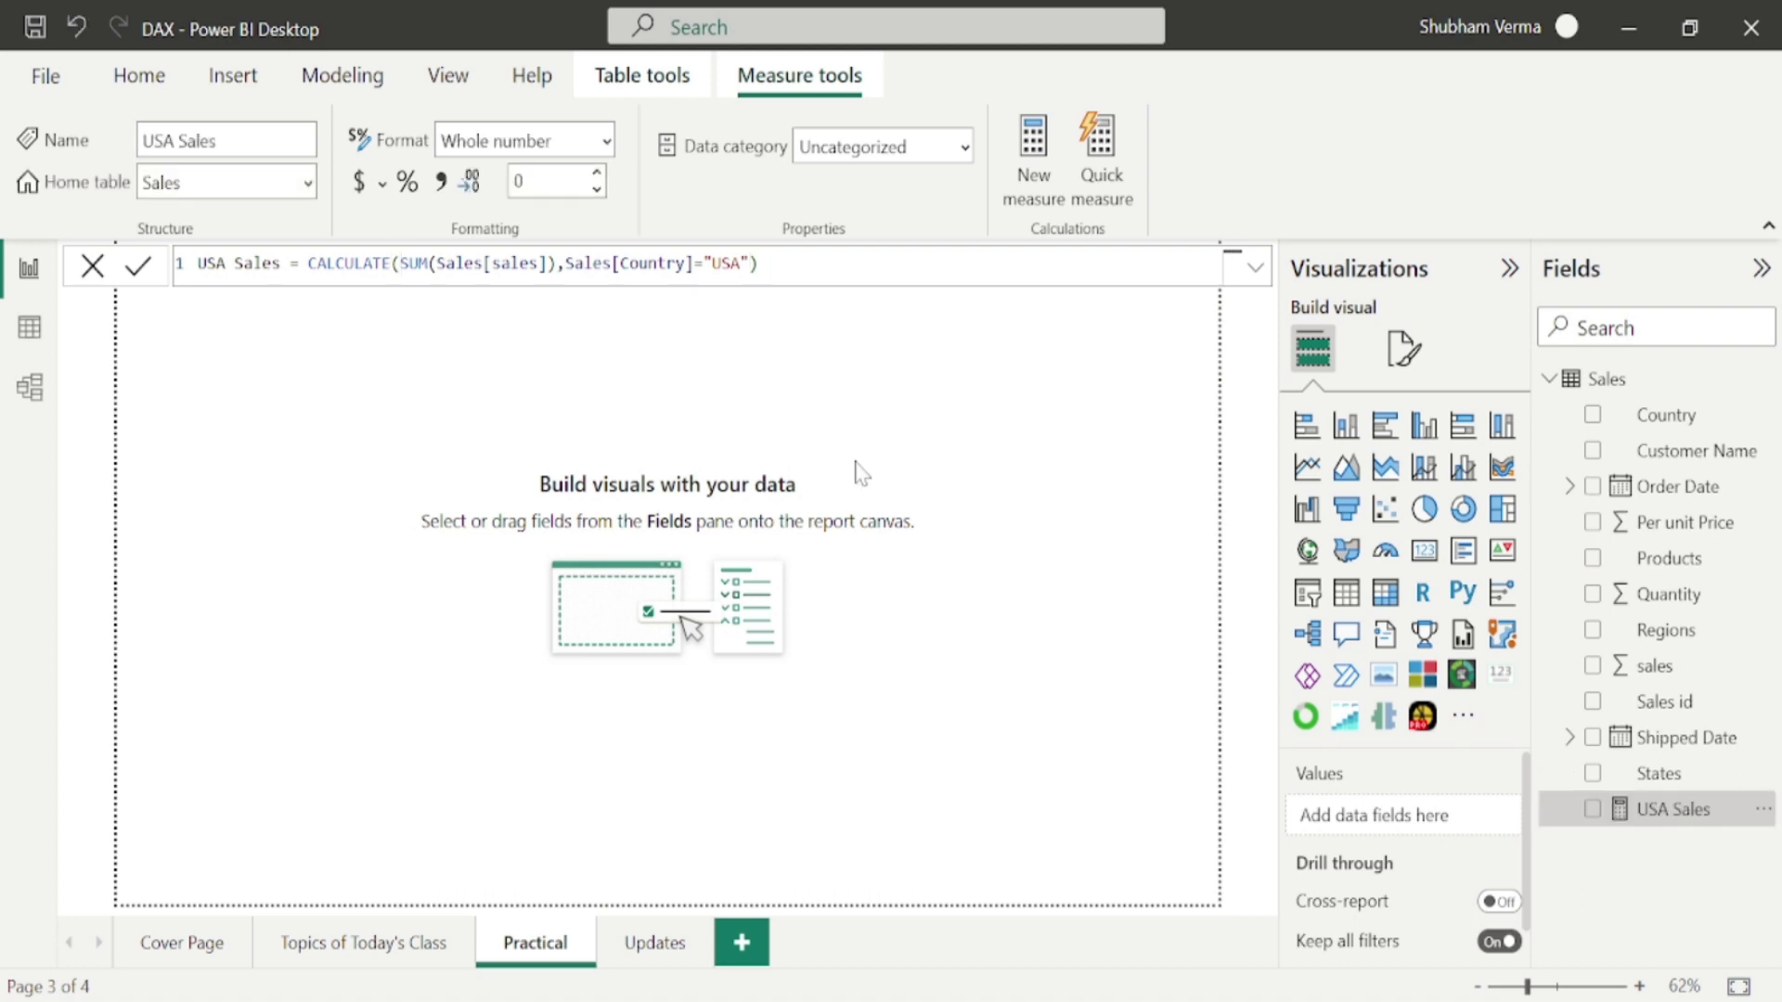
# Add a card visual showing the USA Sales measure and set its callout value's display units to None.
pyautogui.click(1424, 553)
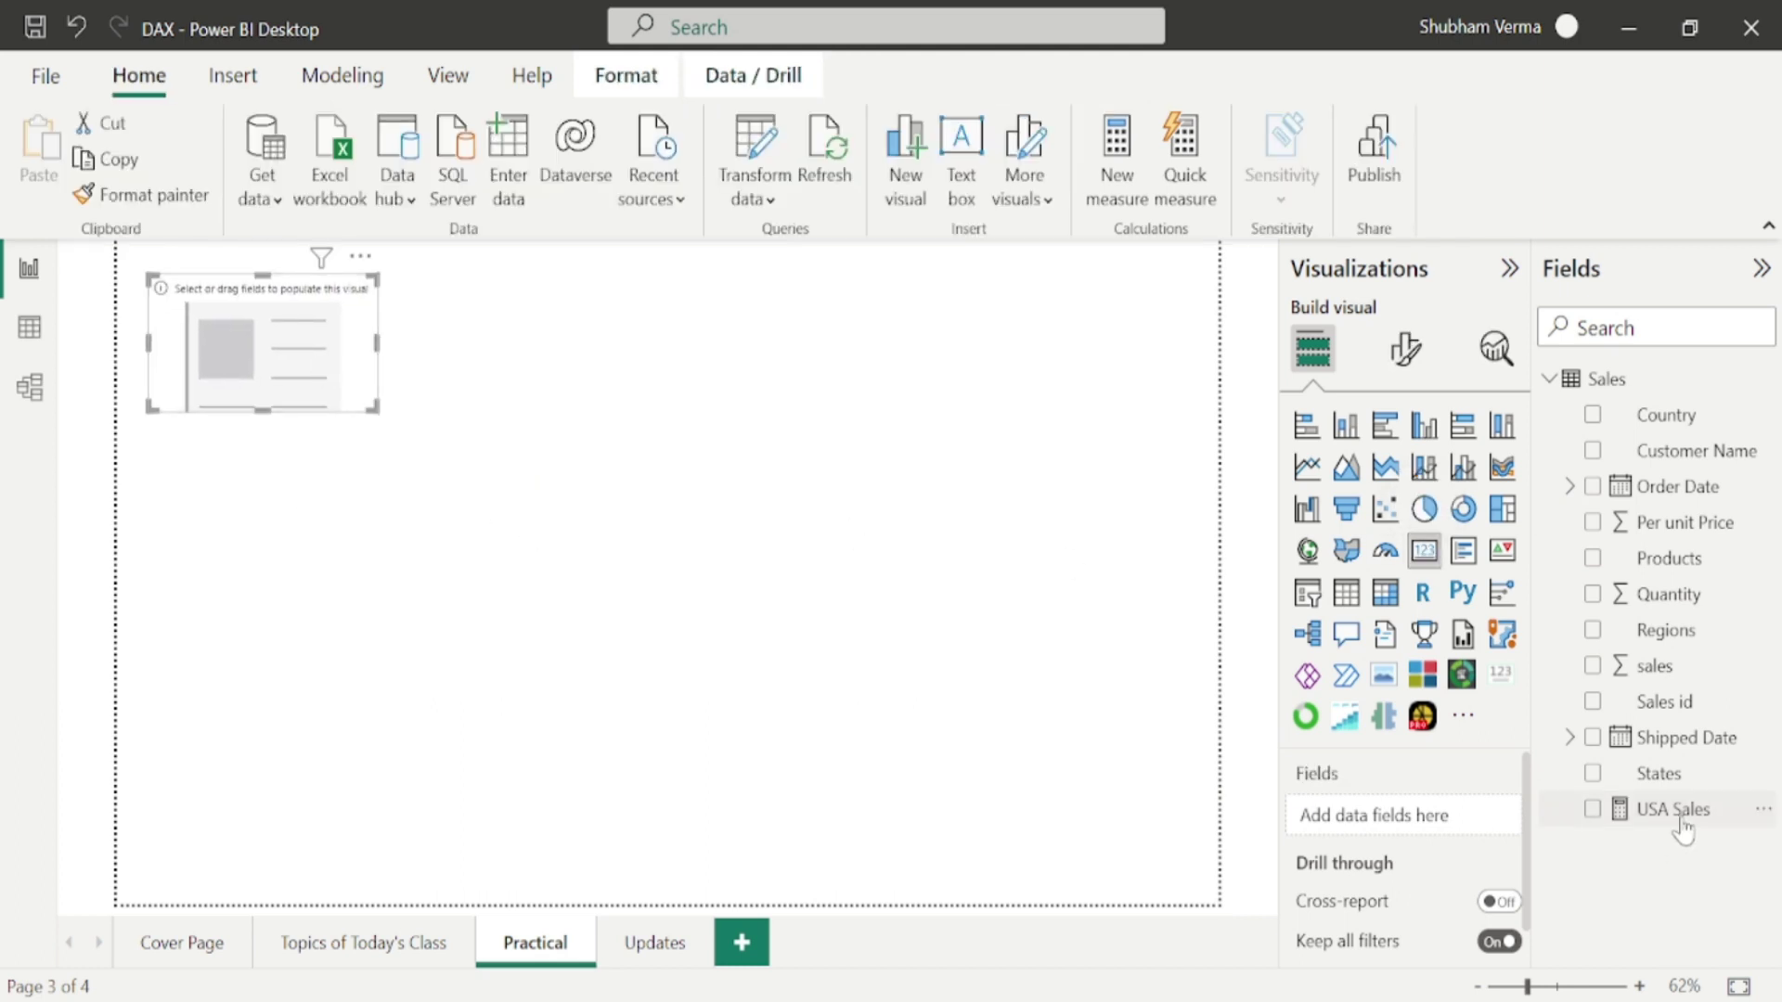
pyautogui.moveTo(1676, 809); pyautogui.dragTo(298, 390)
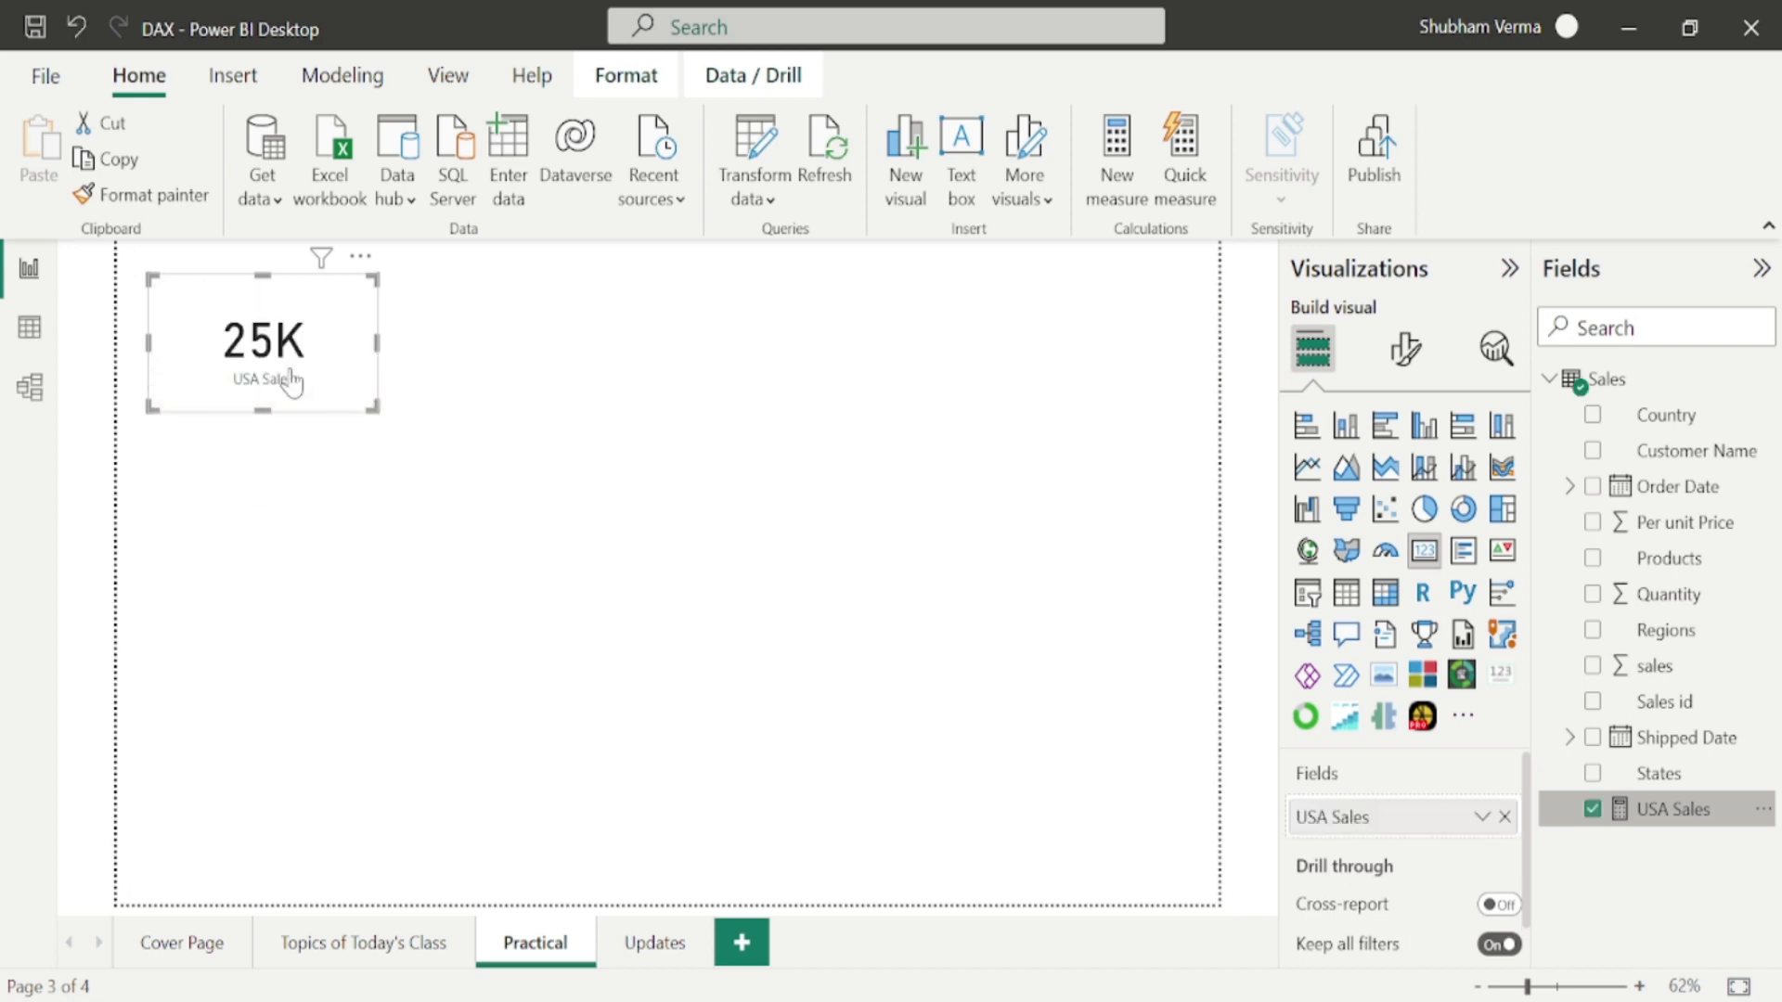
pyautogui.click(1405, 350)
pyautogui.click(1334, 580)
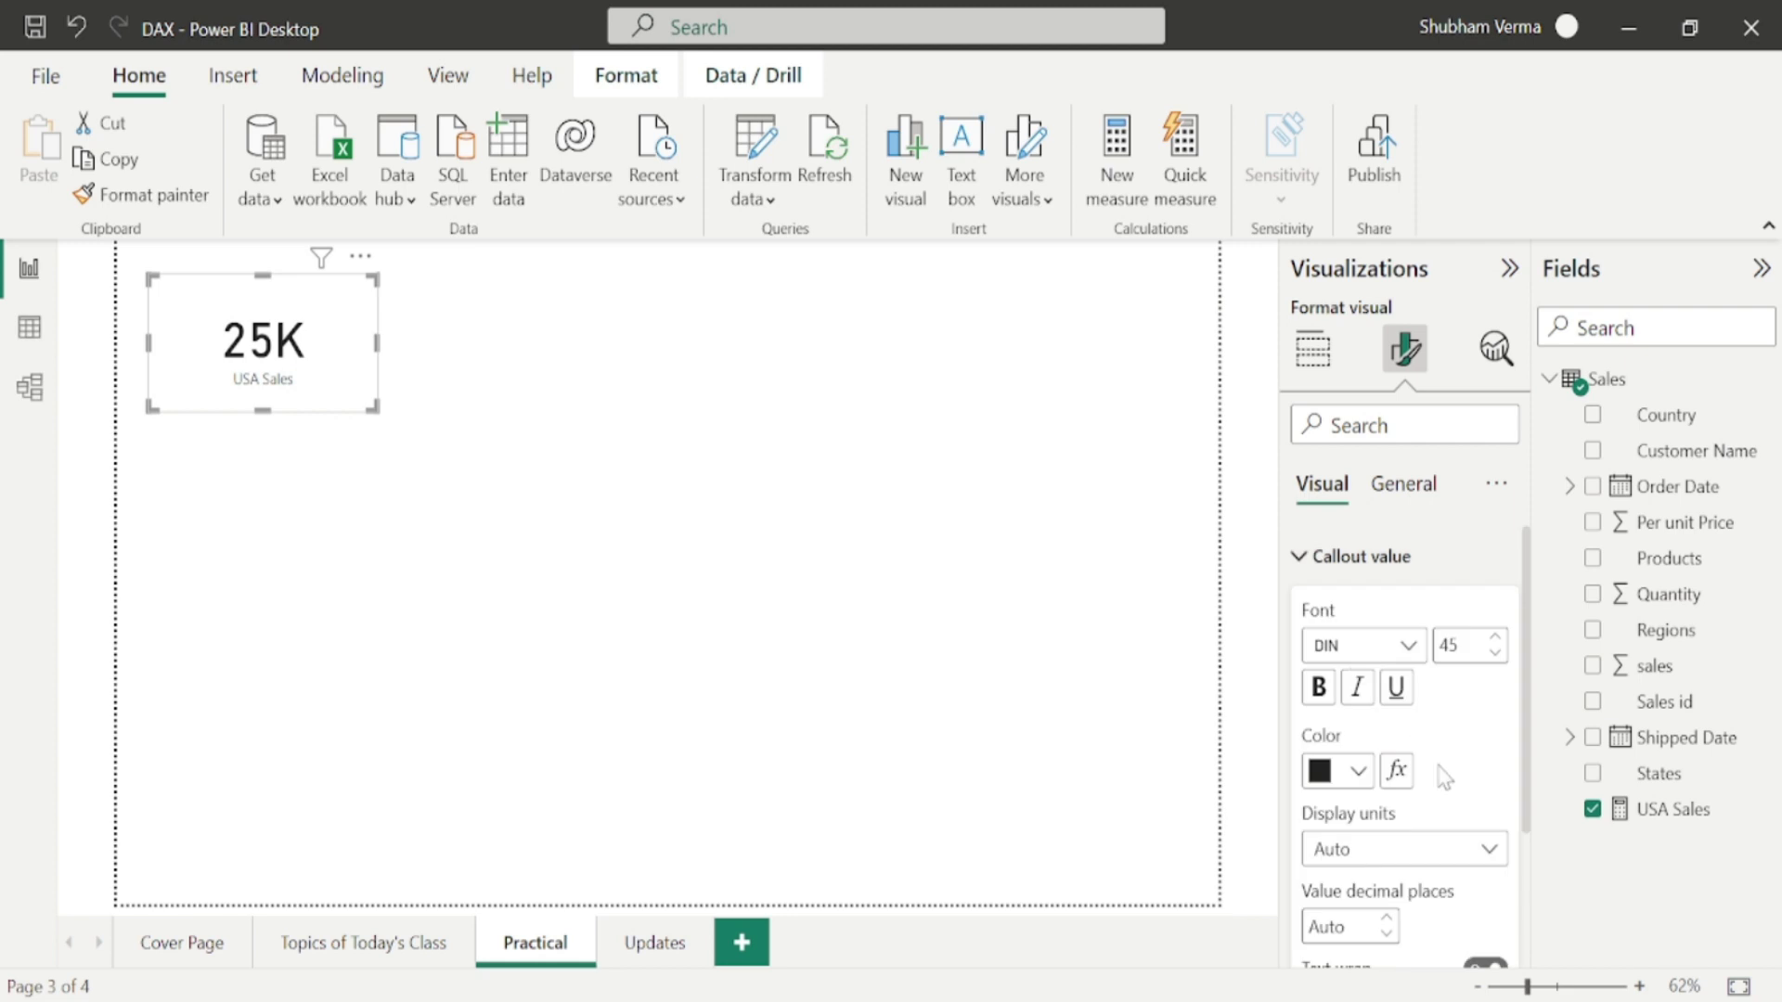
pyautogui.click(1488, 848)
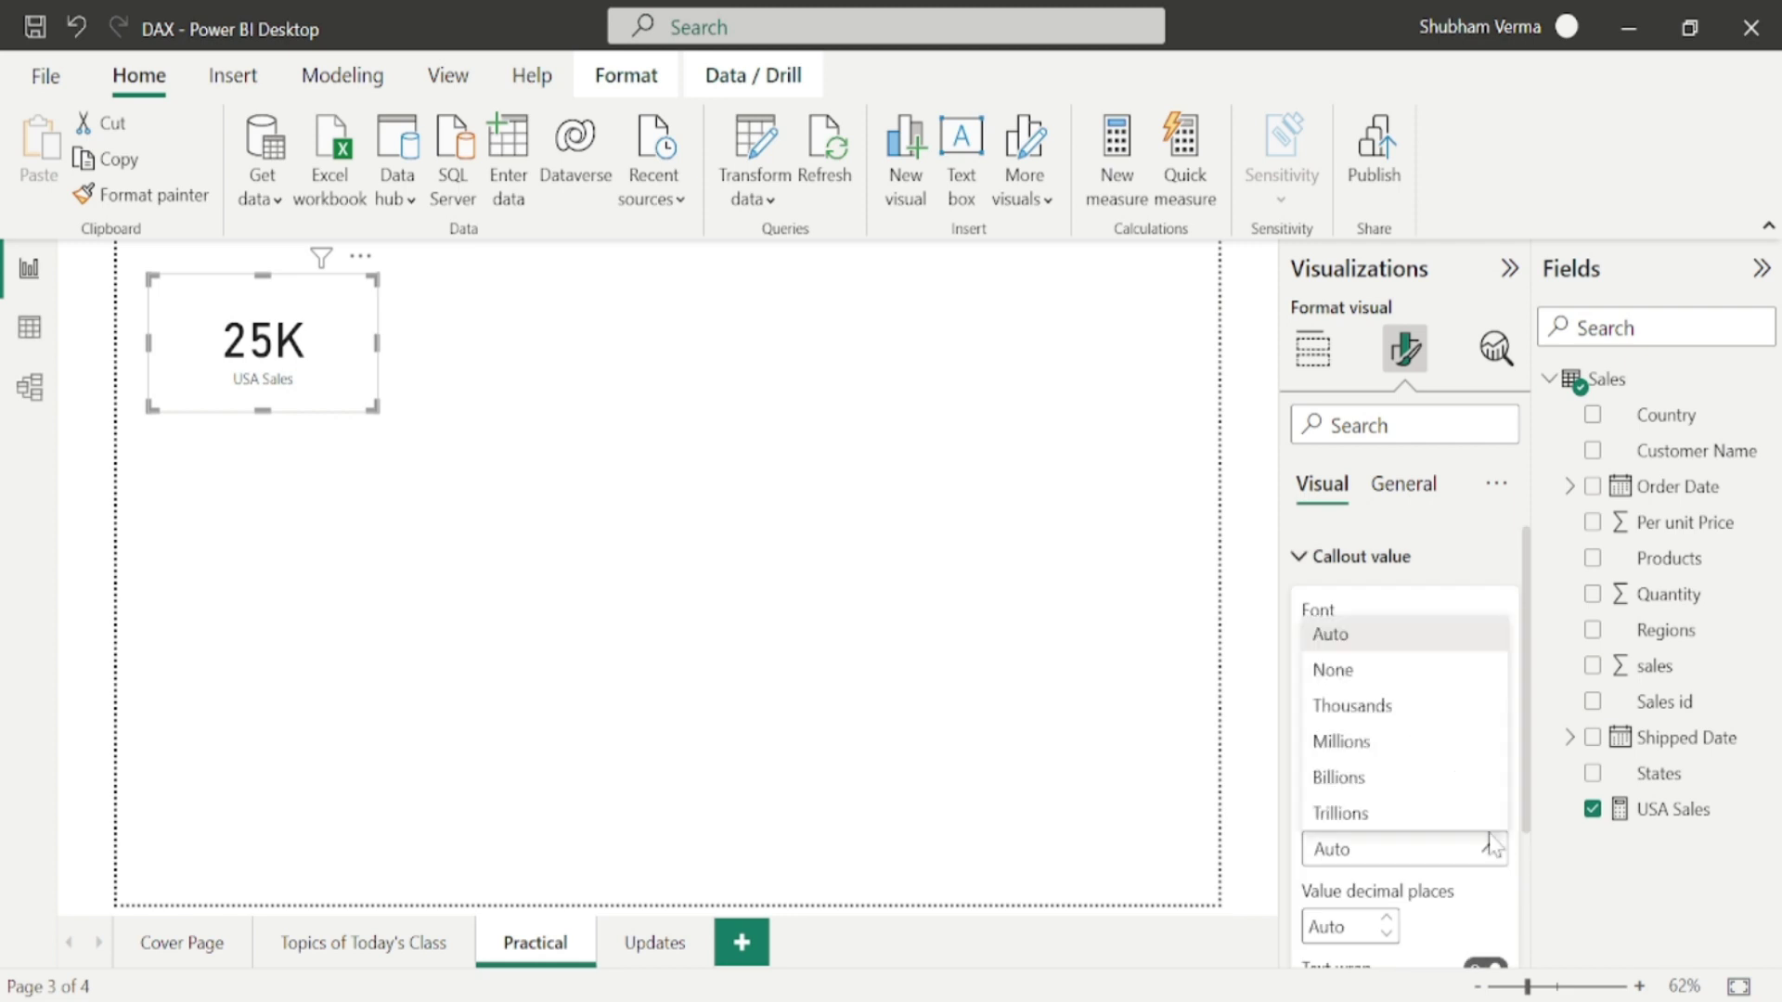
pyautogui.click(1445, 669)
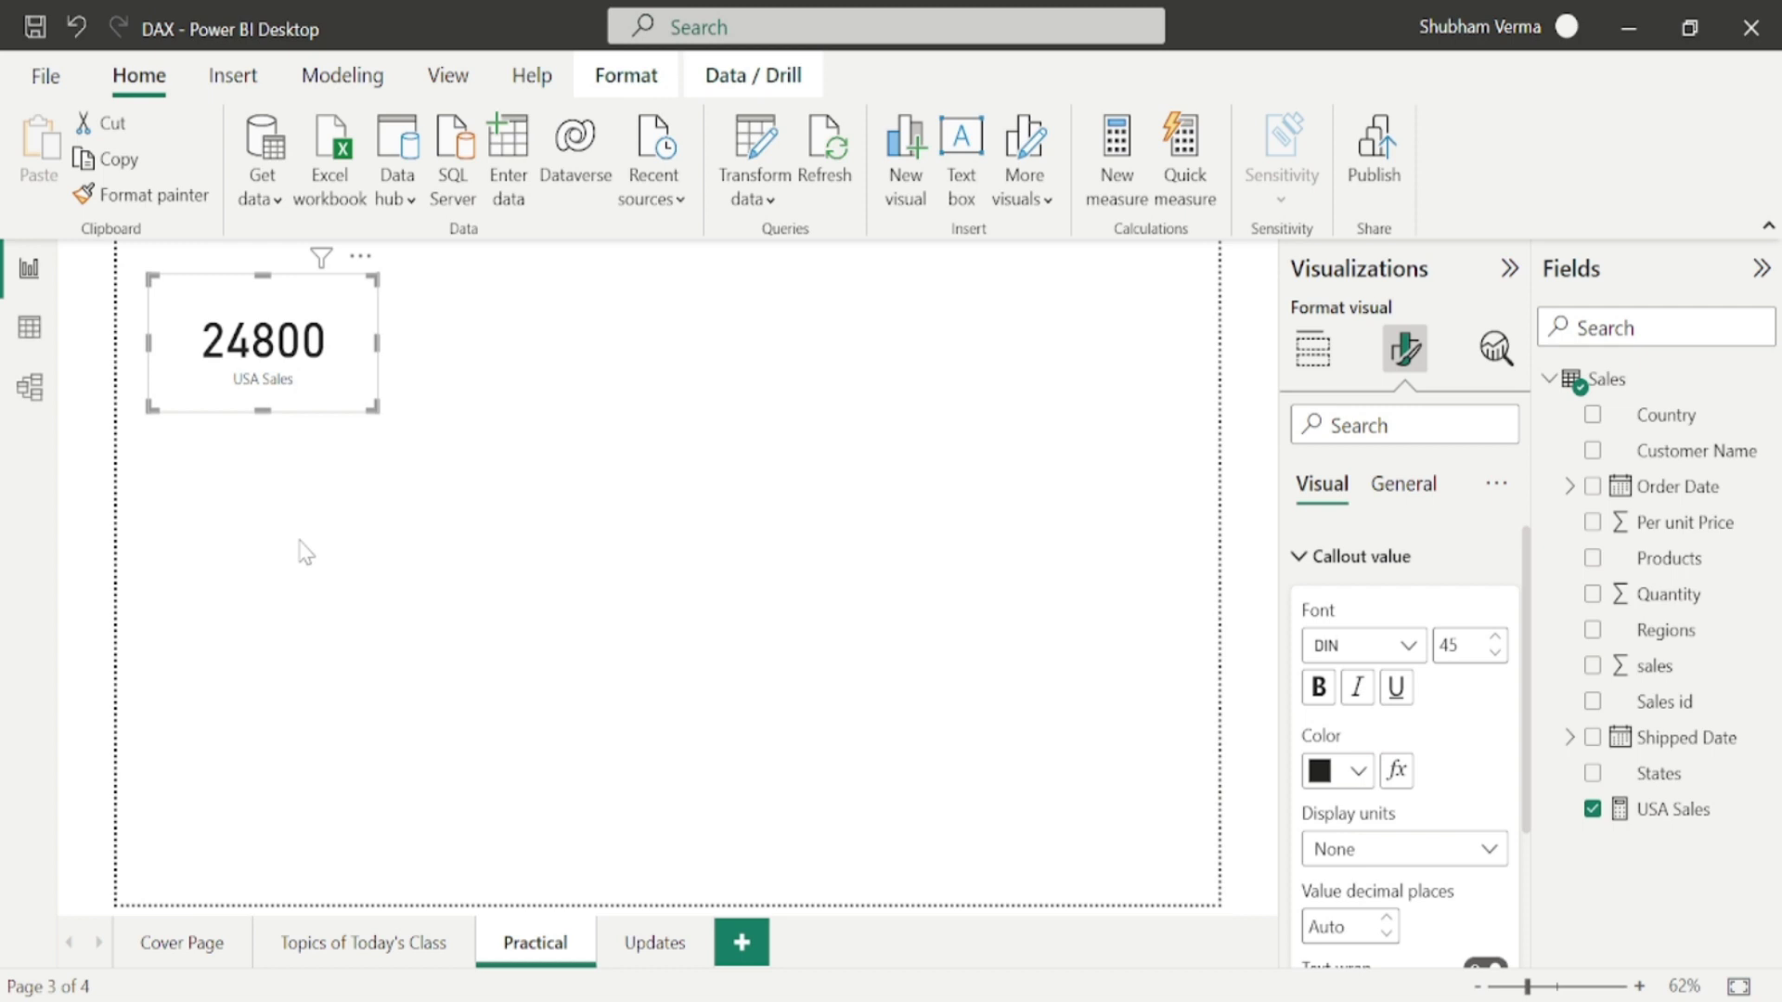
# Show the Sales table's data and filter the Country column to USA only.
pyautogui.click(28, 330)
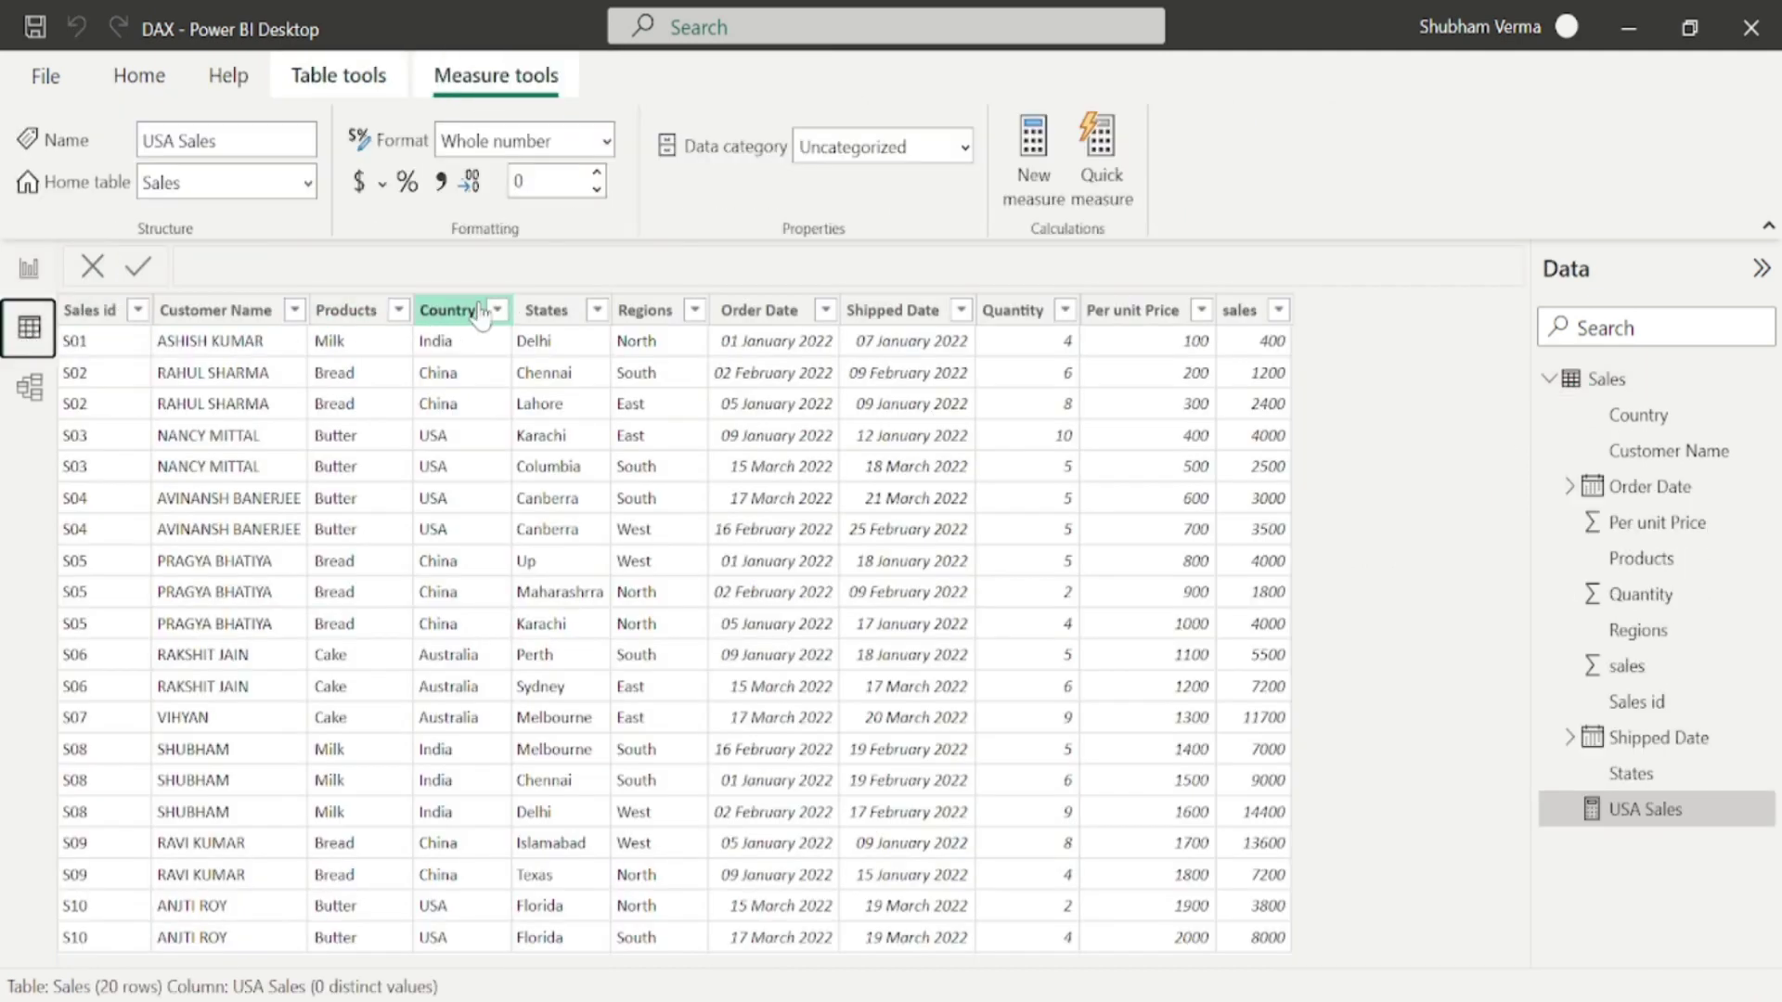
pyautogui.click(452, 316)
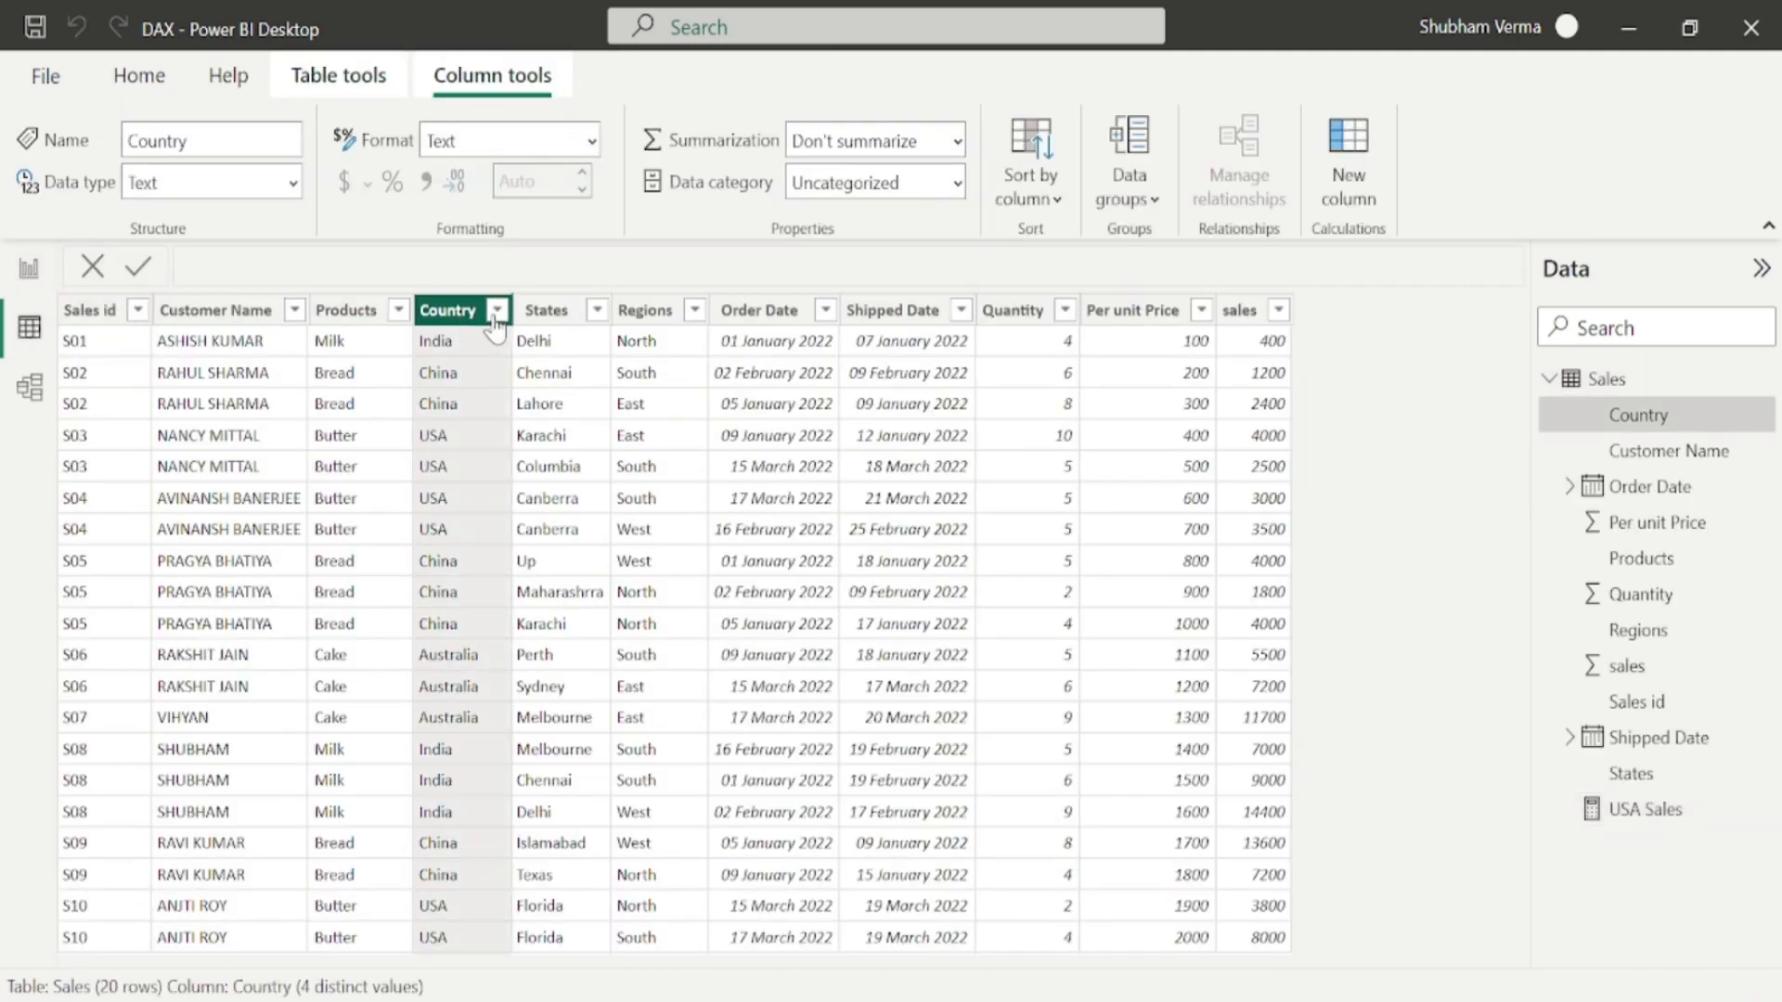
pyautogui.click(498, 312)
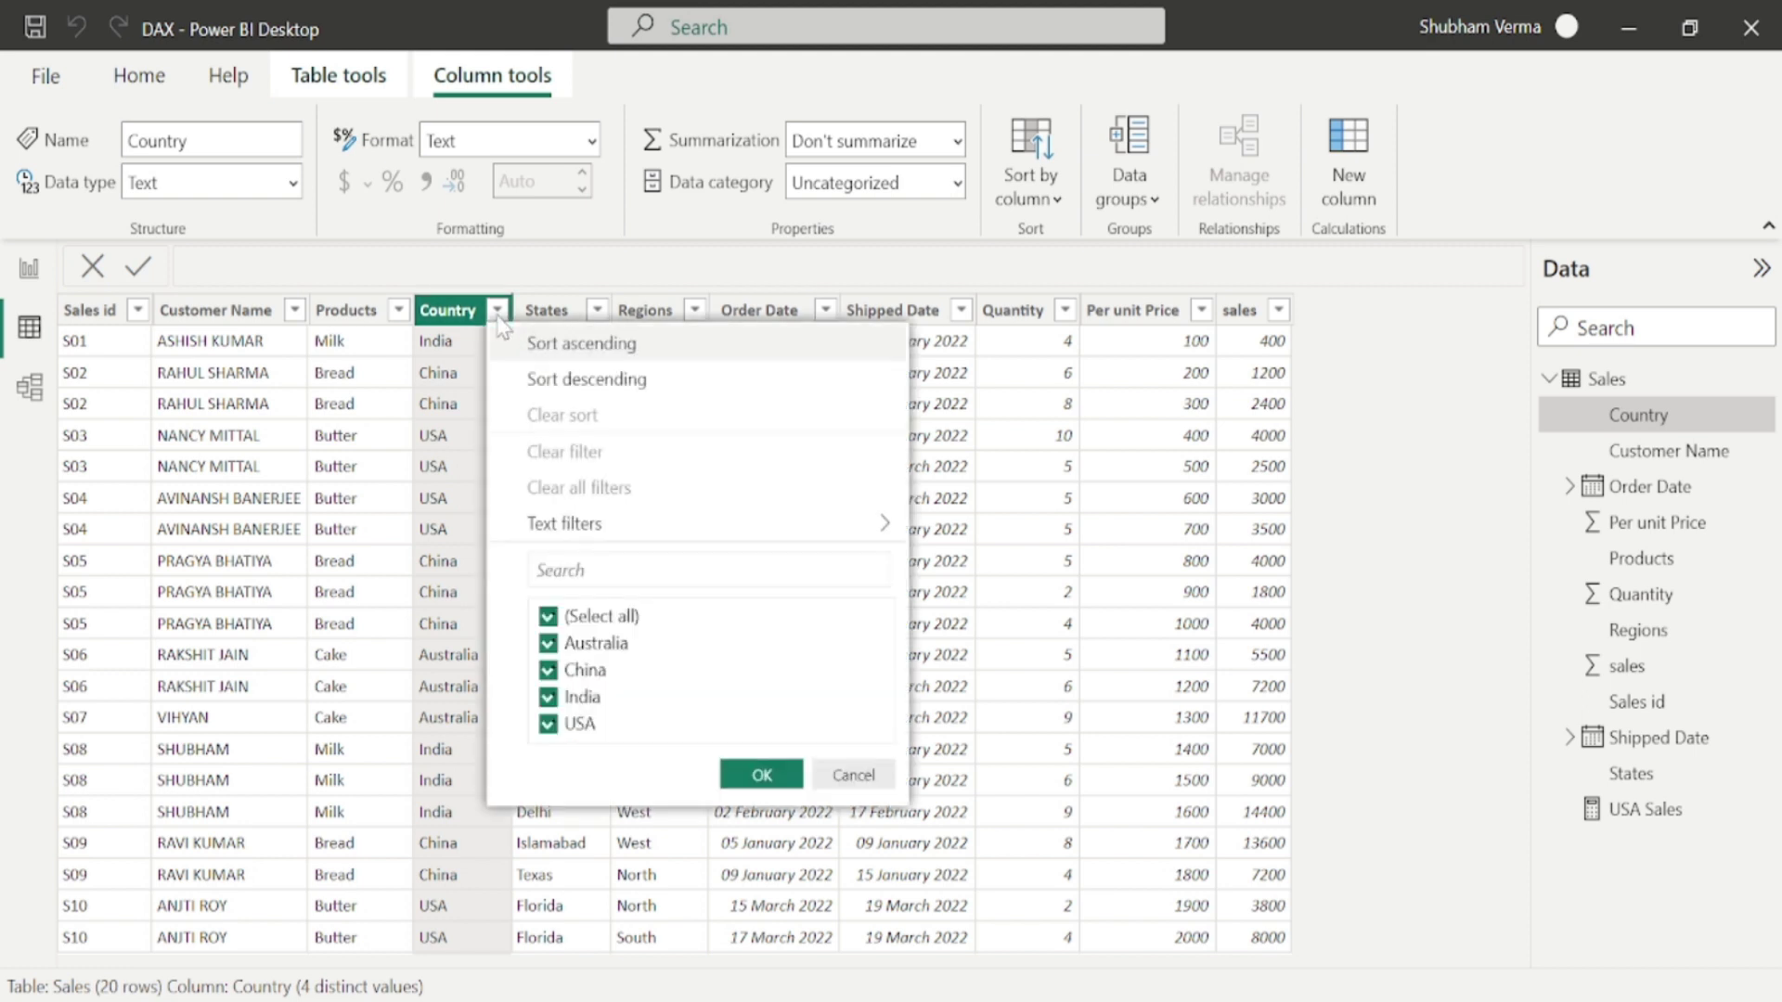
pyautogui.click(549, 617)
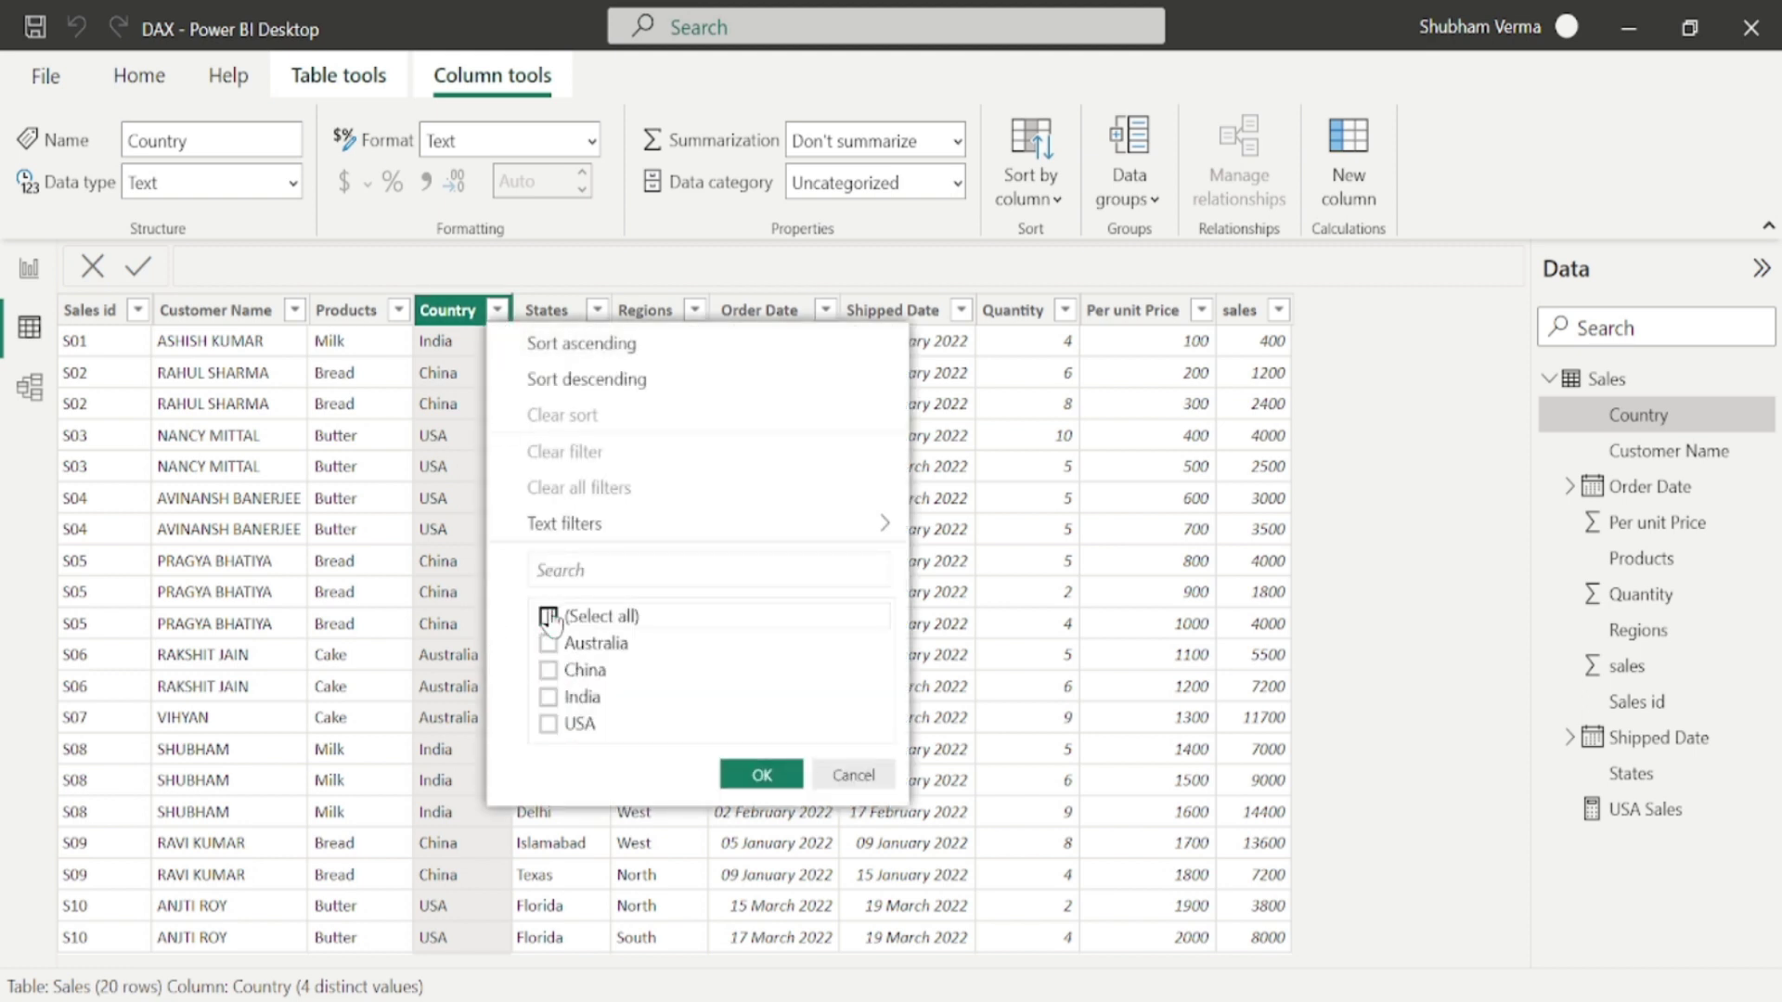
pyautogui.click(549, 724)
pyautogui.click(760, 774)
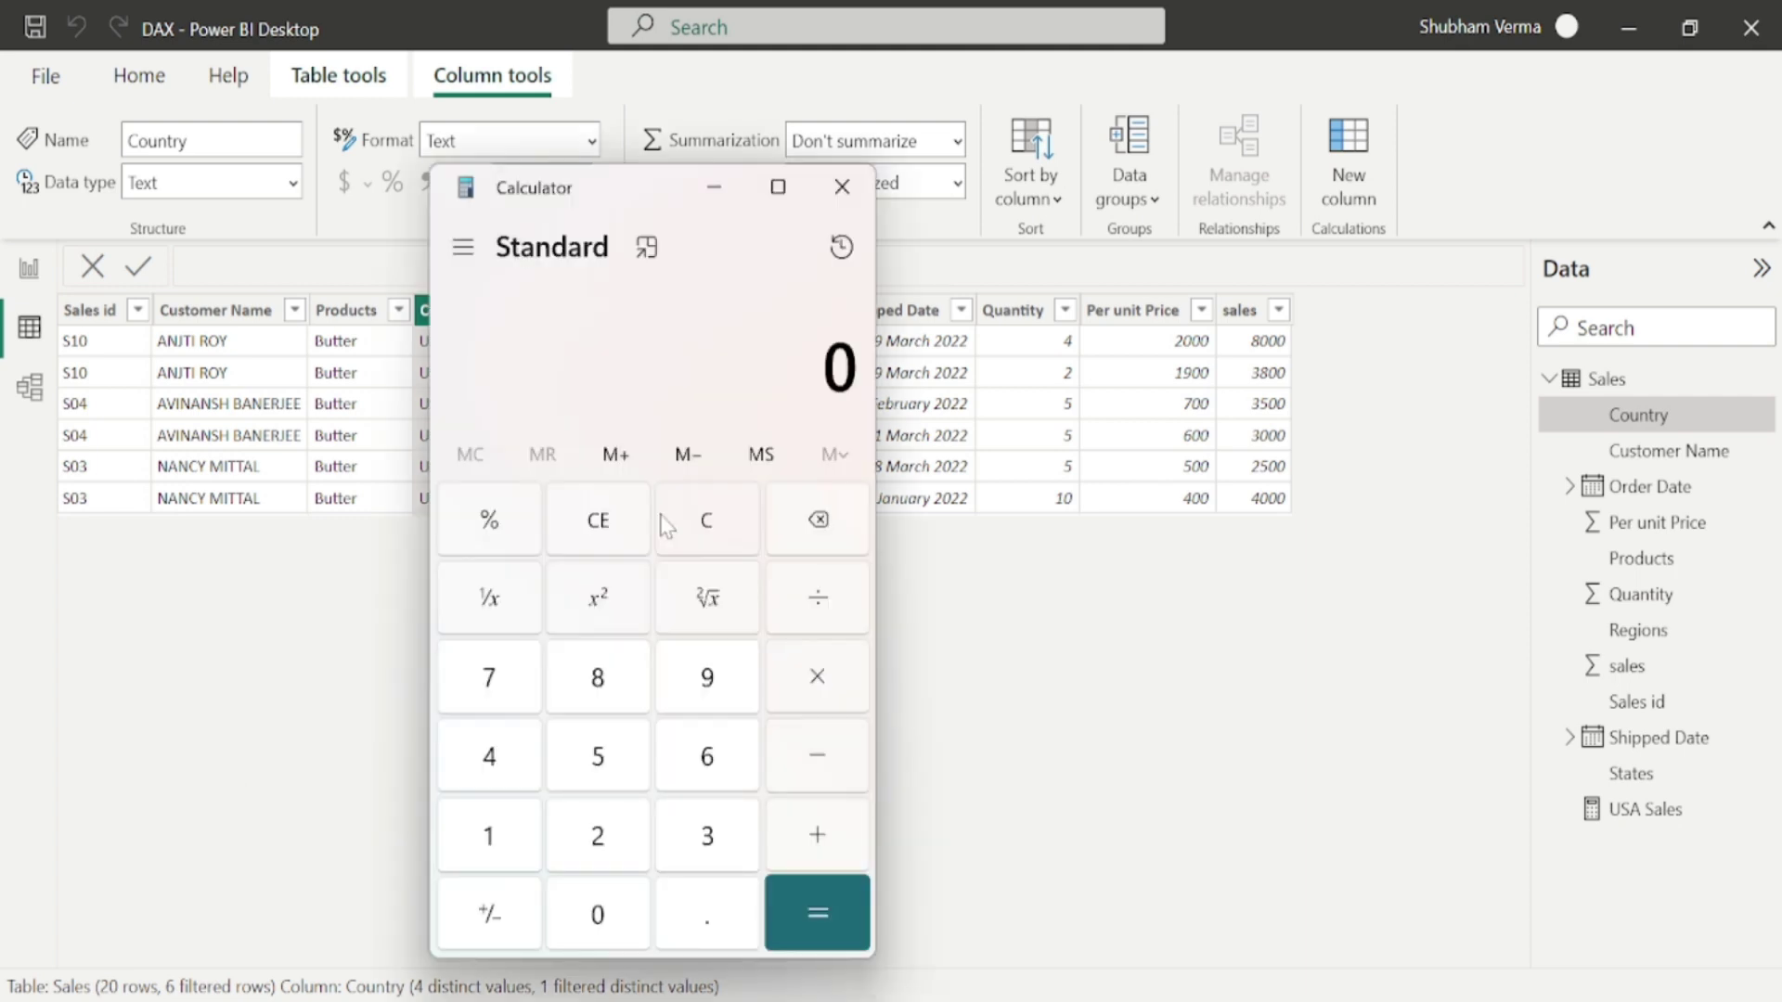
# Switch to Calculator, add the filtered sales values 8000, 3800, 3500, 3000, 2500 and 4000, and return to the Power BI report page.
pyautogui.write('8000')
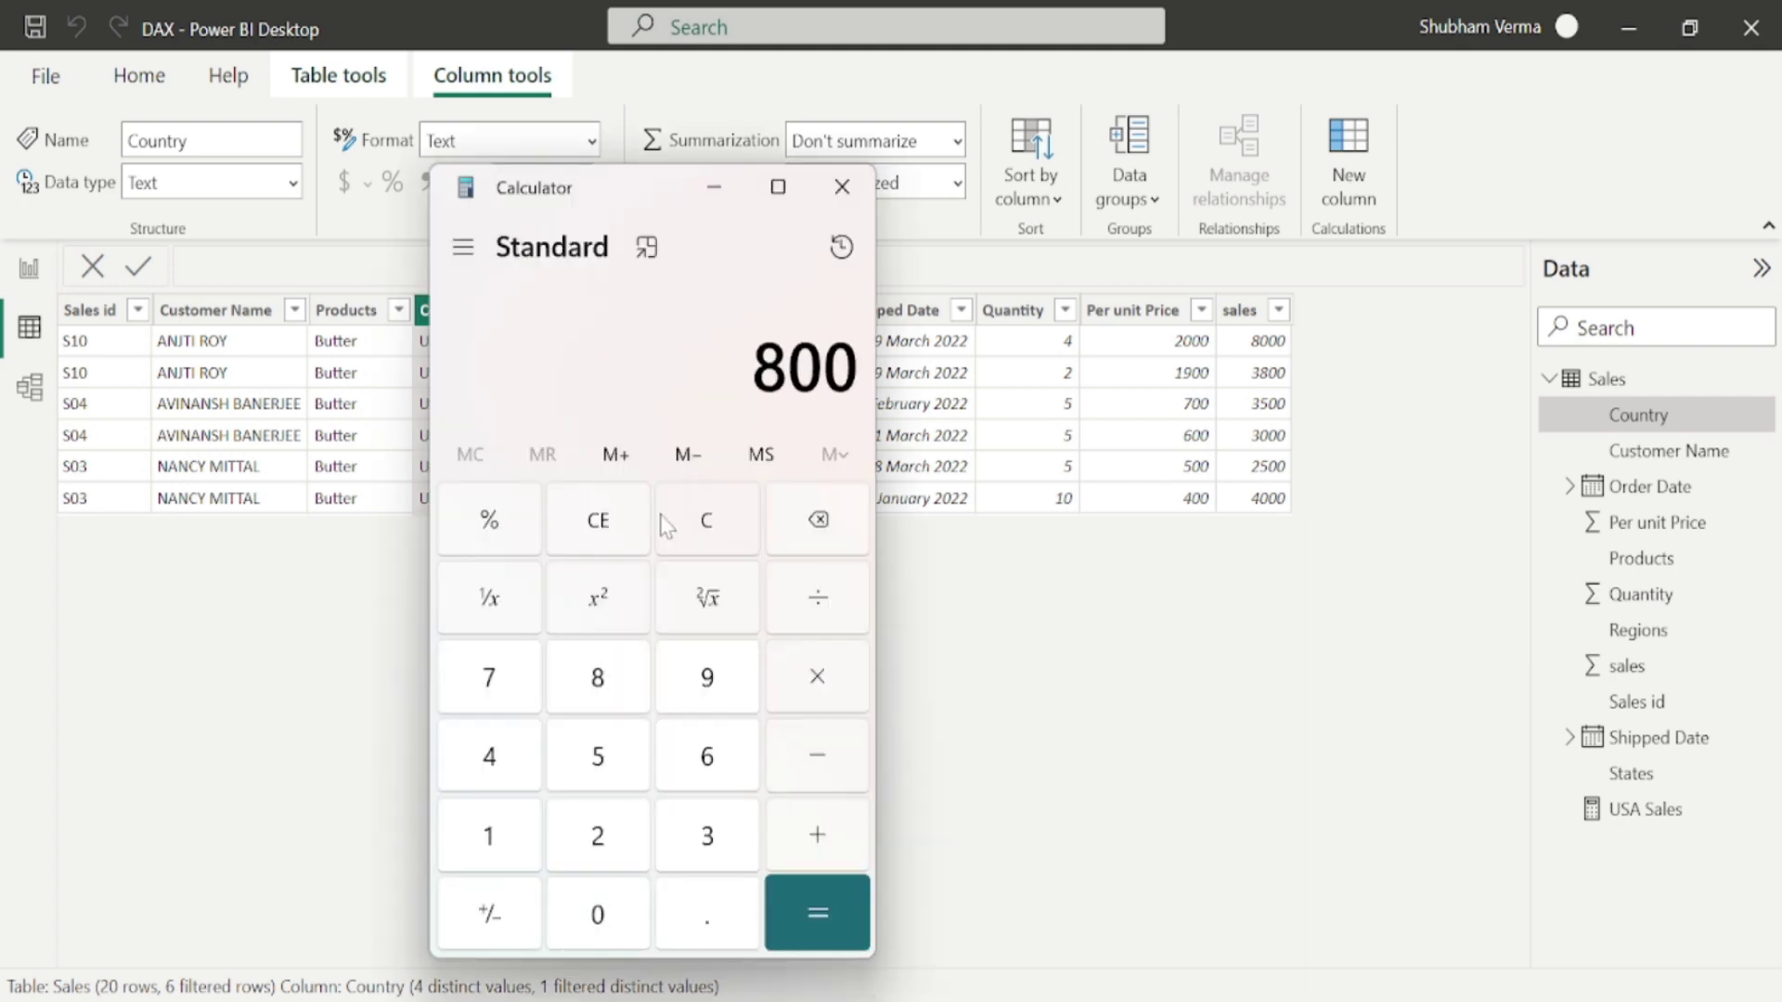
pyautogui.press('+')
pyautogui.write('3800')
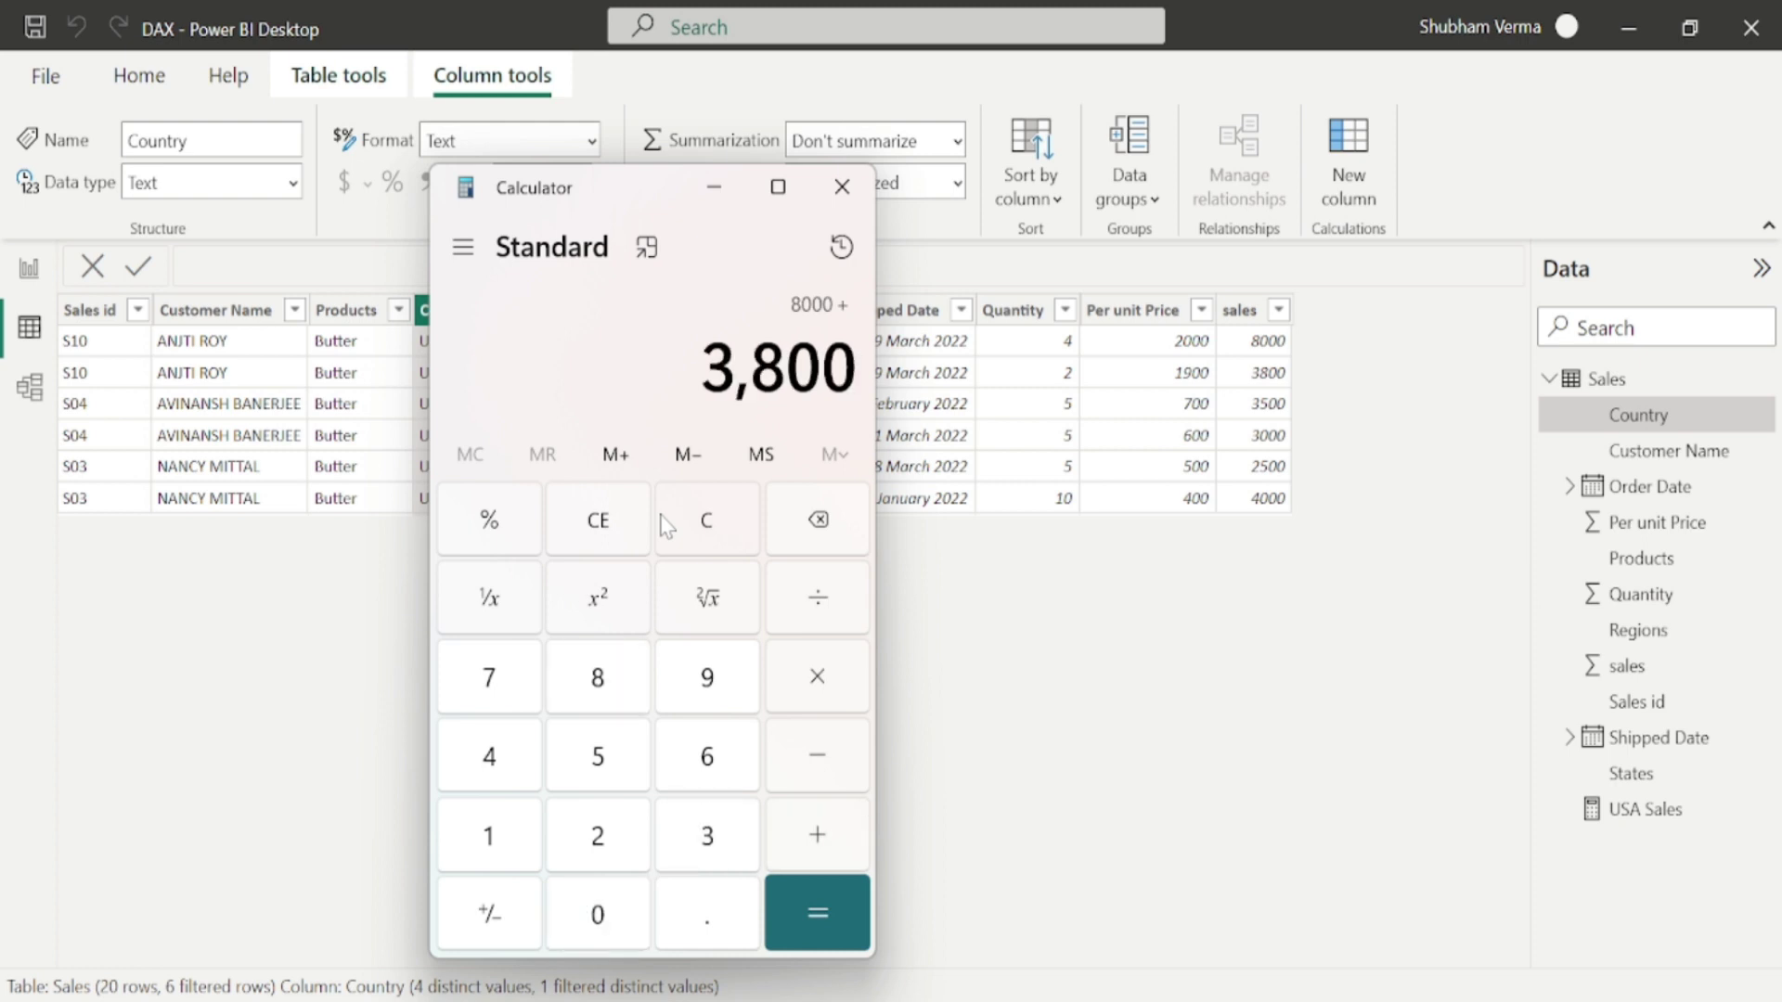
pyautogui.press('+')
pyautogui.write('3500')
pyautogui.press('+')
pyautogui.write('3000')
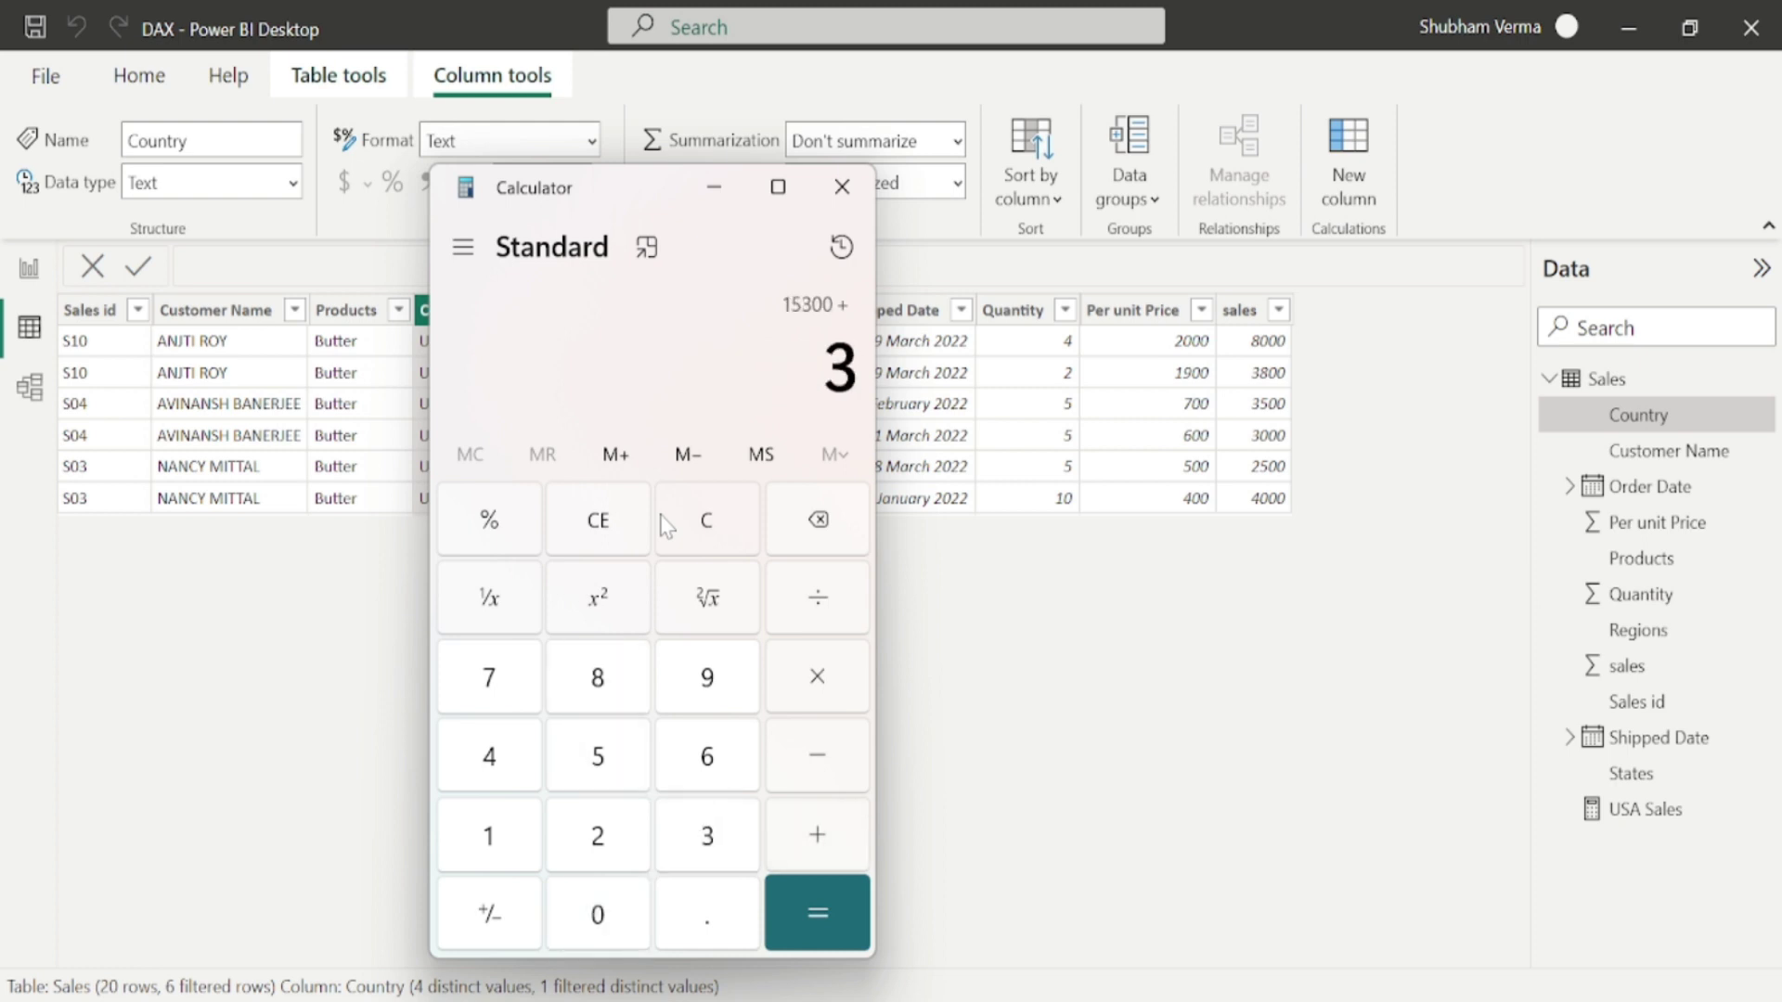
pyautogui.press('+')
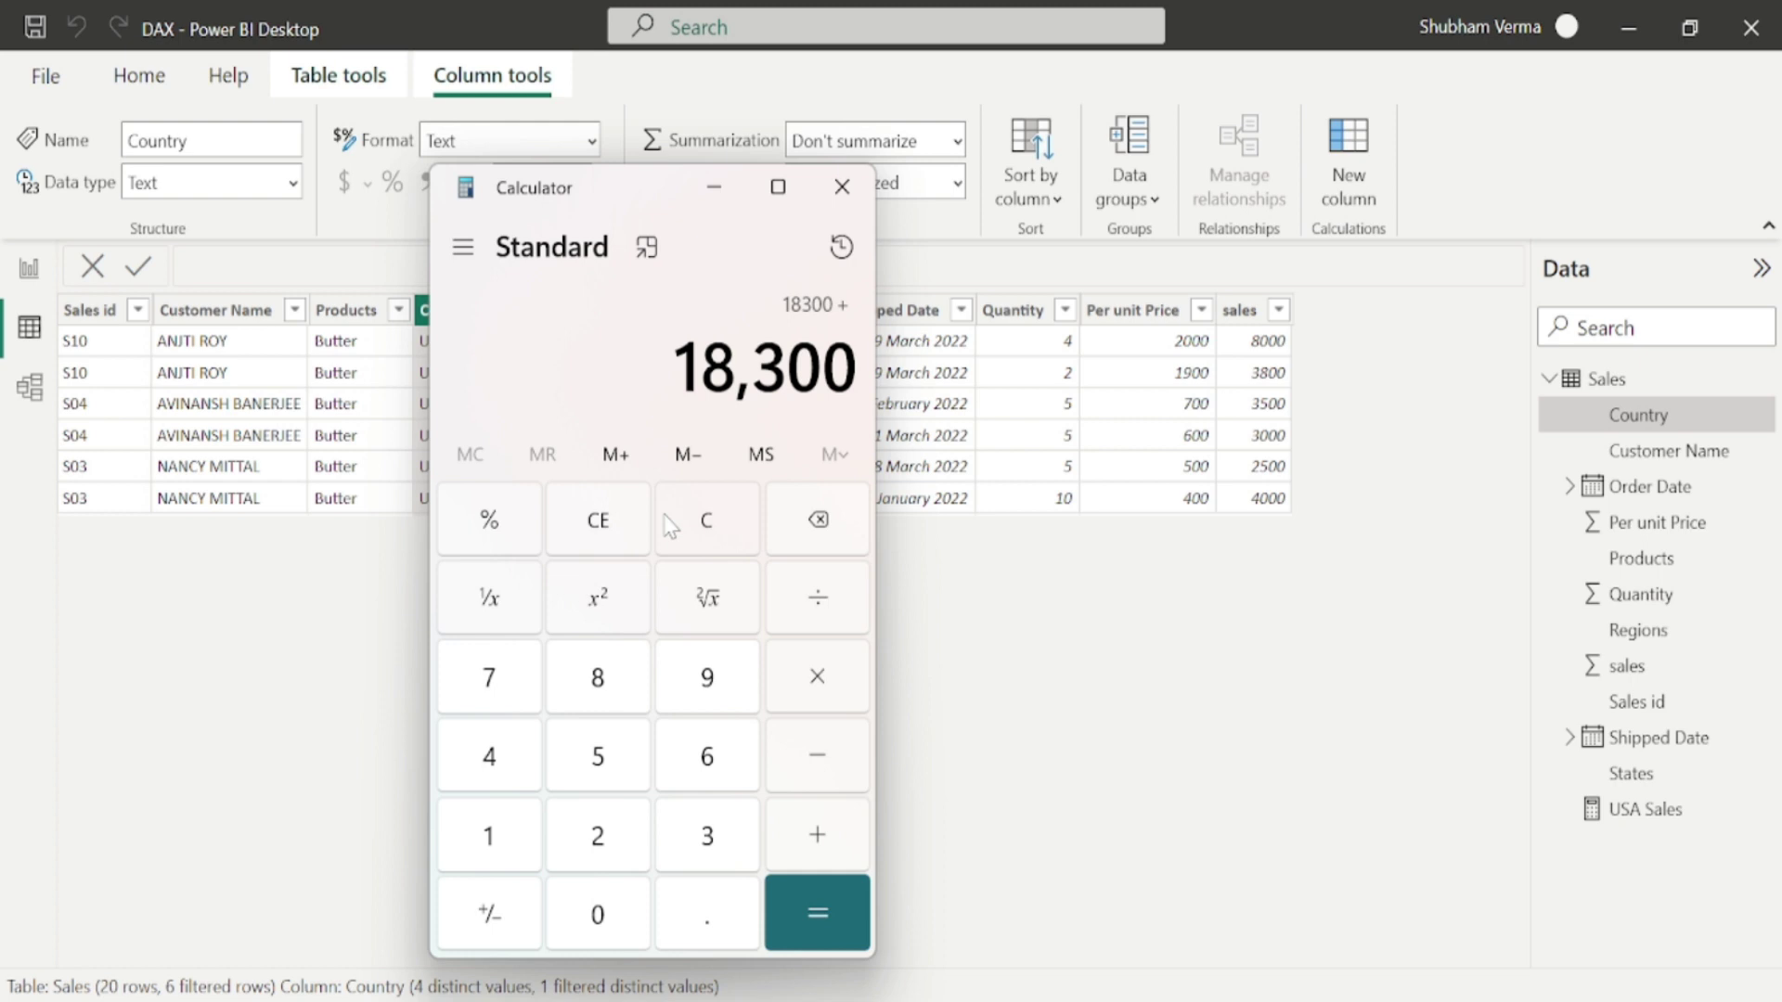
pyautogui.write('2500')
pyautogui.press('+')
pyautogui.write('4000')
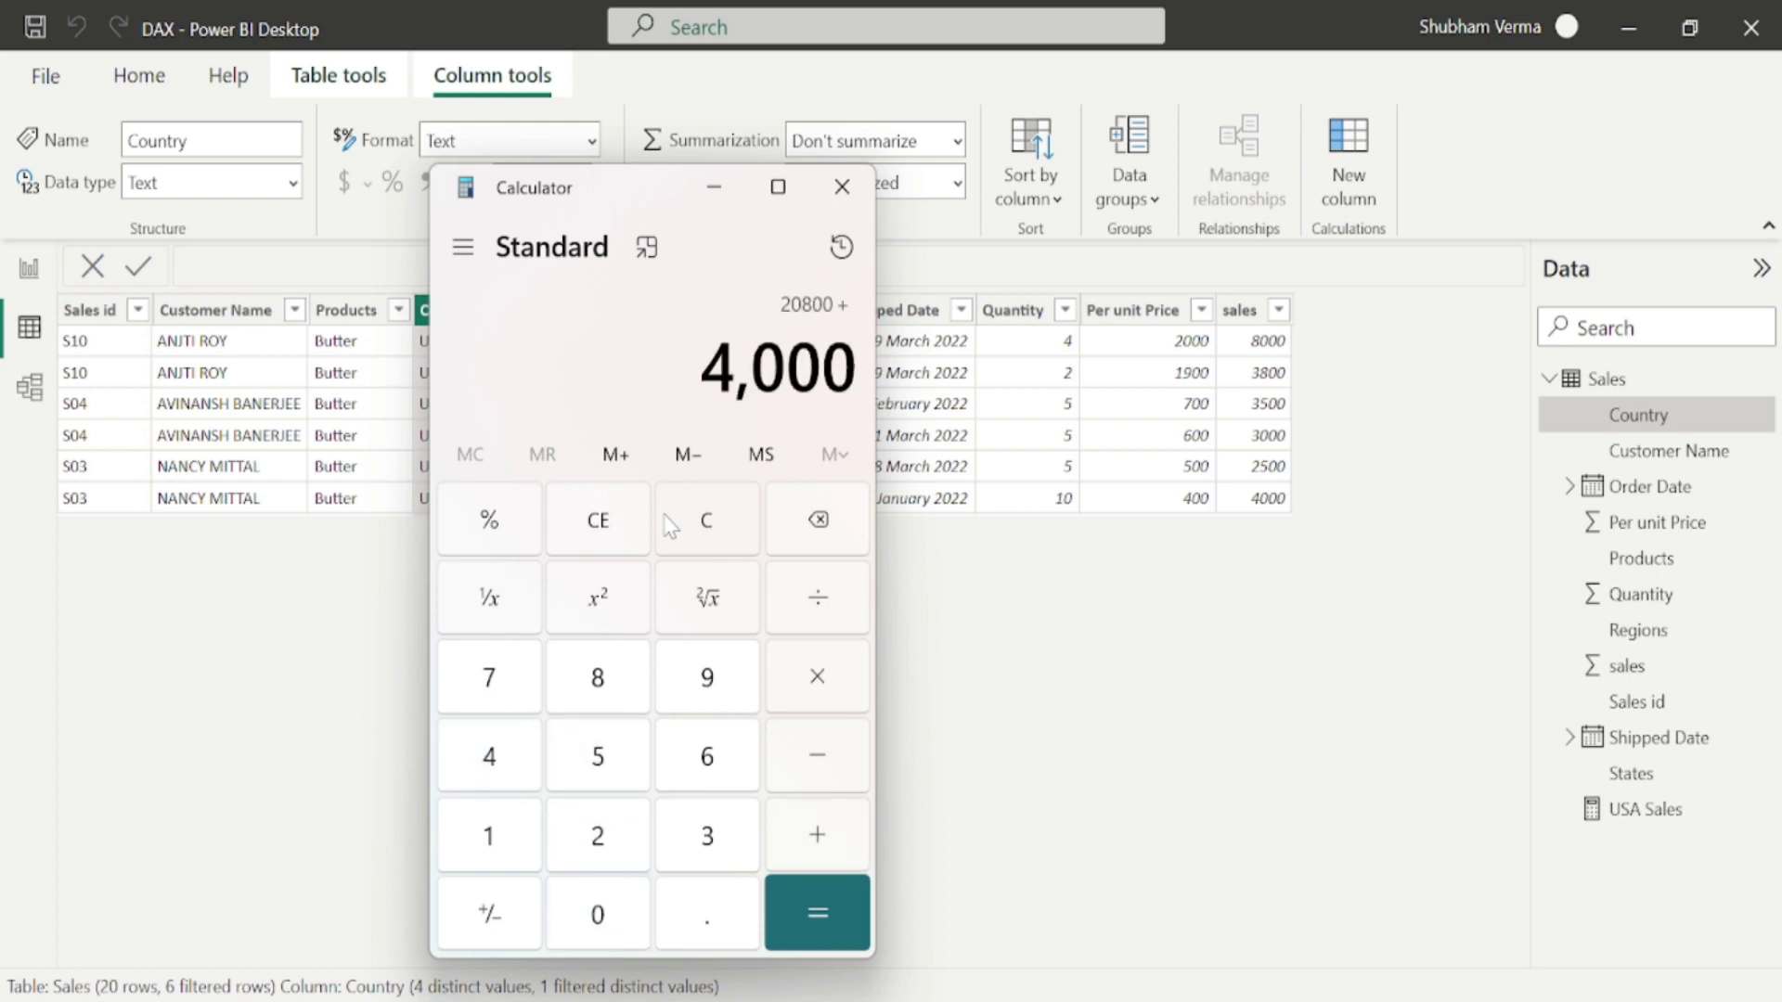
pyautogui.press('Return')
pyautogui.click(29, 269)
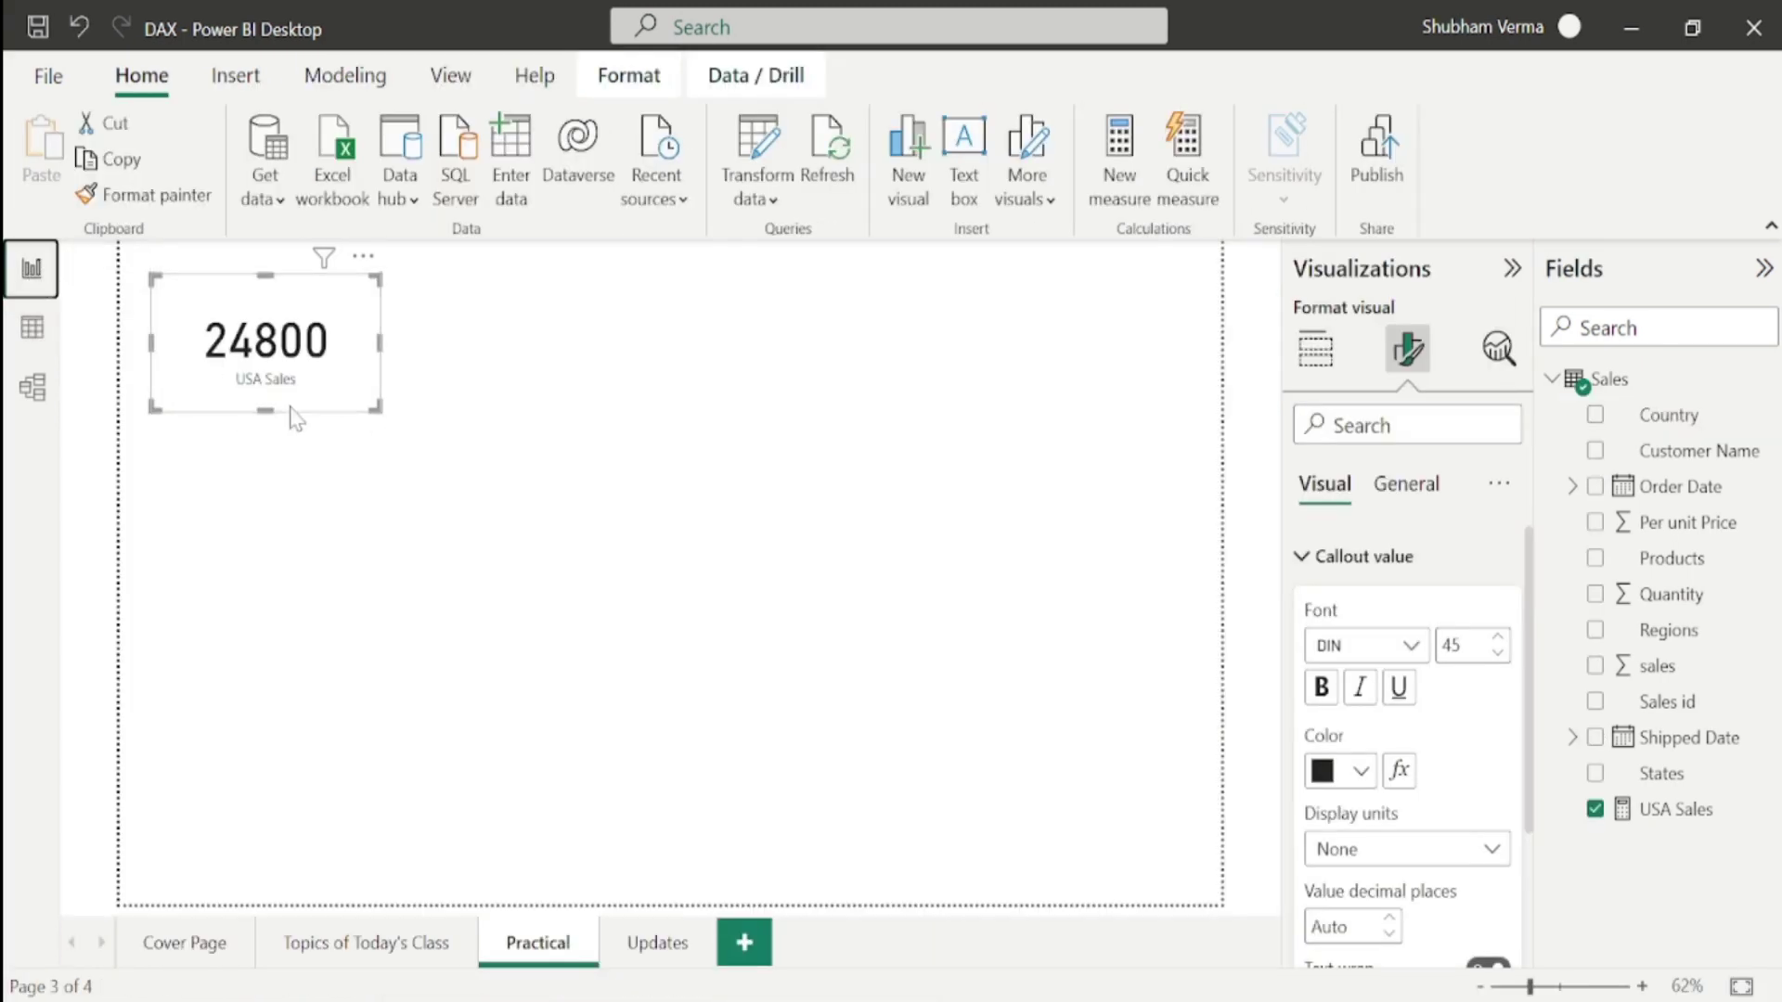
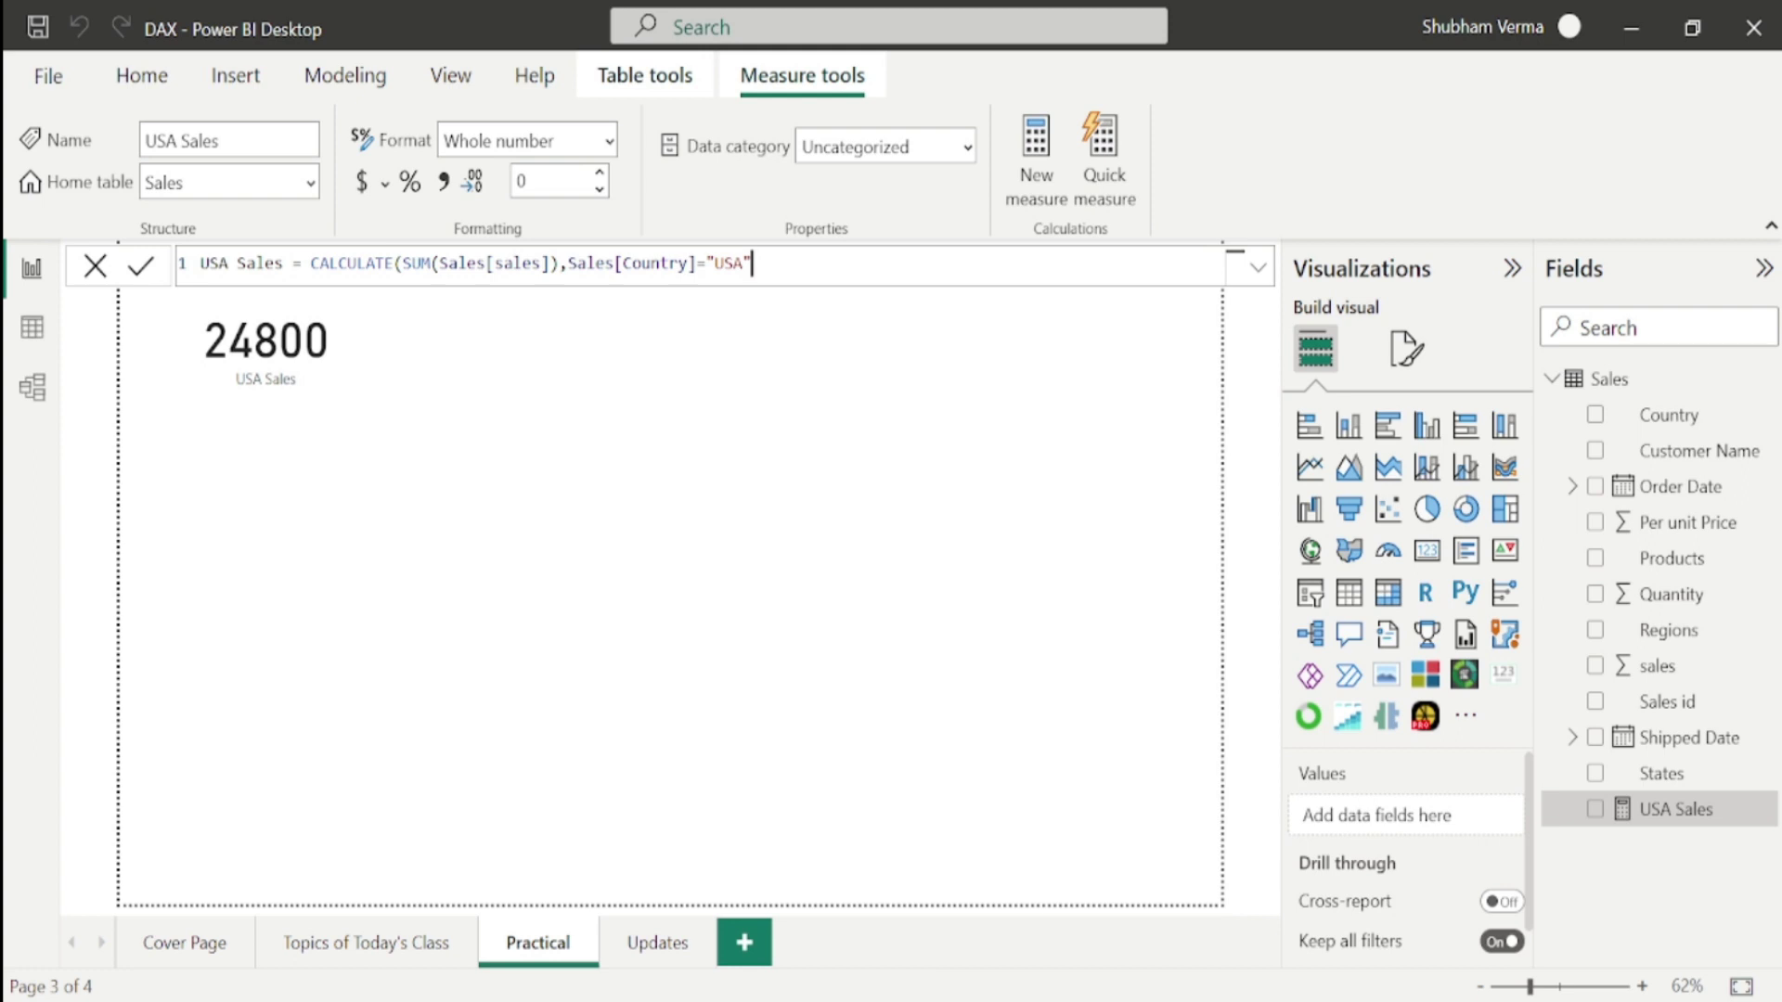
# Add a second filter, Sales[States]="Florida", to the CALCULATE formula of the USA Sales measure.
pyautogui.write(',')
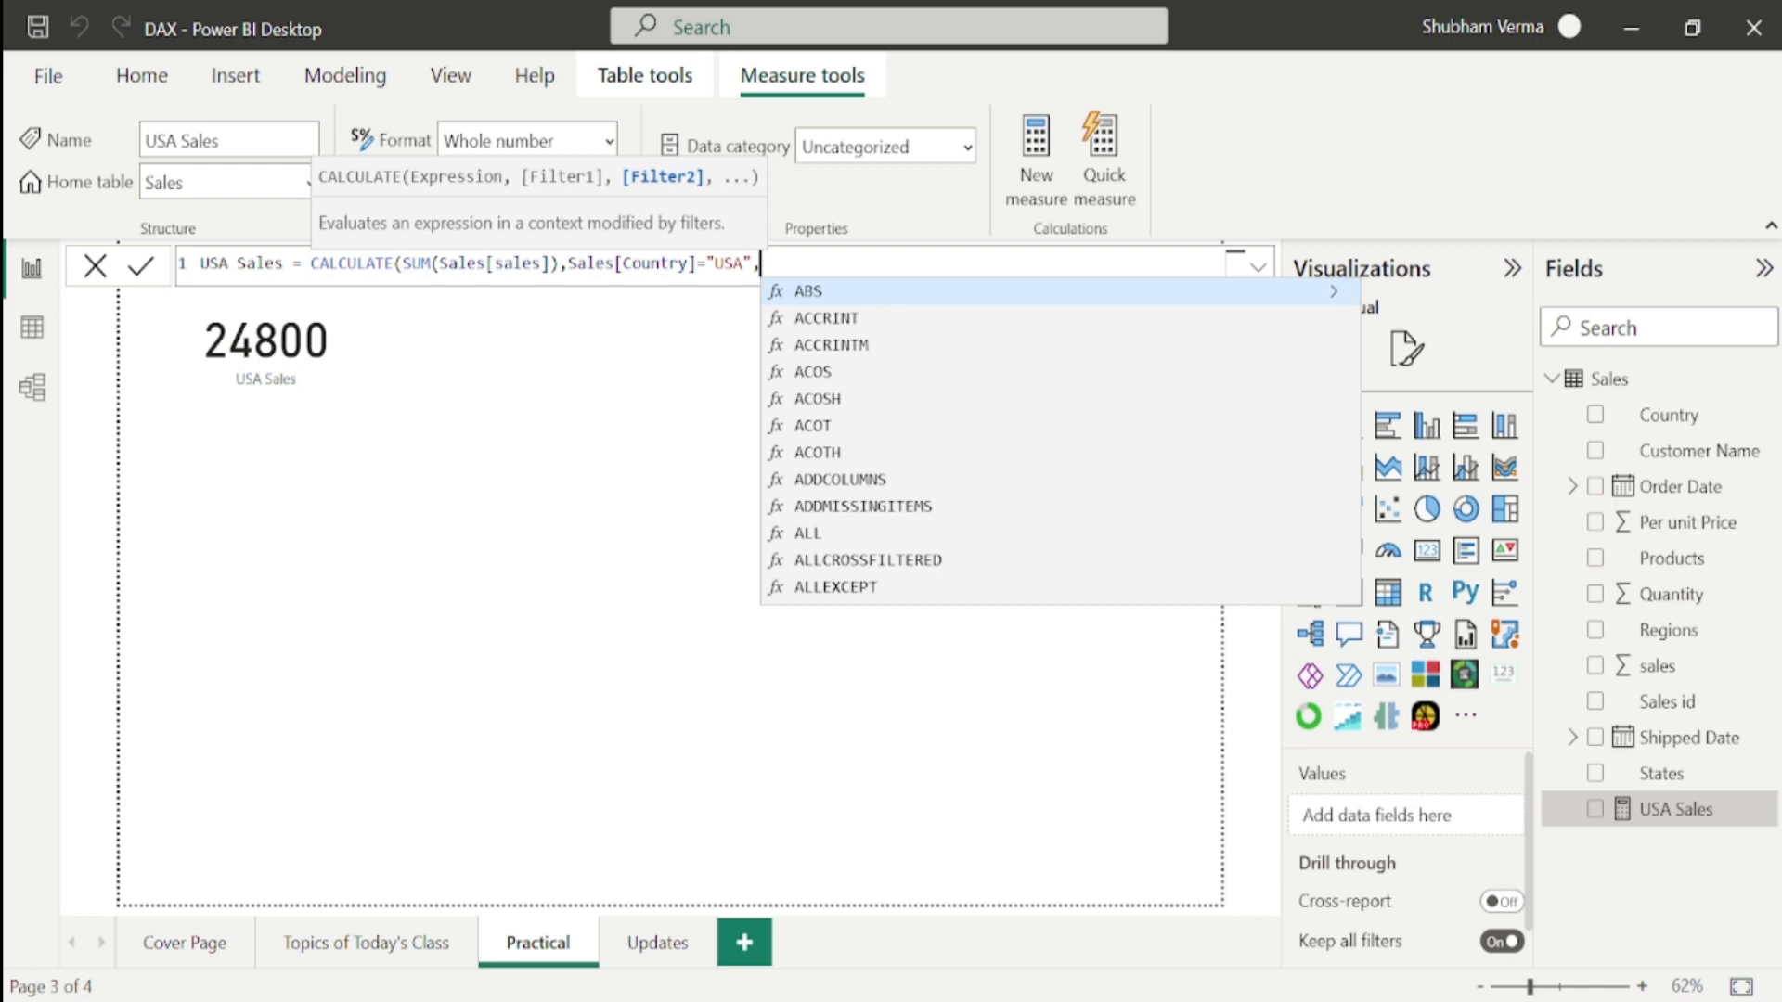
pyautogui.write('sta')
pyautogui.press('Up')
pyautogui.press('Tab')
pyautogui.write('="')
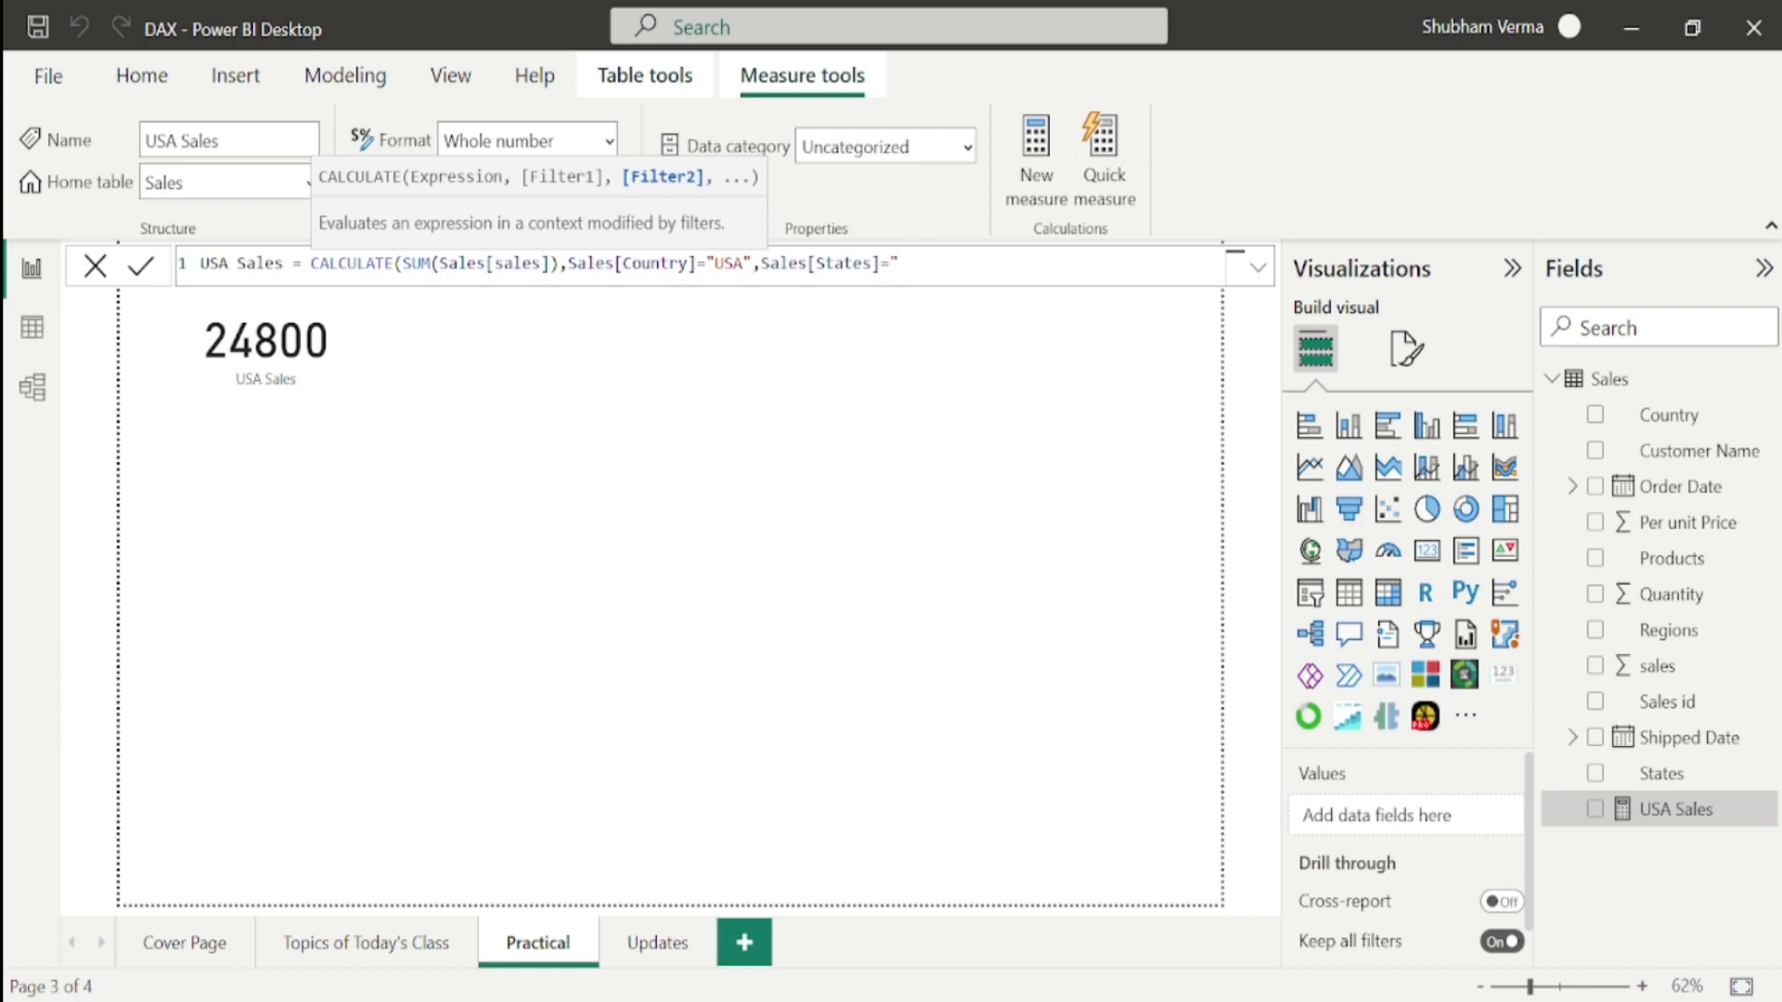
pyautogui.write('Florida")')
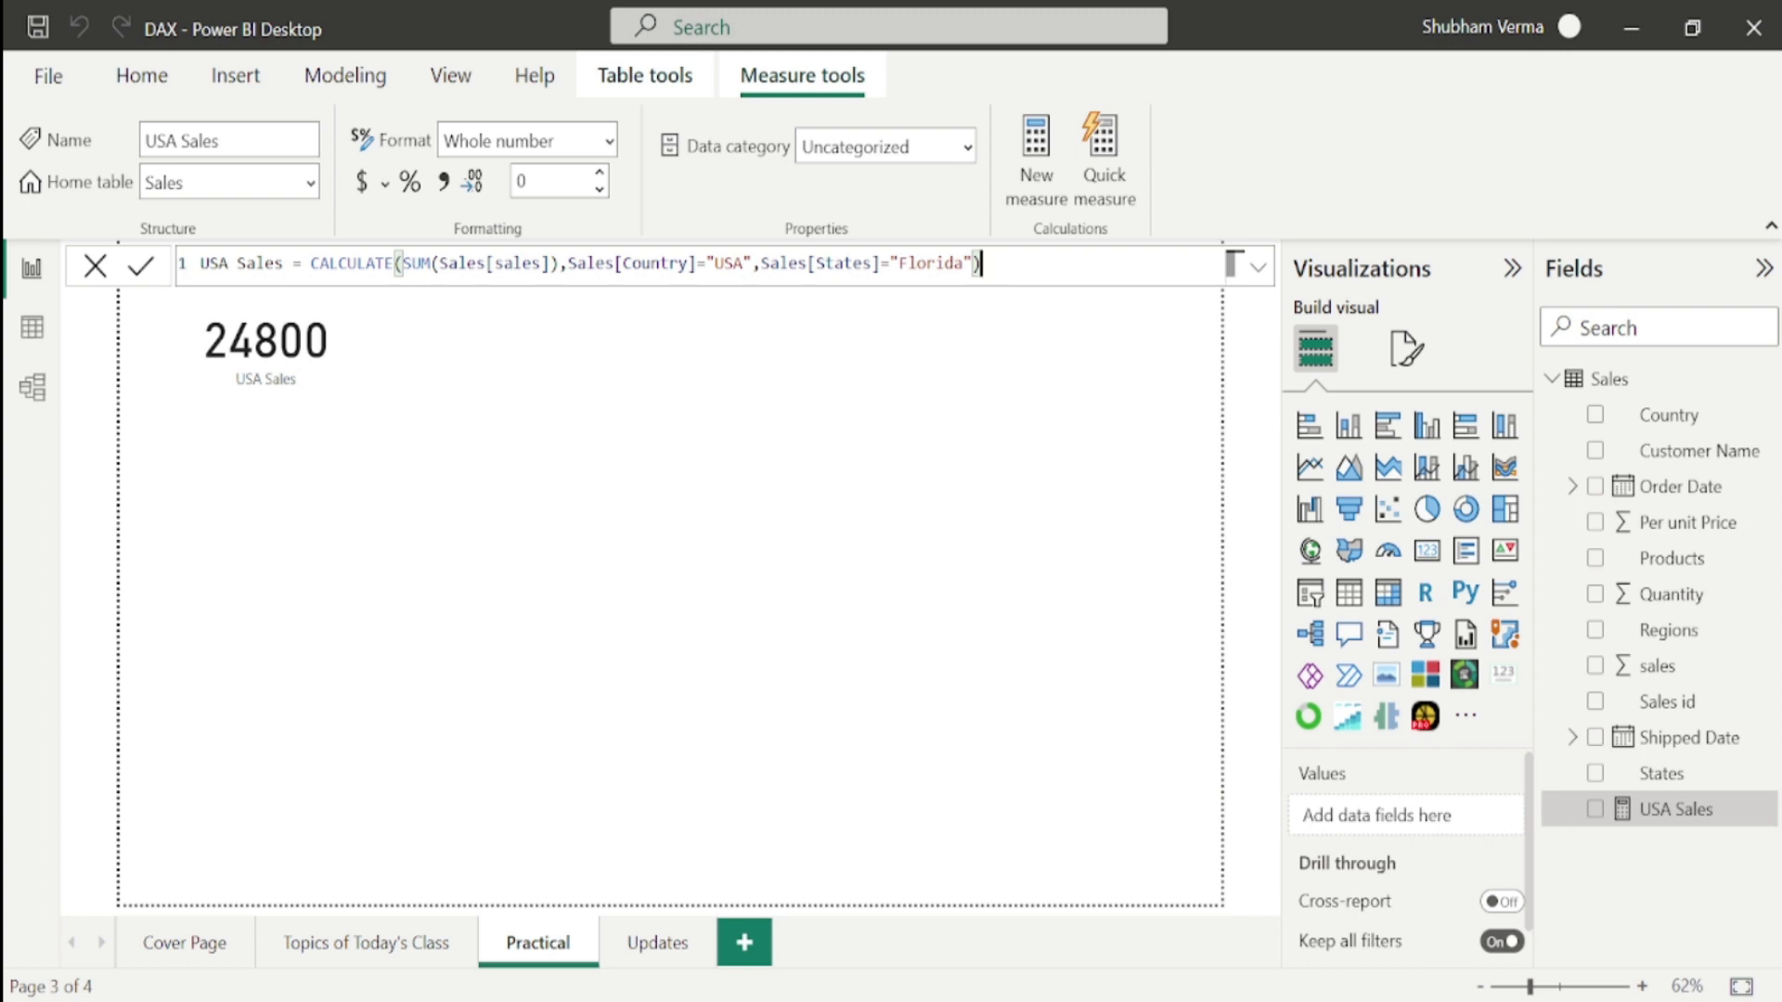
# Close the USA Sales formula's CALCULATE function after the Florida filter and commit the measure.
pyautogui.press('BackSpace')
pyautogui.write(',')
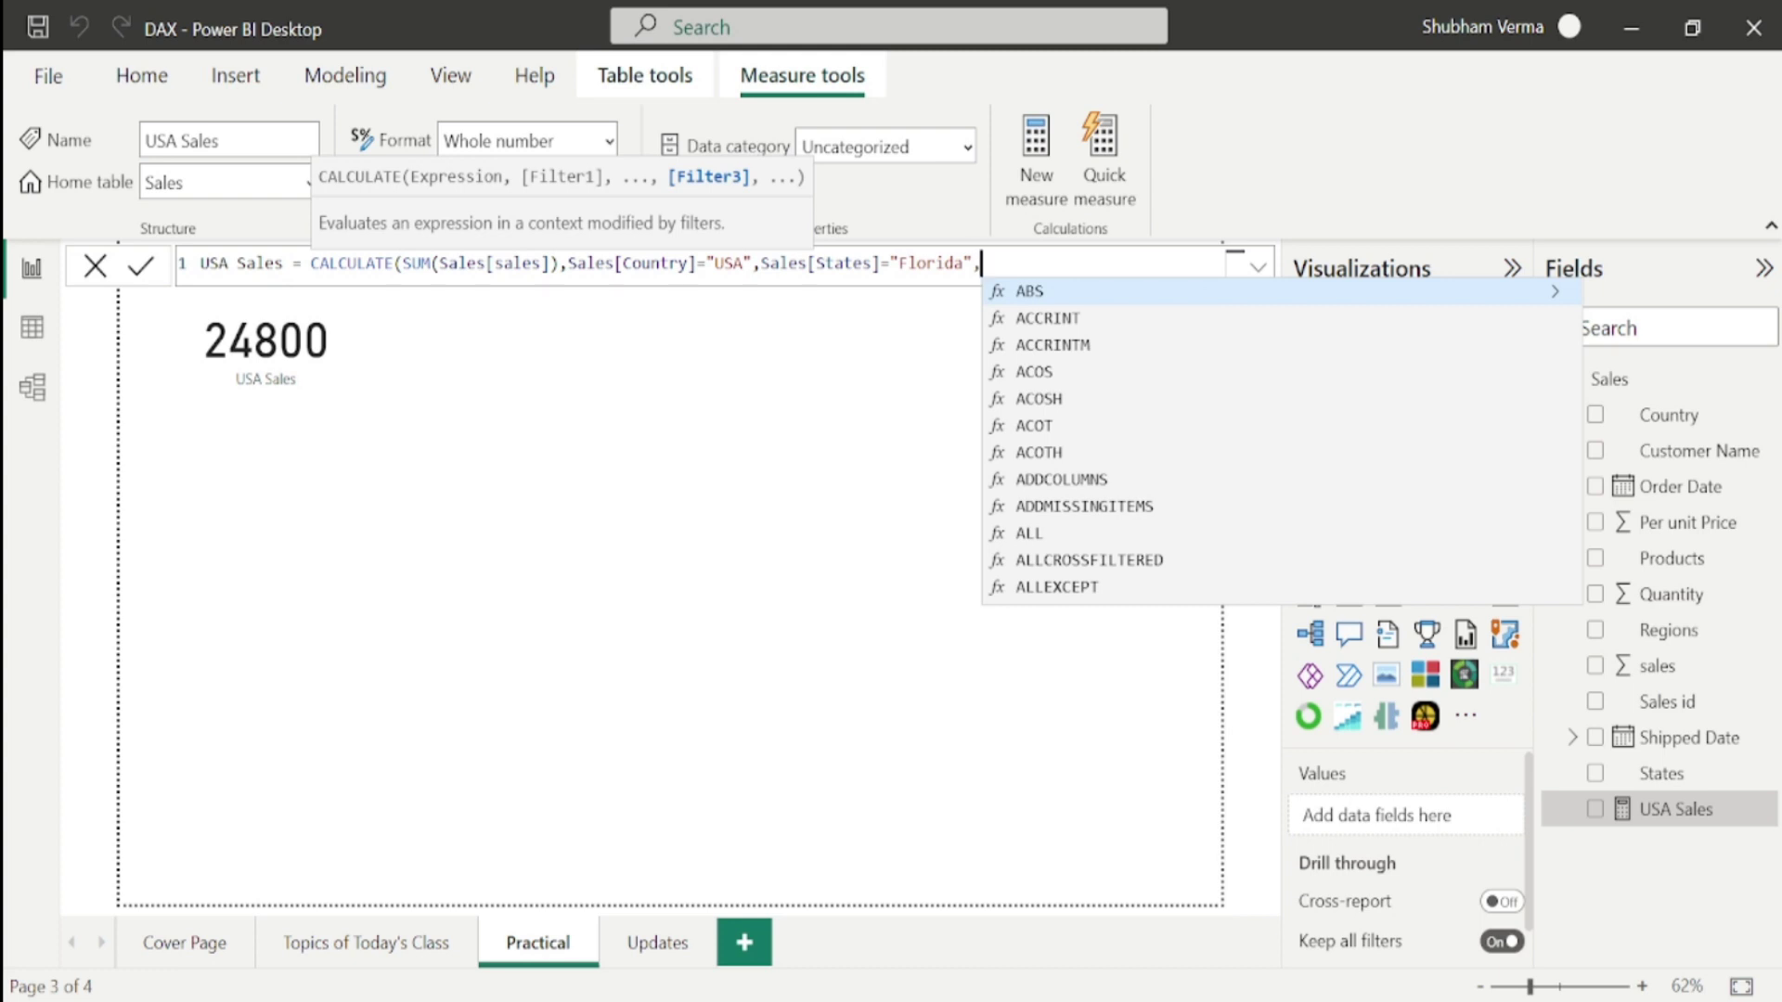
pyautogui.press('BackSpace')
pyautogui.write(')')
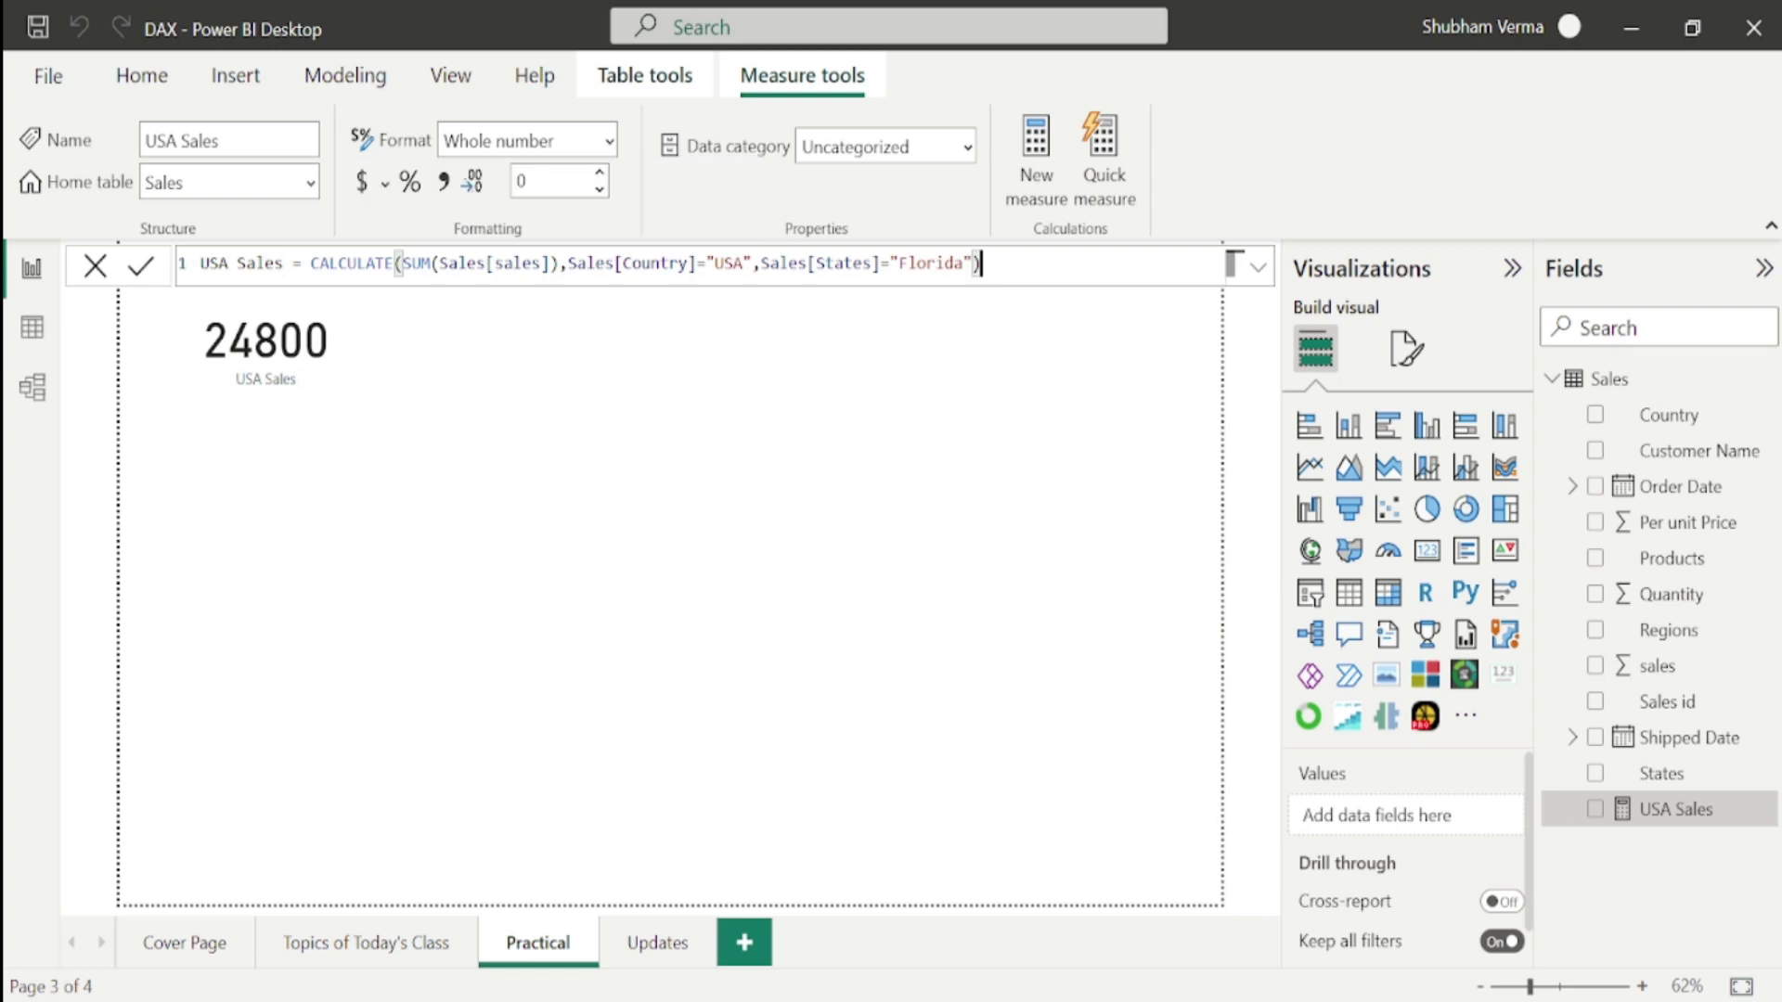
pyautogui.press('Return')
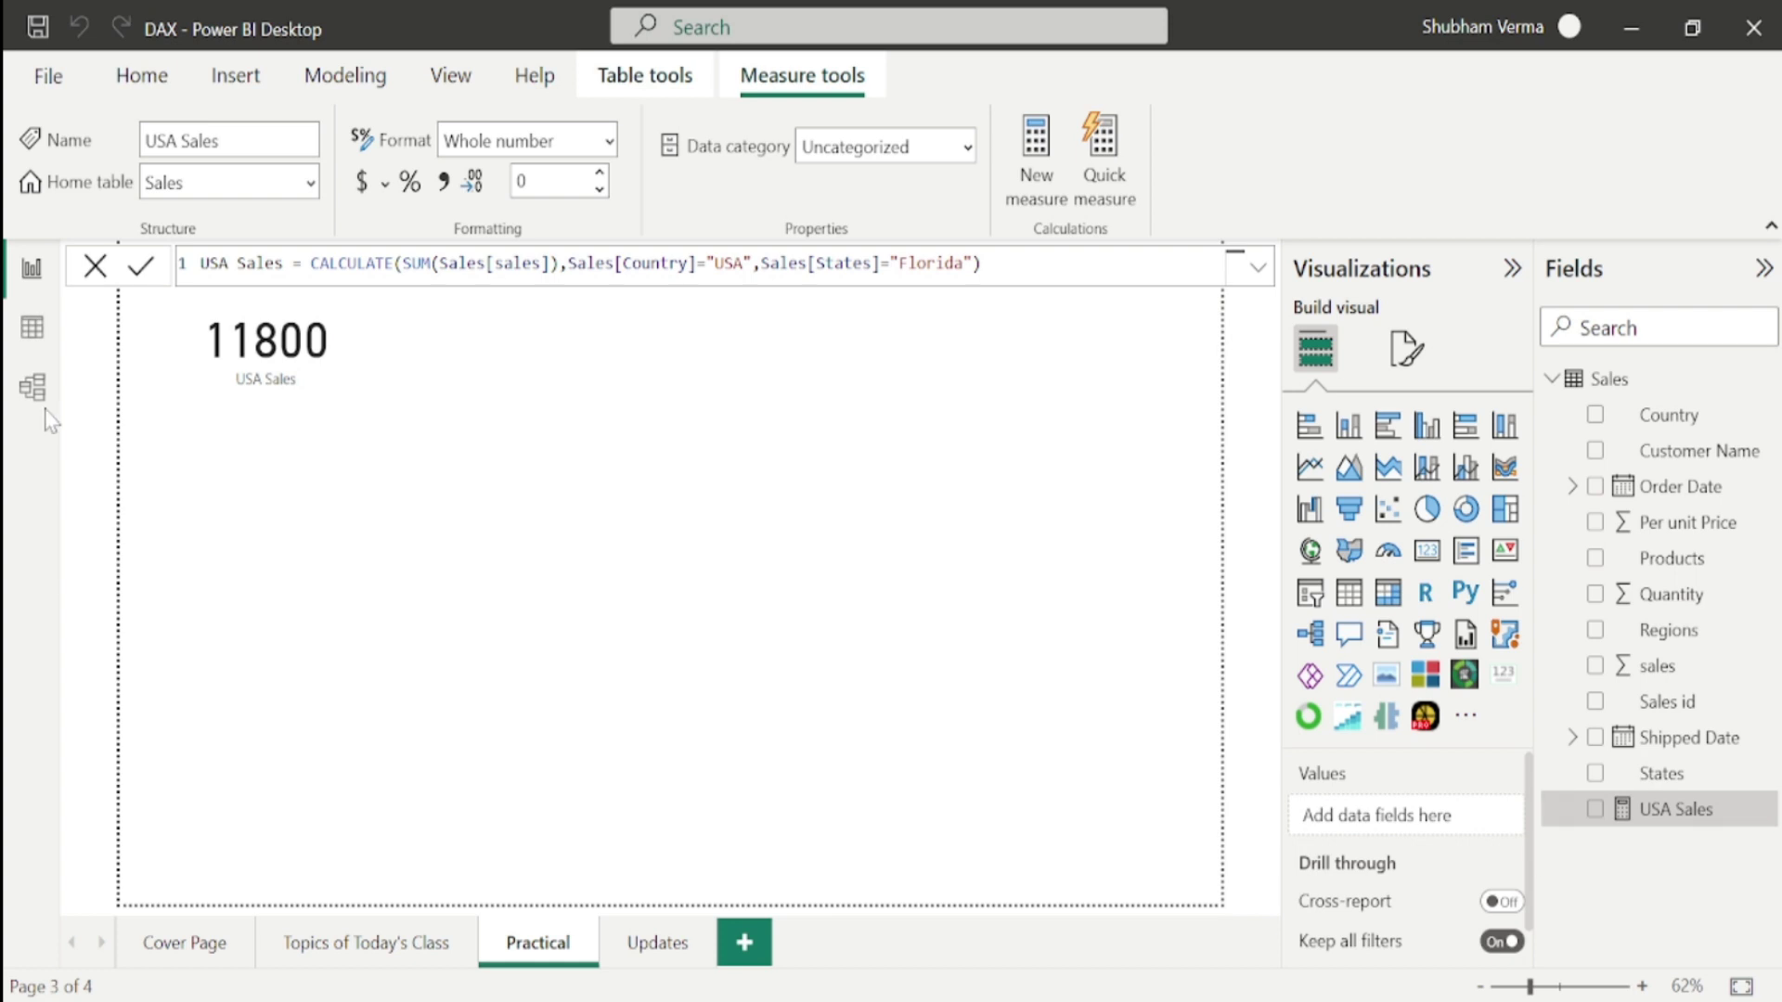
# Show the Sales table's data and filter the States column to Florida only.
pyautogui.click(33, 334)
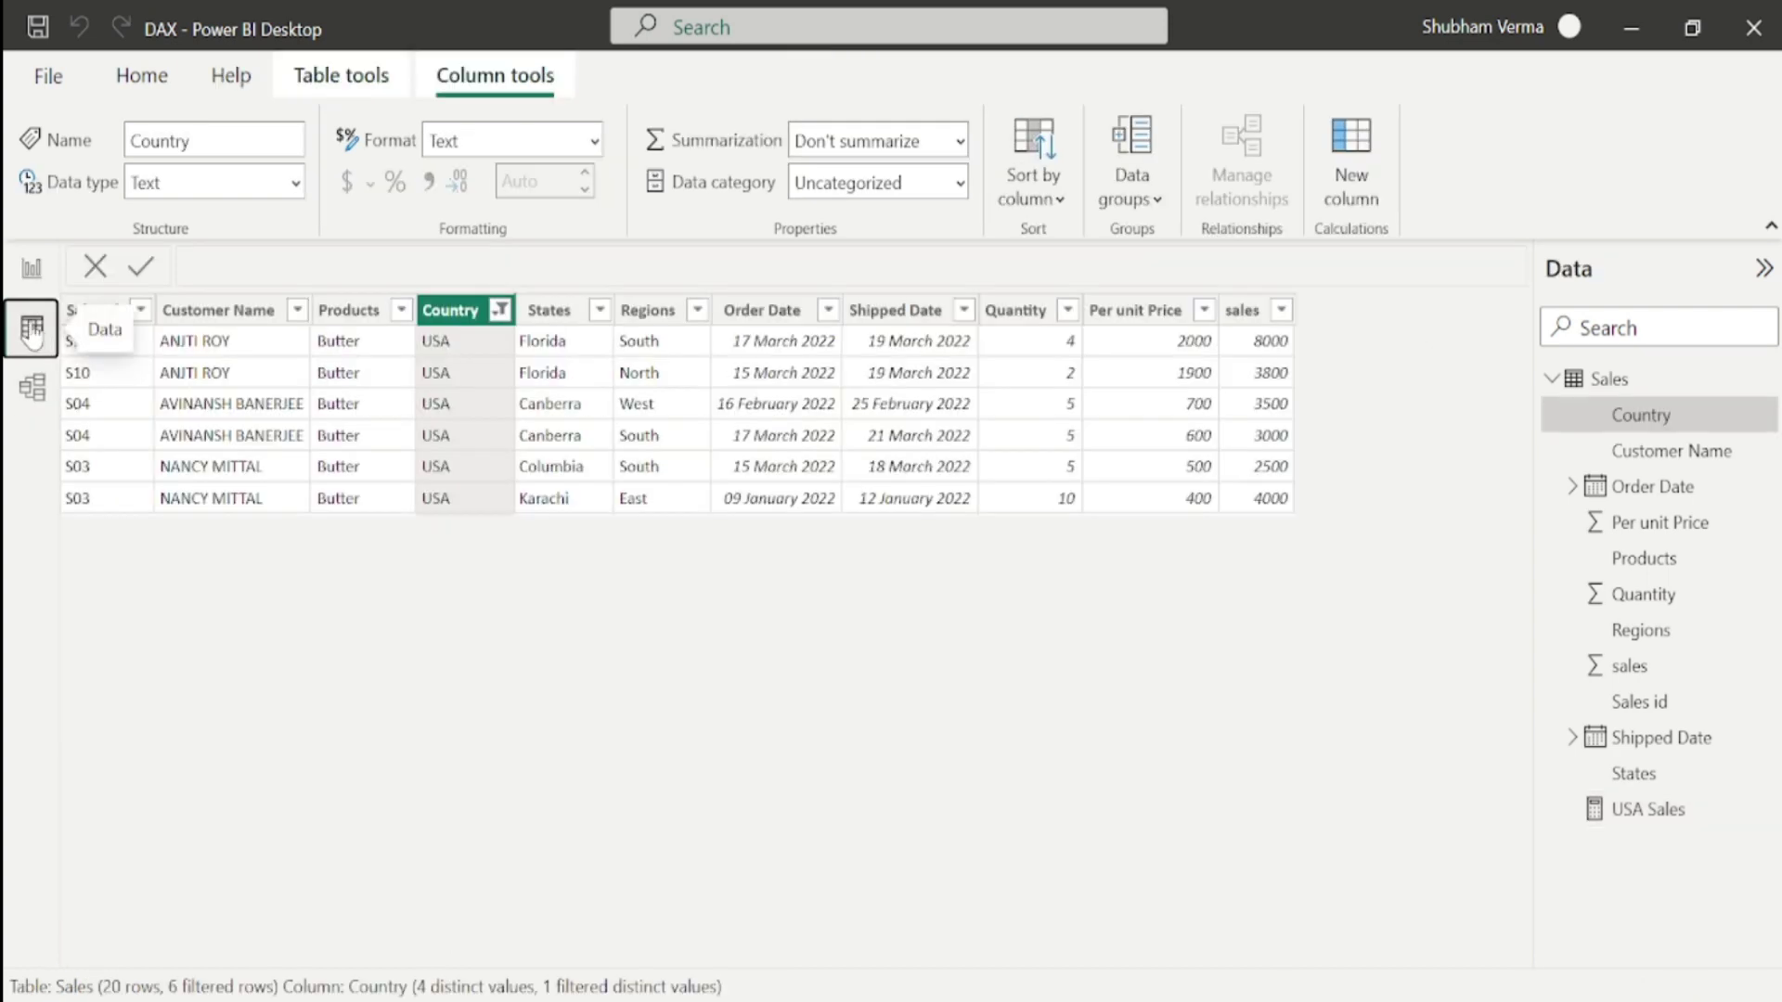
pyautogui.click(601, 310)
pyautogui.click(649, 616)
pyautogui.click(650, 696)
pyautogui.click(882, 783)
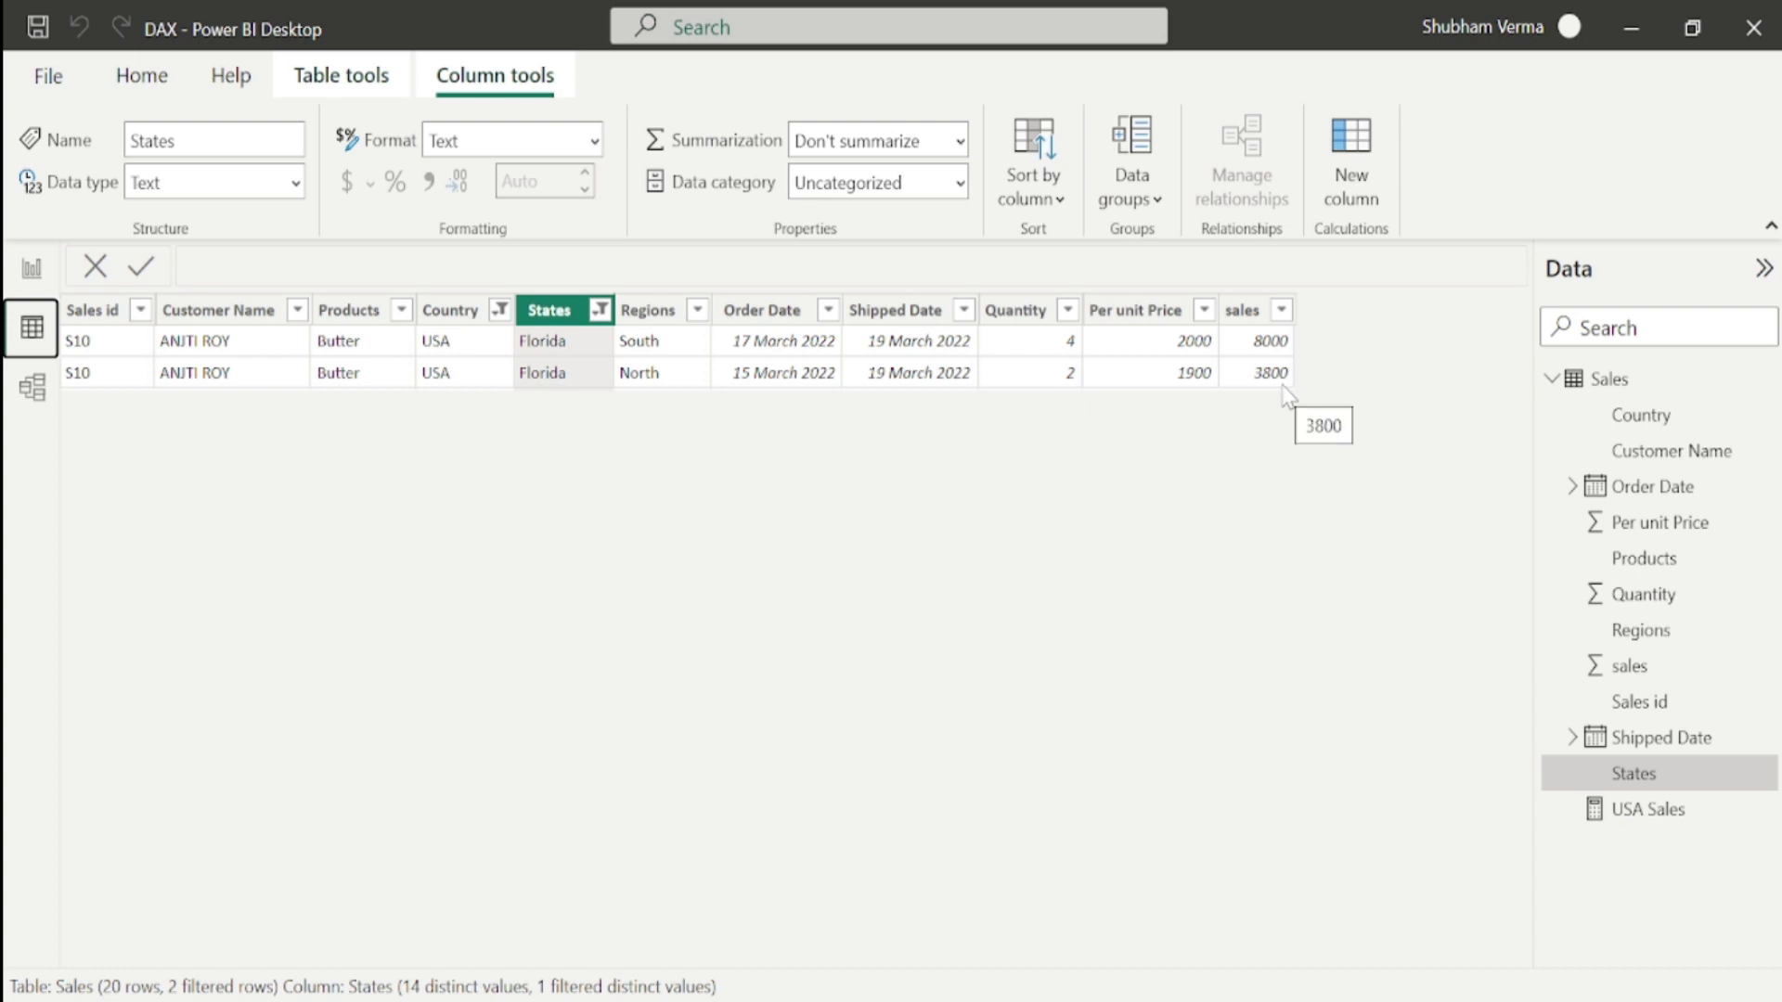
# Return to the report, review the Topics of Today's Class page, and go back to the Practical page.
pyautogui.click(32, 268)
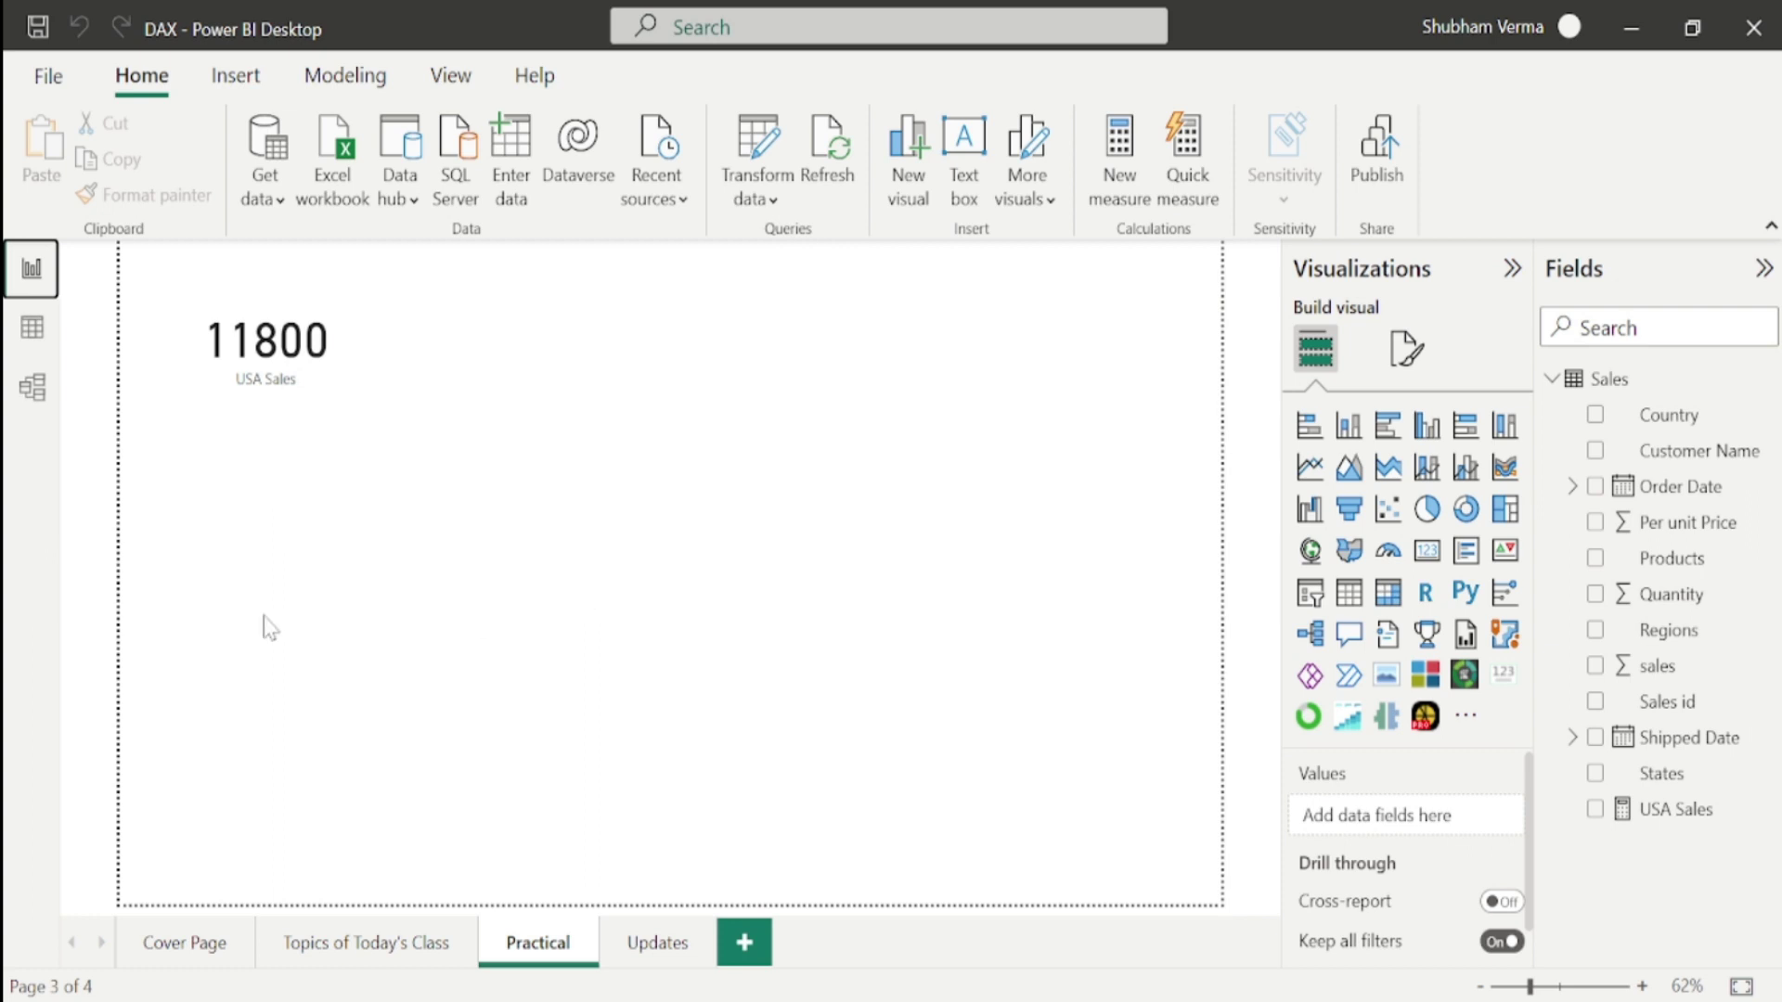
pyautogui.click(336, 942)
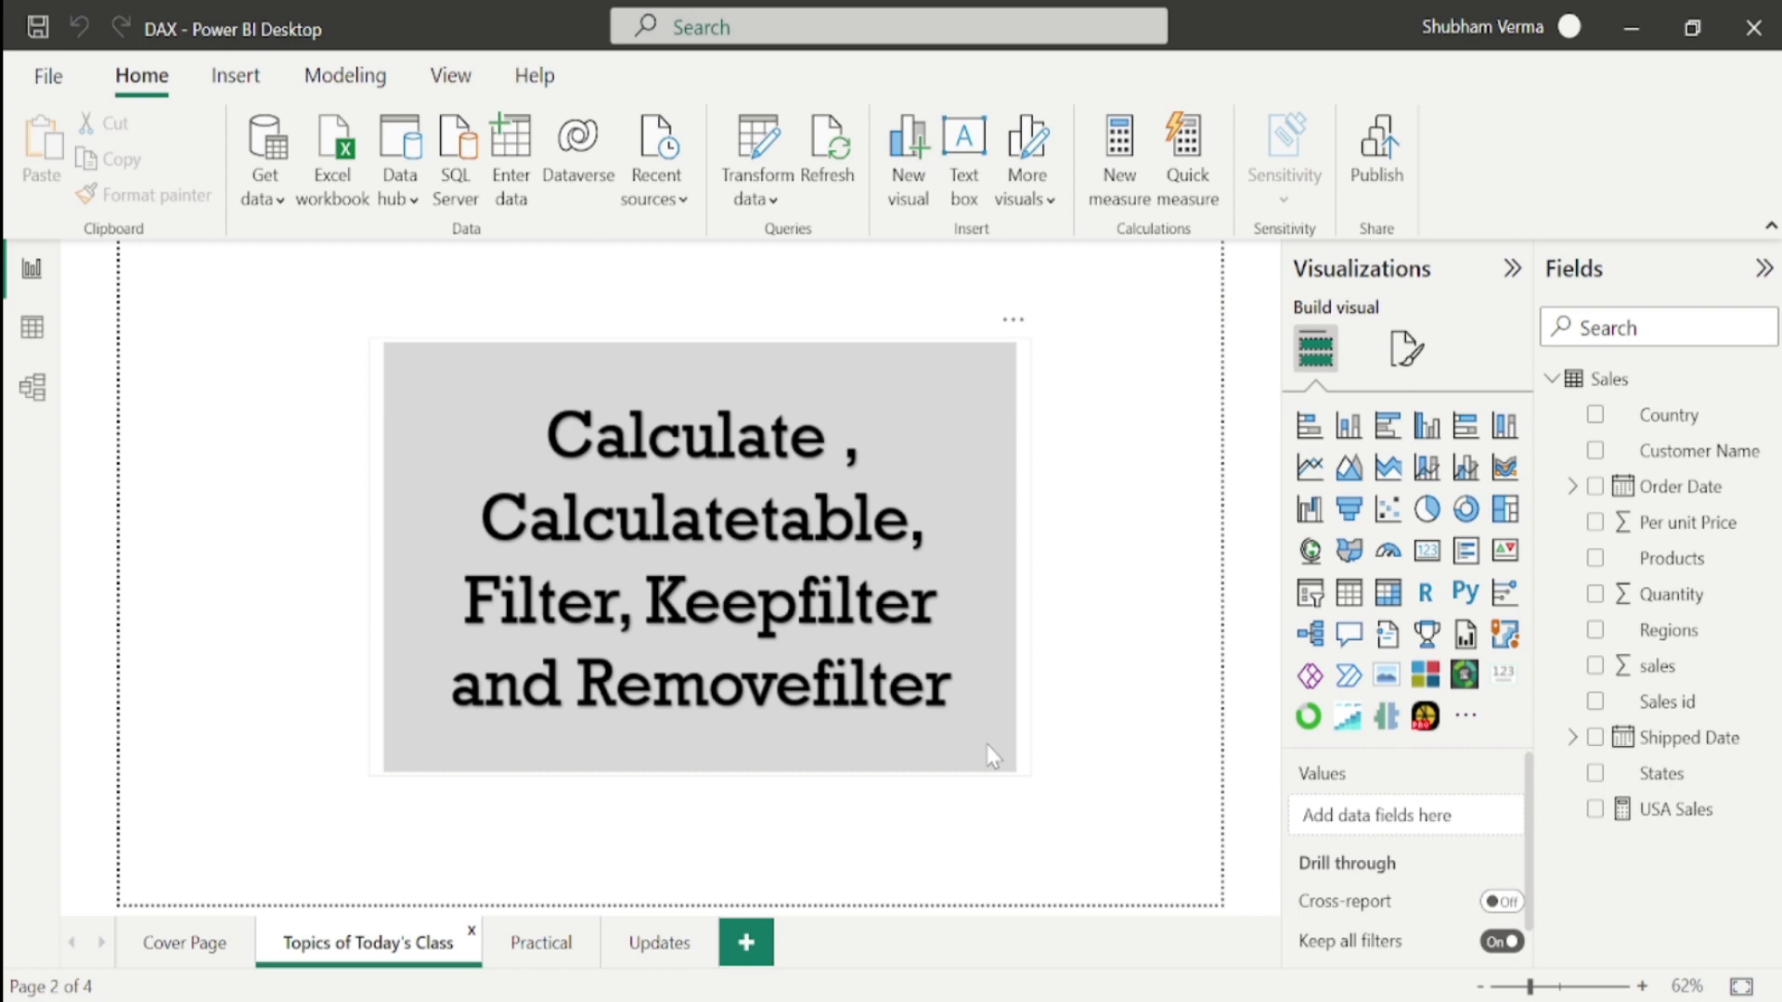
pyautogui.click(545, 945)
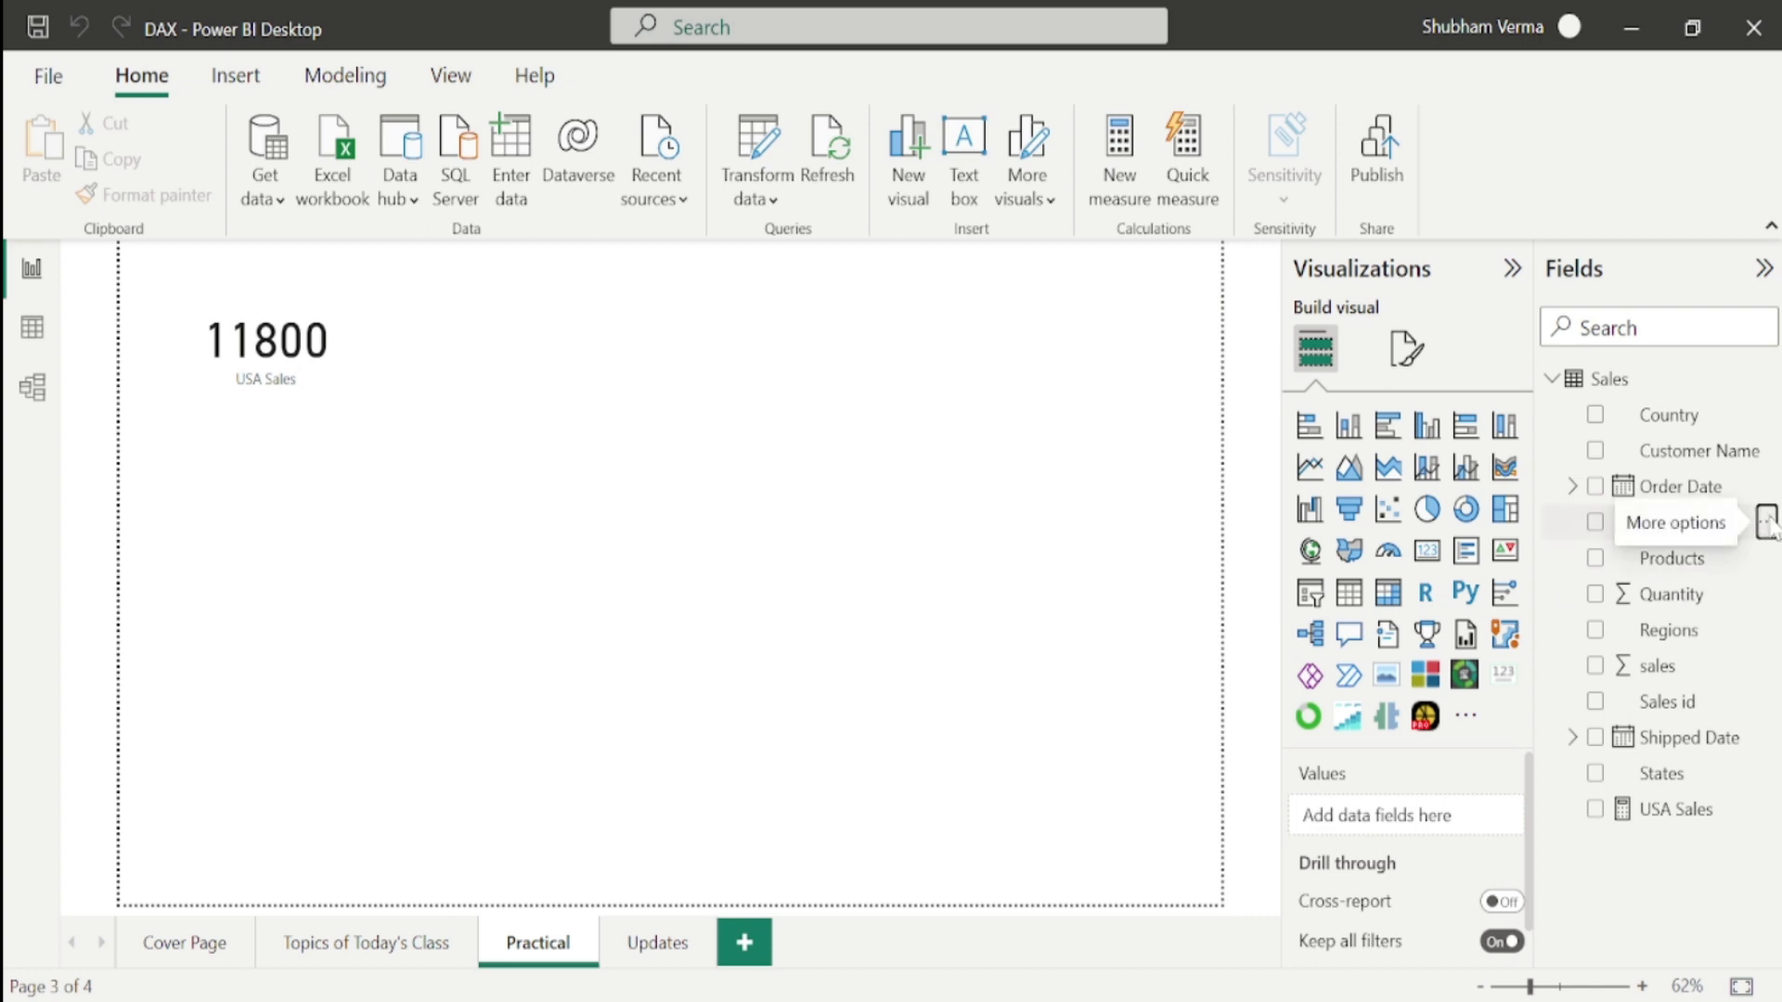
# Start a new measure in the Sales table named calculate table, using CALCULATETABLE with Sales as its table argument.
pyautogui.click(1766, 526)
pyautogui.click(1490, 72)
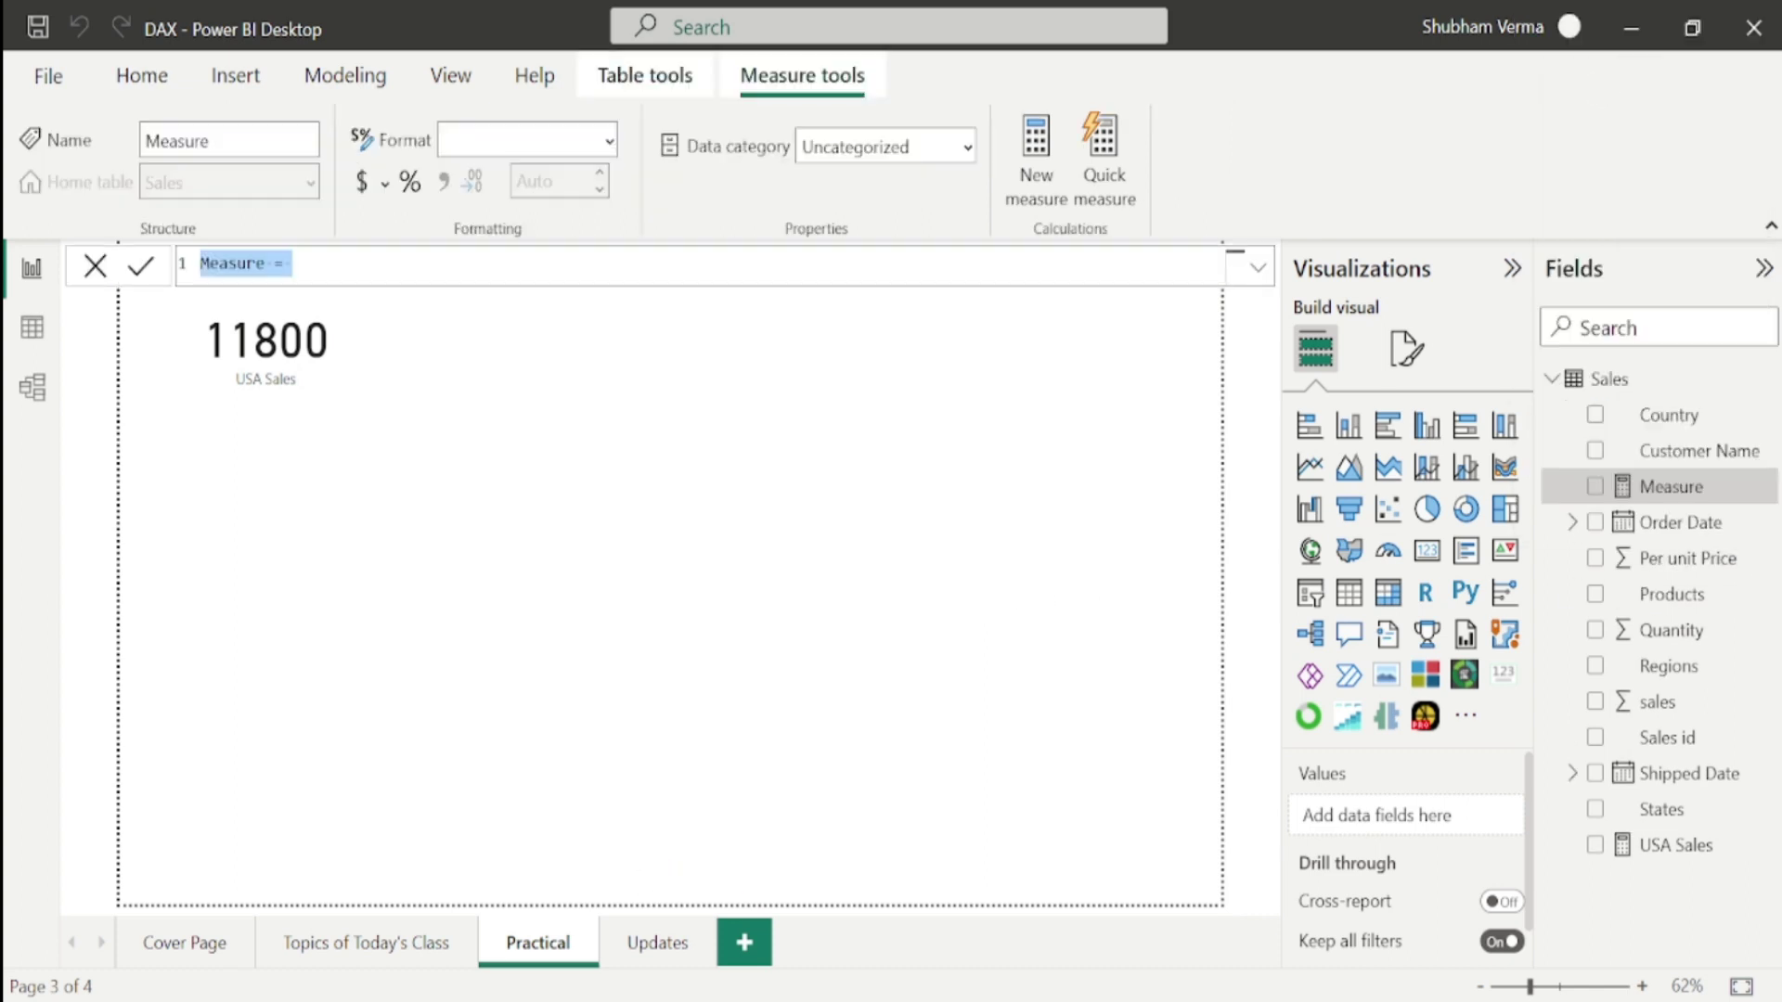
pyautogui.press('BackSpace')
pyautogui.write('calculate table =')
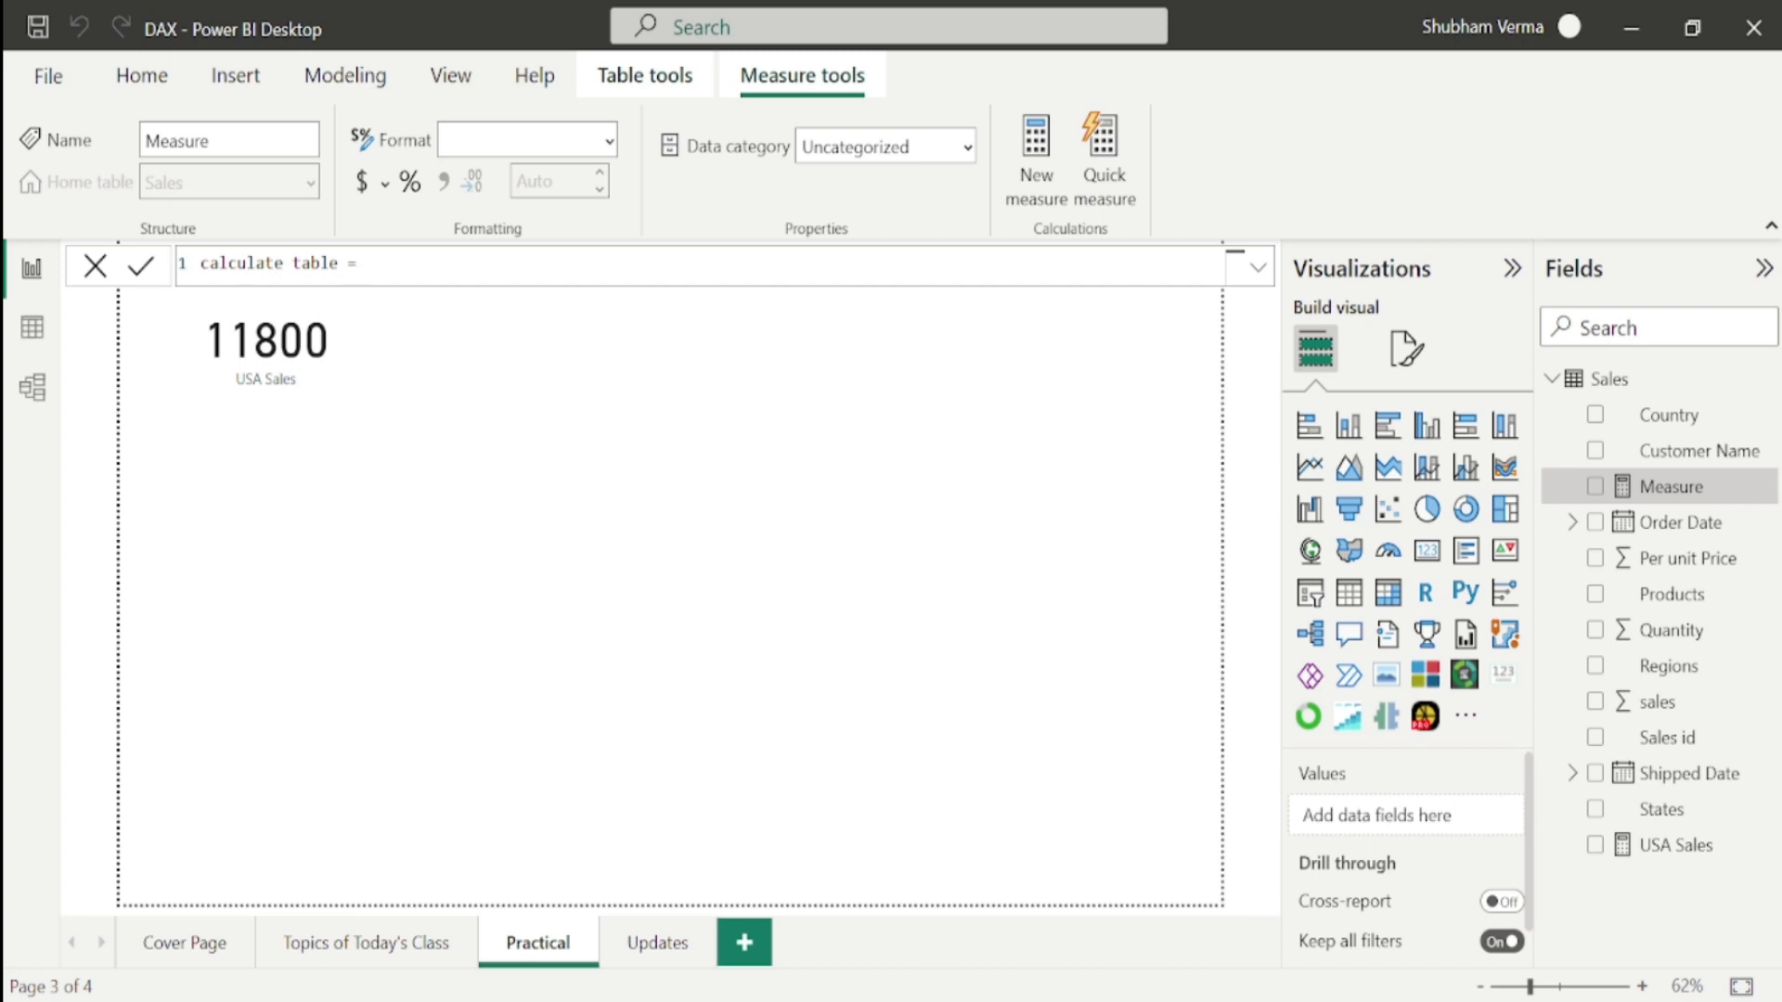
pyautogui.write('cal')
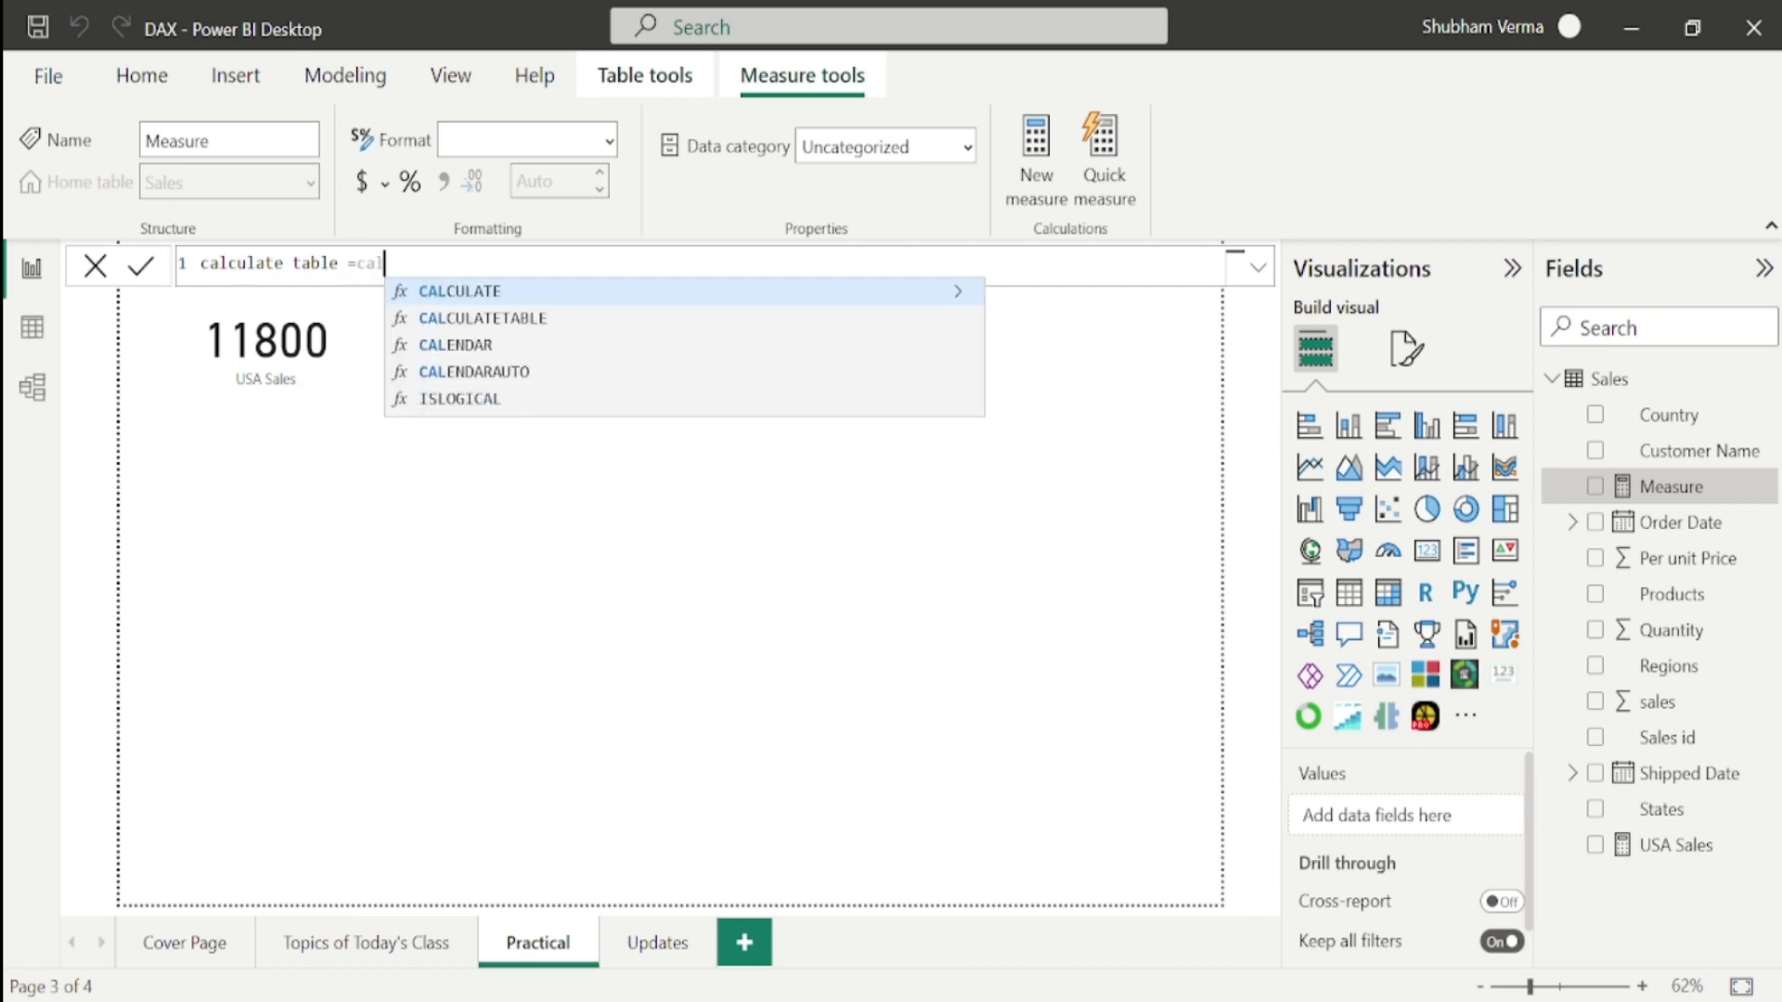
pyautogui.press('Down')
pyautogui.press('Tab')
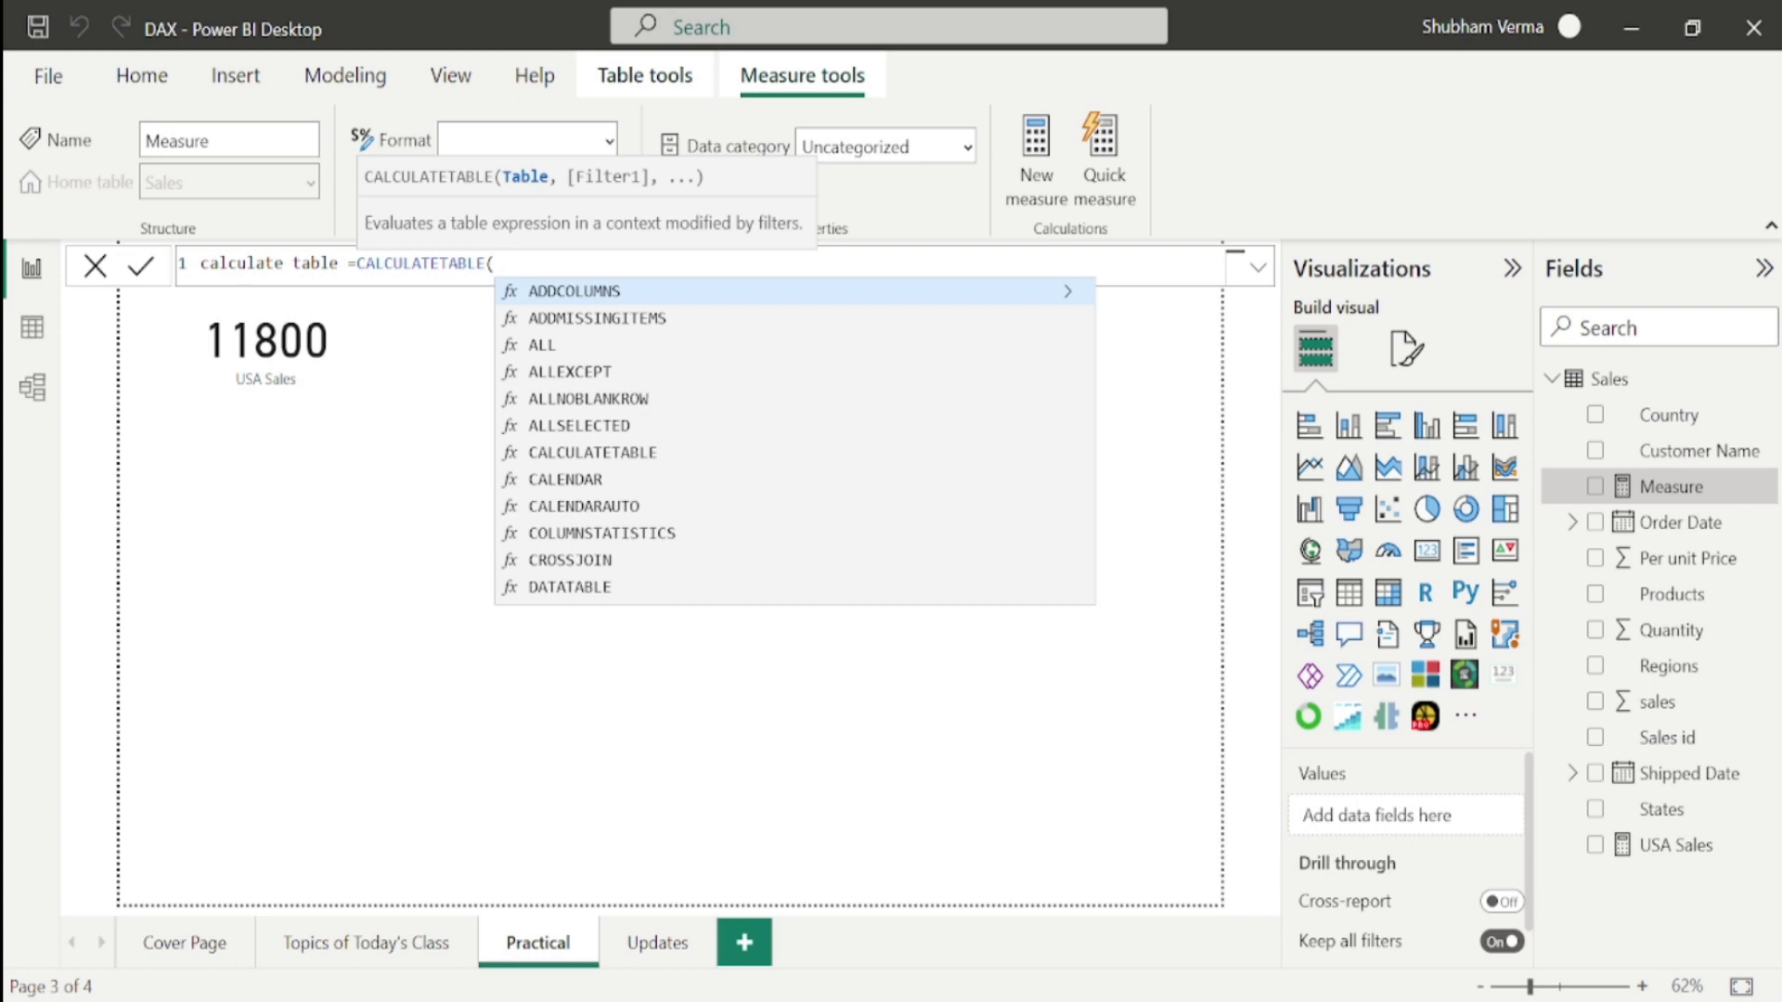
pyautogui.write('sales')
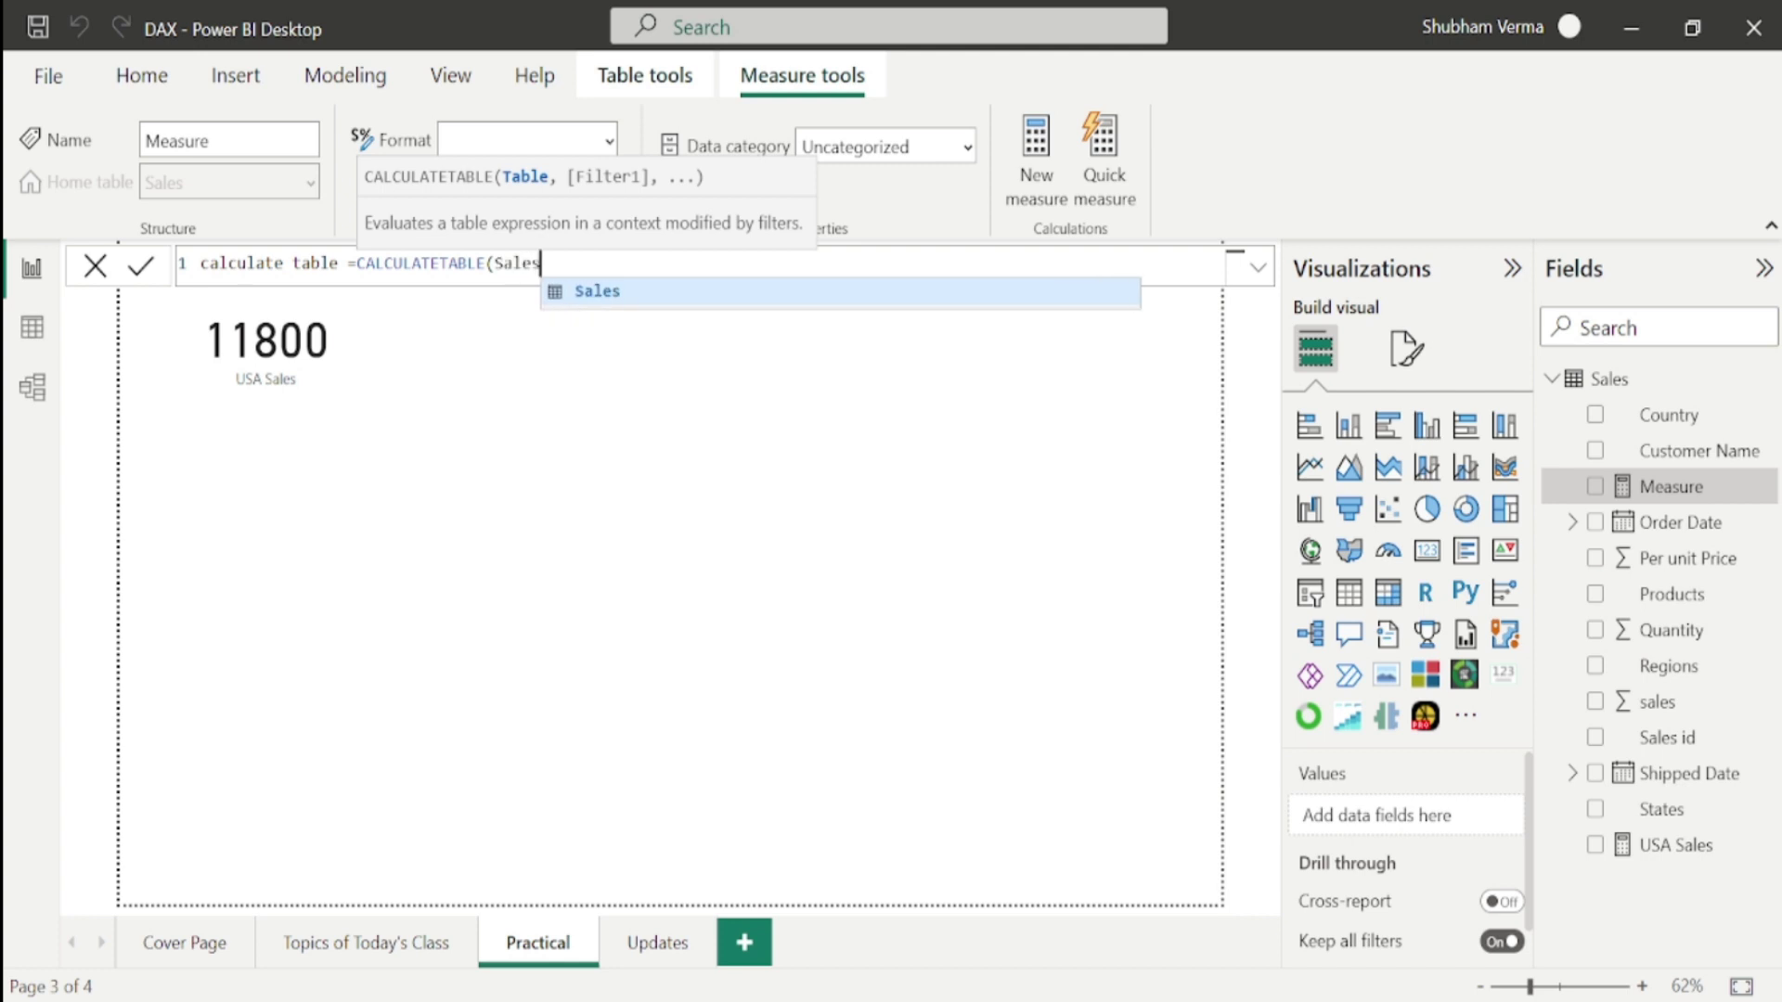
pyautogui.write(',')
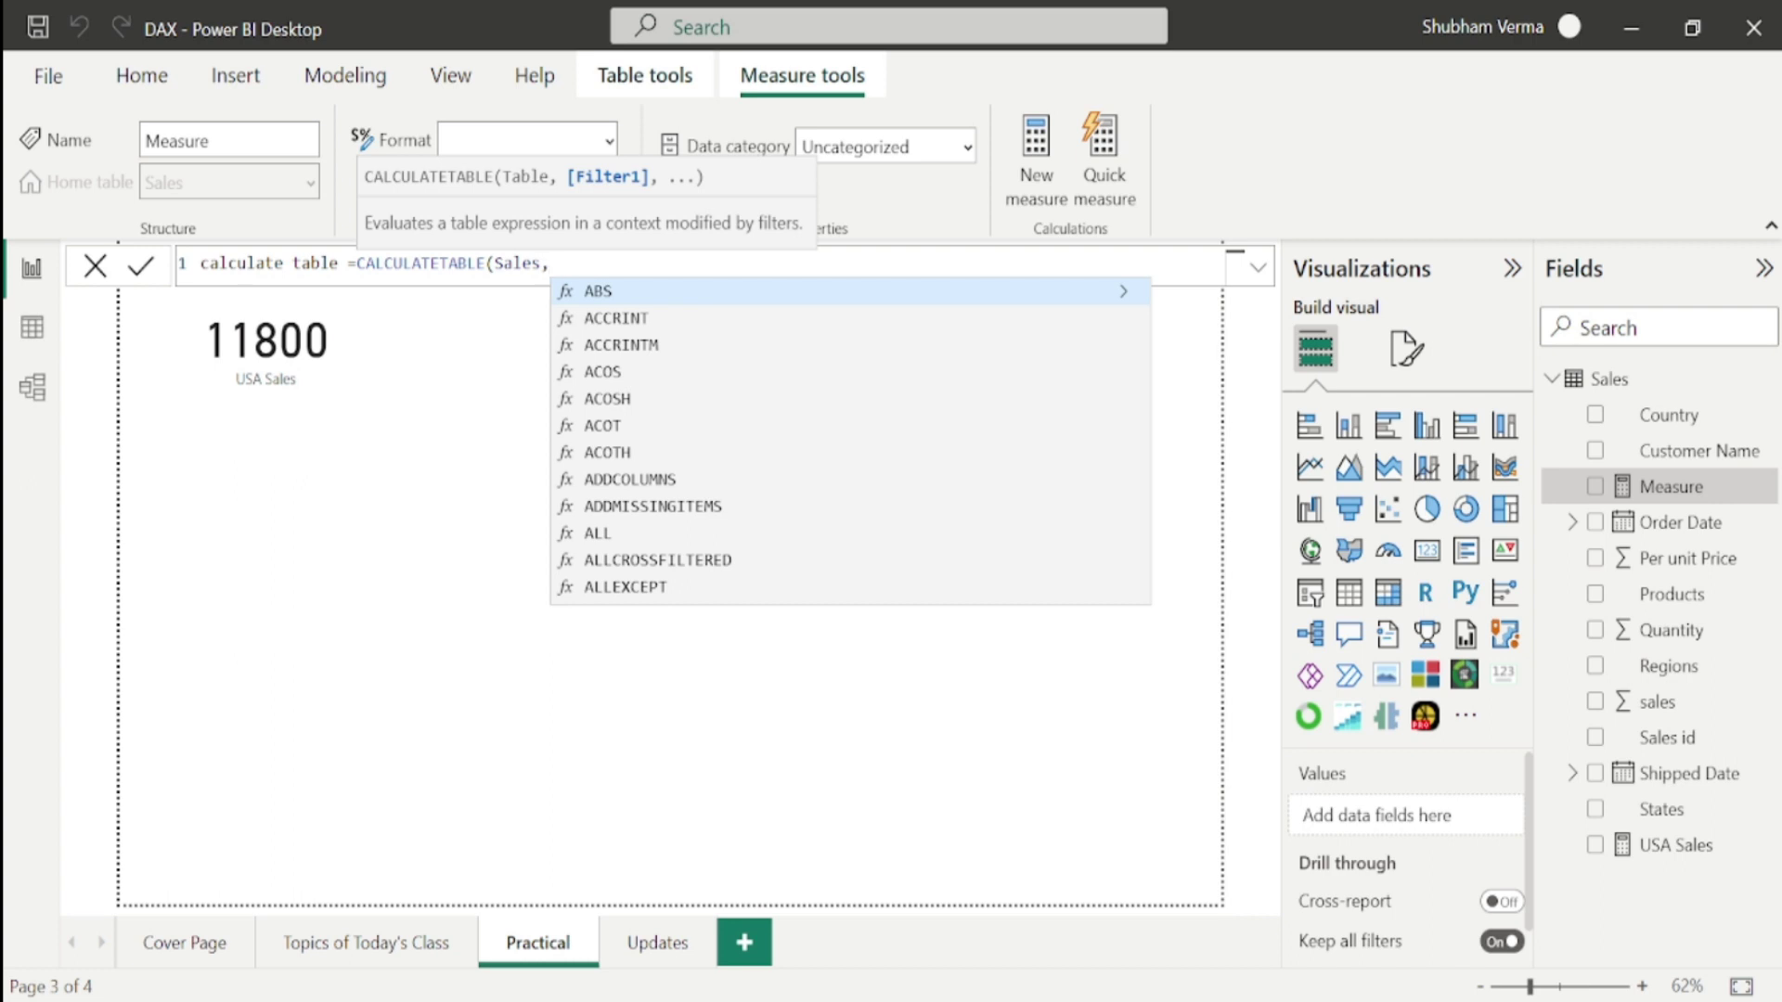
# Add the filter Sales[Country]="Australia" to the CALCULATETABLE formula and commit the measure.
pyautogui.write('count')
pyautogui.press('Down')
pyautogui.press('Down')
pyautogui.press('Down')
pyautogui.press('Down')
pyautogui.press('Down')
pyautogui.press('Down')
pyautogui.press('Down')
pyautogui.press('Down')
pyautogui.press('Tab')
pyautogui.write('="')
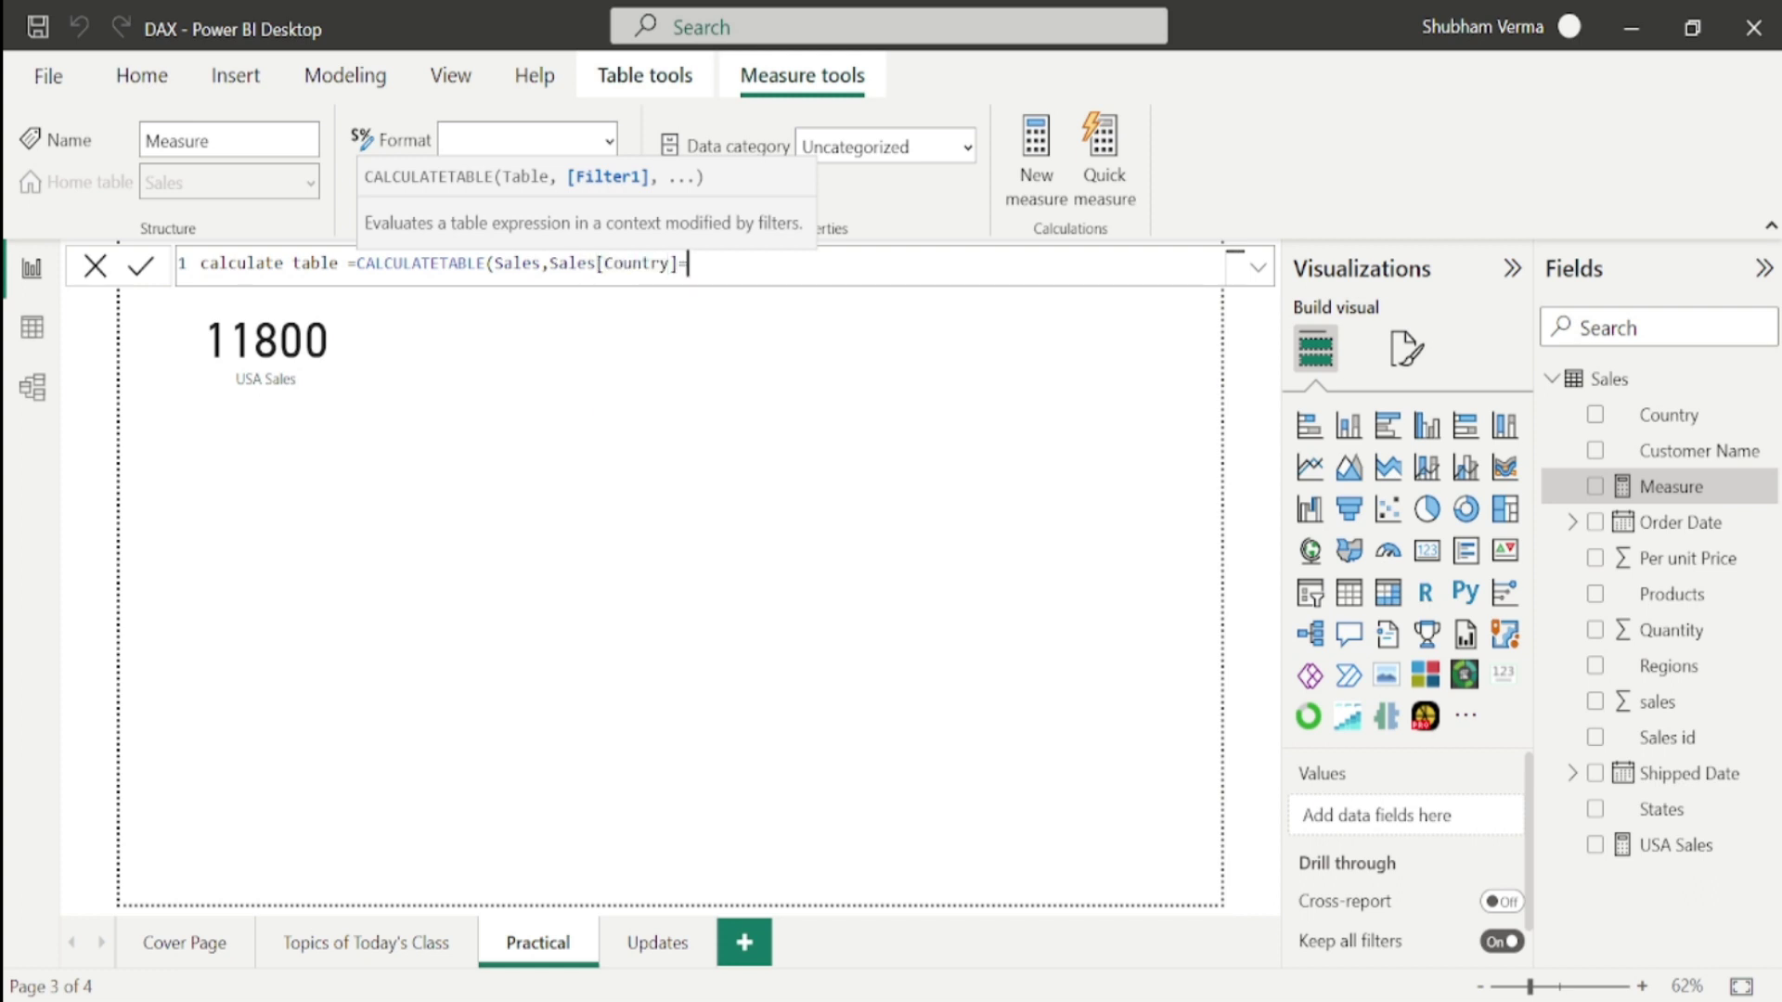
pyautogui.write('Australia")')
pyautogui.press('Return')
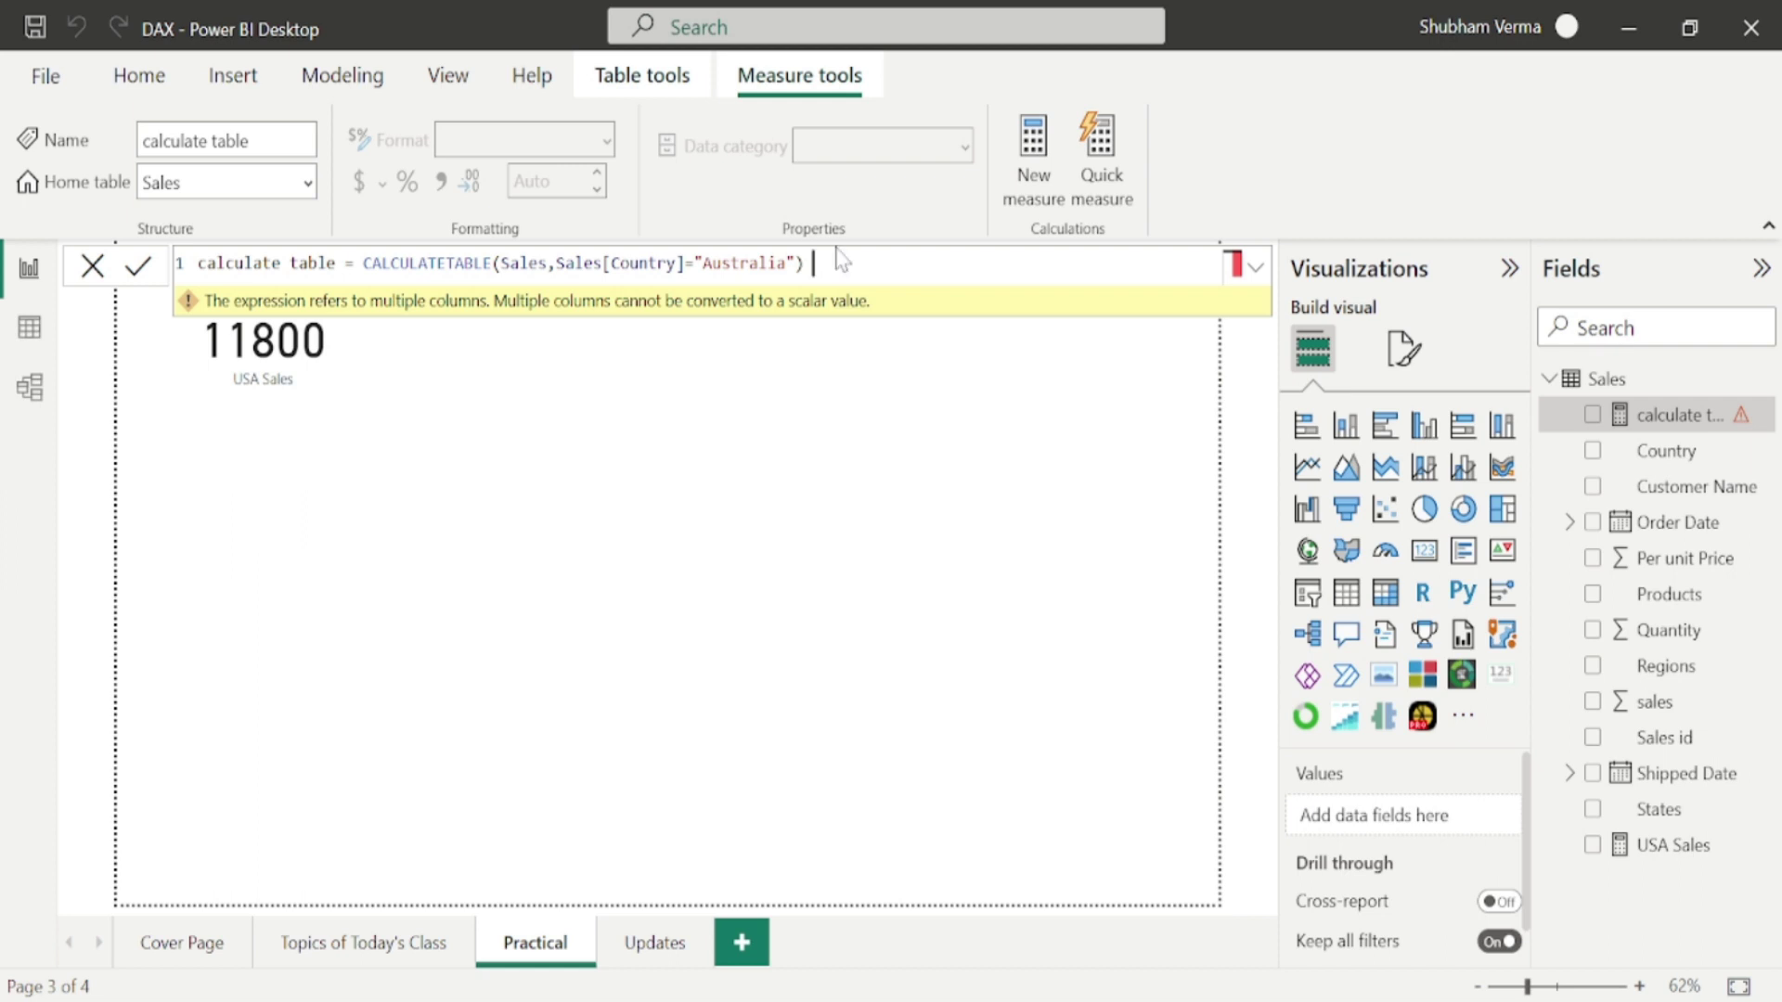
# Copy the measure's whole formula and use it to create a calculated table named calculate table.
pyautogui.hotkey('ctrl', 'a')
pyautogui.hotkey('ctrl', 'c')
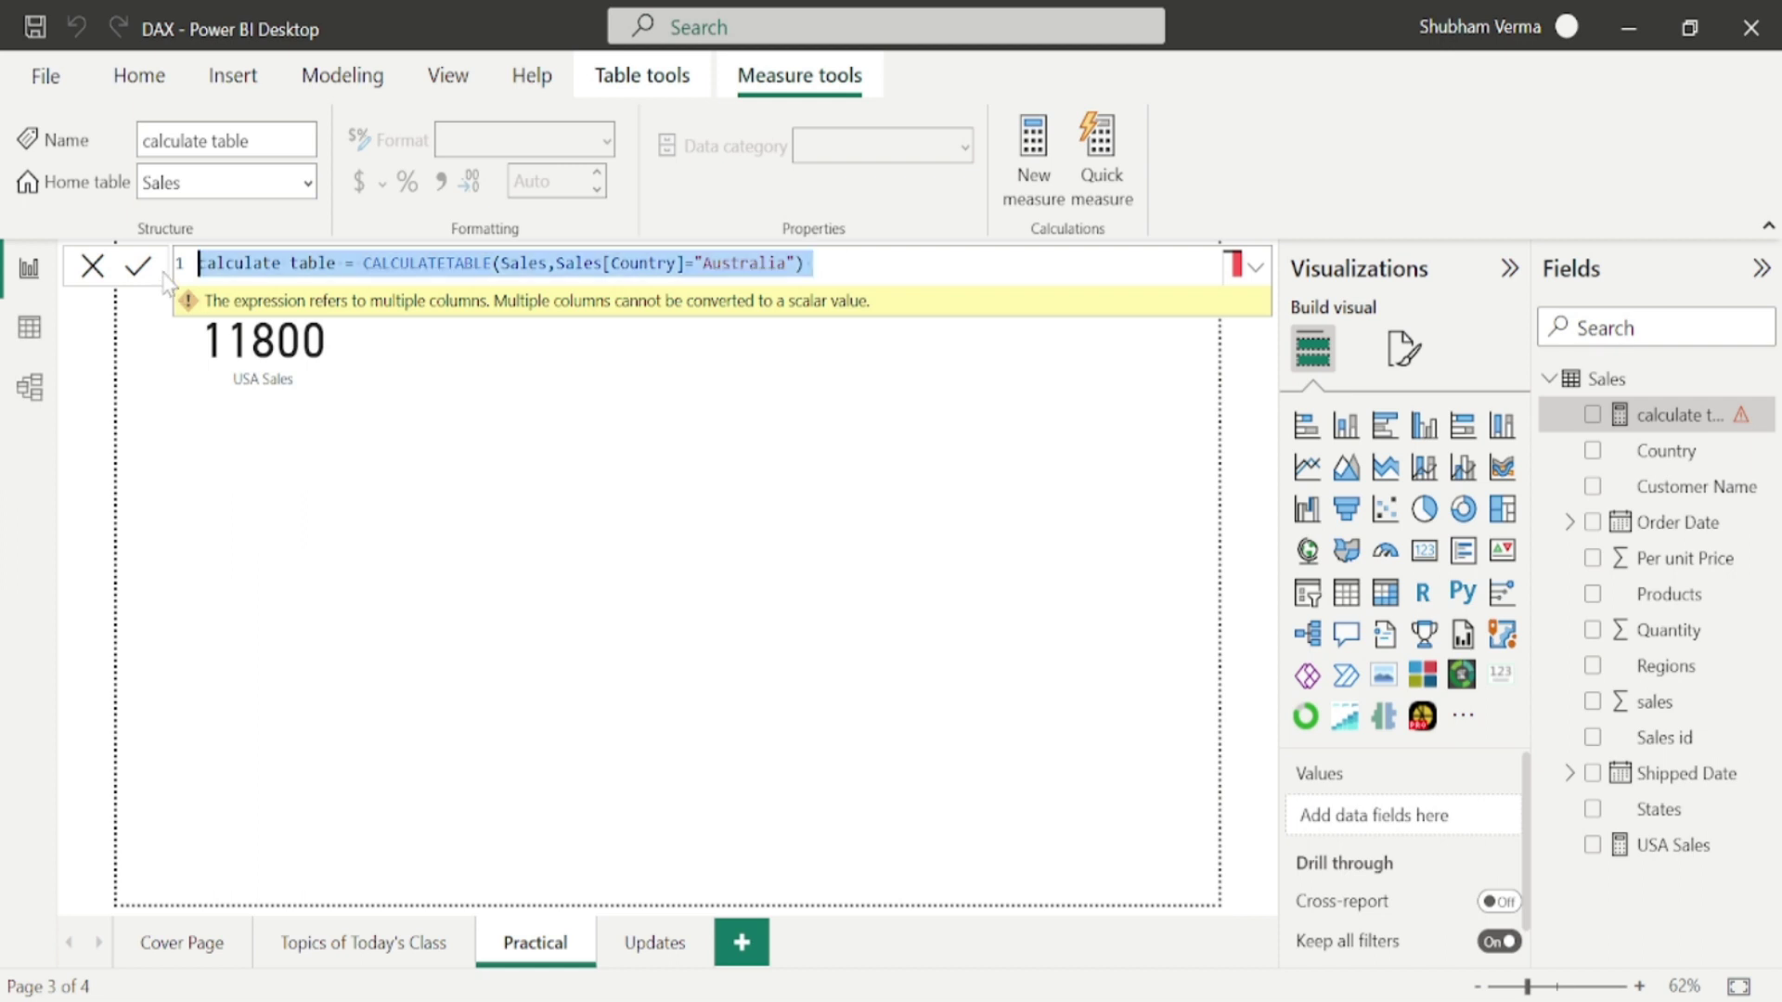
pyautogui.click(93, 267)
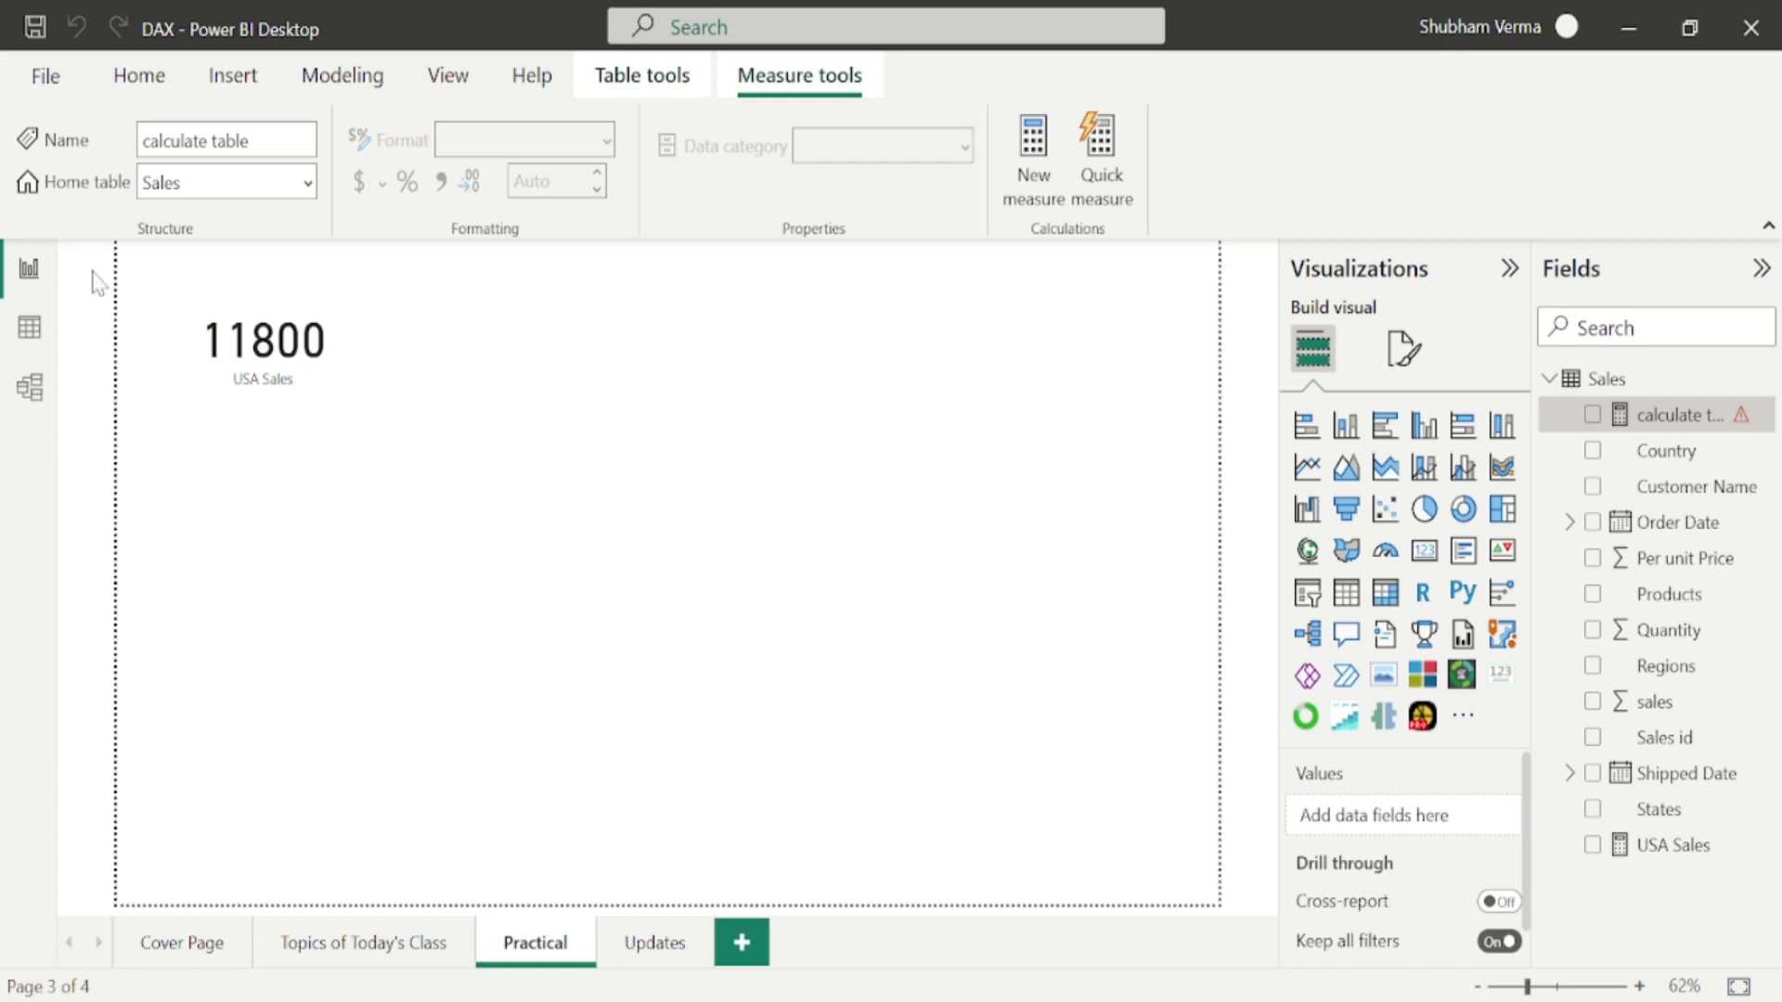
pyautogui.click(345, 89)
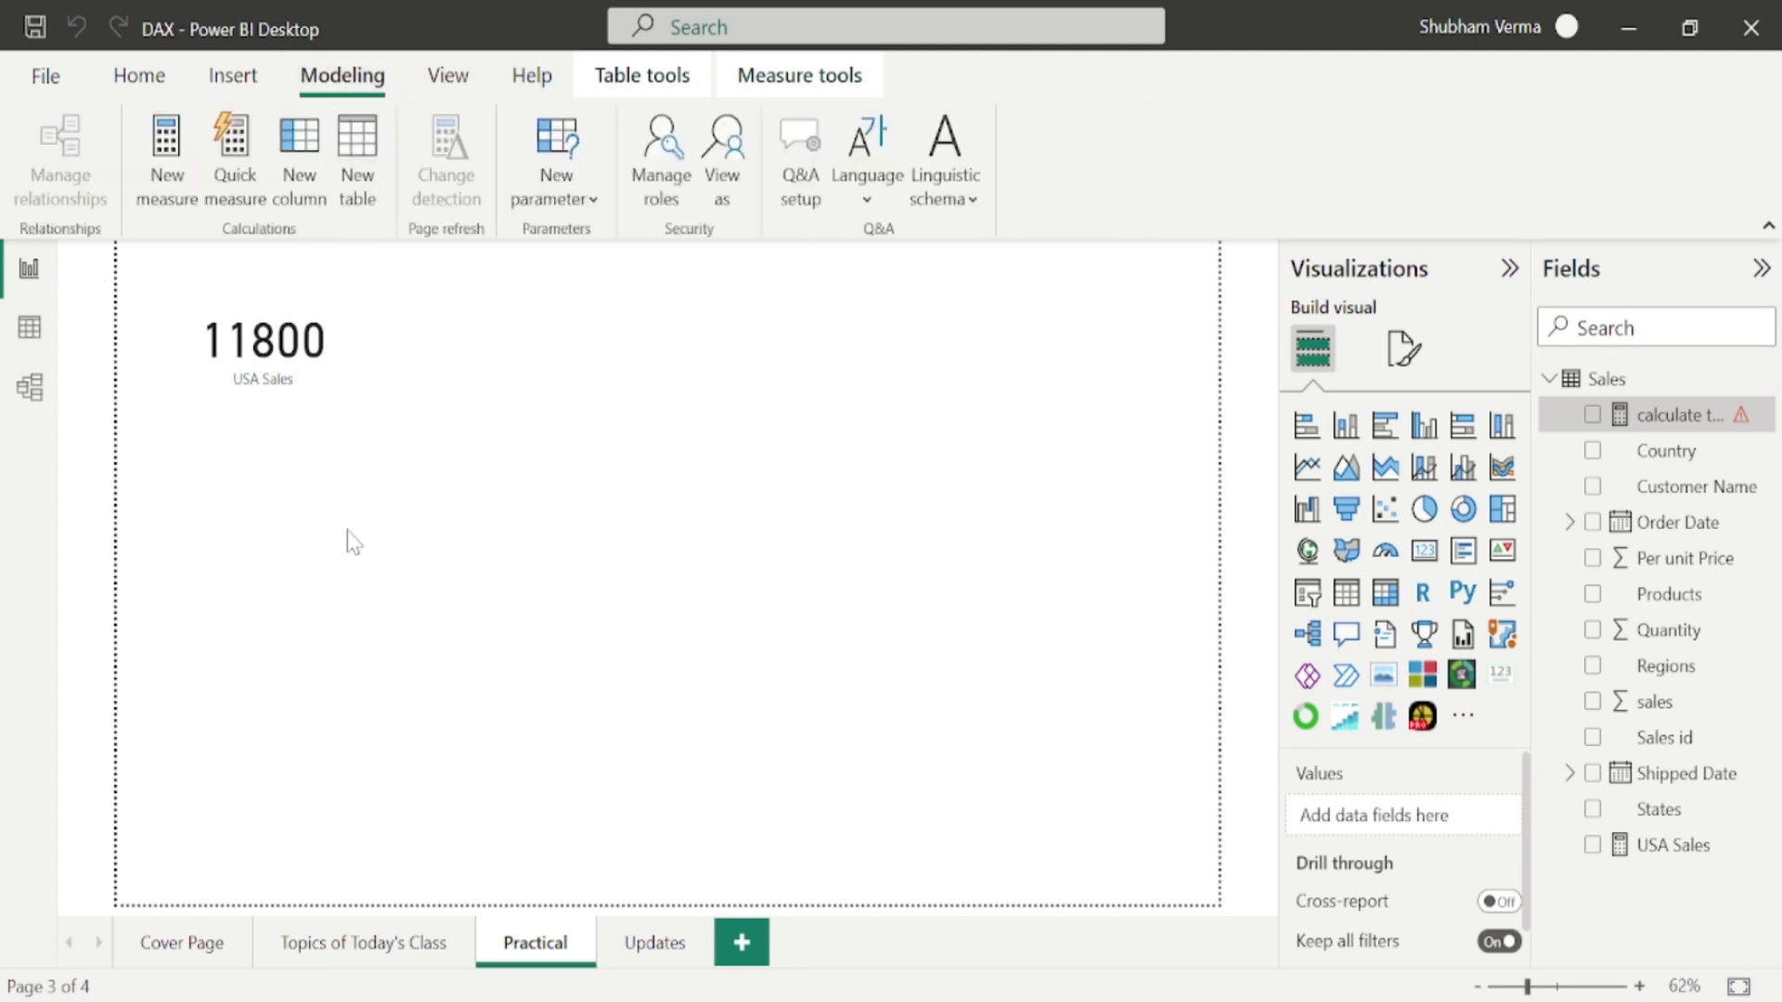
pyautogui.click(363, 187)
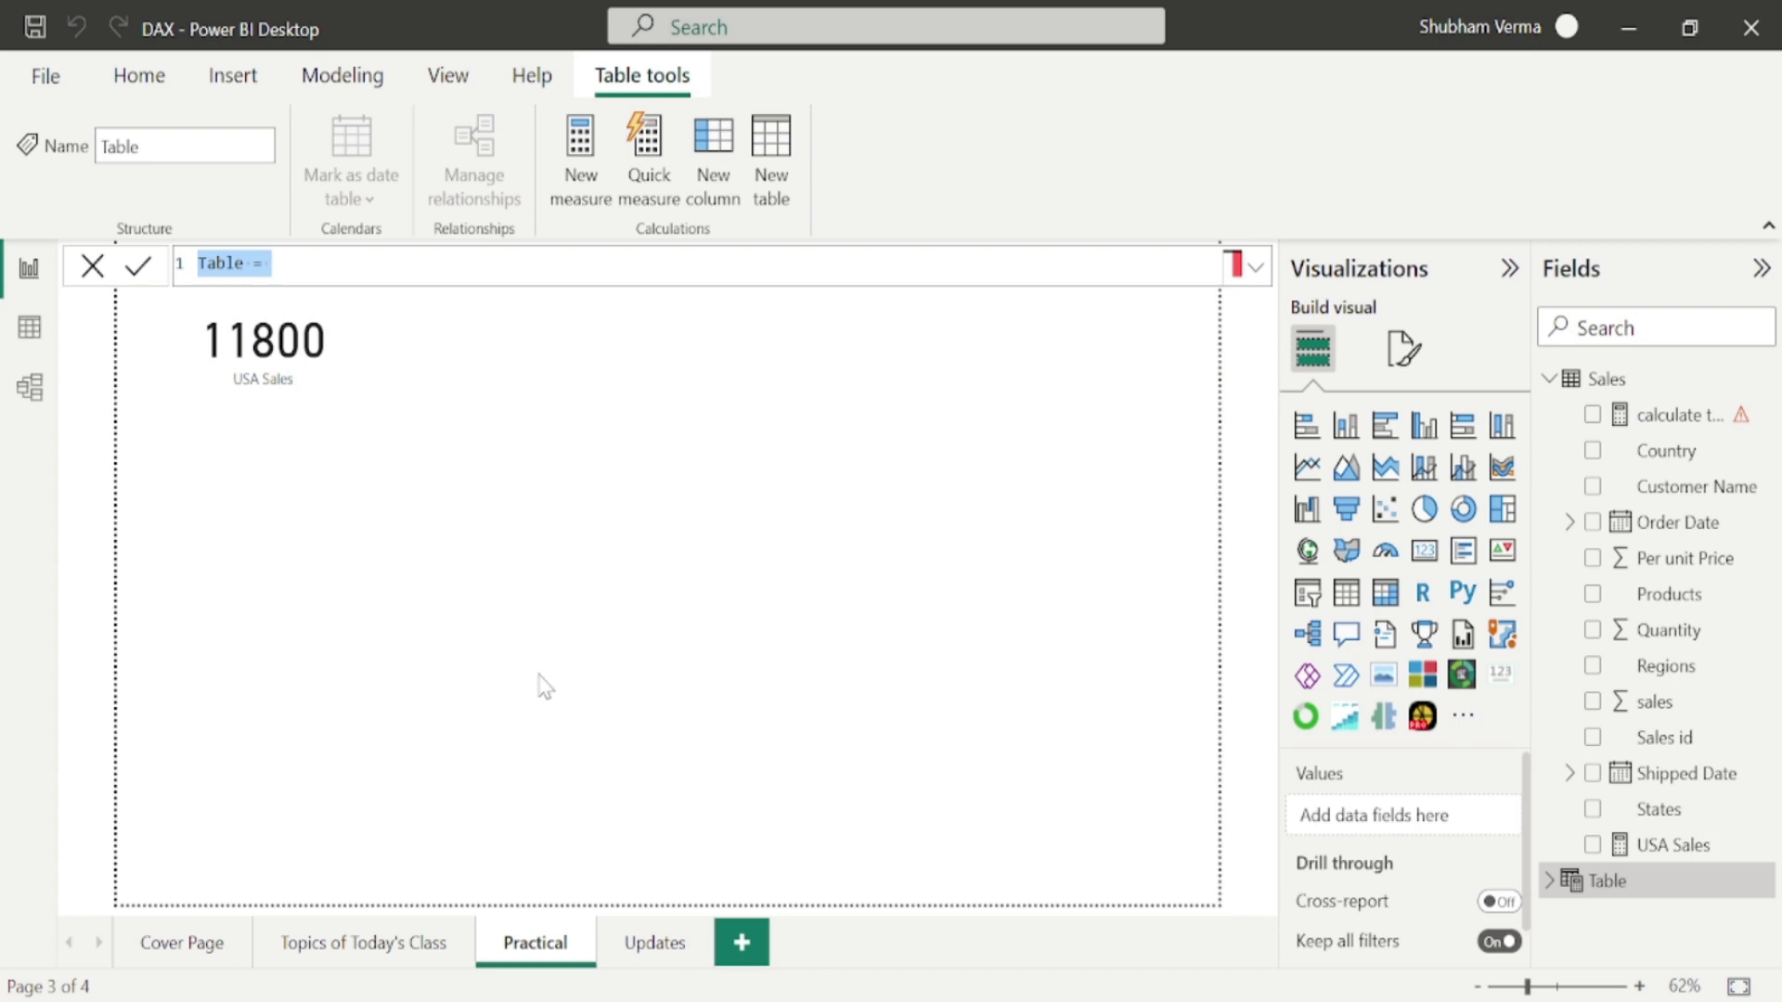
pyautogui.hotkey('ctrl', 'v')
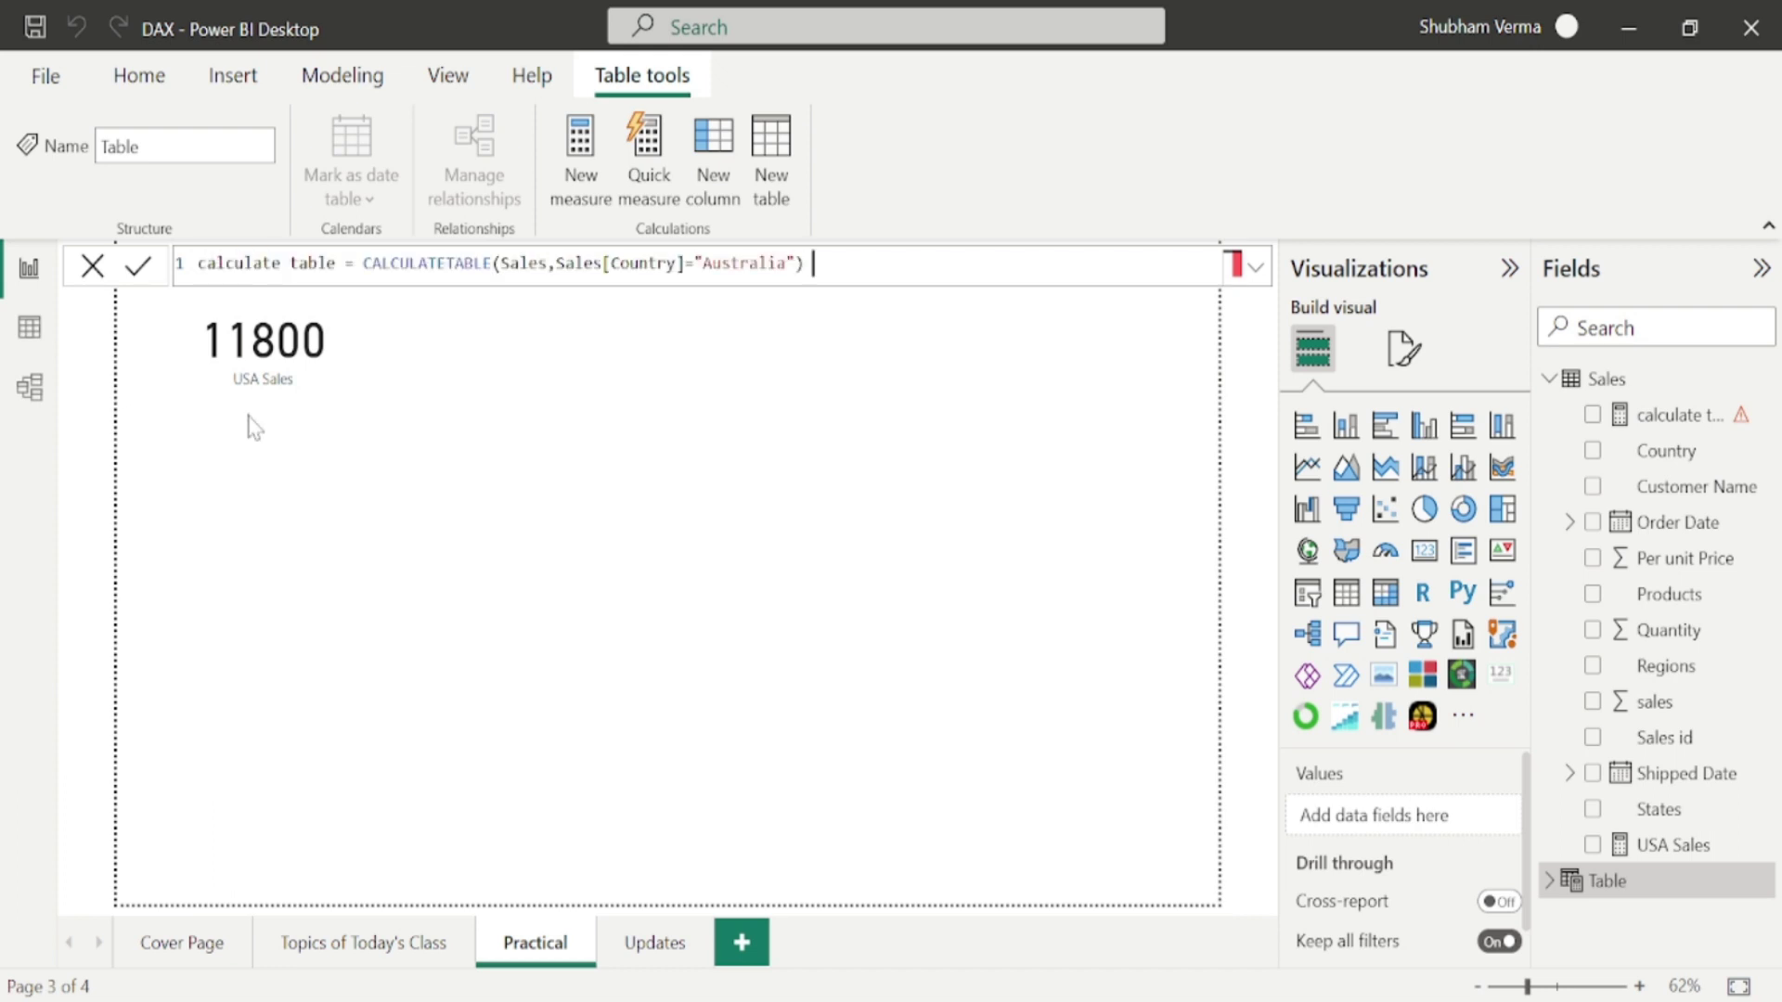
pyautogui.press('Return')
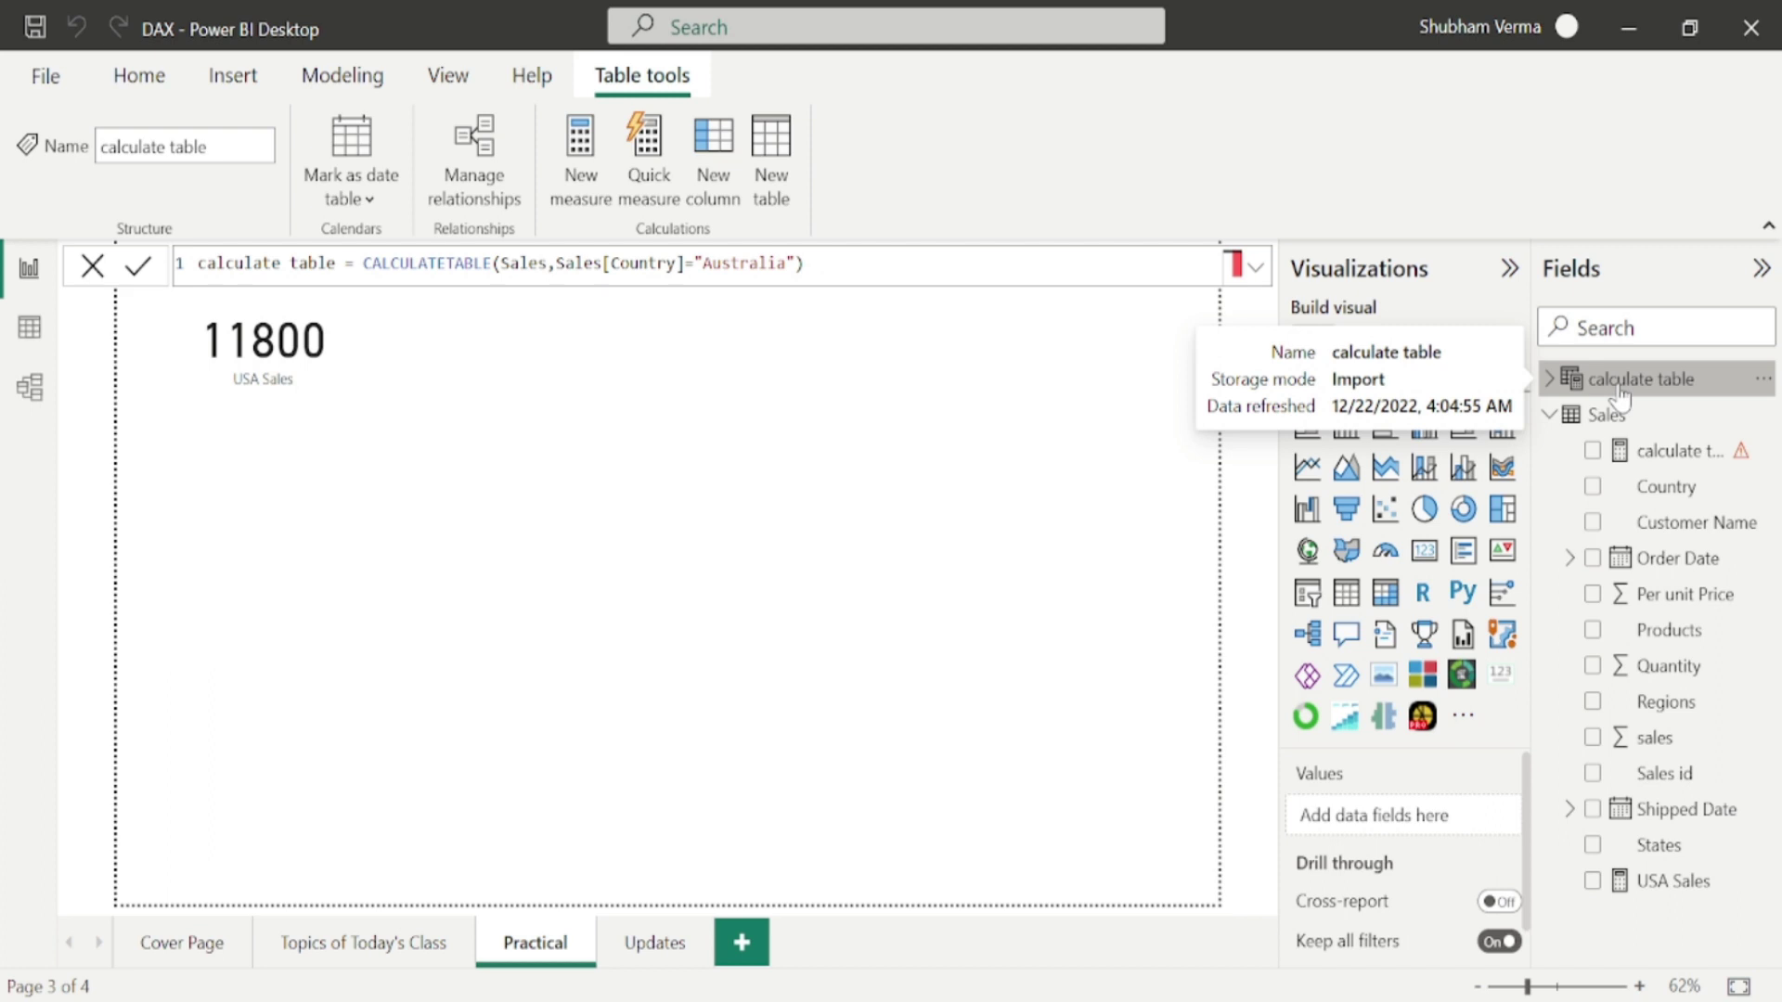
# Inspect the data of the new calculate table, check its Country column's filter values, and return to the report.
pyautogui.click(29, 326)
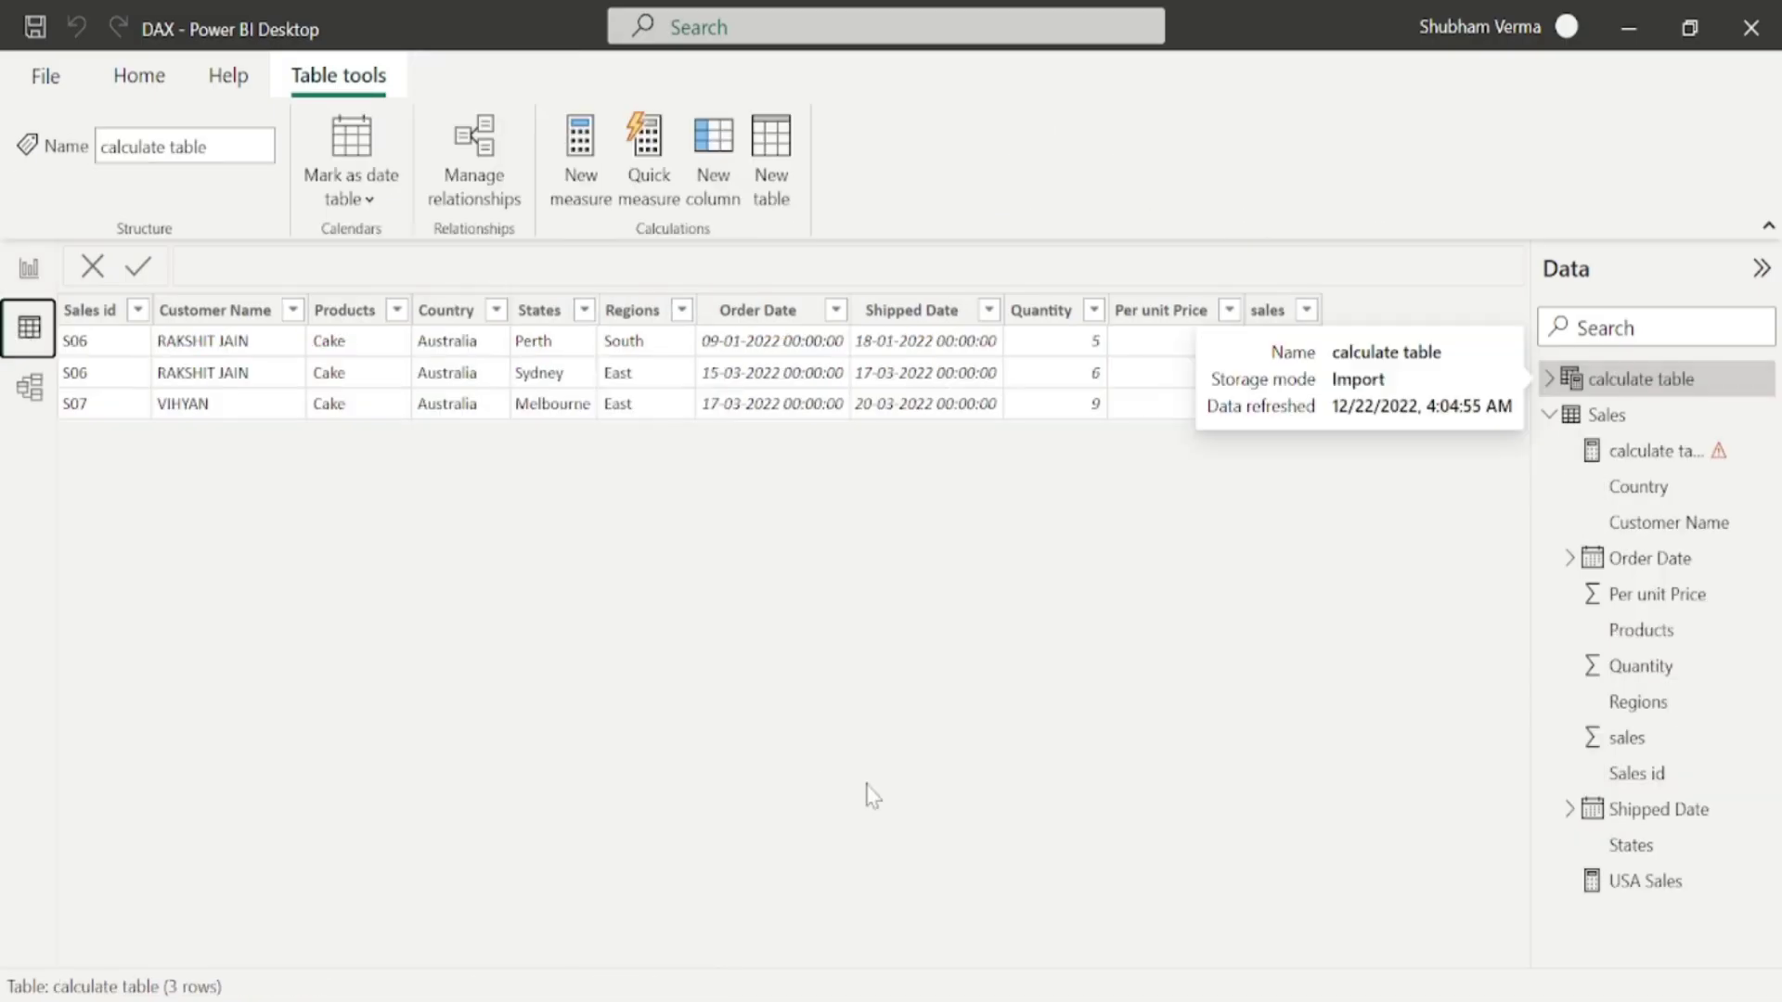
pyautogui.click(480, 323)
pyautogui.click(497, 310)
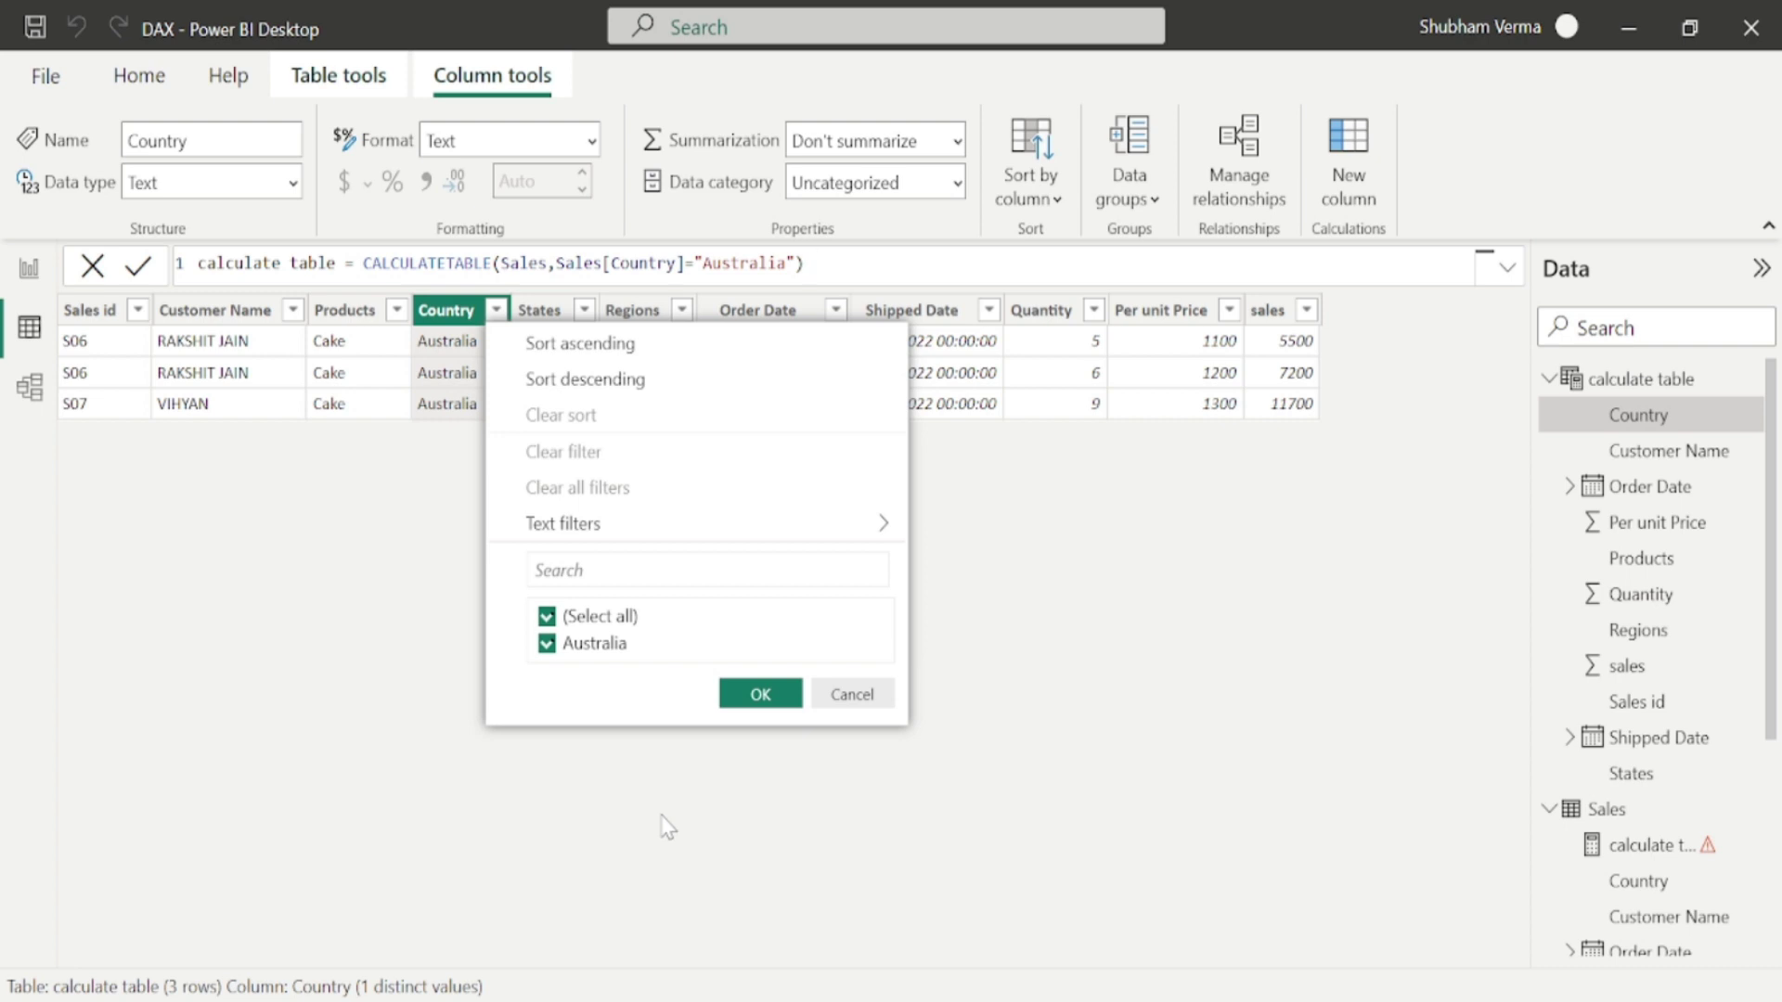
pyautogui.click(28, 272)
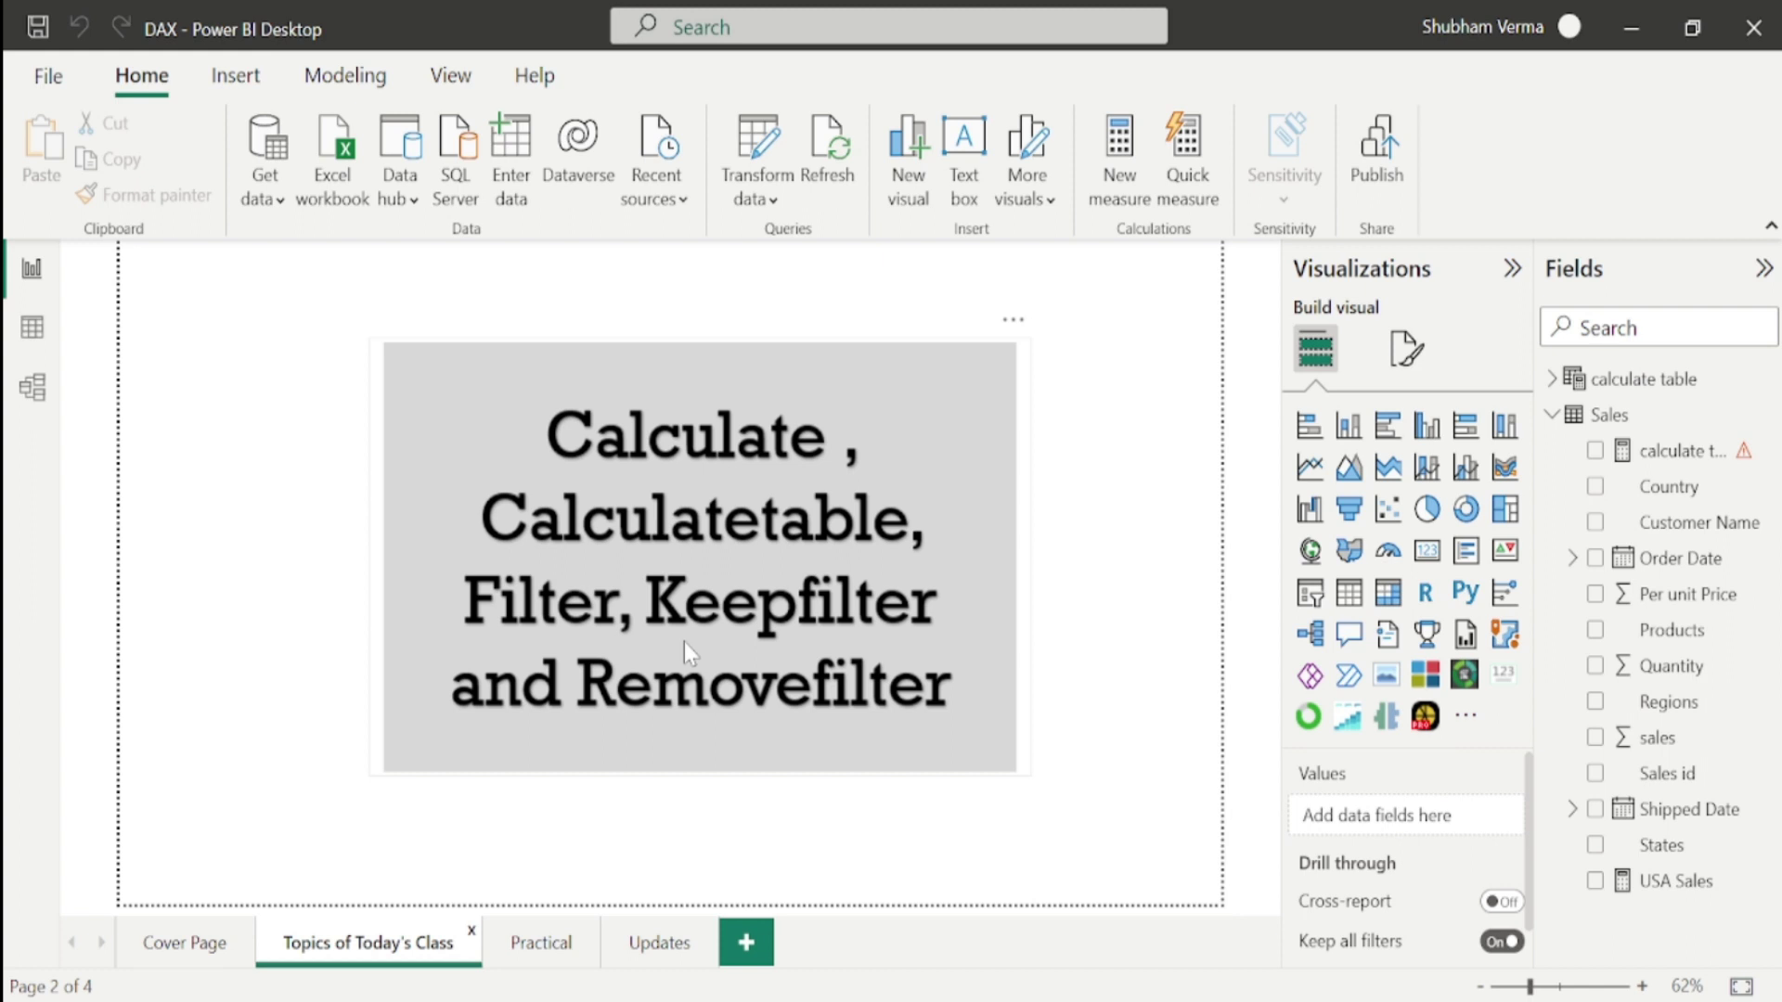
# Start a new calculated table named india whose formula begins with the FILTER function.
pyautogui.click(346, 76)
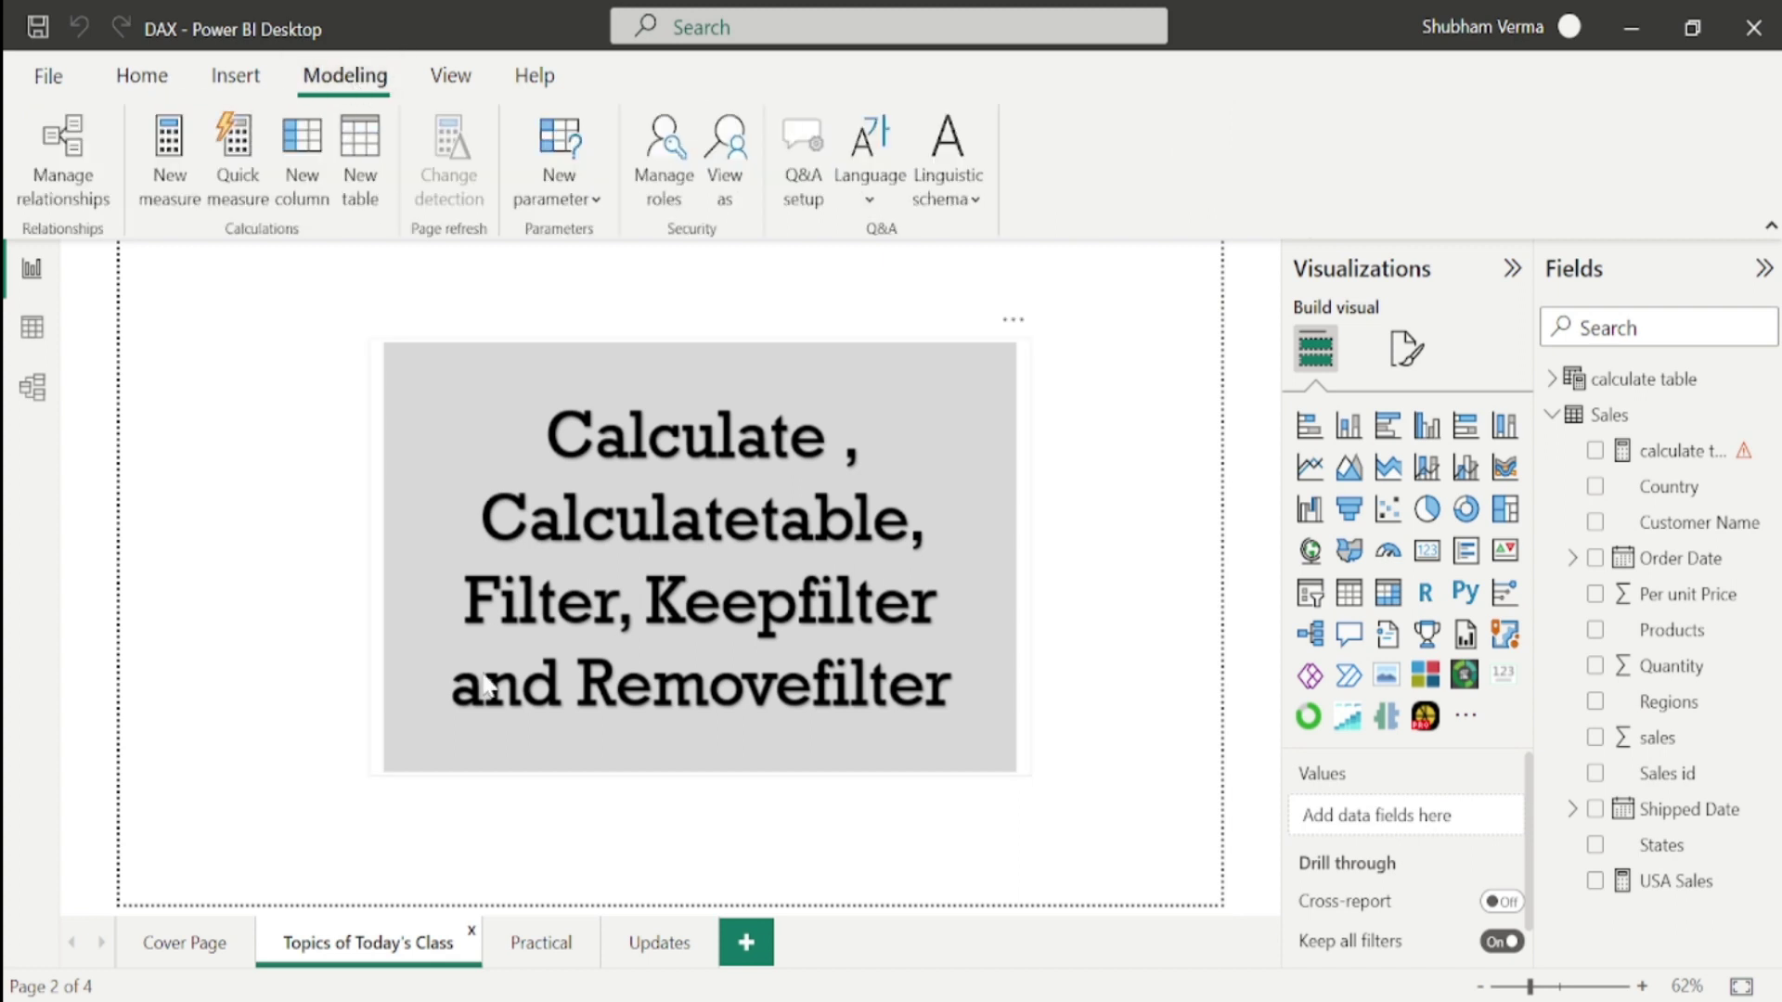
pyautogui.click(374, 190)
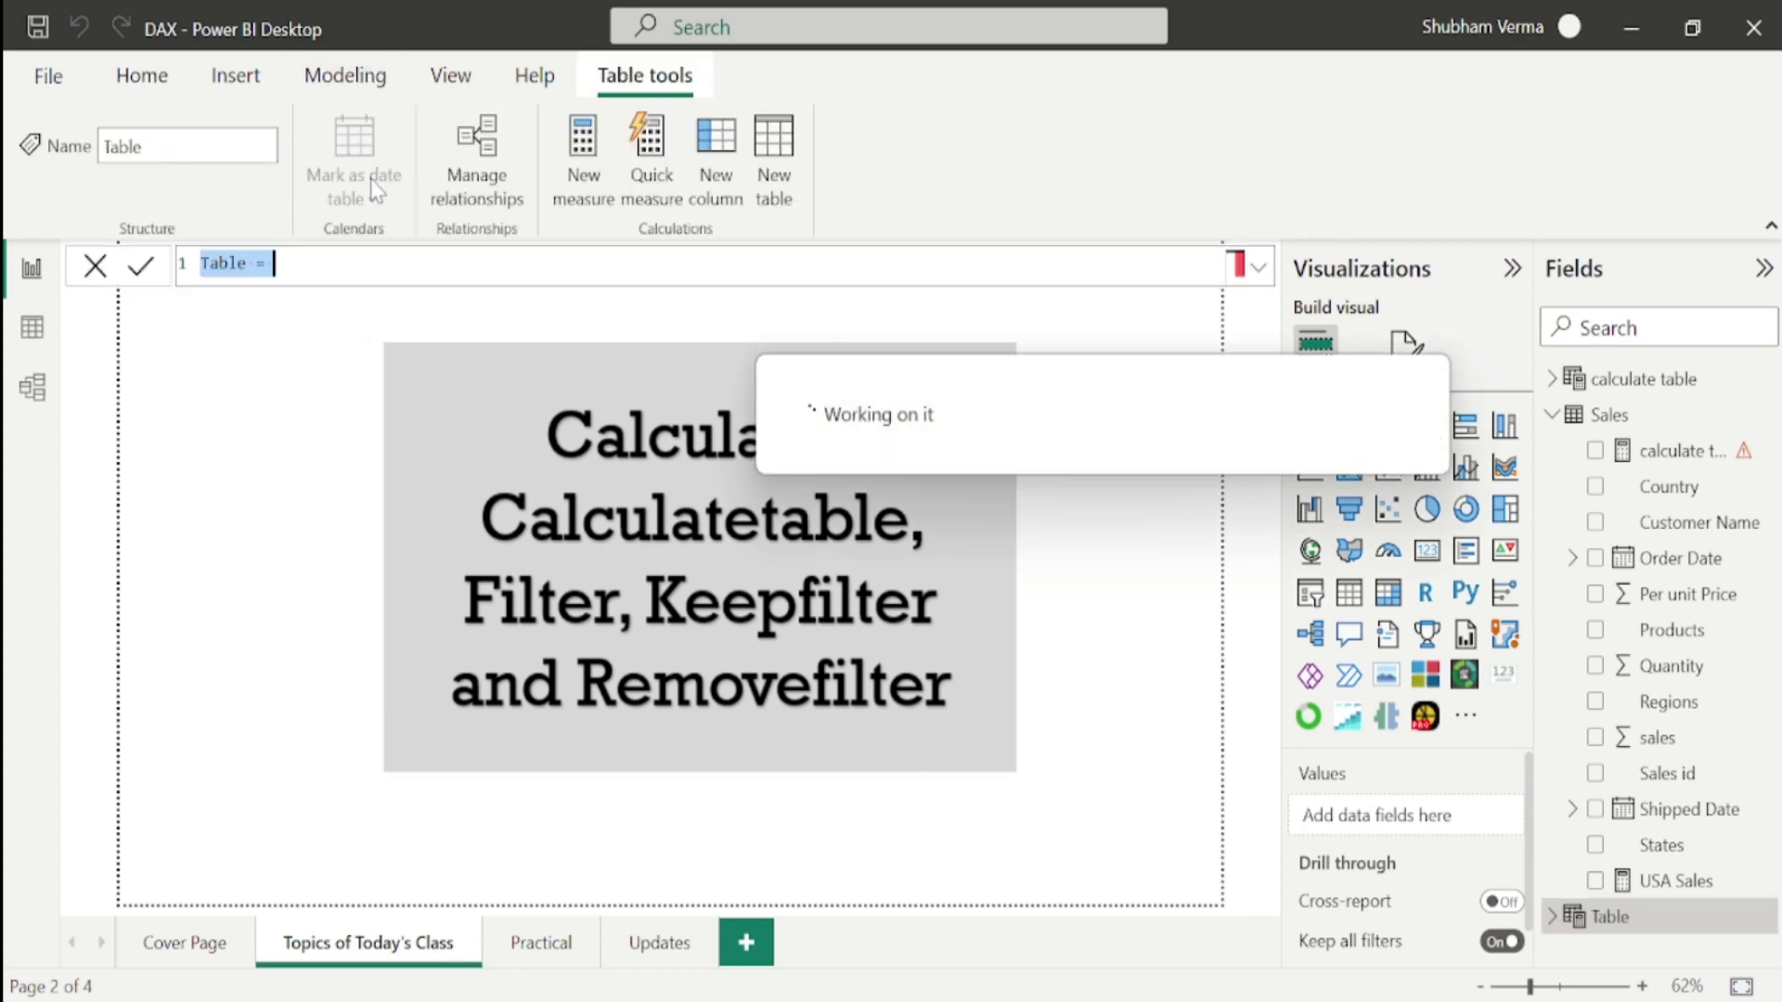
pyautogui.click(257, 263)
pyautogui.press('BackSpace')
pyautogui.press('BackSpace')
pyautogui.press('BackSpace')
pyautogui.press('BackSpace')
pyautogui.press('BackSpace')
pyautogui.press('BackSpace')
pyautogui.write('in')
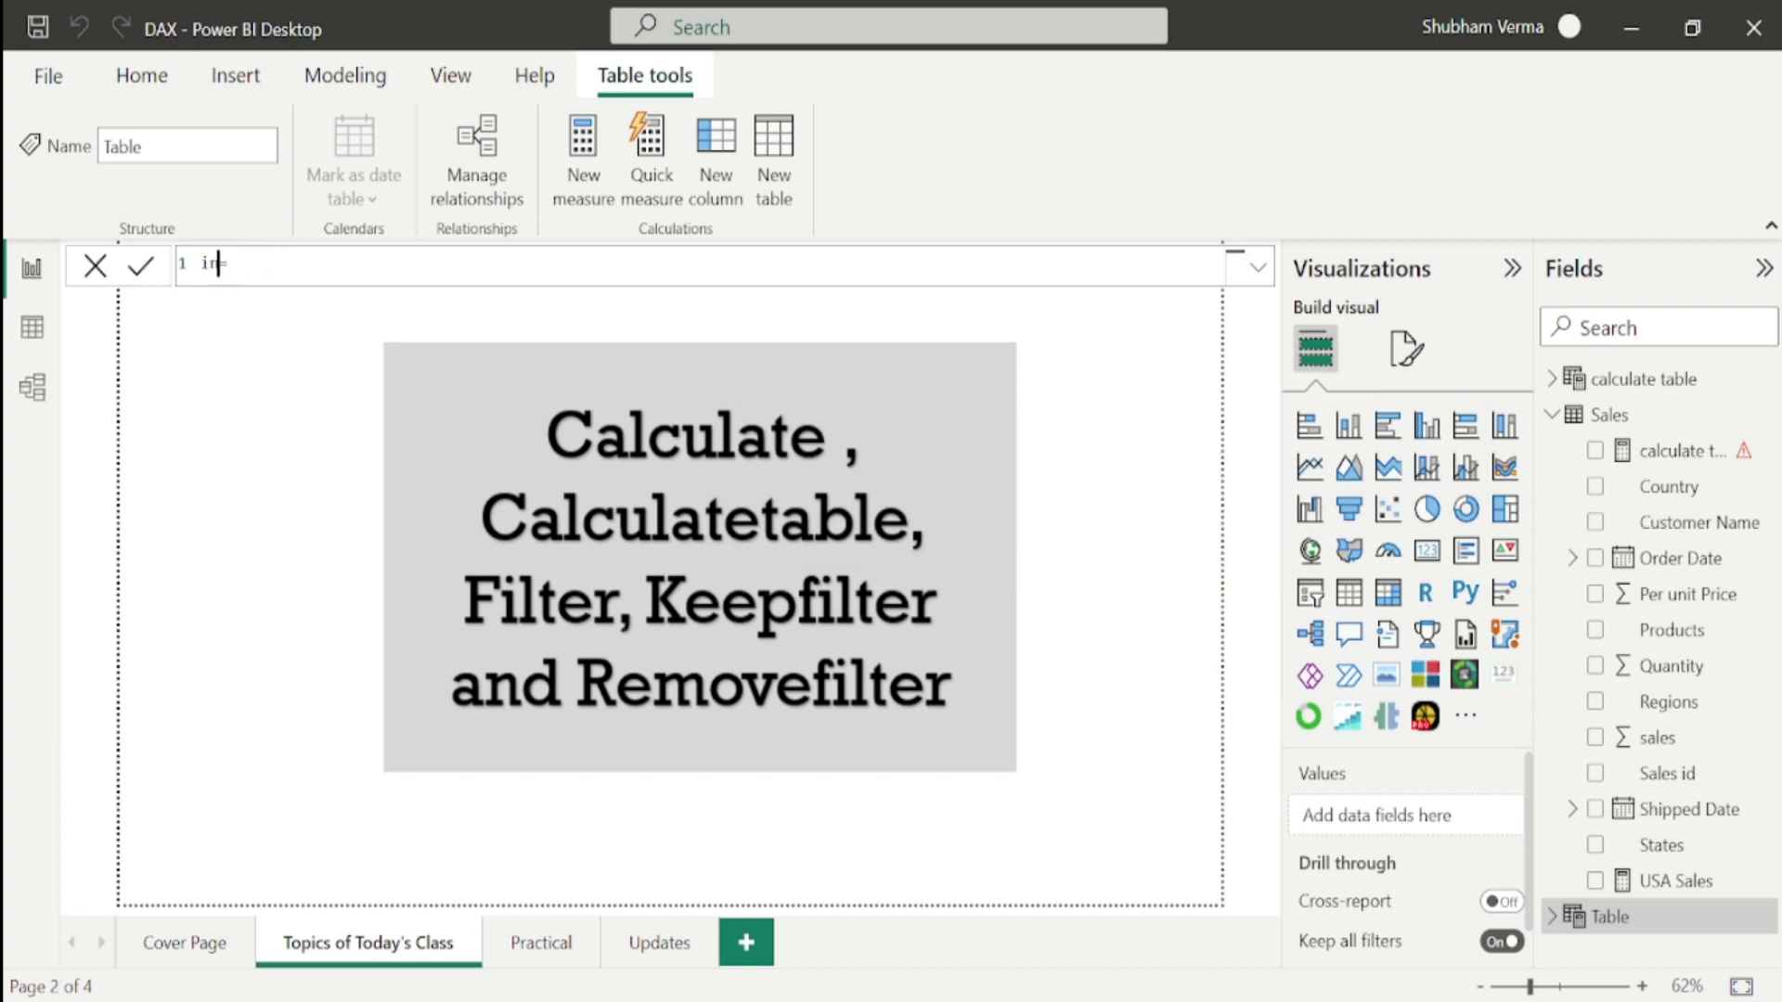
pyautogui.write('dia=filter')
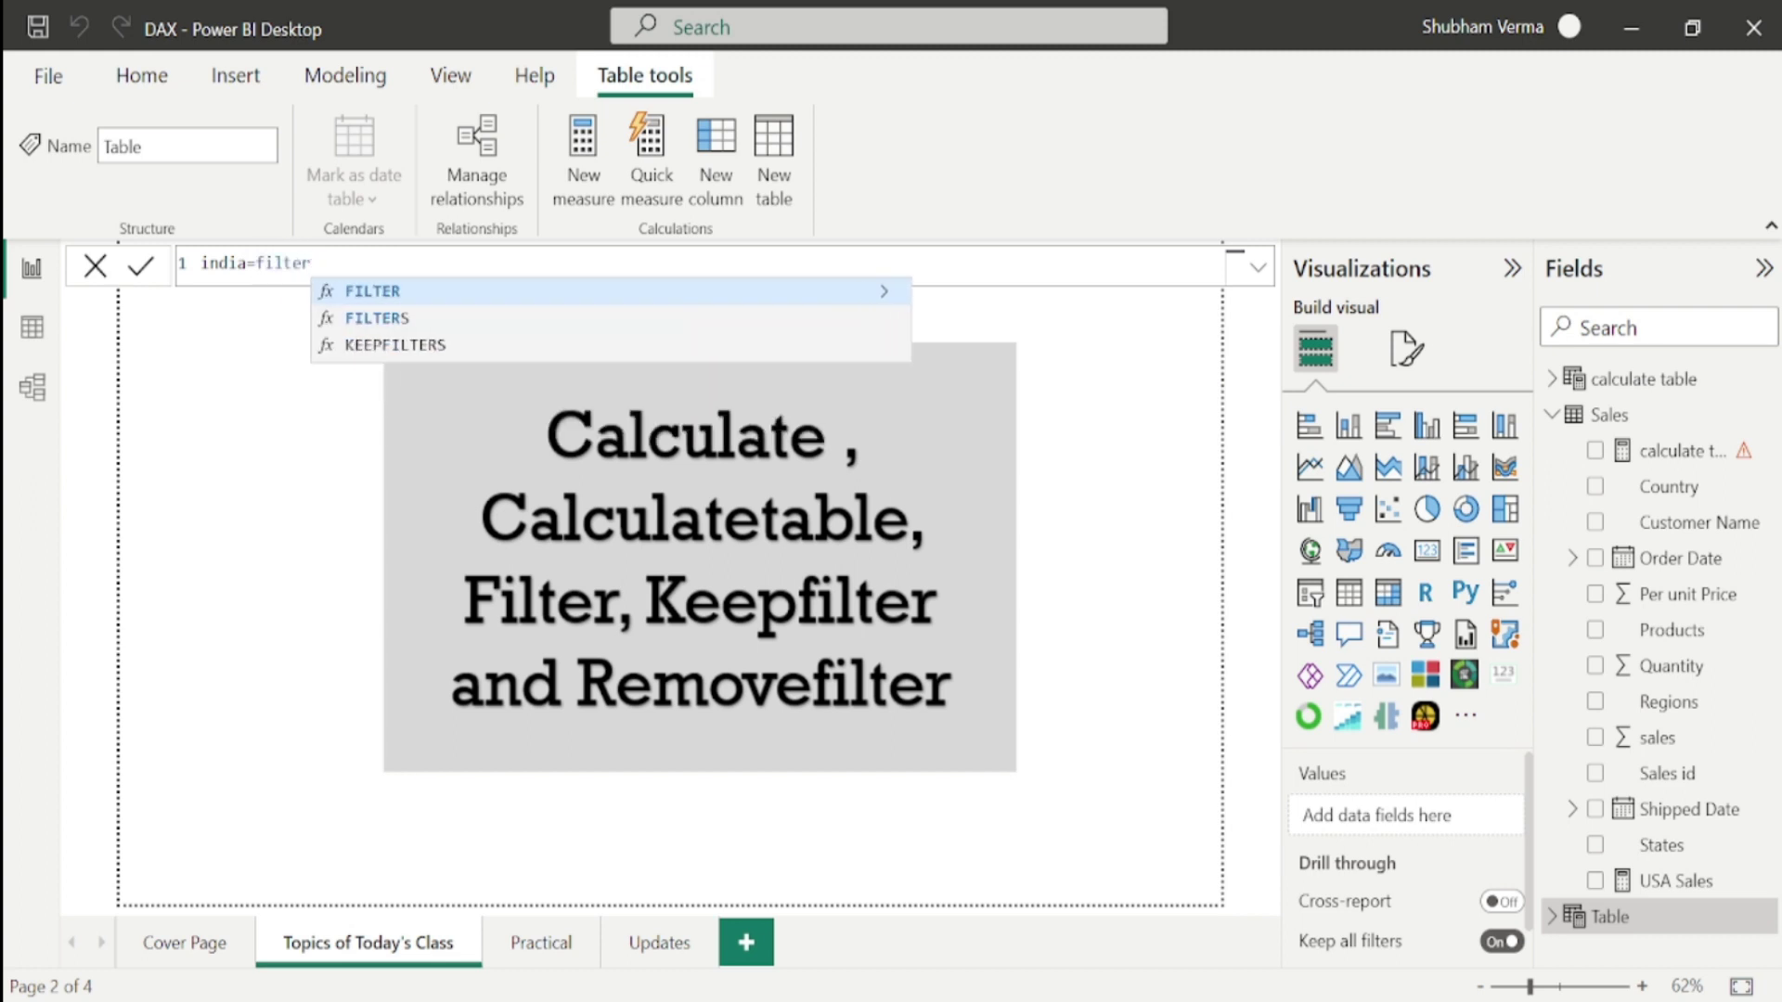
pyautogui.press('Tab')
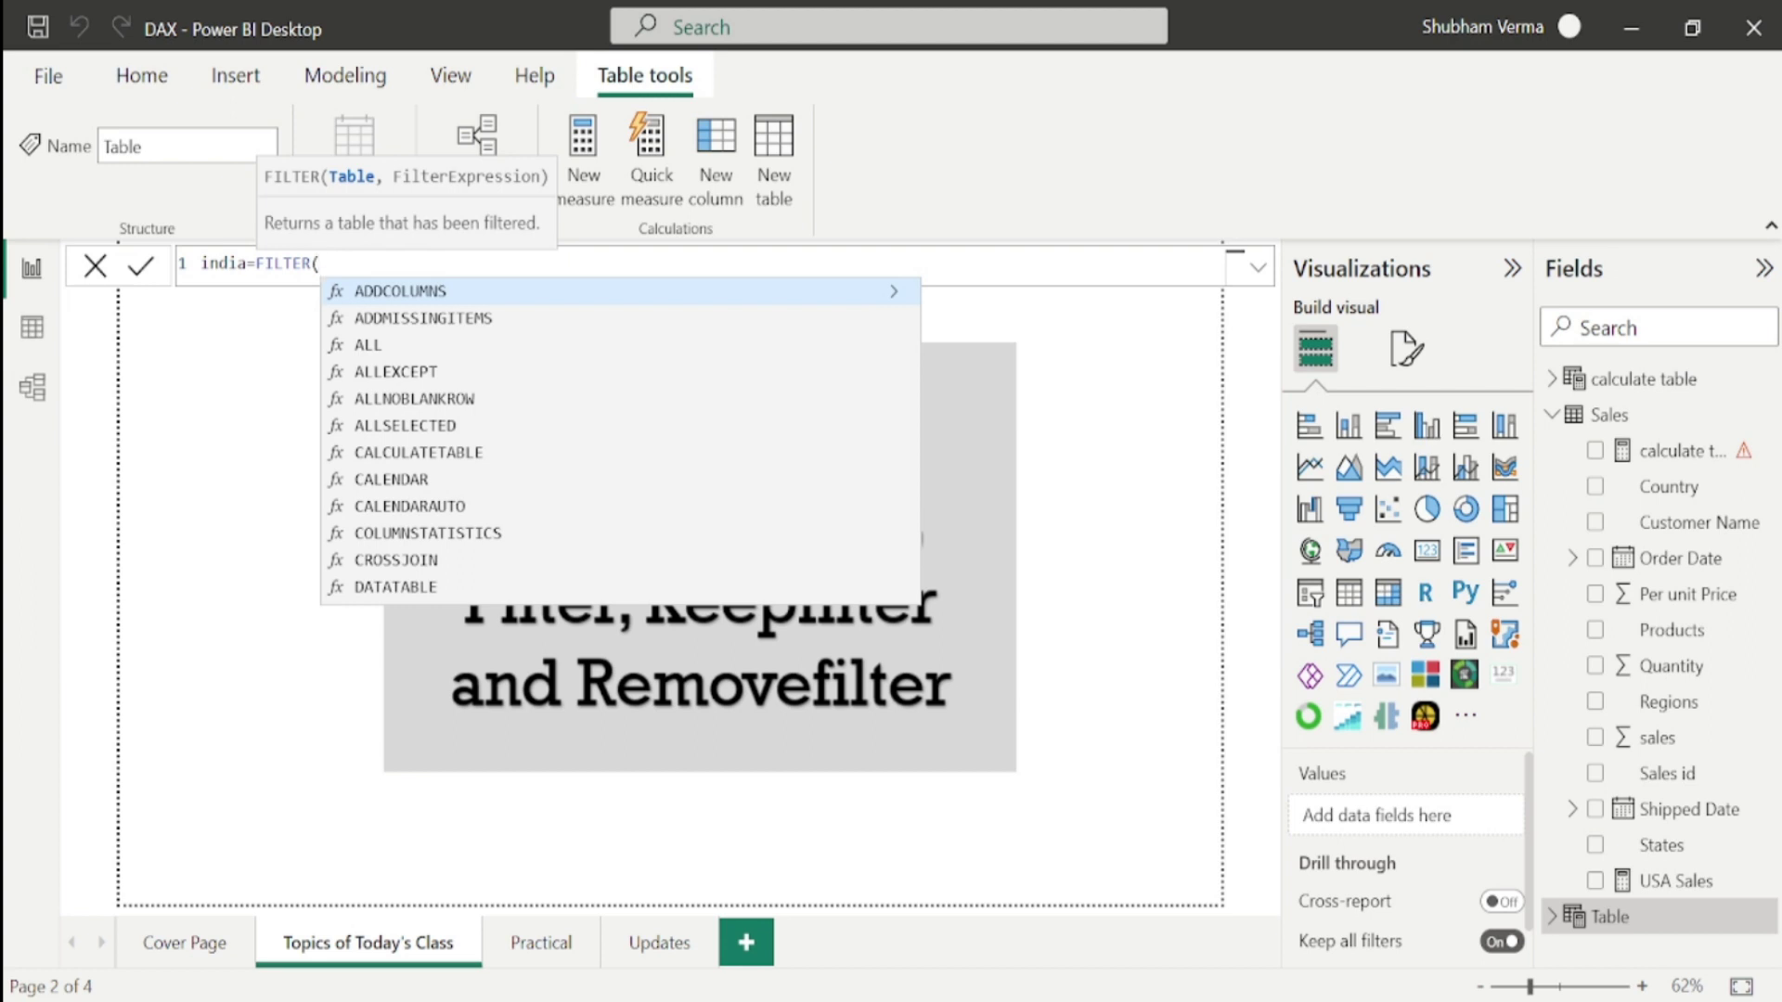
# Complete the FILTER formula with the Sales table and the condition Sales[Country]="India", and commit the india table.
pyautogui.write('sa')
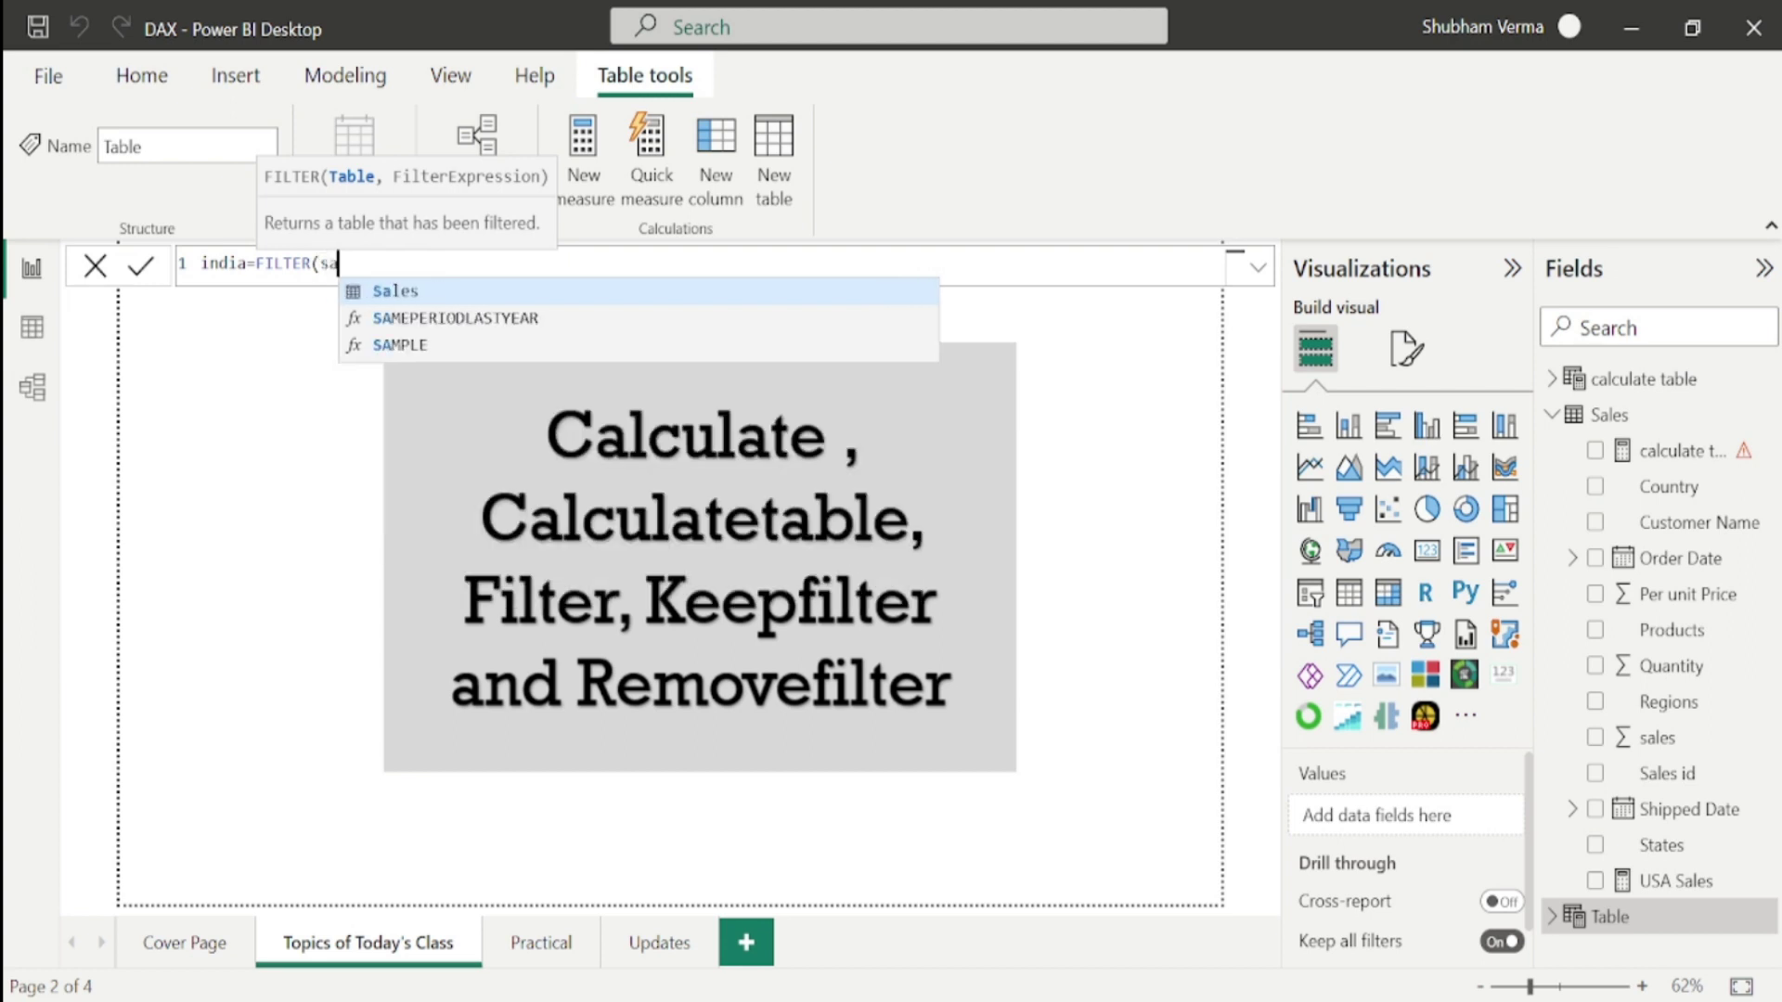
pyautogui.write('les')
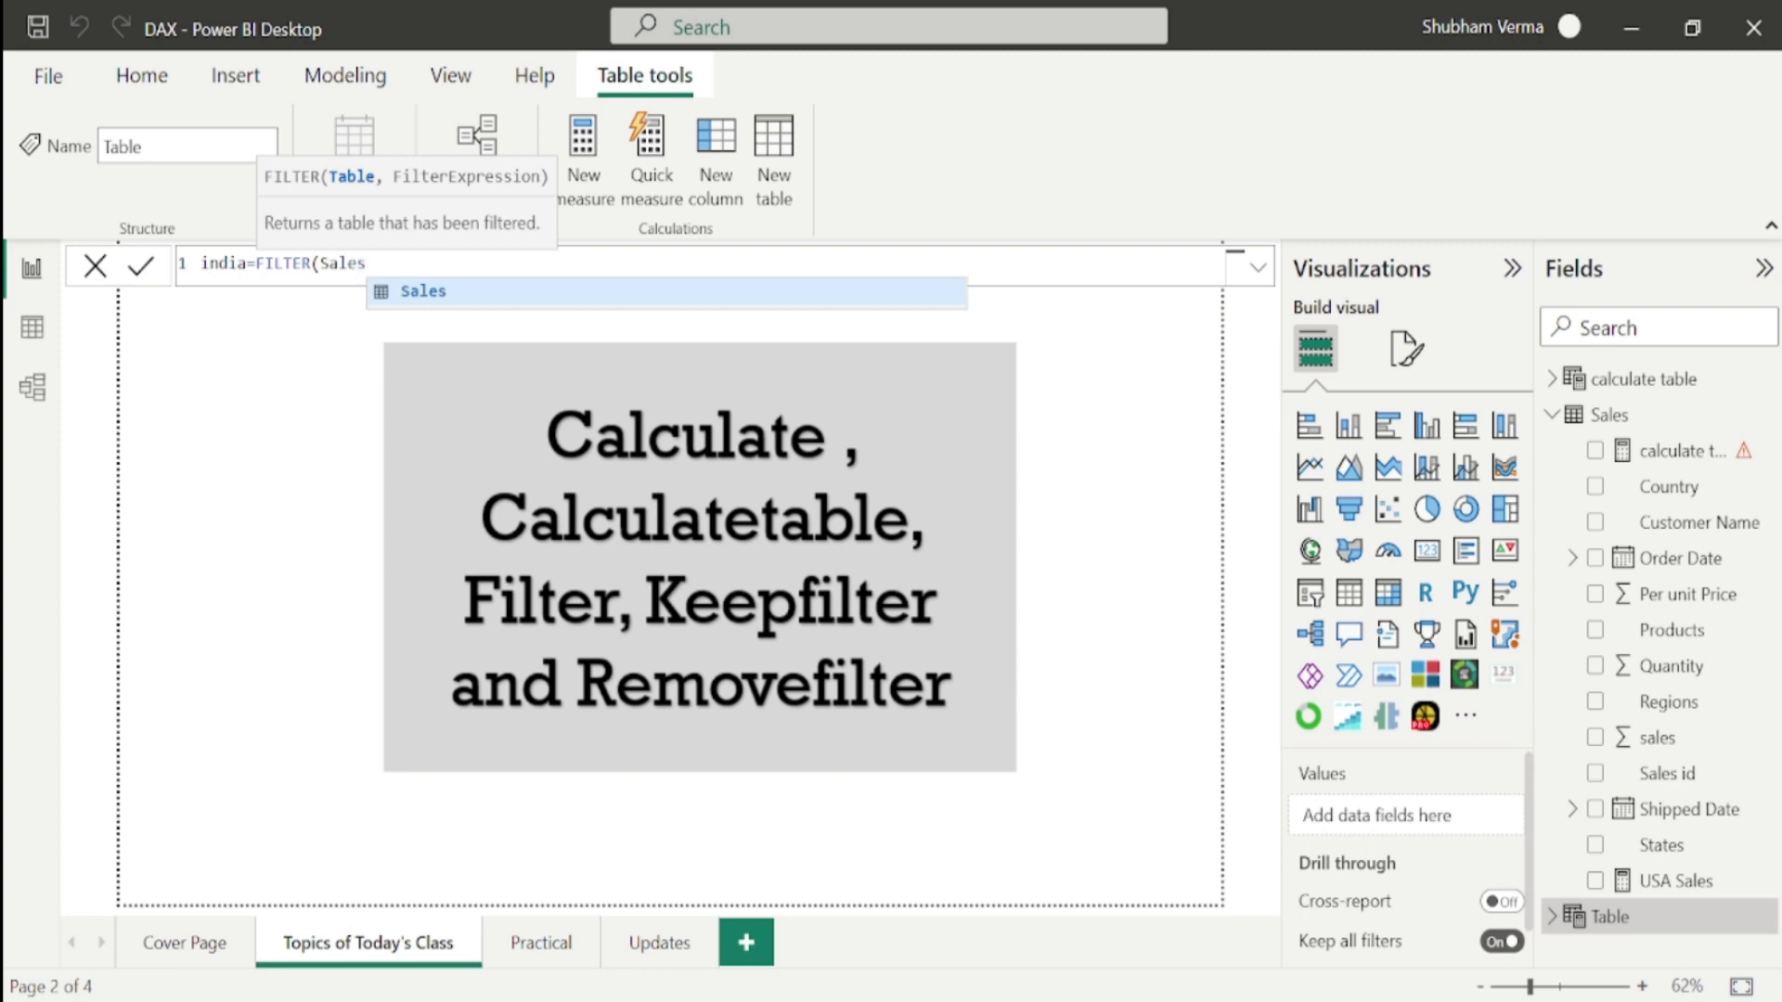
pyautogui.write(',')
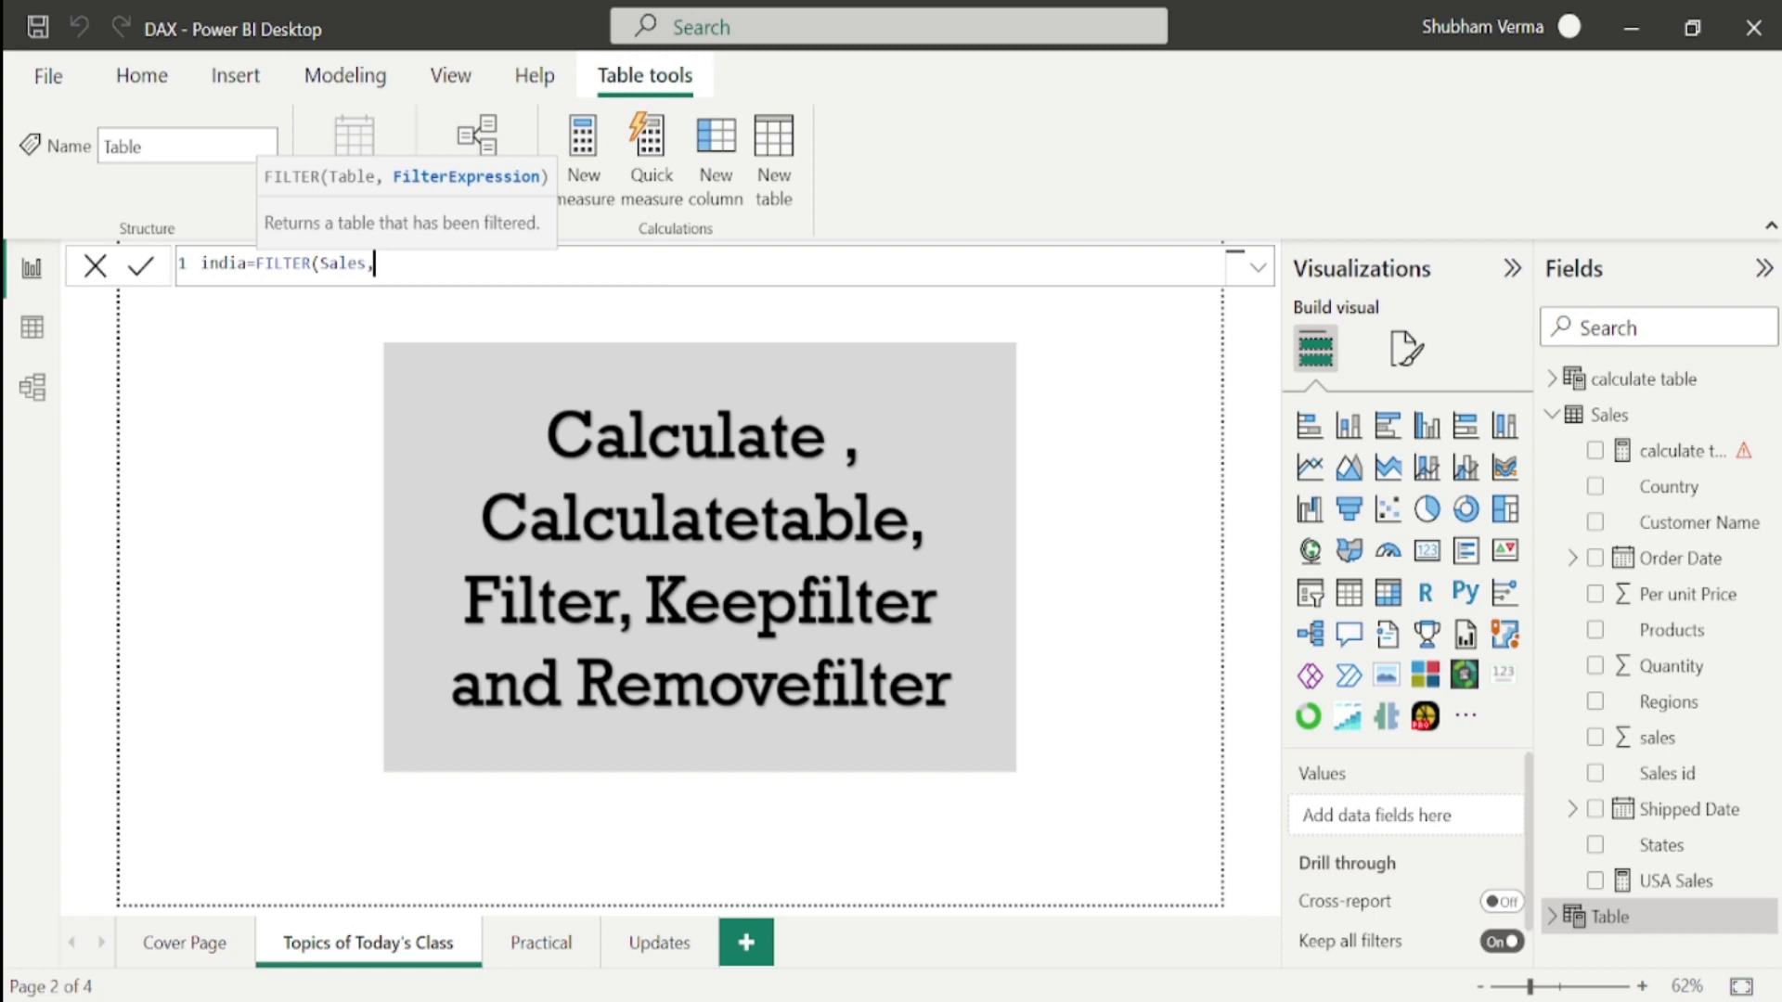
pyautogui.write('count')
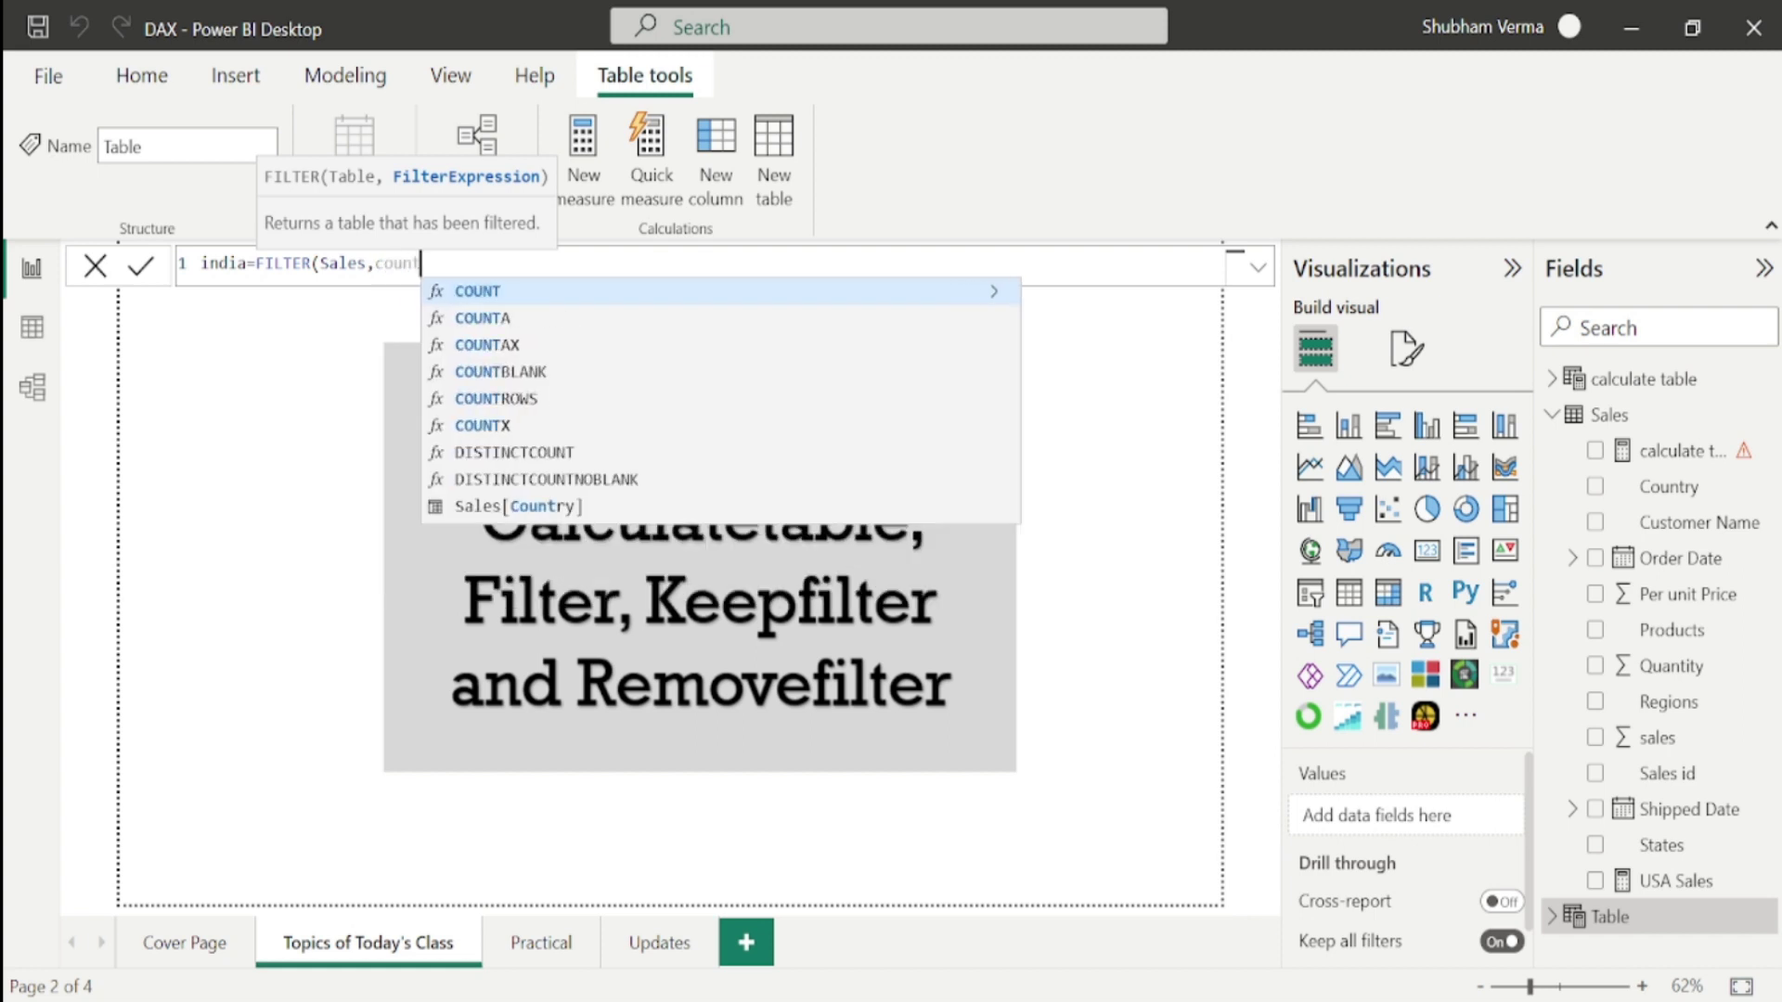
pyautogui.press('Up')
pyautogui.press('Tab')
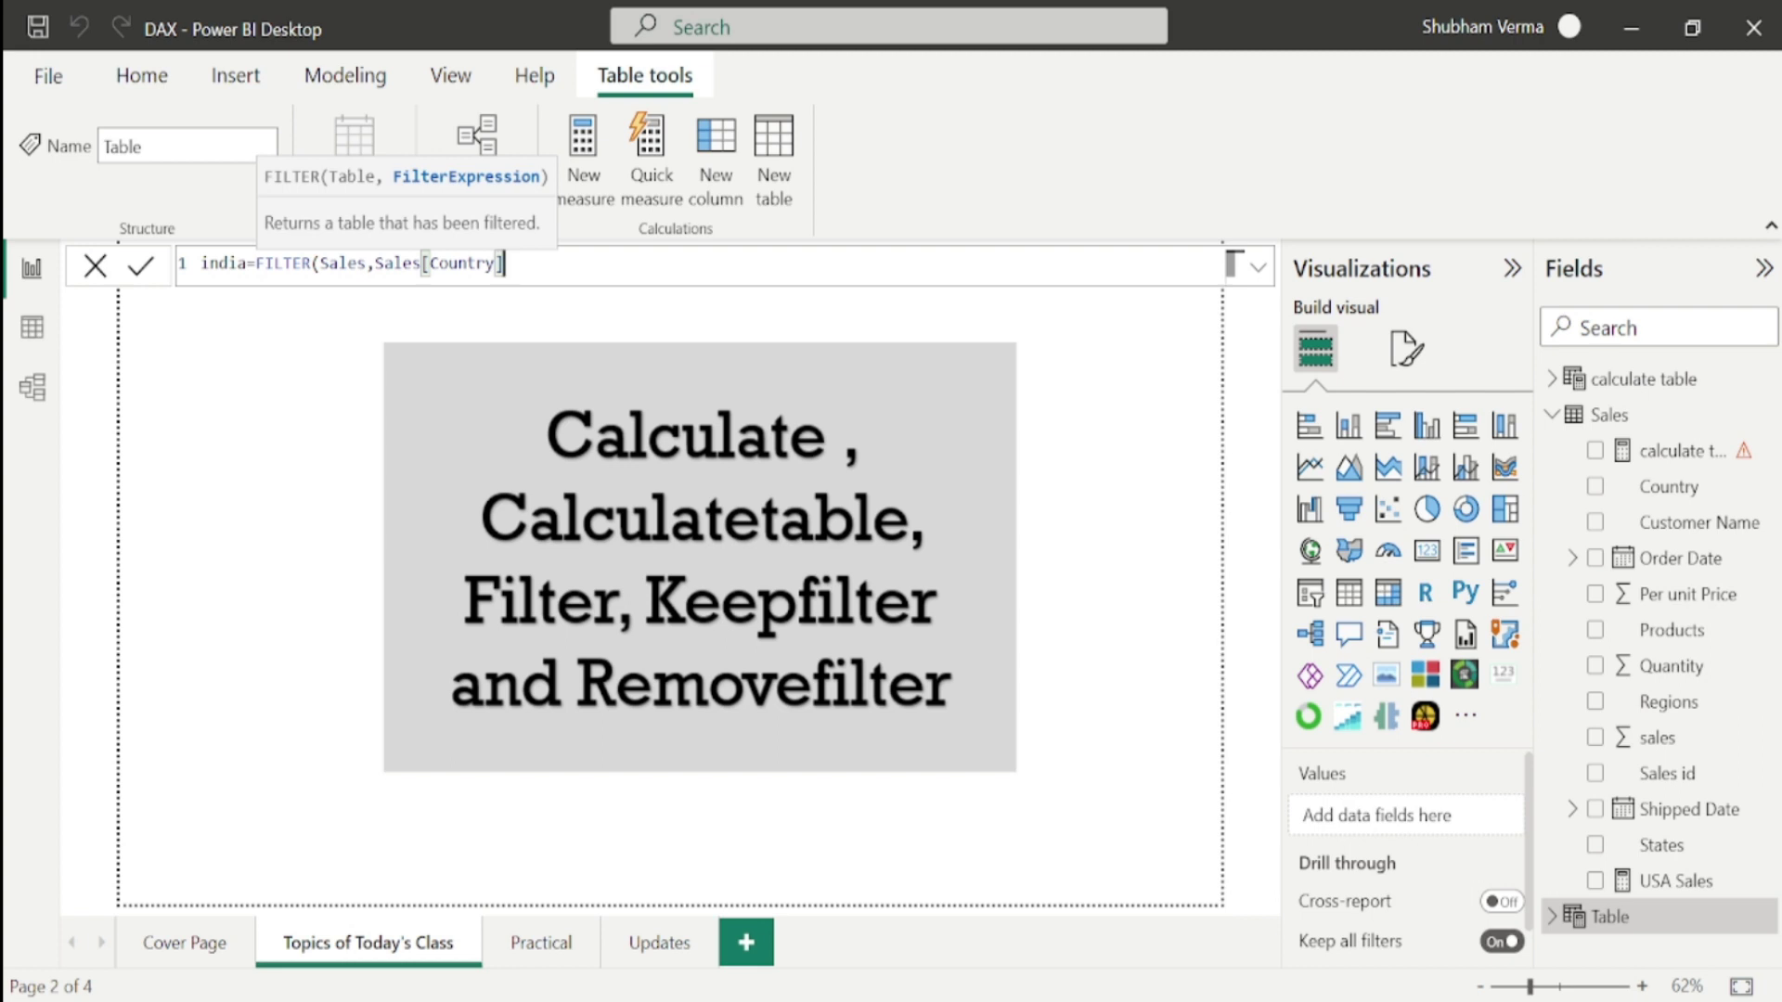
pyautogui.write('="India")')
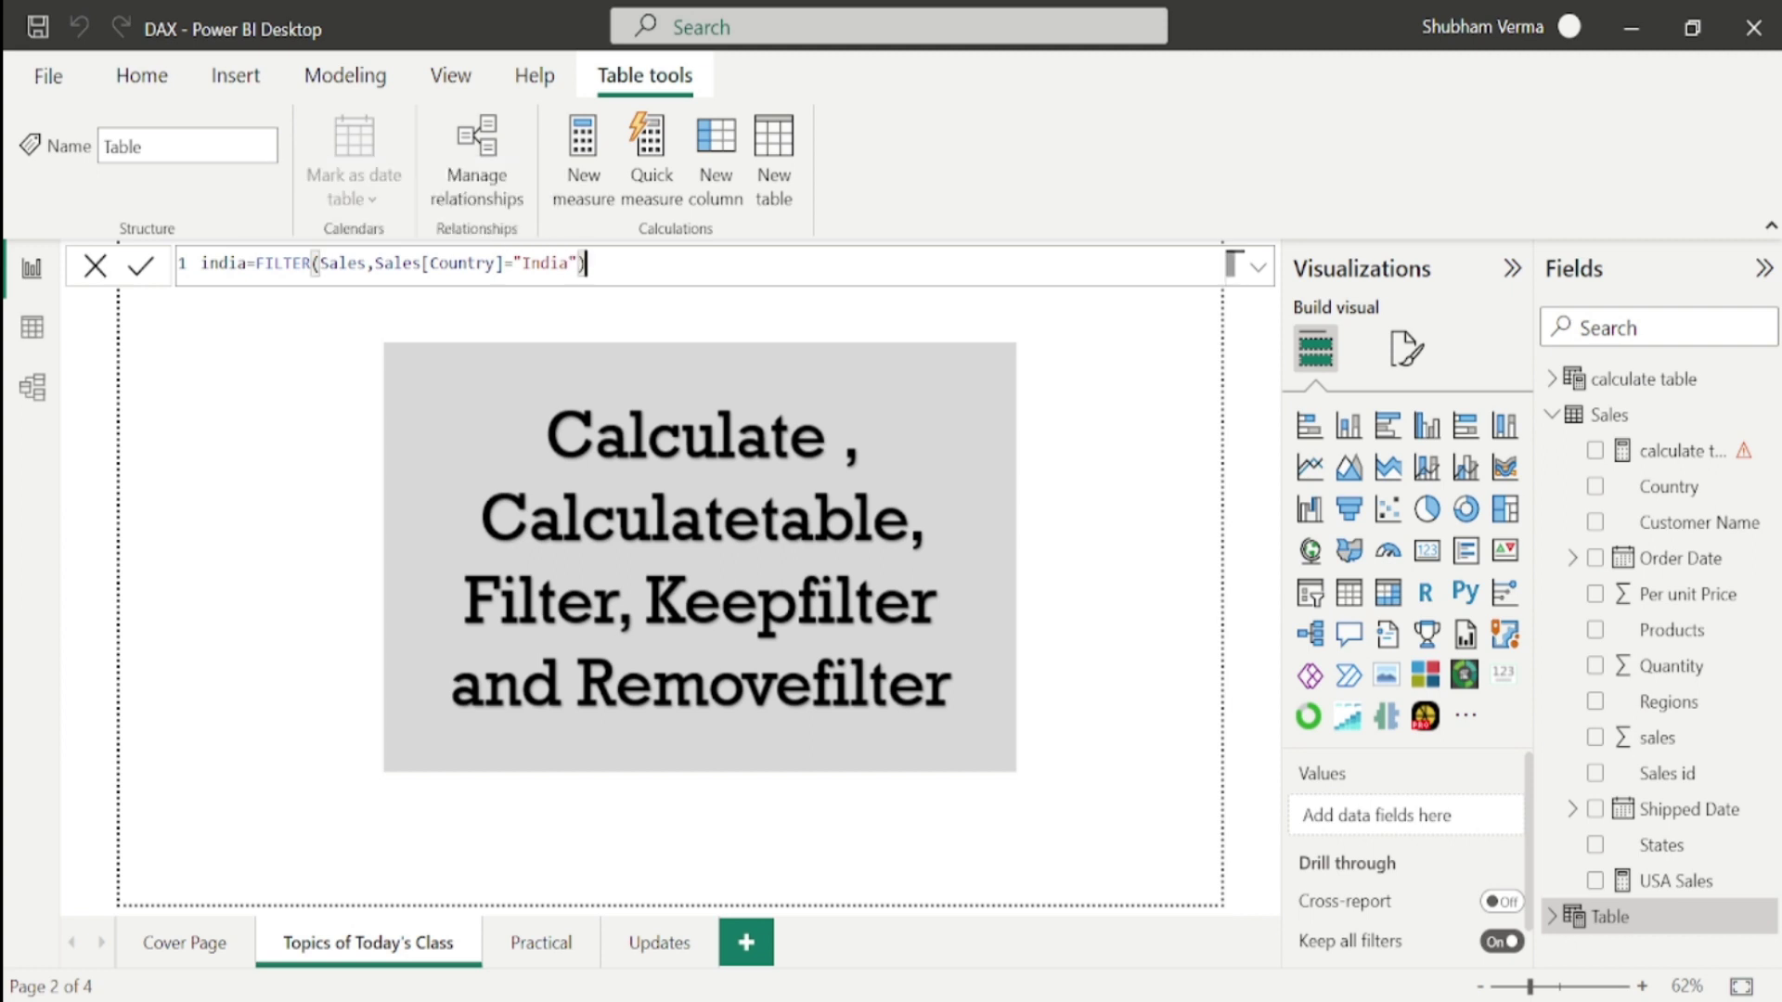
pyautogui.press('Return')
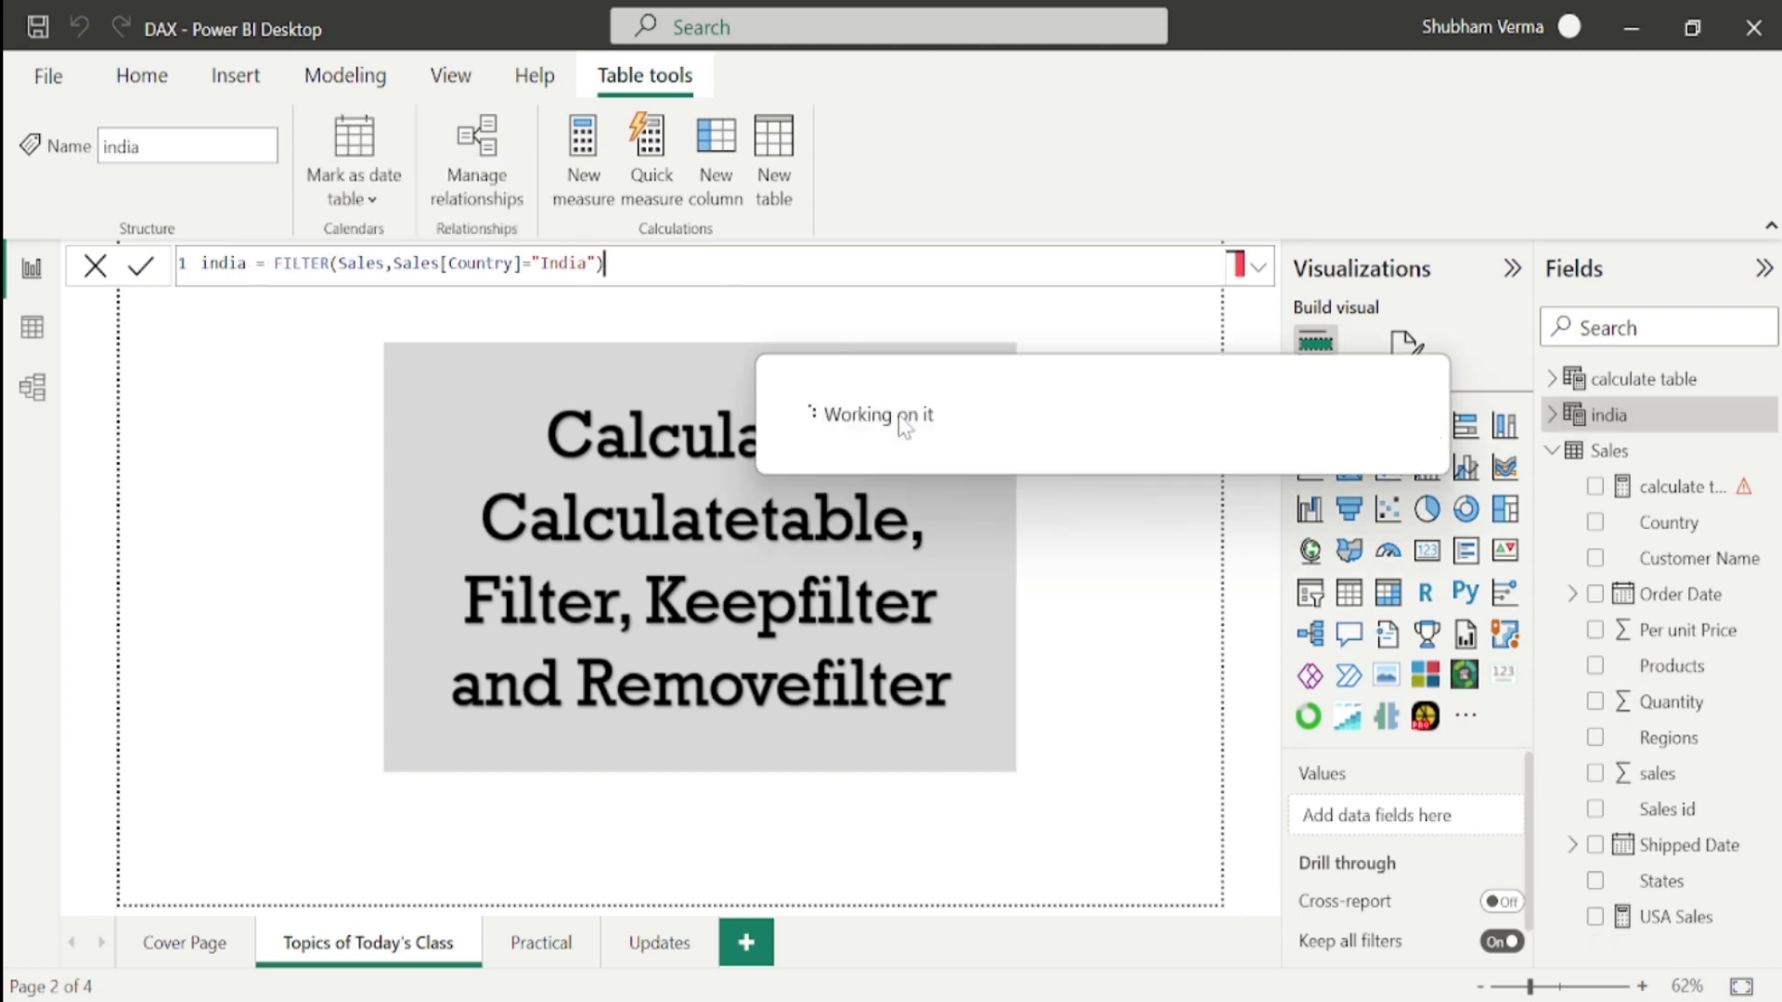
# Inspect the data of the new india table and check its Country column's filter values.
pyautogui.click(1620, 418)
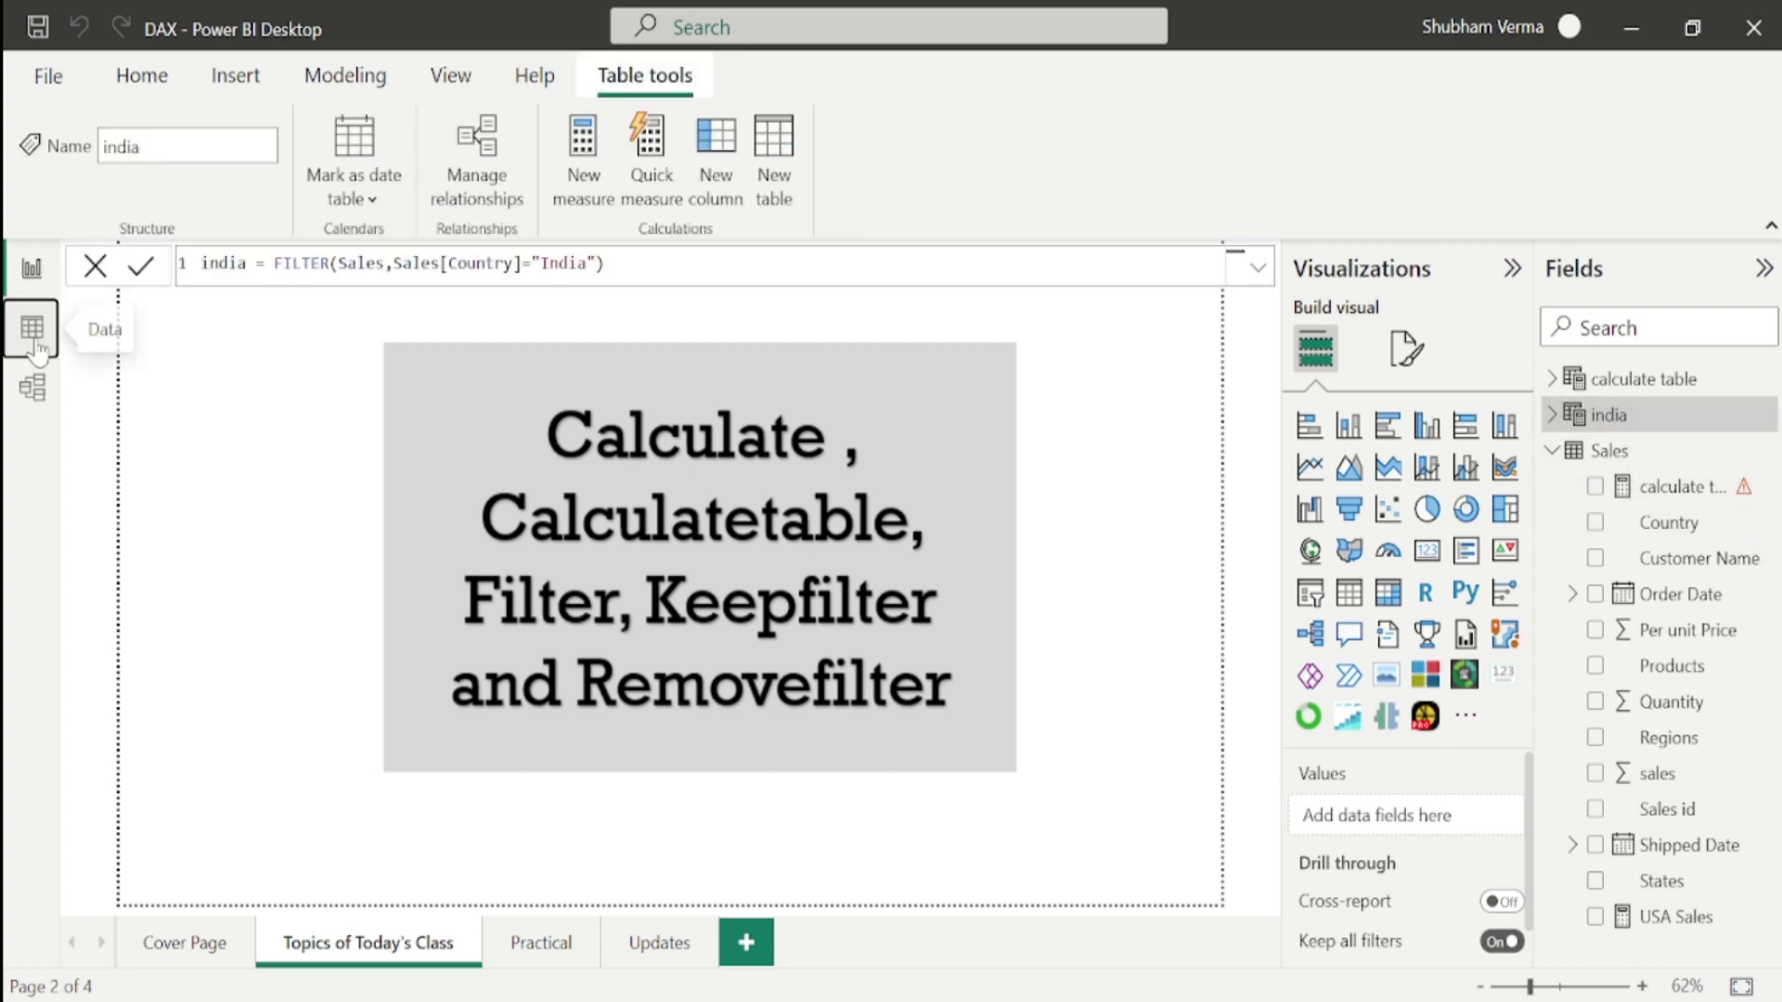
pyautogui.click(35, 345)
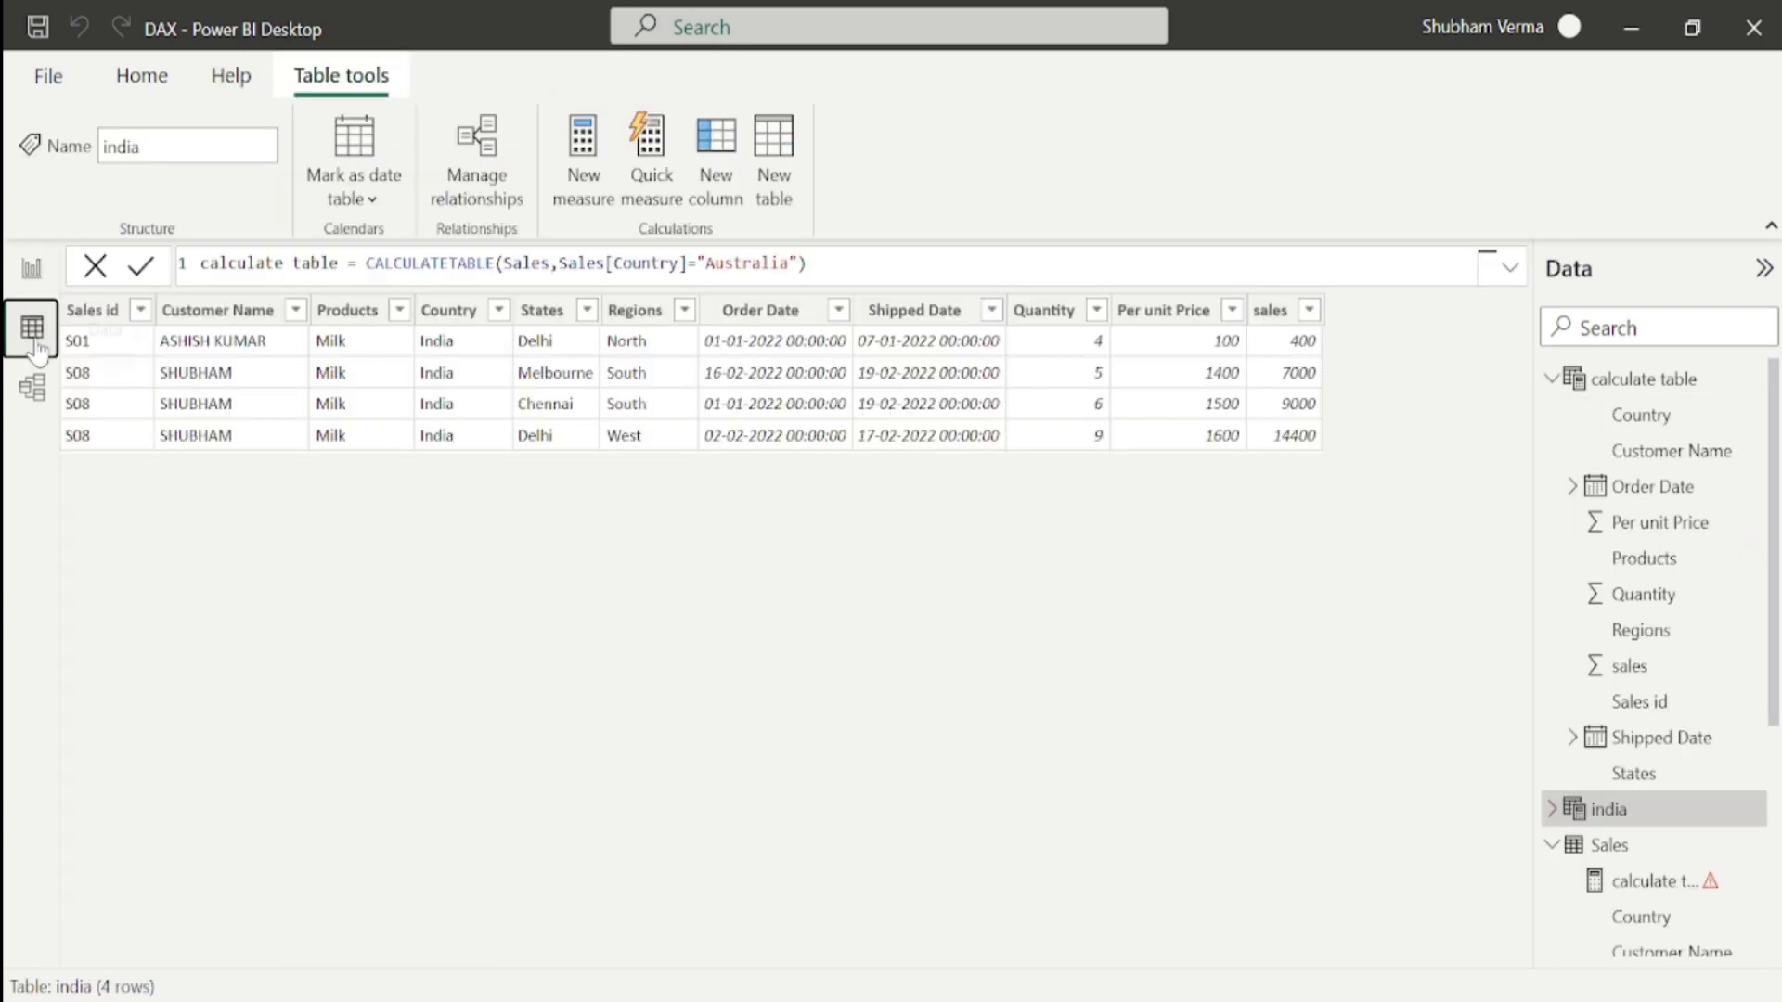
pyautogui.click(499, 312)
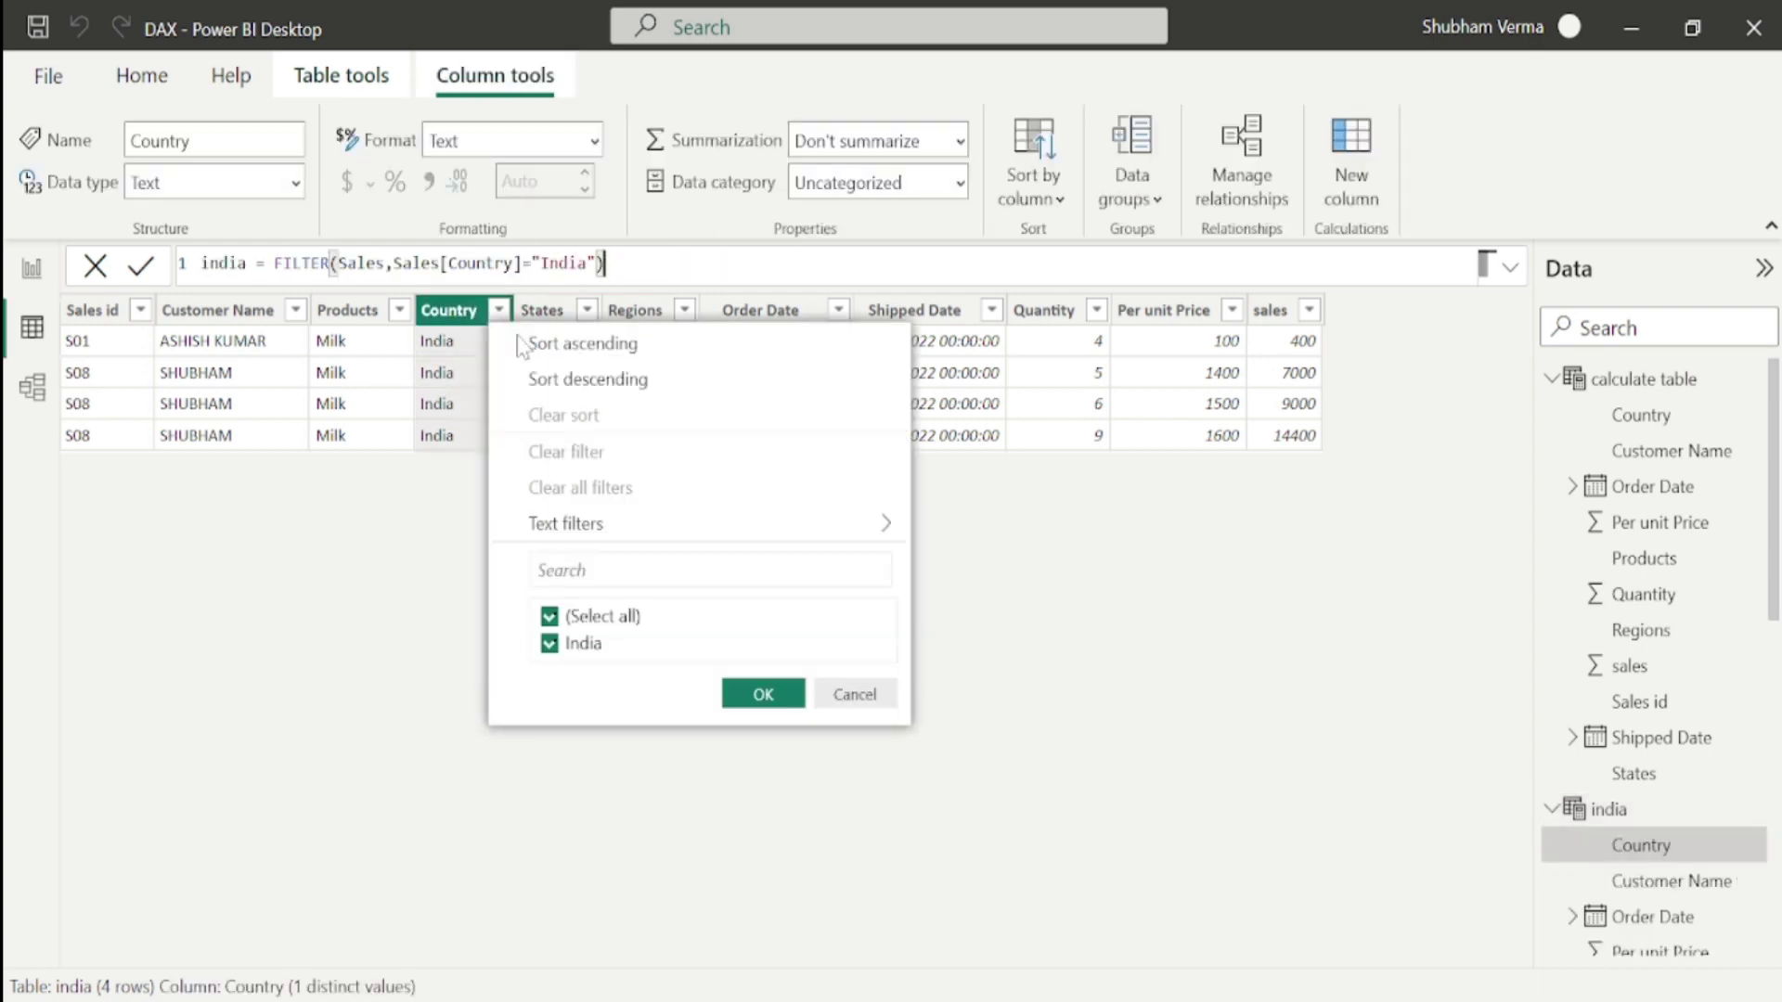
pyautogui.click(522, 345)
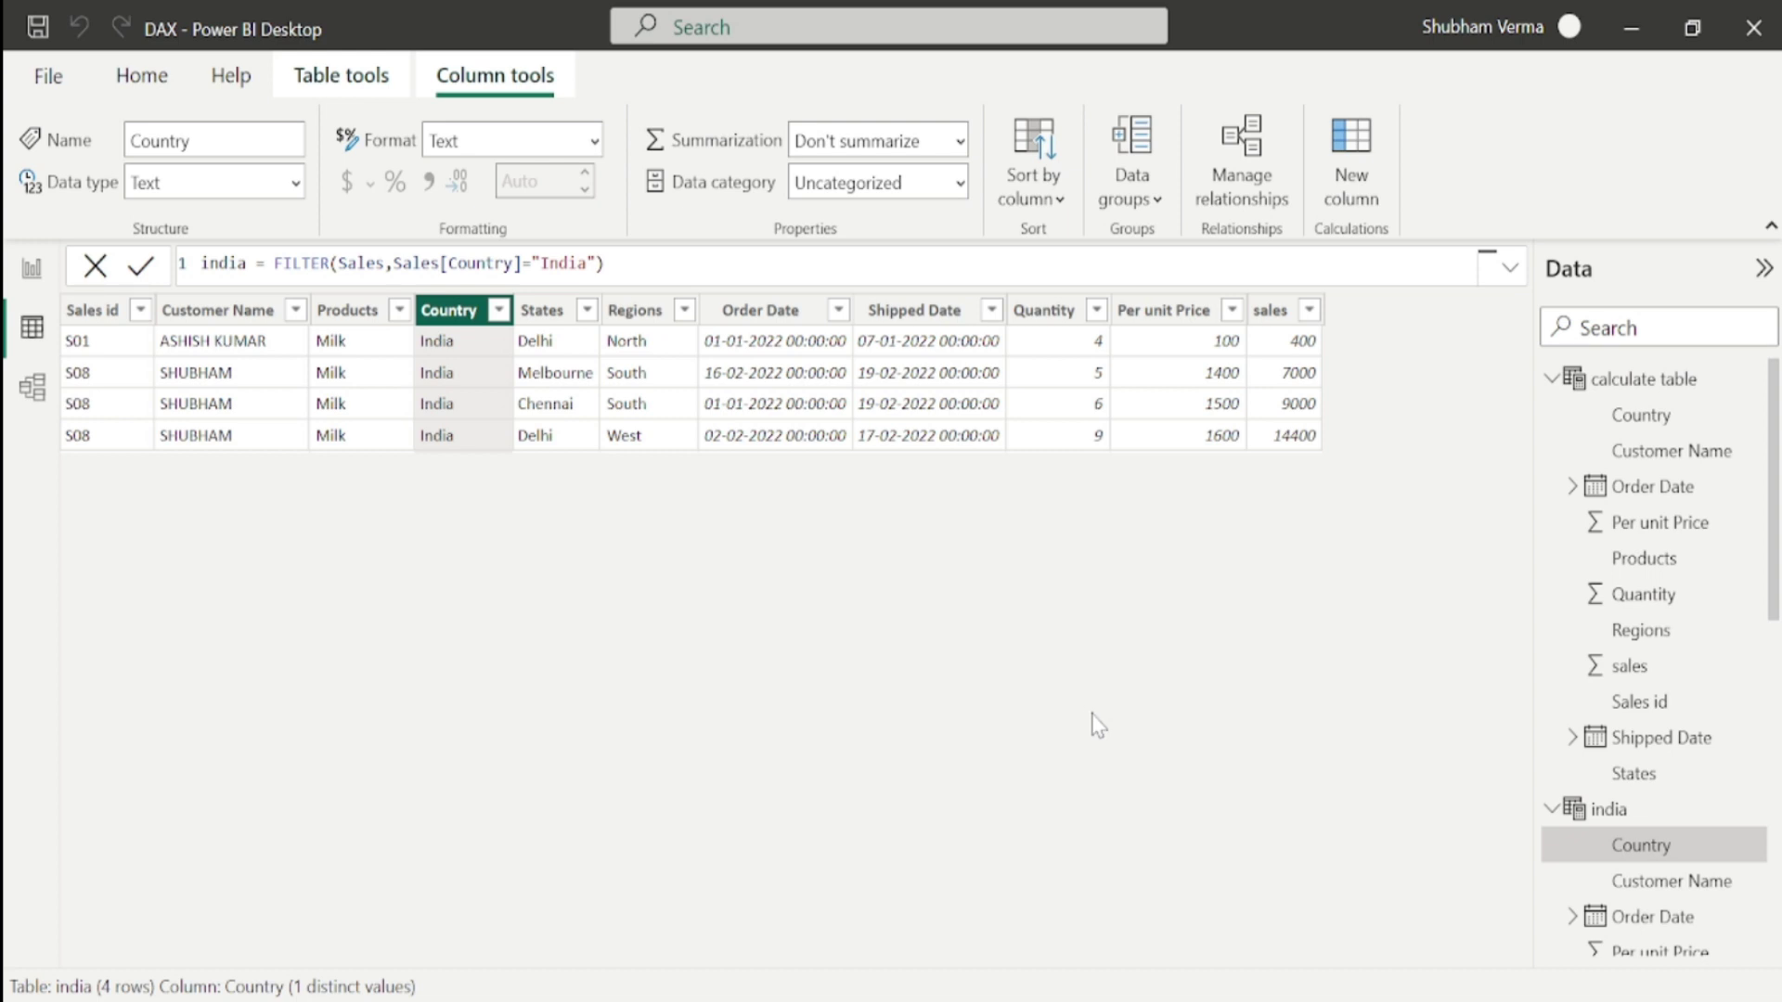
# Extend the india table's FILTER condition with || Sales[Country]="China" and commit the formula.
pyautogui.click(333, 263)
pyautogui.press('BackSpace')
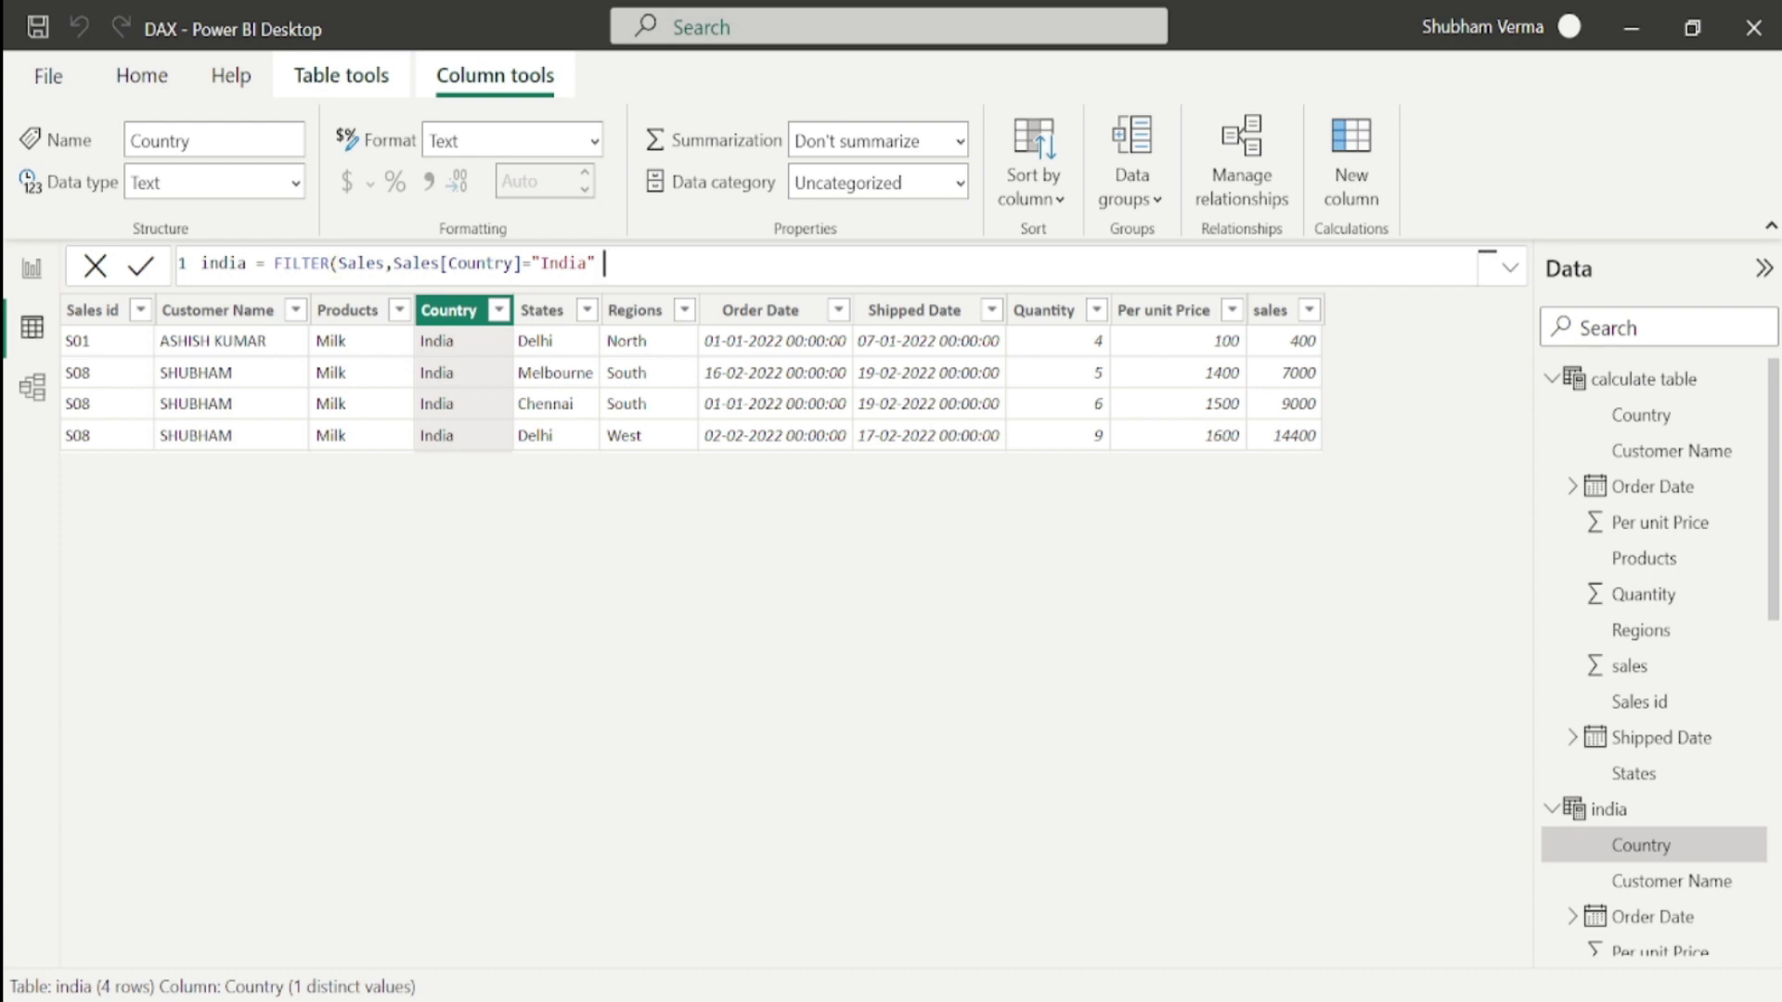
pyautogui.write('|| cou')
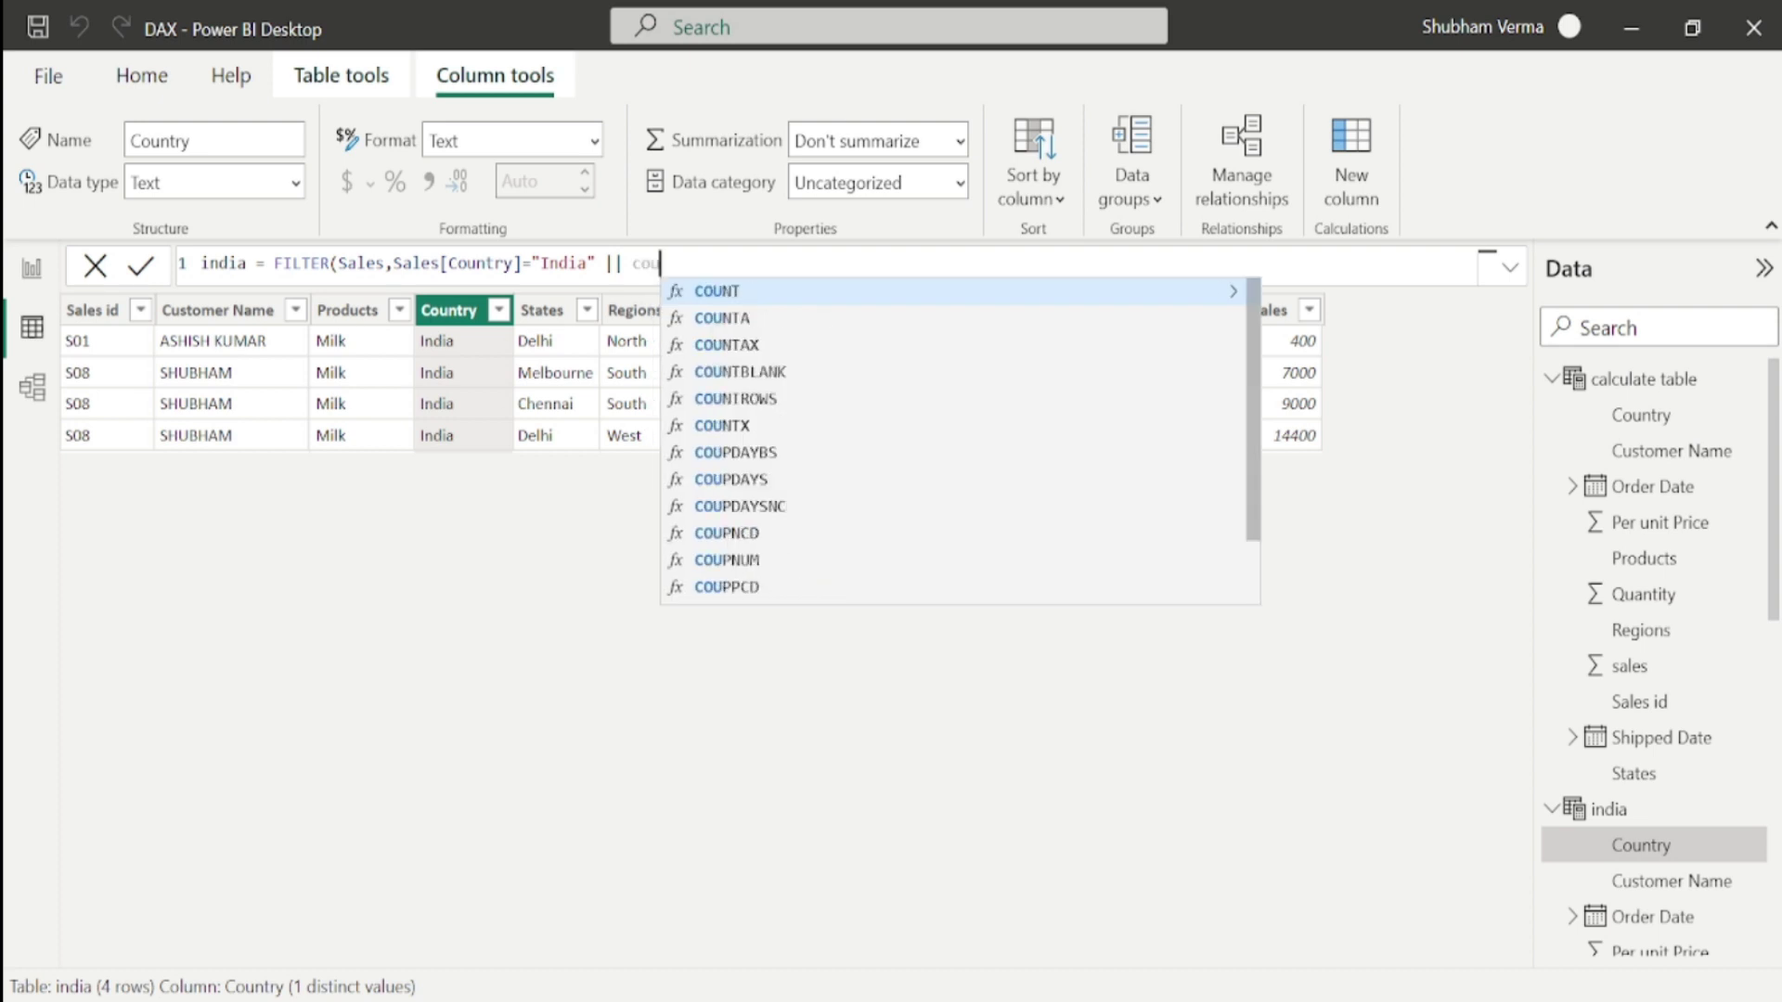
pyautogui.write('ntry')
pyautogui.press('Tab')
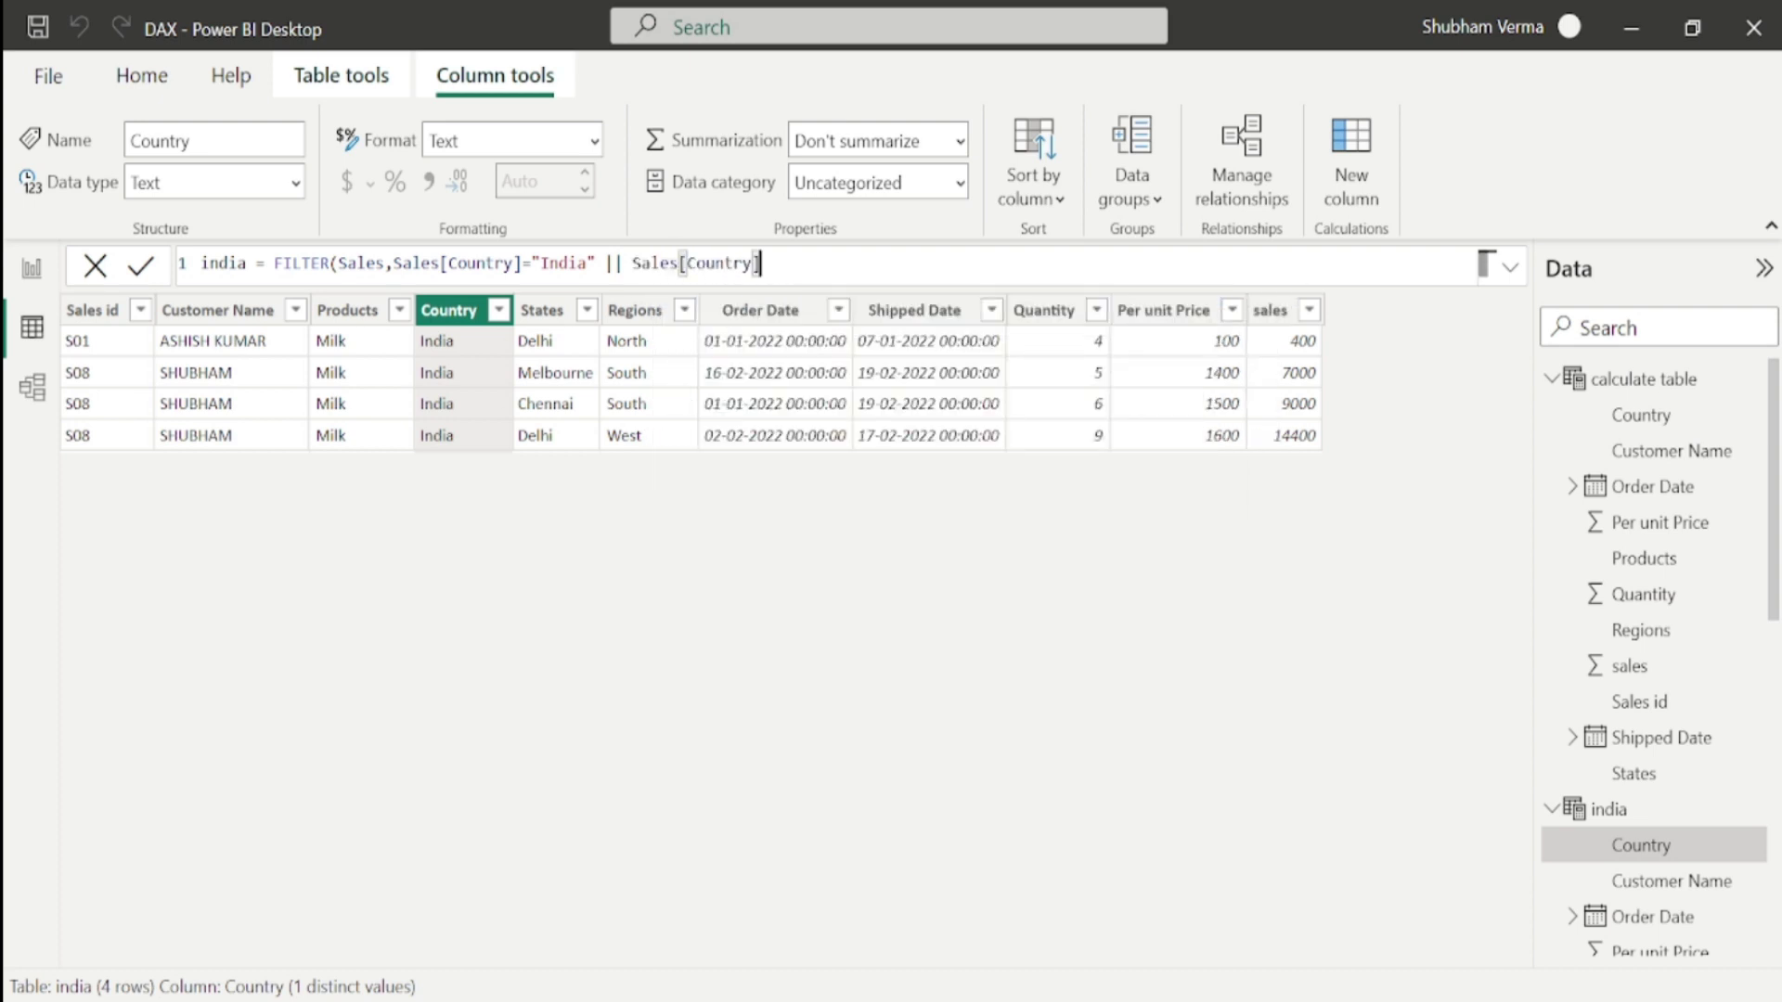
pyautogui.write('="China")')
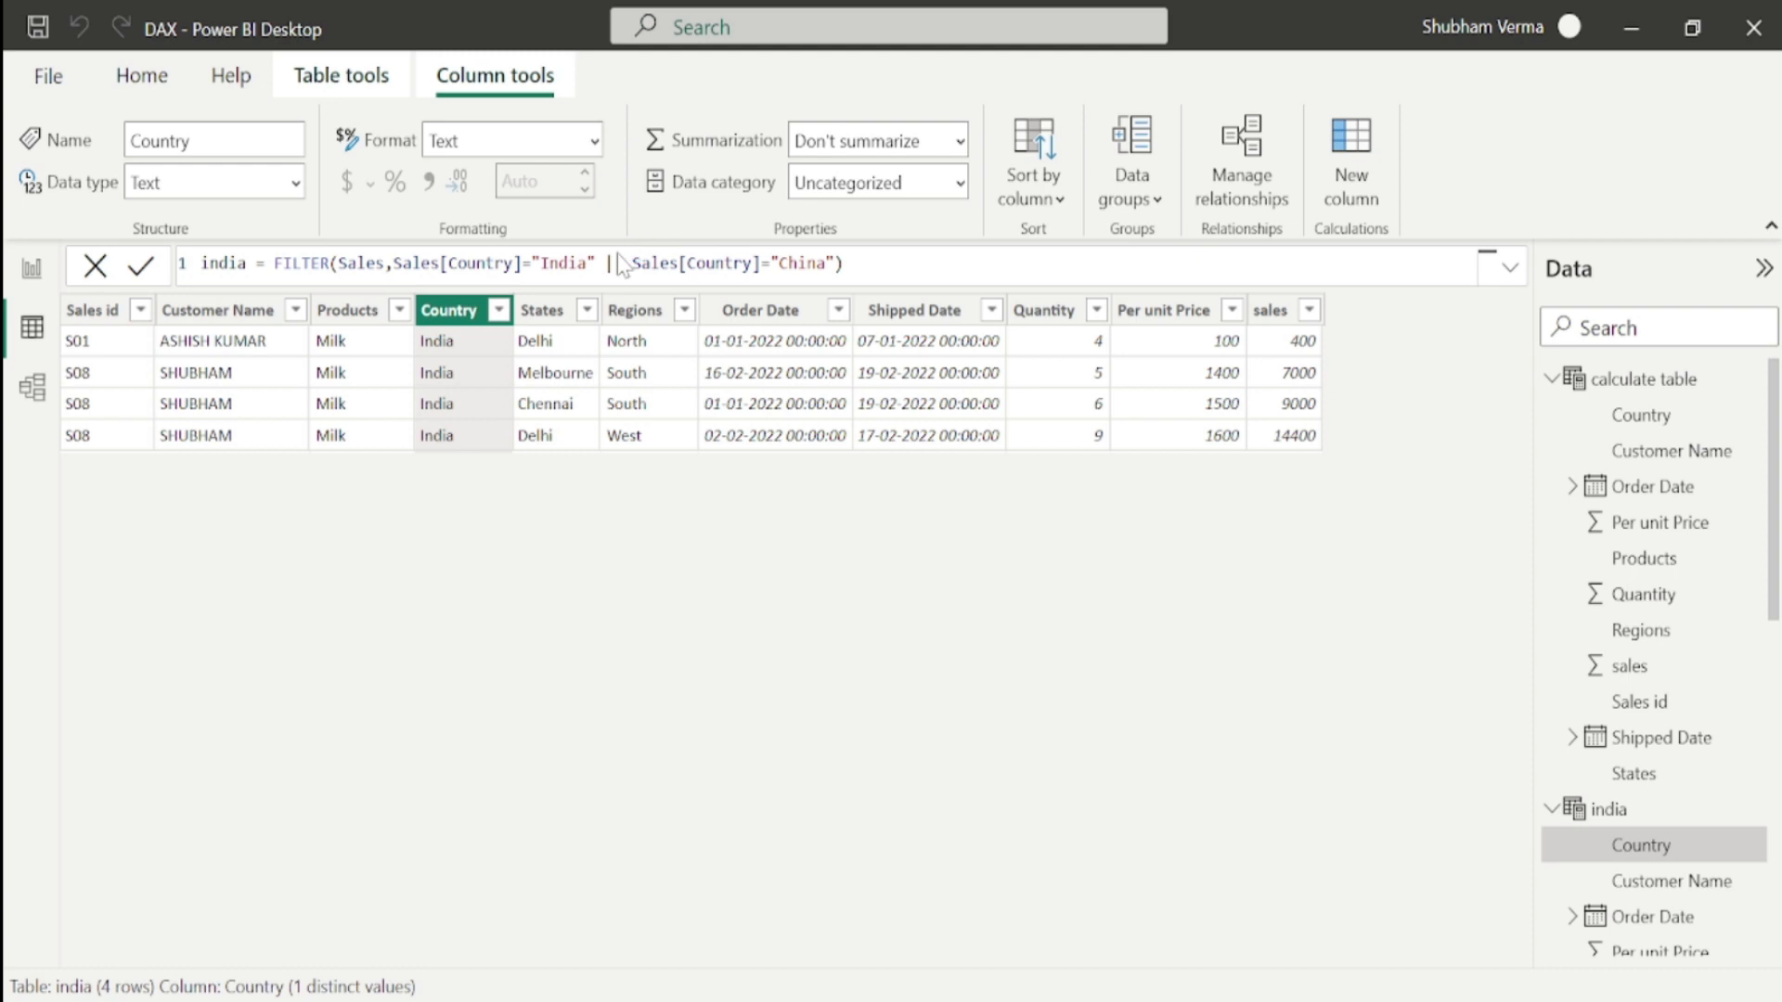
pyautogui.press('Return')
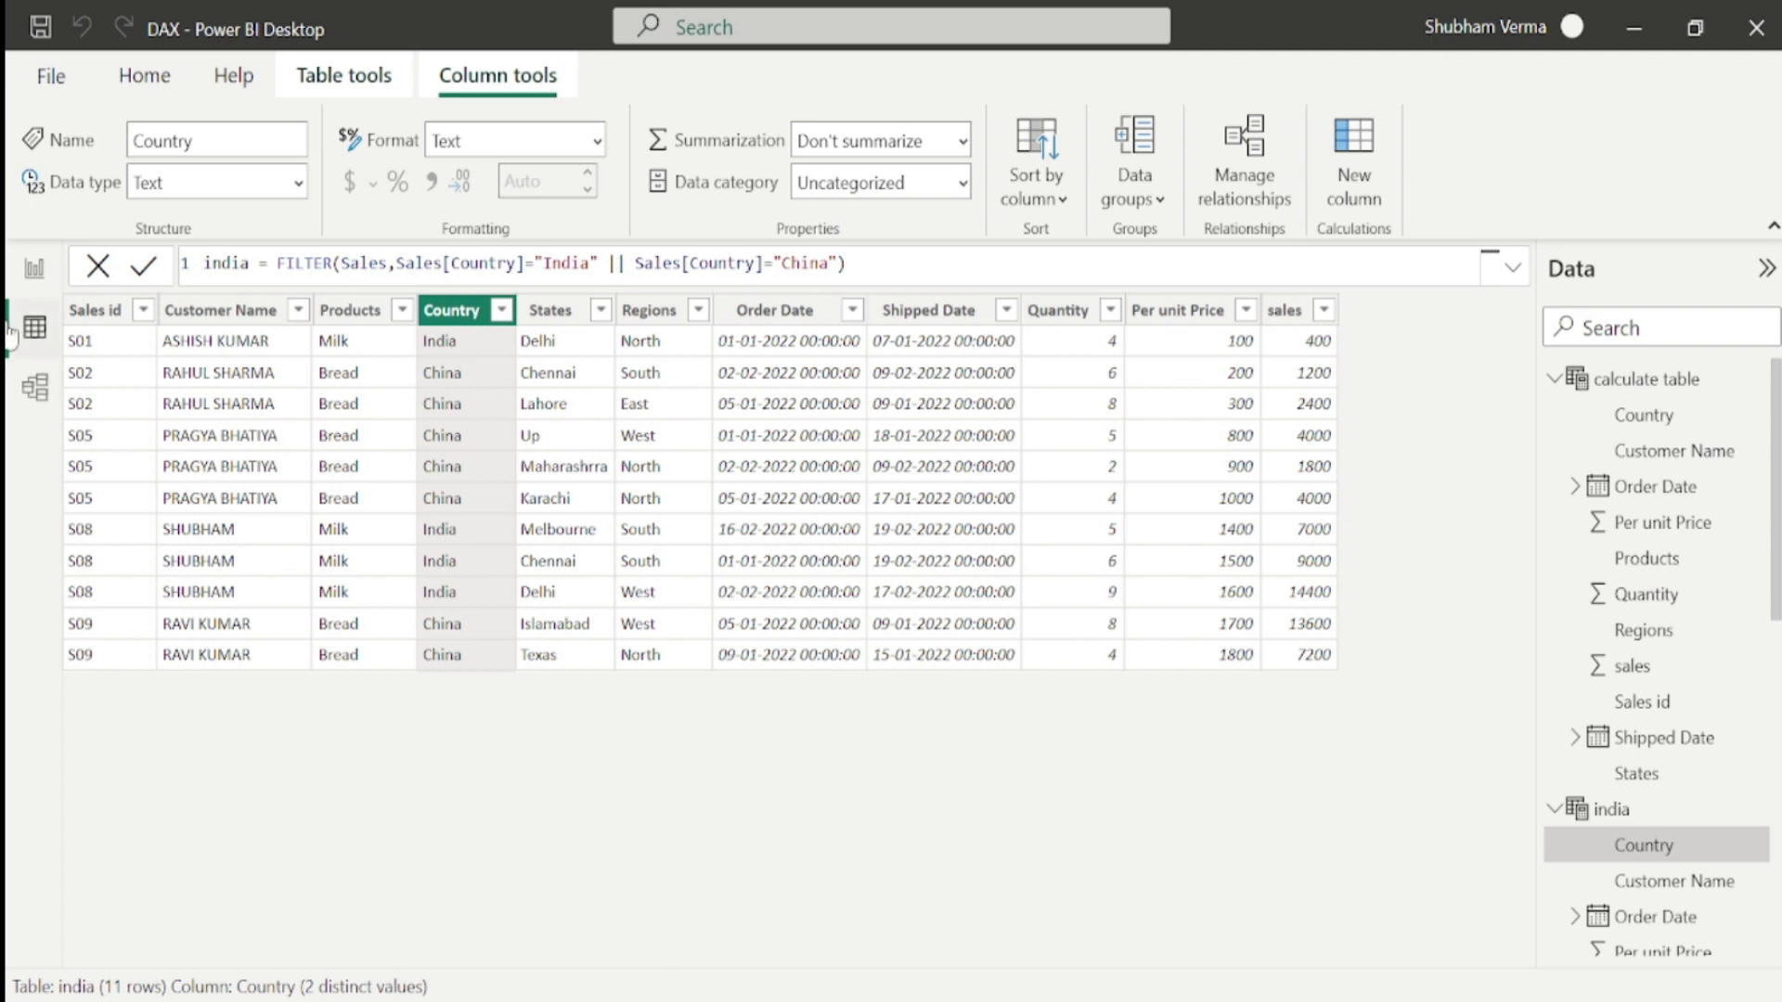
# Add a table visual to the report's Practical page, move it to the middle of the canvas and enlarge it.
pyautogui.click(33, 270)
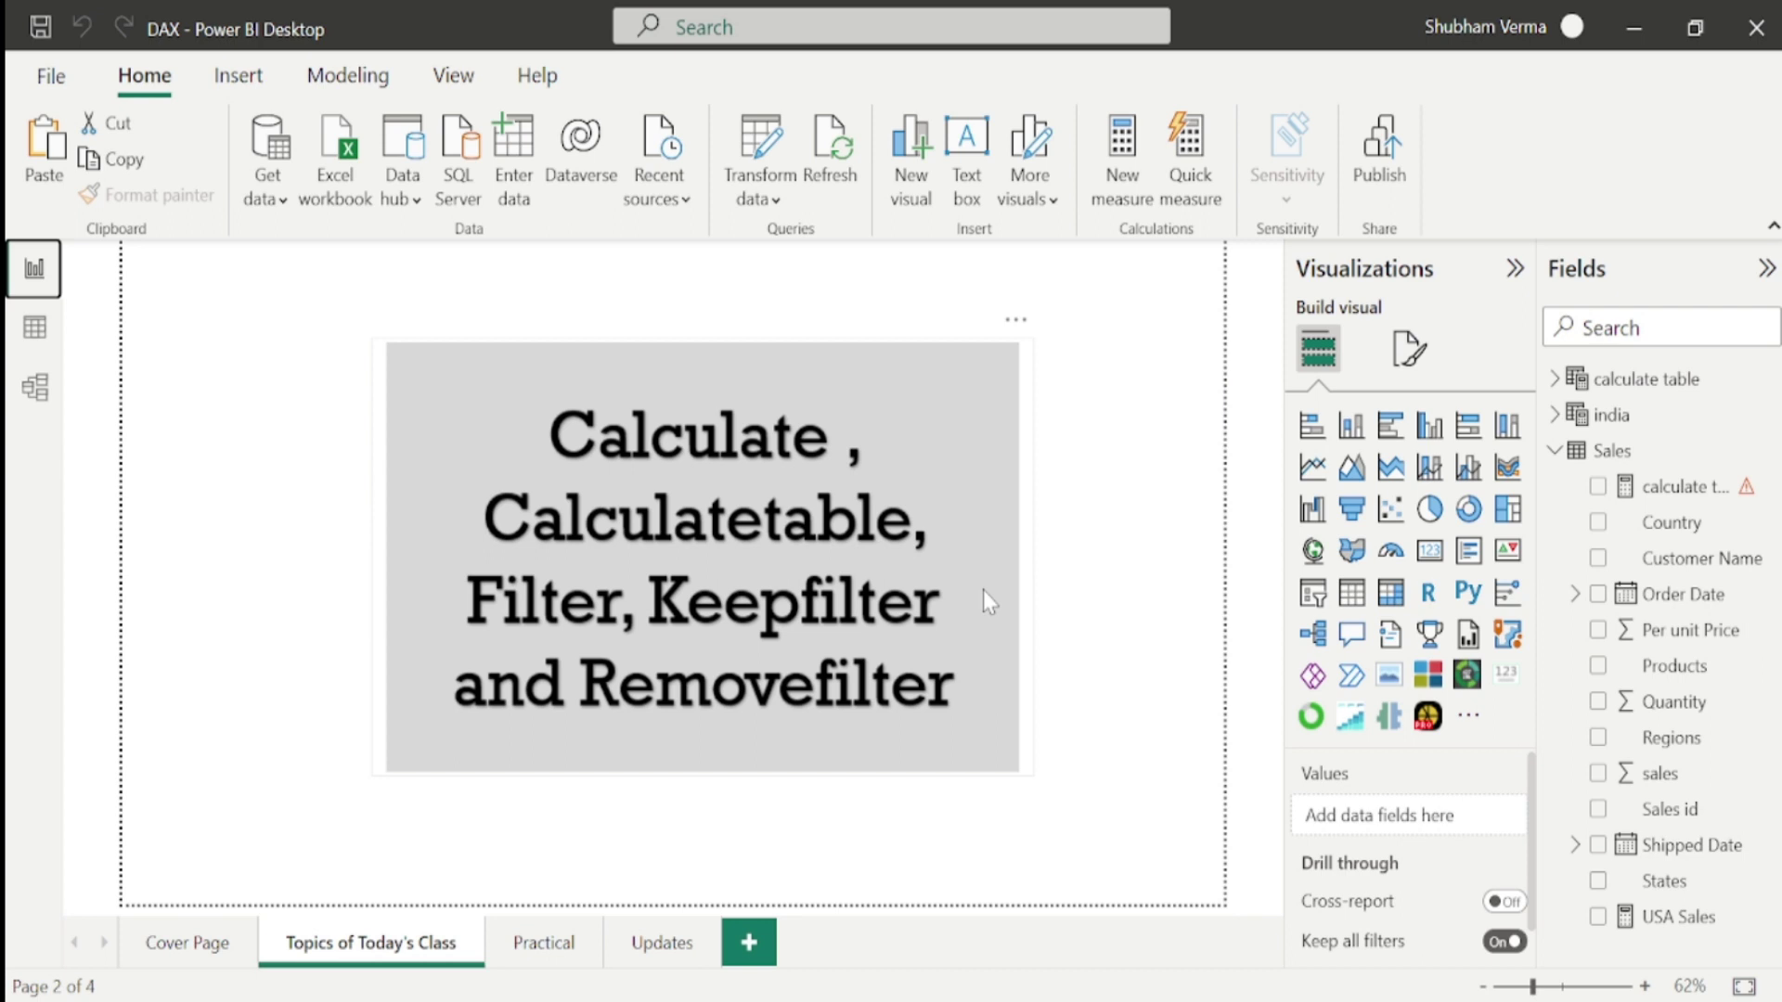
pyautogui.click(543, 945)
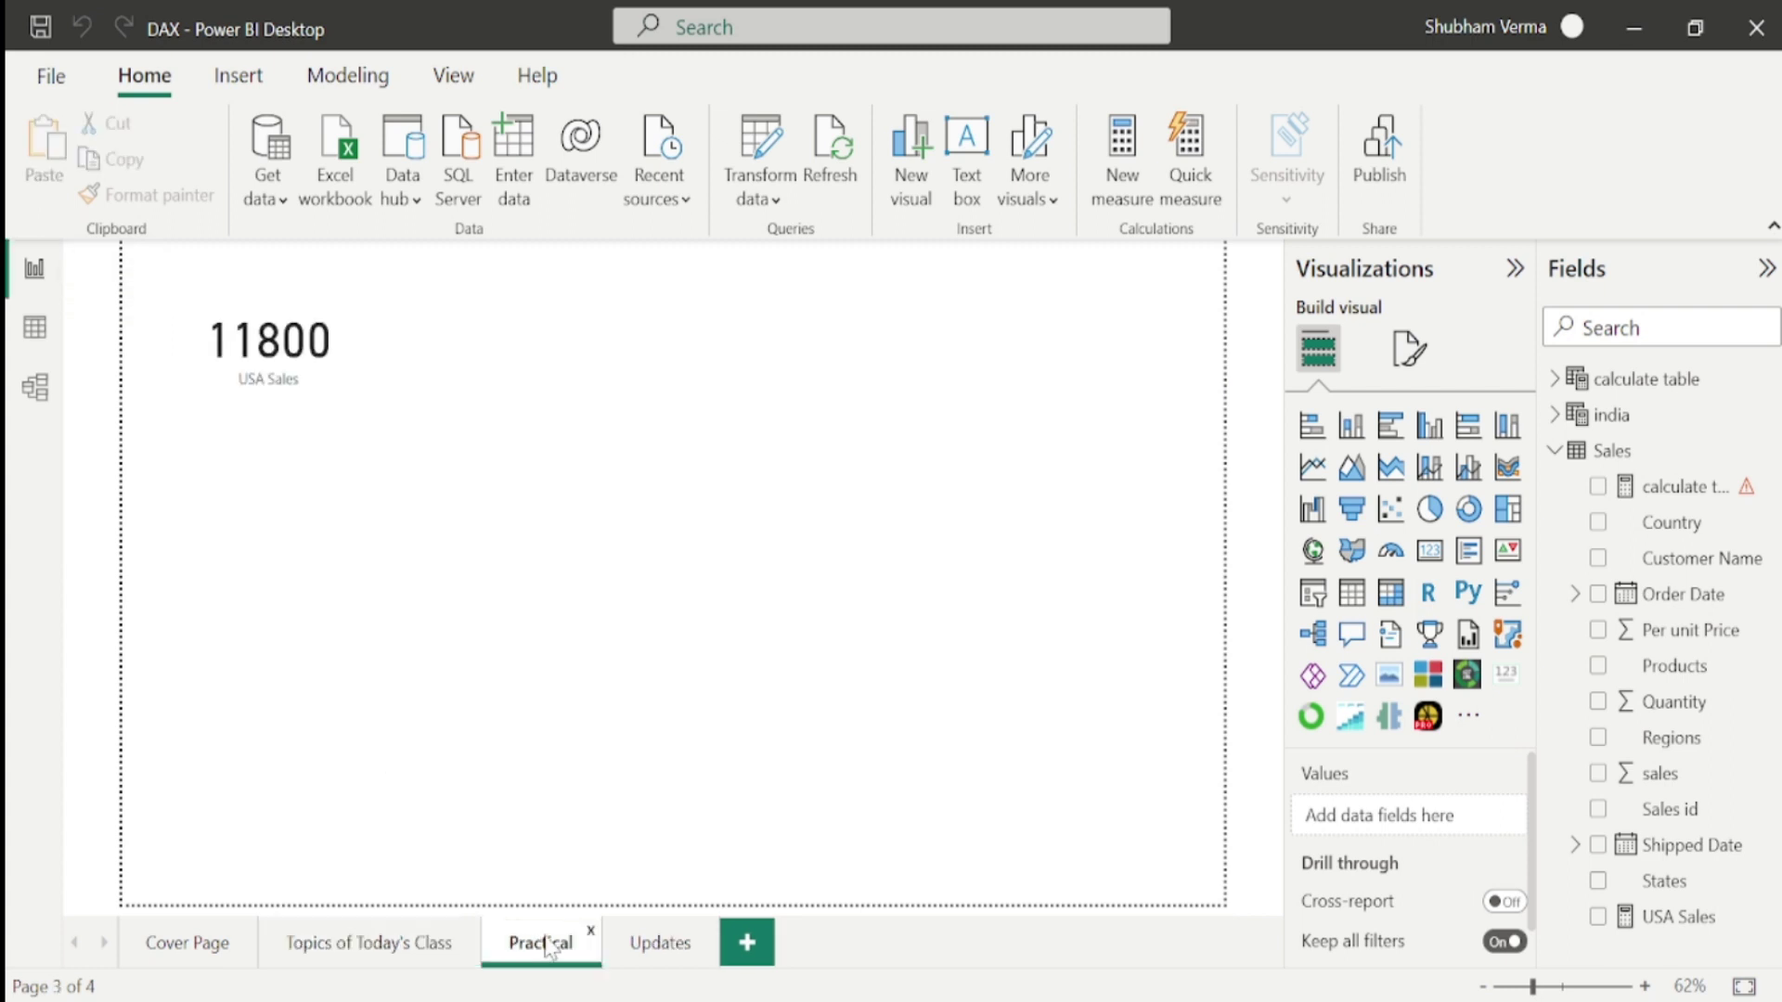
pyautogui.click(1351, 596)
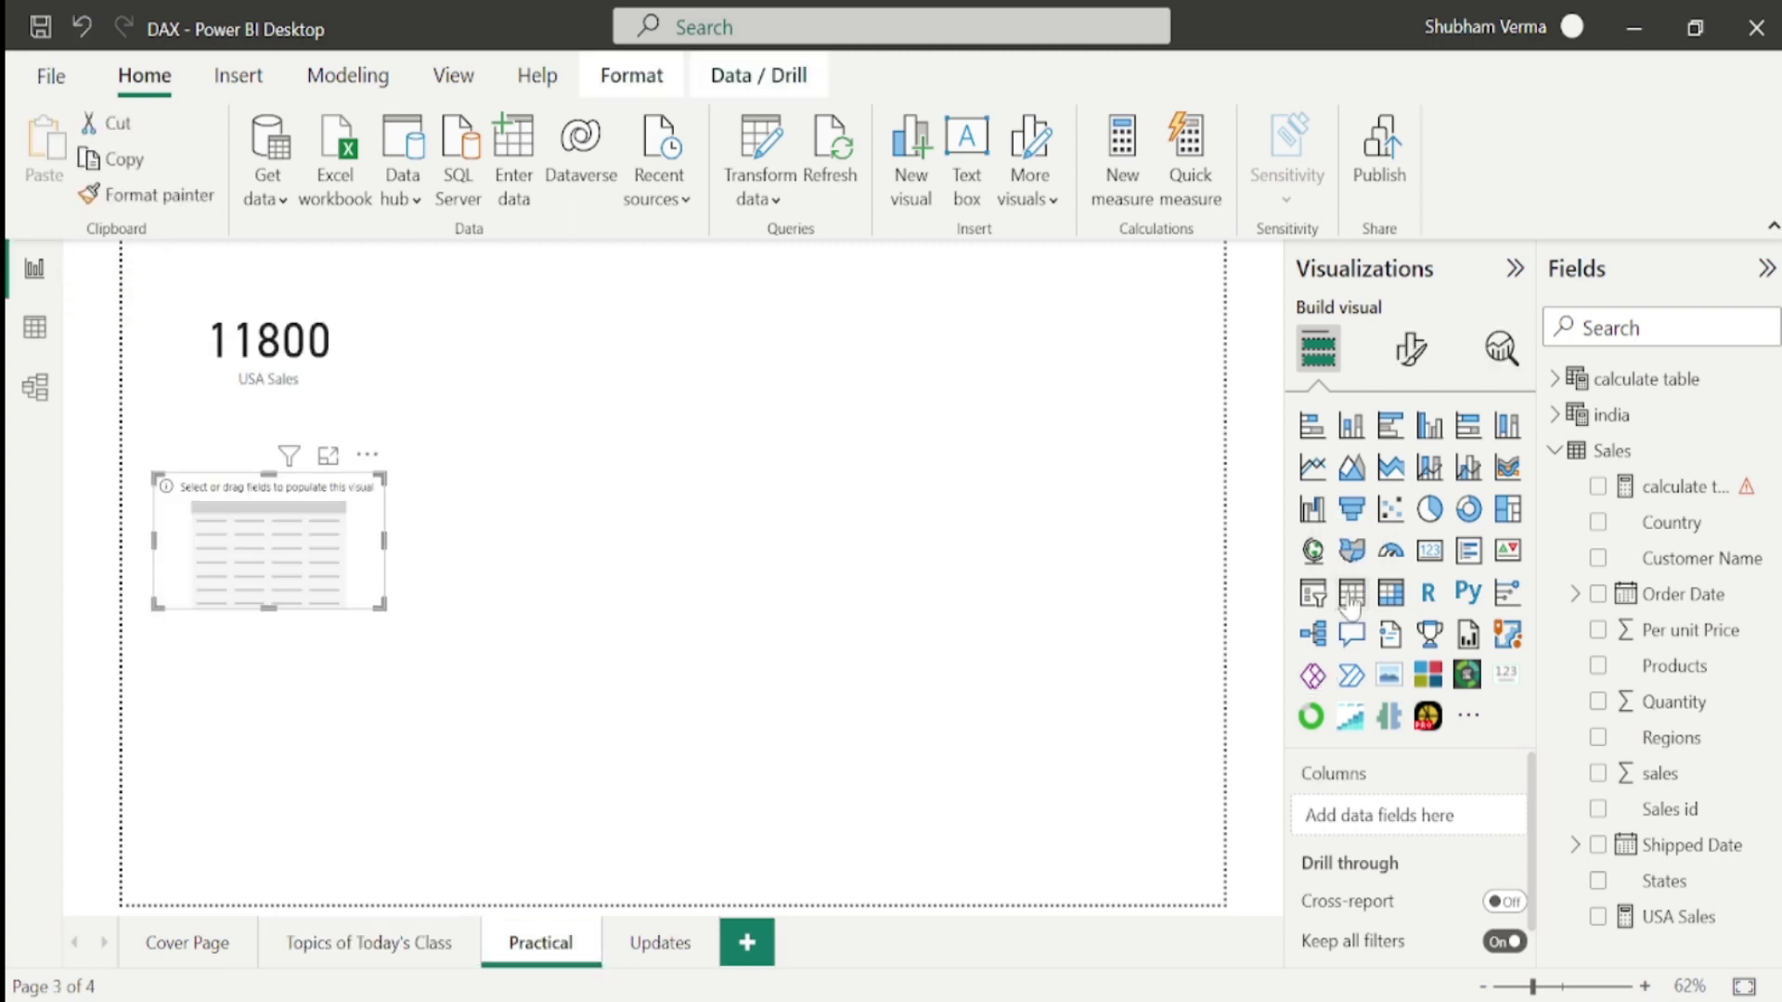
pyautogui.moveTo(358, 533); pyautogui.dragTo(797, 474)
pyautogui.moveTo(821, 546); pyautogui.dragTo(1065, 772)
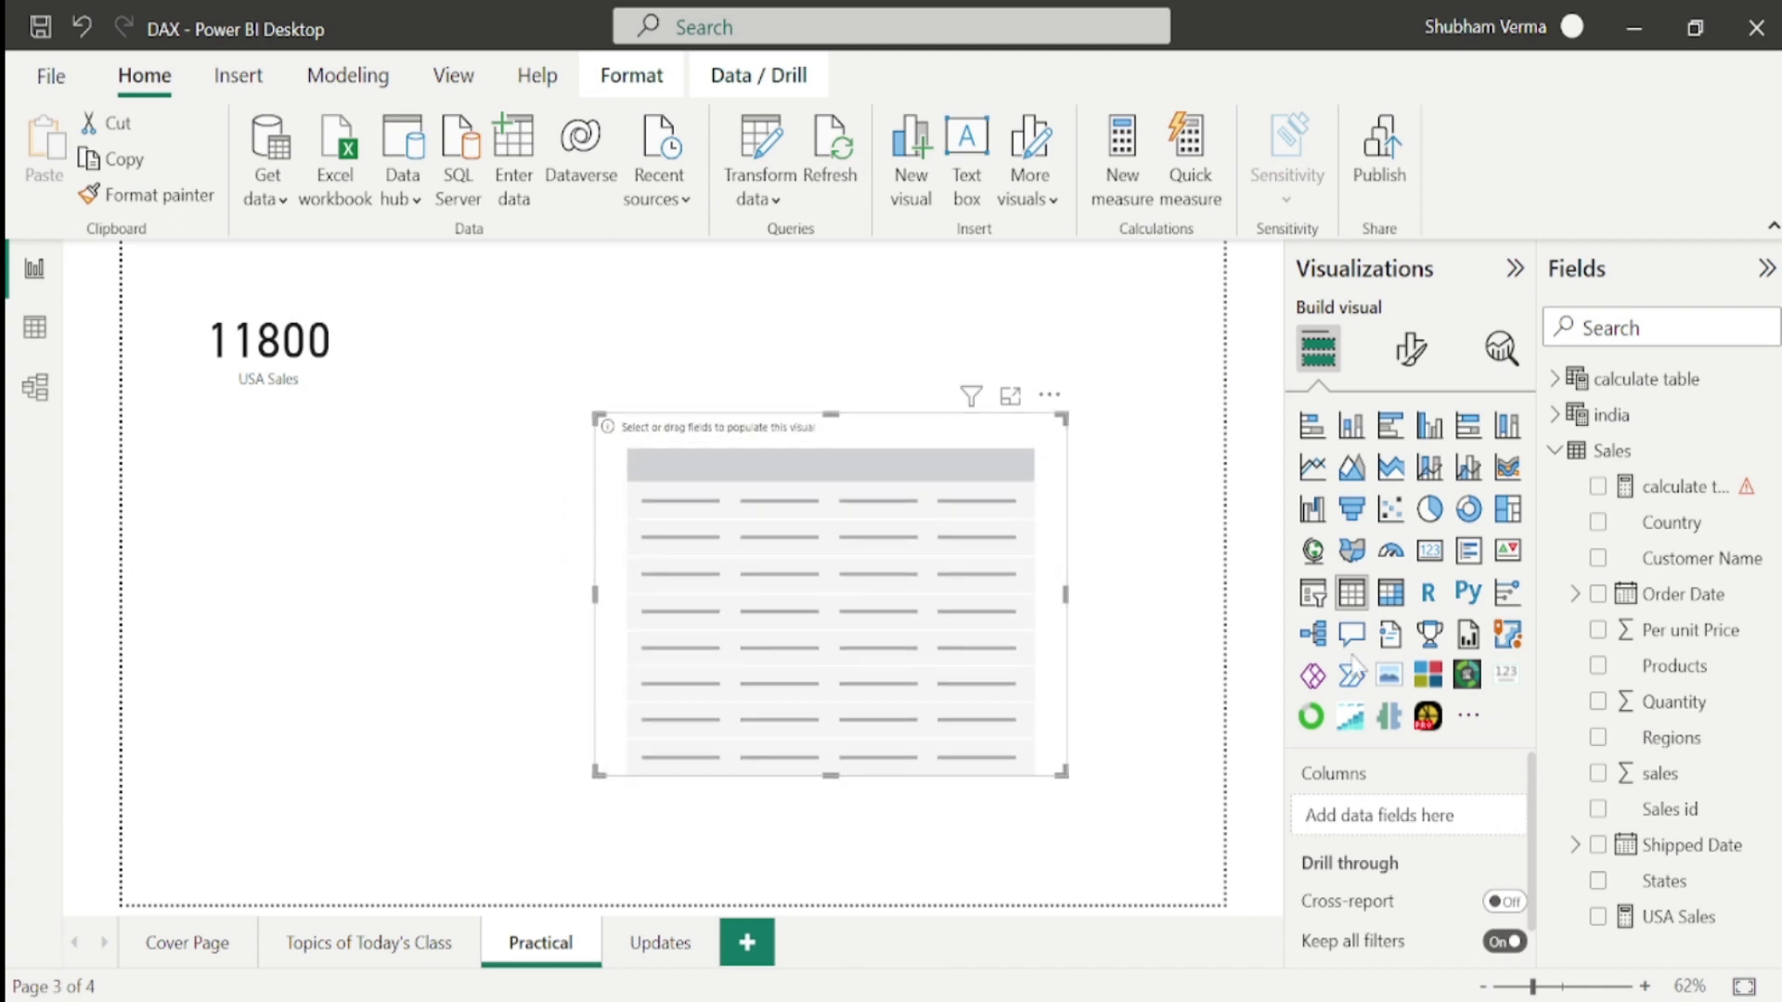
# Search the fields for "count", add Country from the Sales table to the table visual, and clear the search.
pyautogui.click(1584, 328)
pyautogui.write('count')
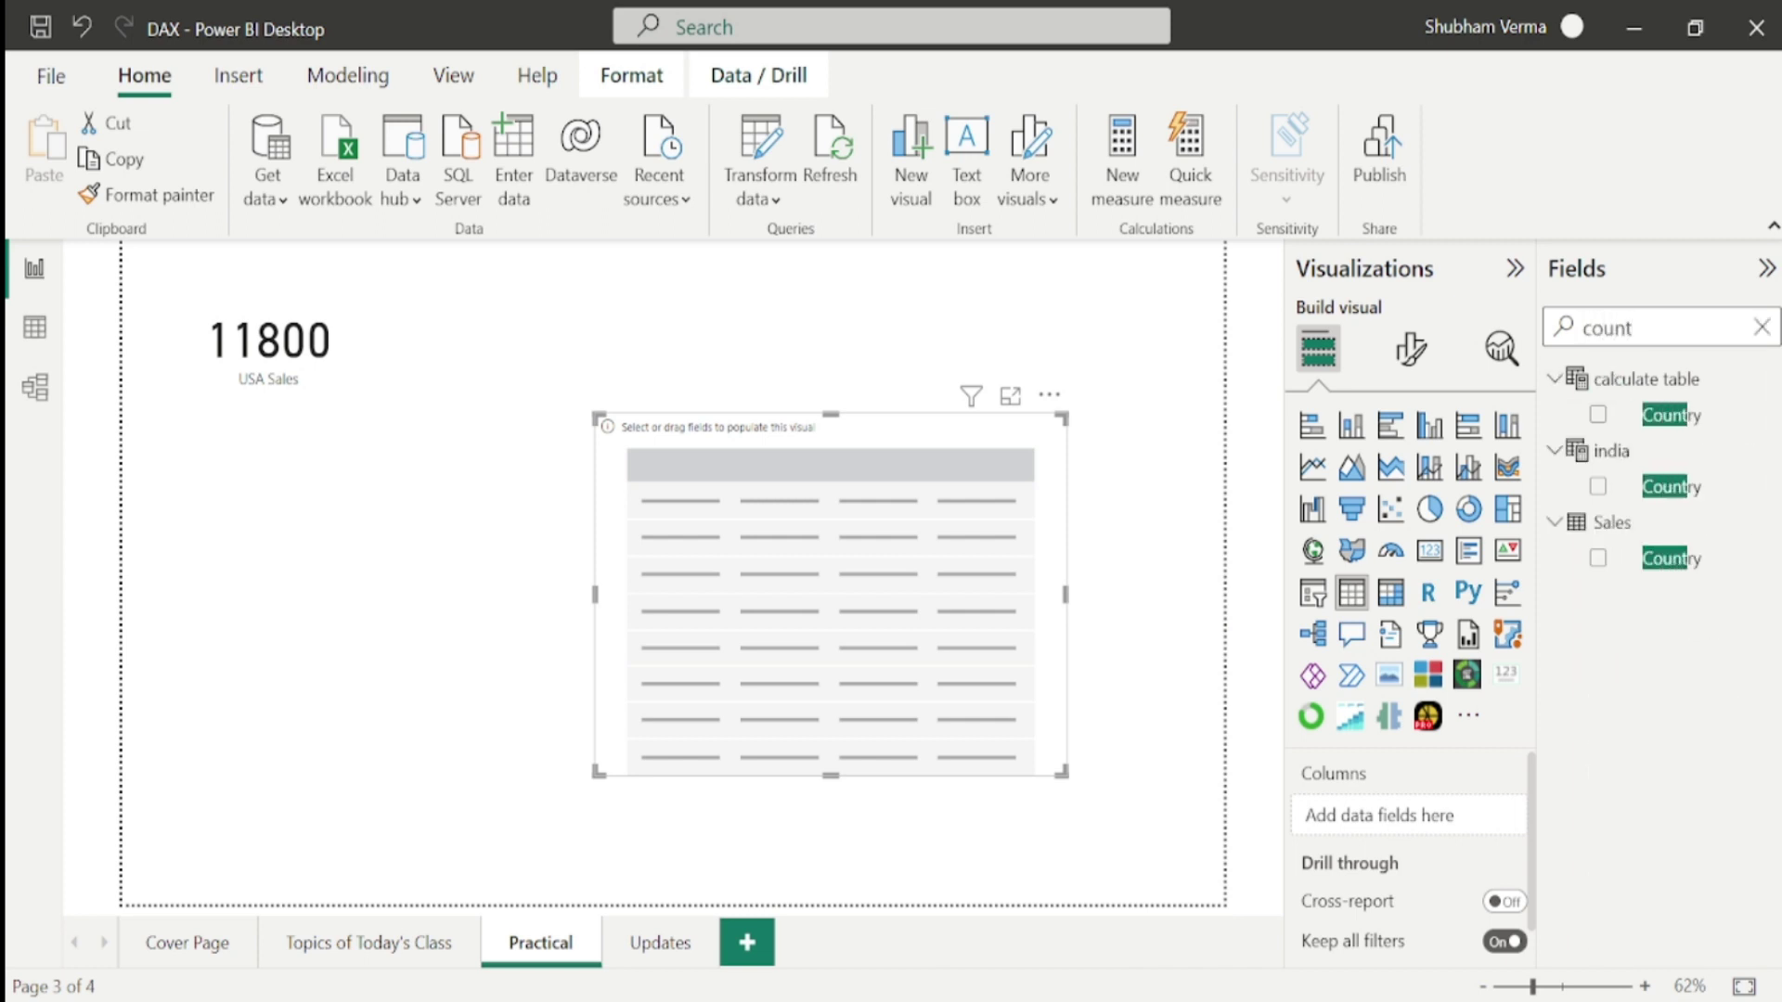
pyautogui.moveTo(1671, 562); pyautogui.dragTo(776, 477)
pyautogui.press('BackSpace')
pyautogui.press('BackSpace')
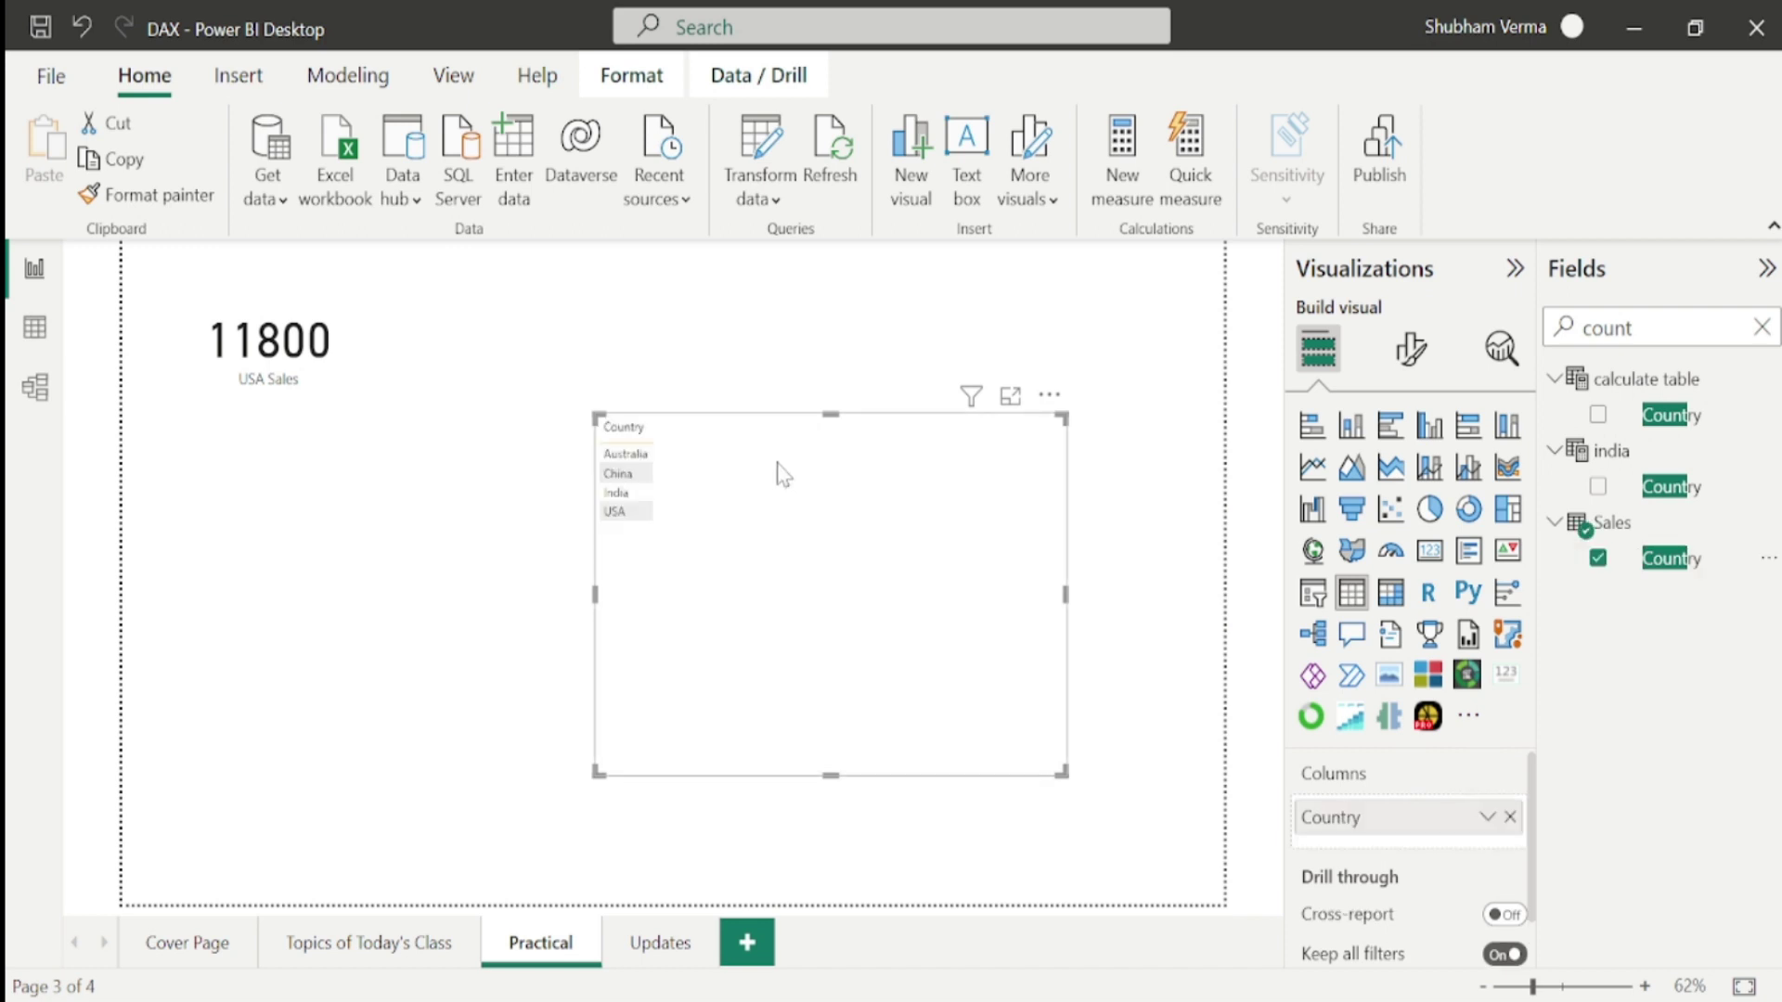
pyautogui.press('BackSpace')
pyautogui.press('BackSpace')
pyautogui.press('BackSpace')
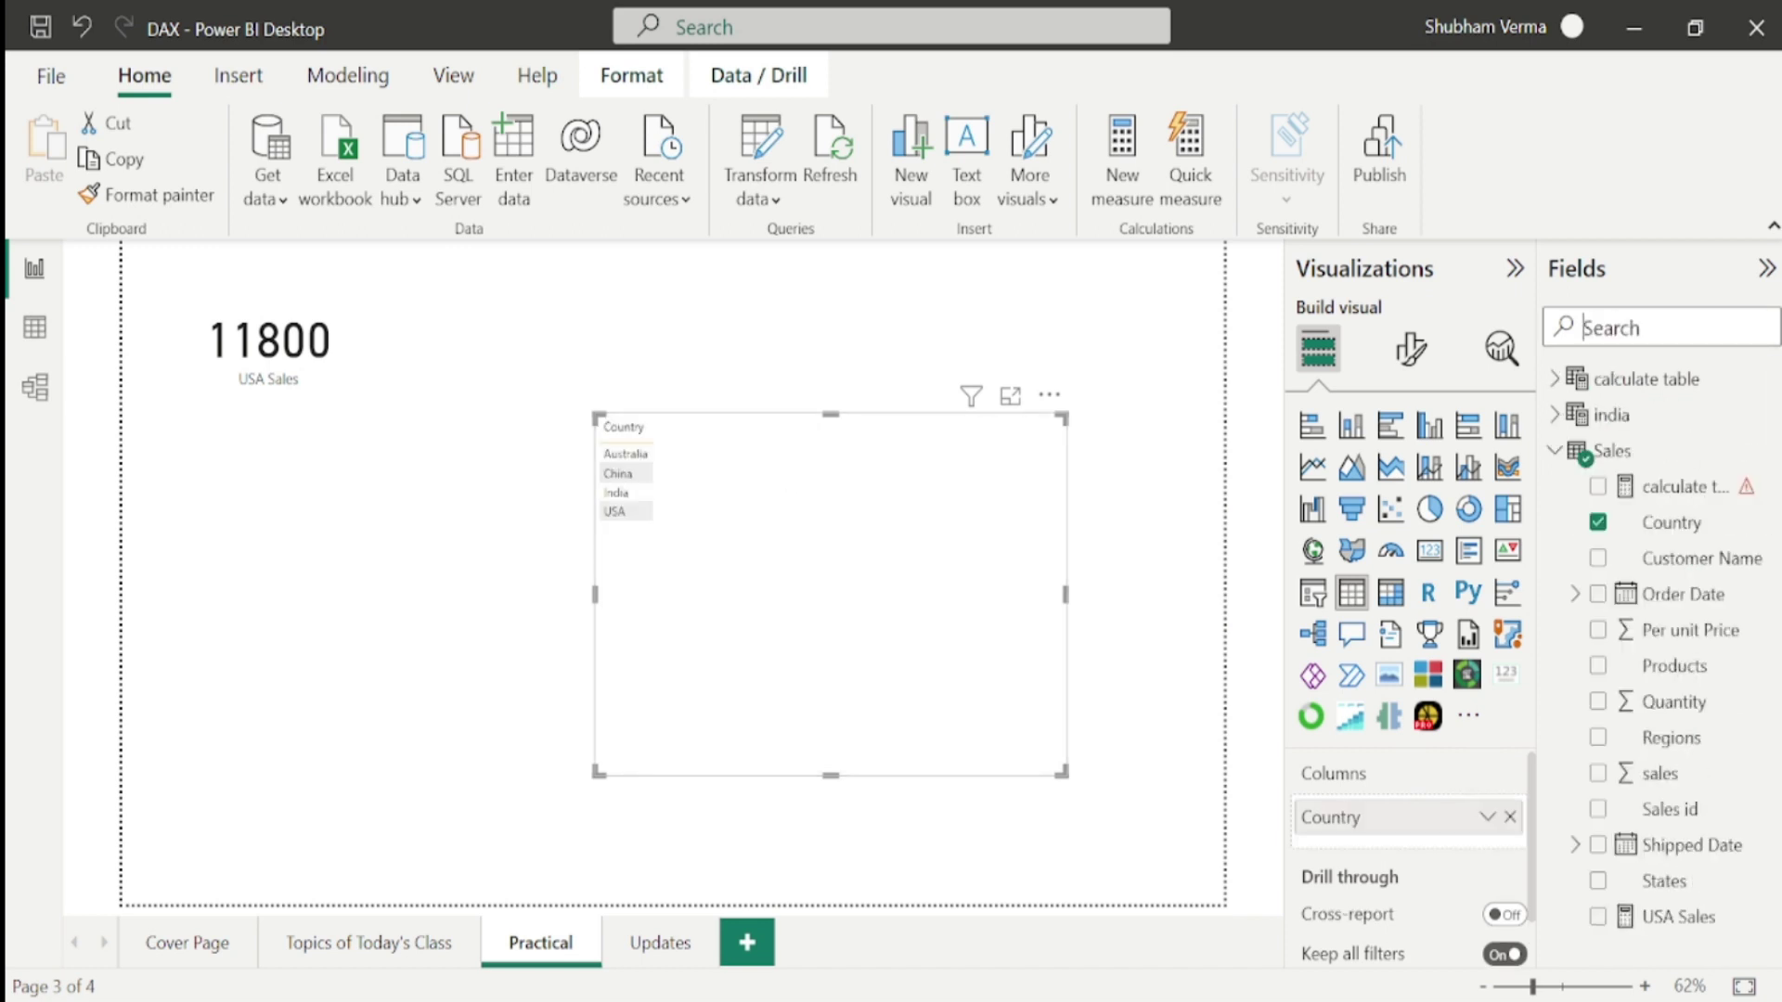
# Add the sales column and the USA Sales measure from the Sales table to the table visual.
pyautogui.write('sales')
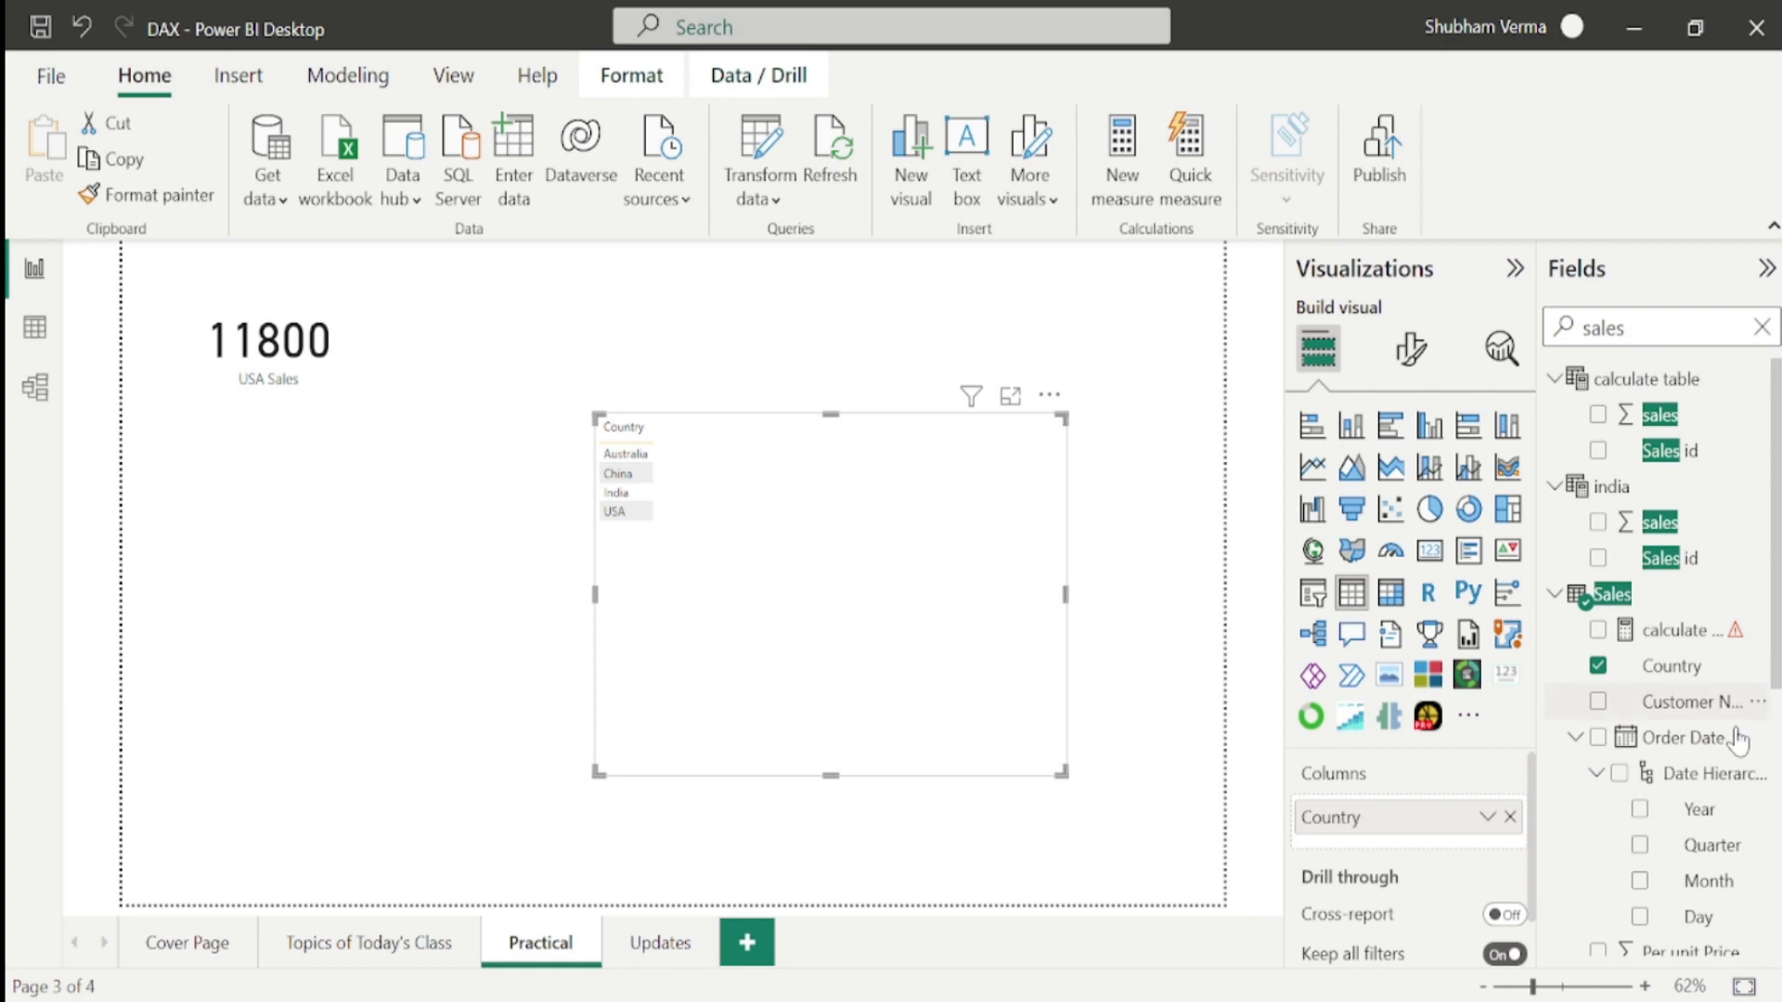
pyautogui.scroll(-5, 1661, 715)
pyautogui.scroll(-1, 1651, 713)
pyautogui.moveTo(1663, 614); pyautogui.dragTo(824, 462)
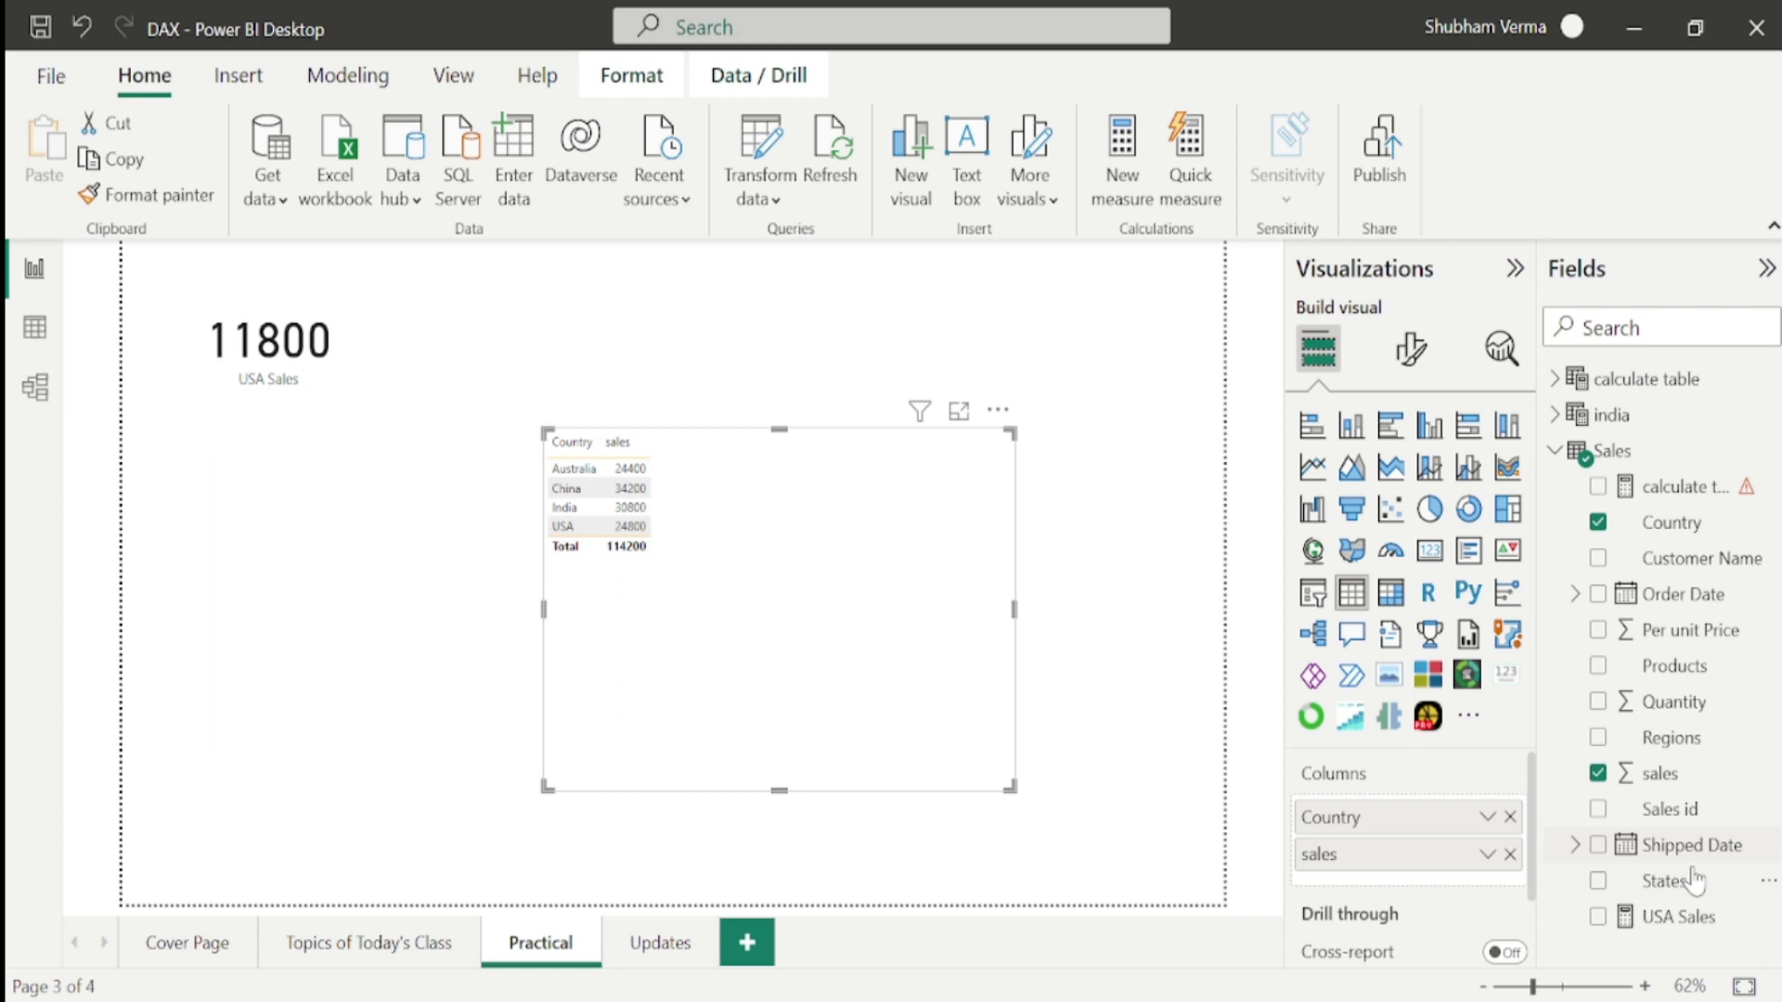
pyautogui.moveTo(1692, 926); pyautogui.dragTo(824, 487)
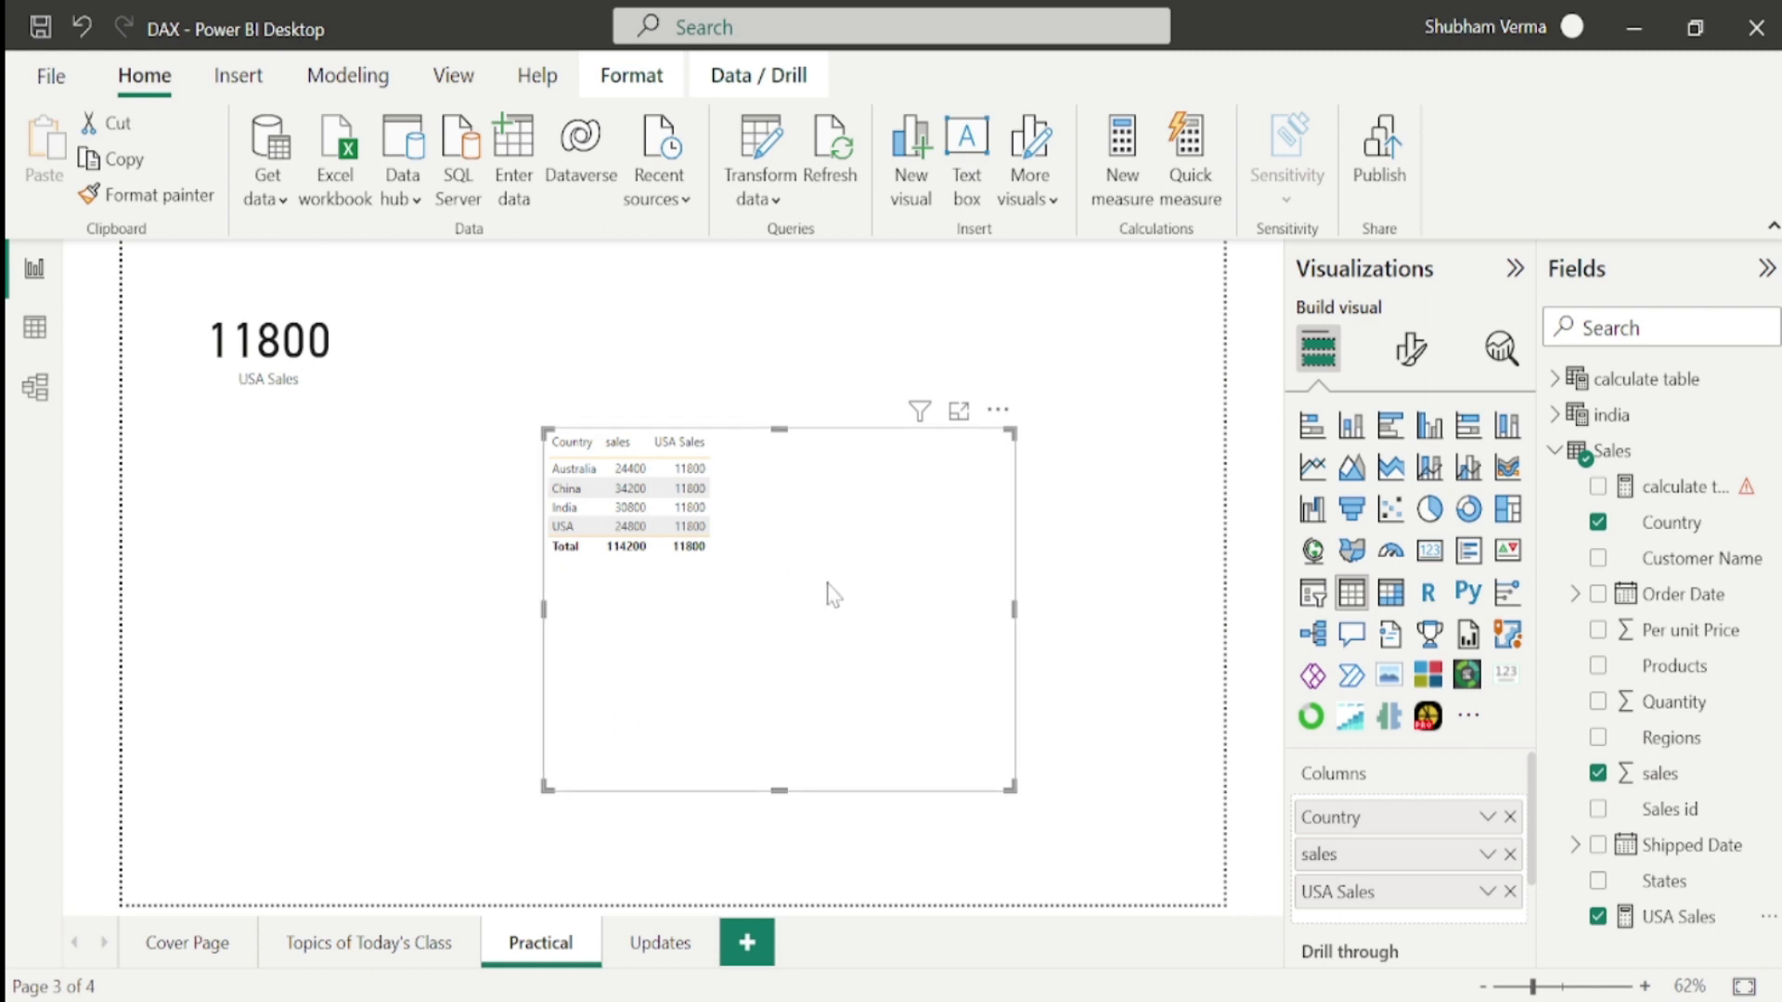
# Increase the font size of the table visual's values.
pyautogui.click(1404, 355)
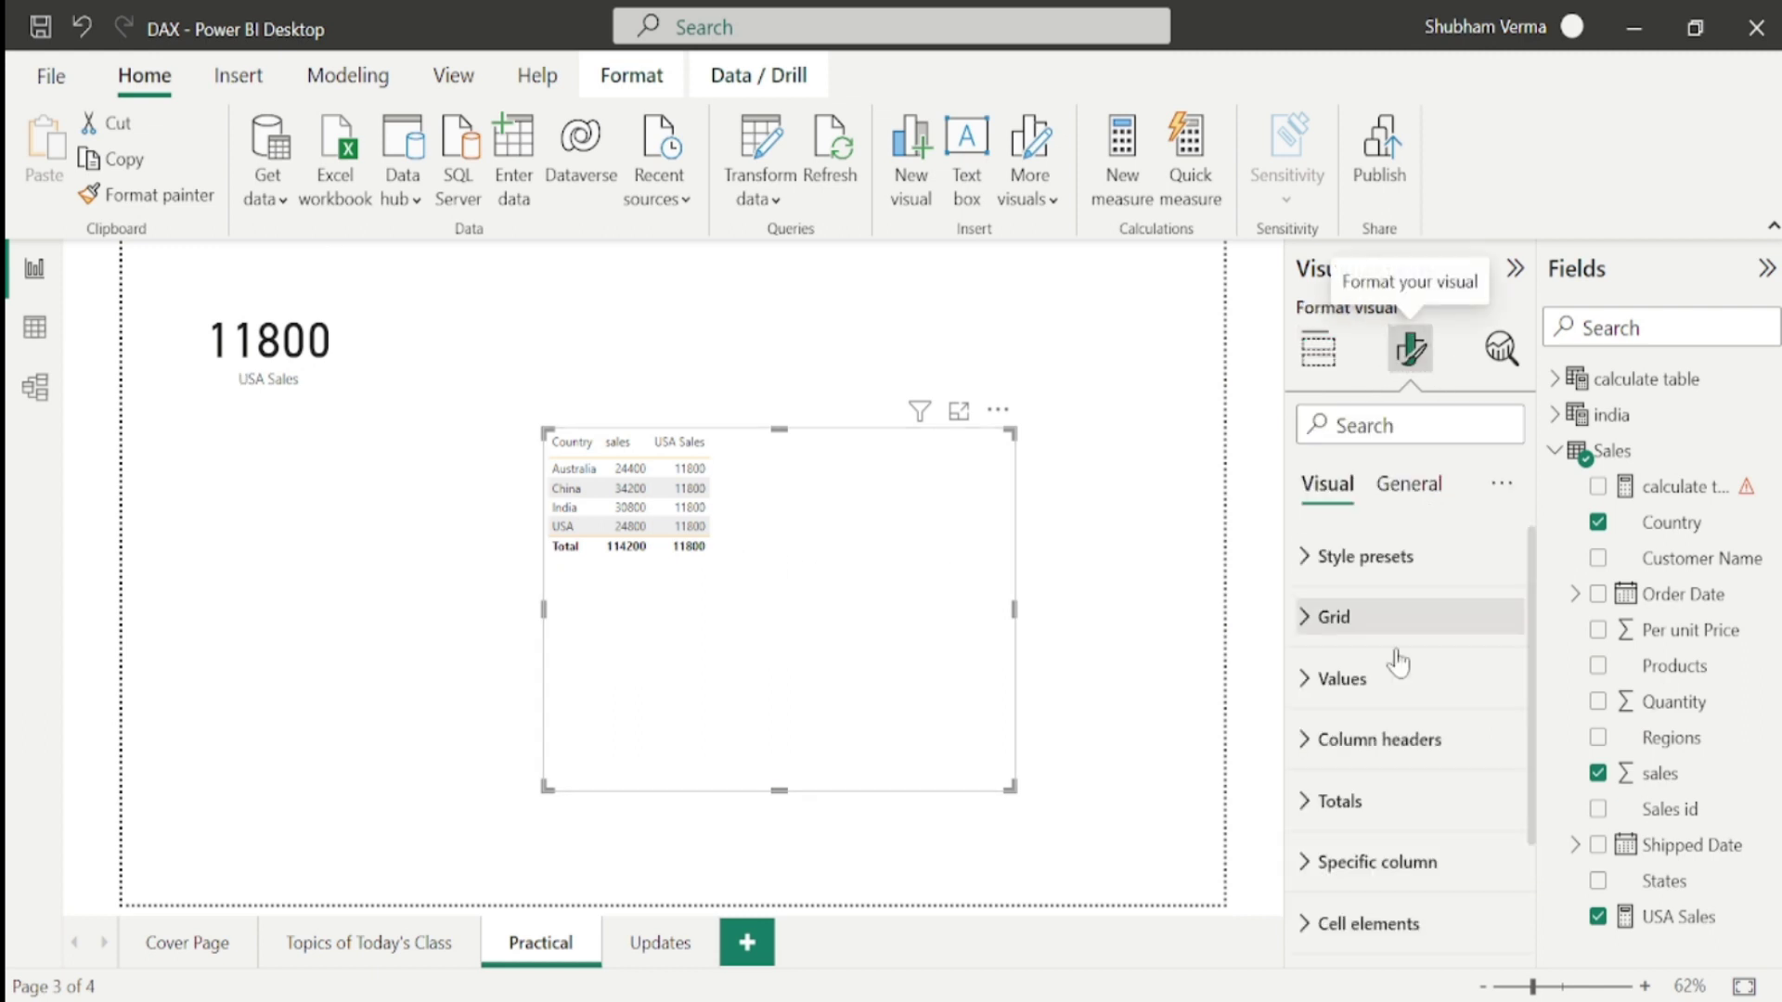
pyautogui.scroll(-3, 1365, 747)
pyautogui.scroll(3, 1312, 748)
pyautogui.click(1342, 650)
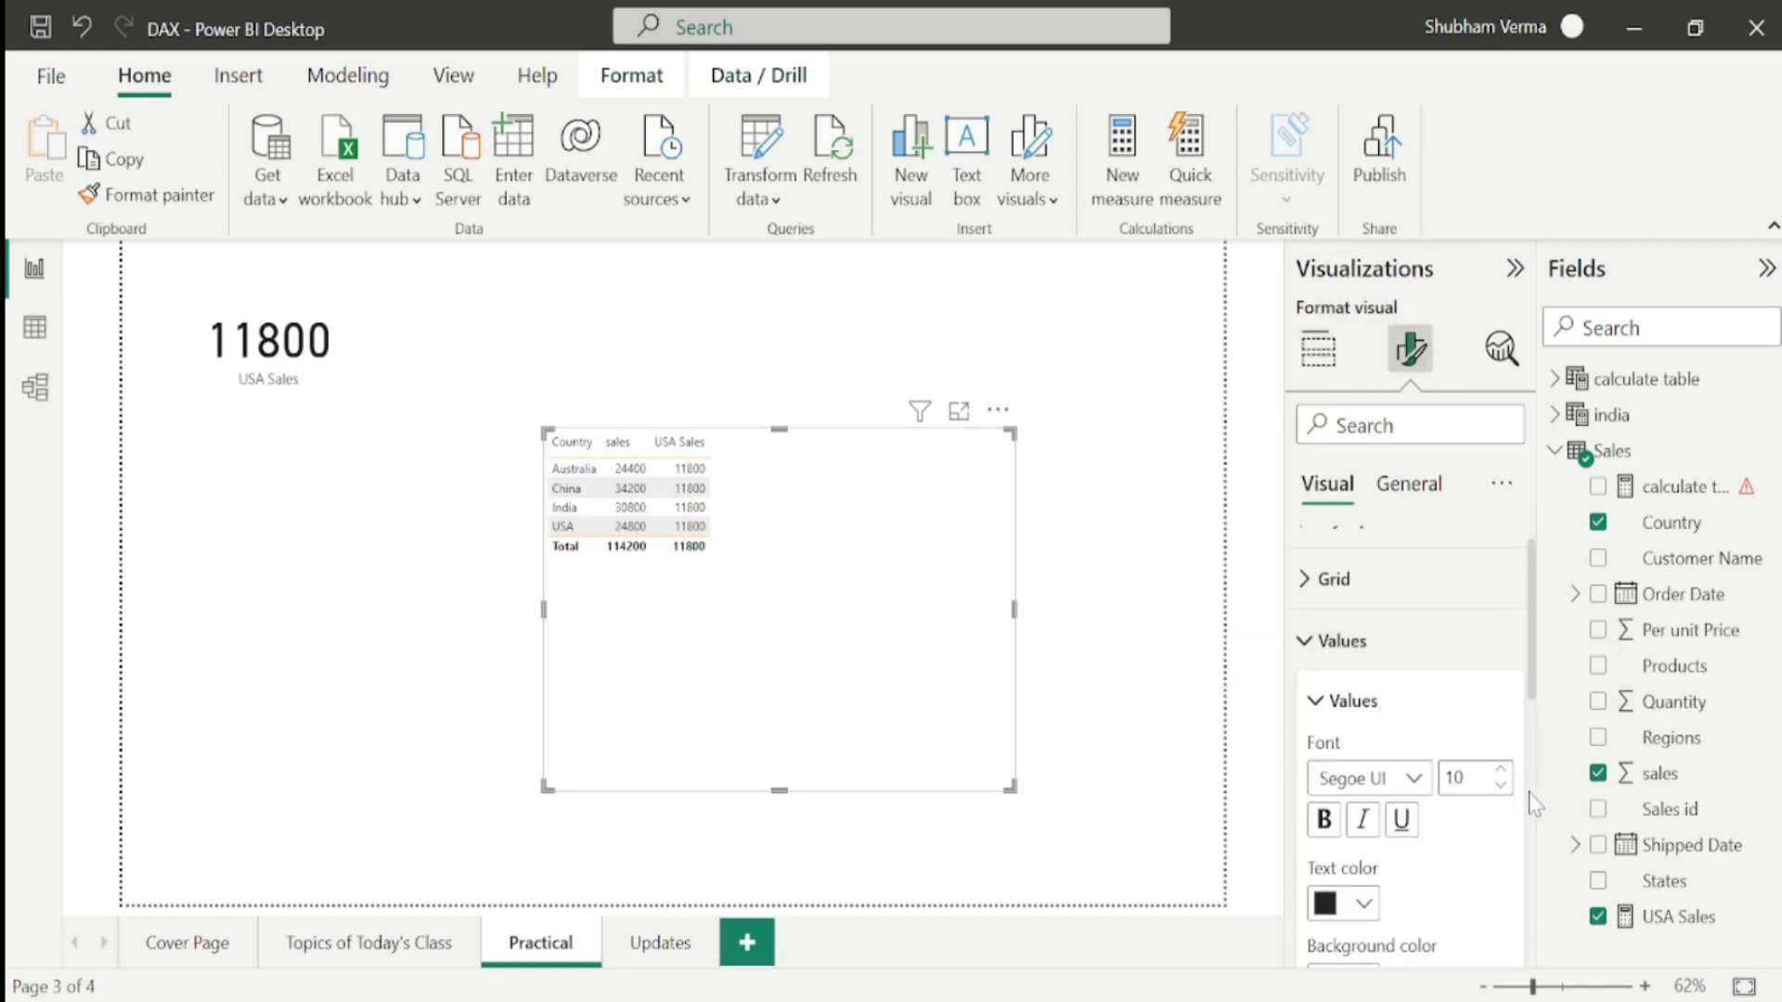
pyautogui.click(1500, 772)
pyautogui.click(1500, 772)
pyautogui.click(1501, 772)
pyautogui.scroll(-5, 1304, 812)
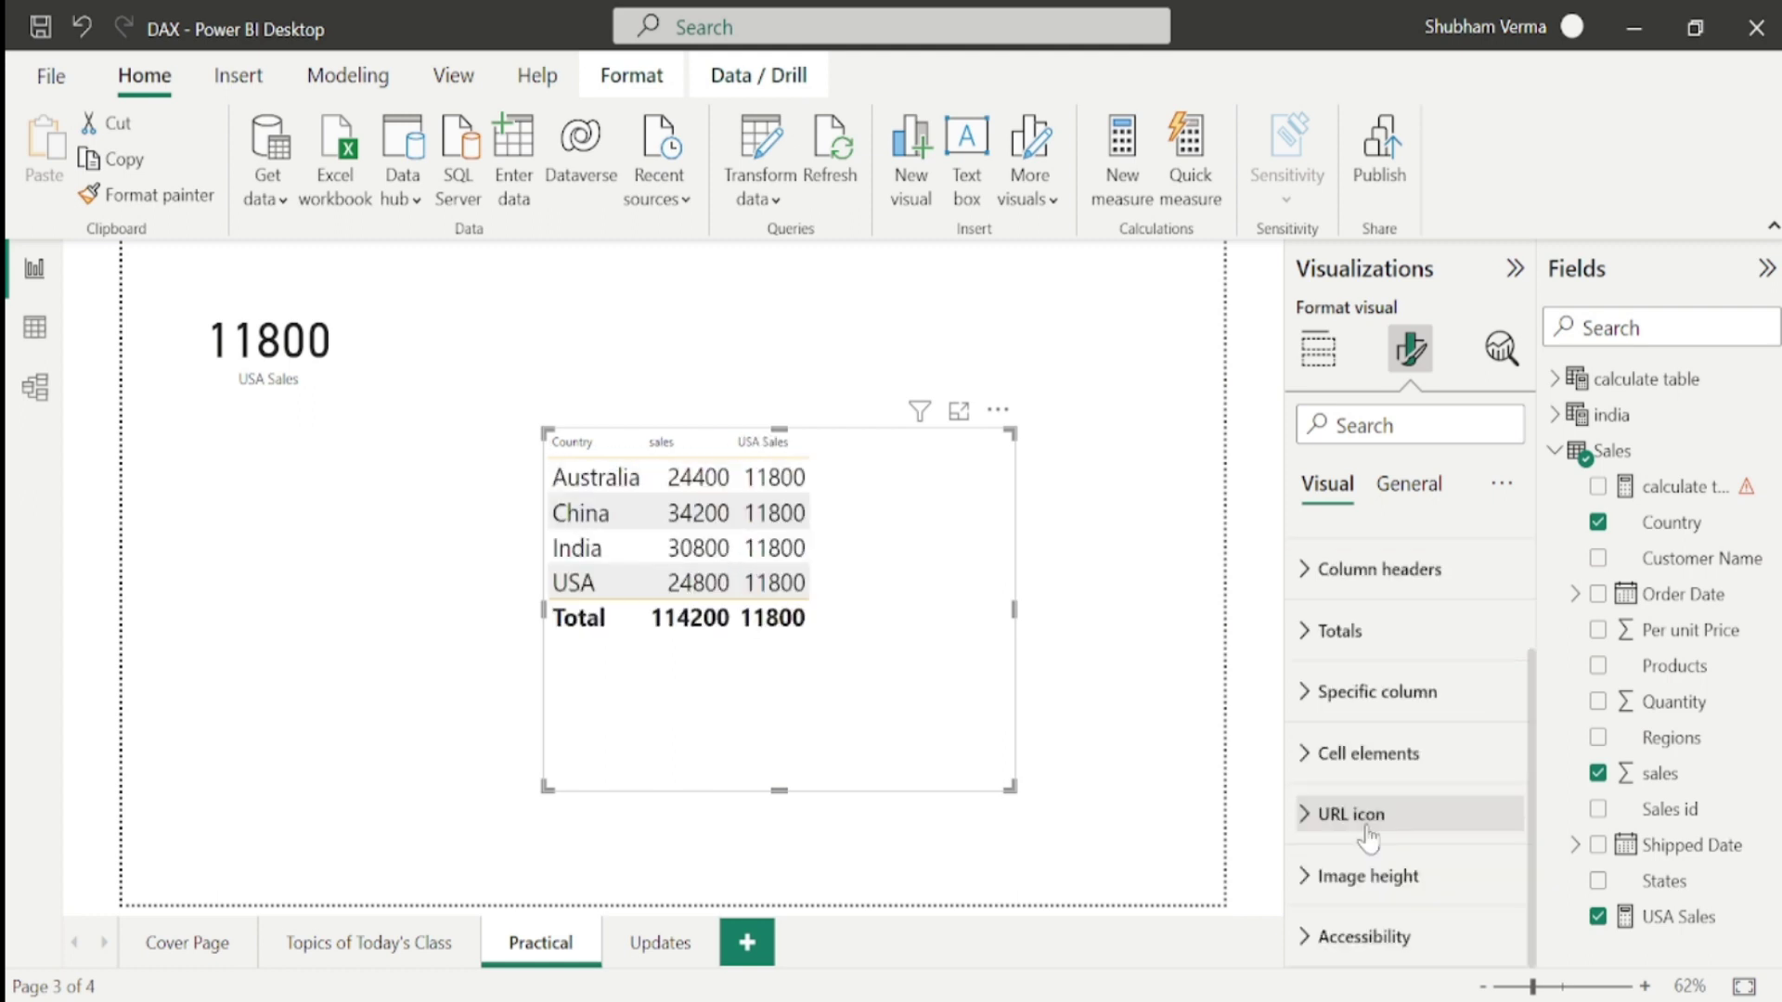
# Increase the font size of the table visual's column headers and move the visual directly below the USA Sales card.
pyautogui.click(1310, 575)
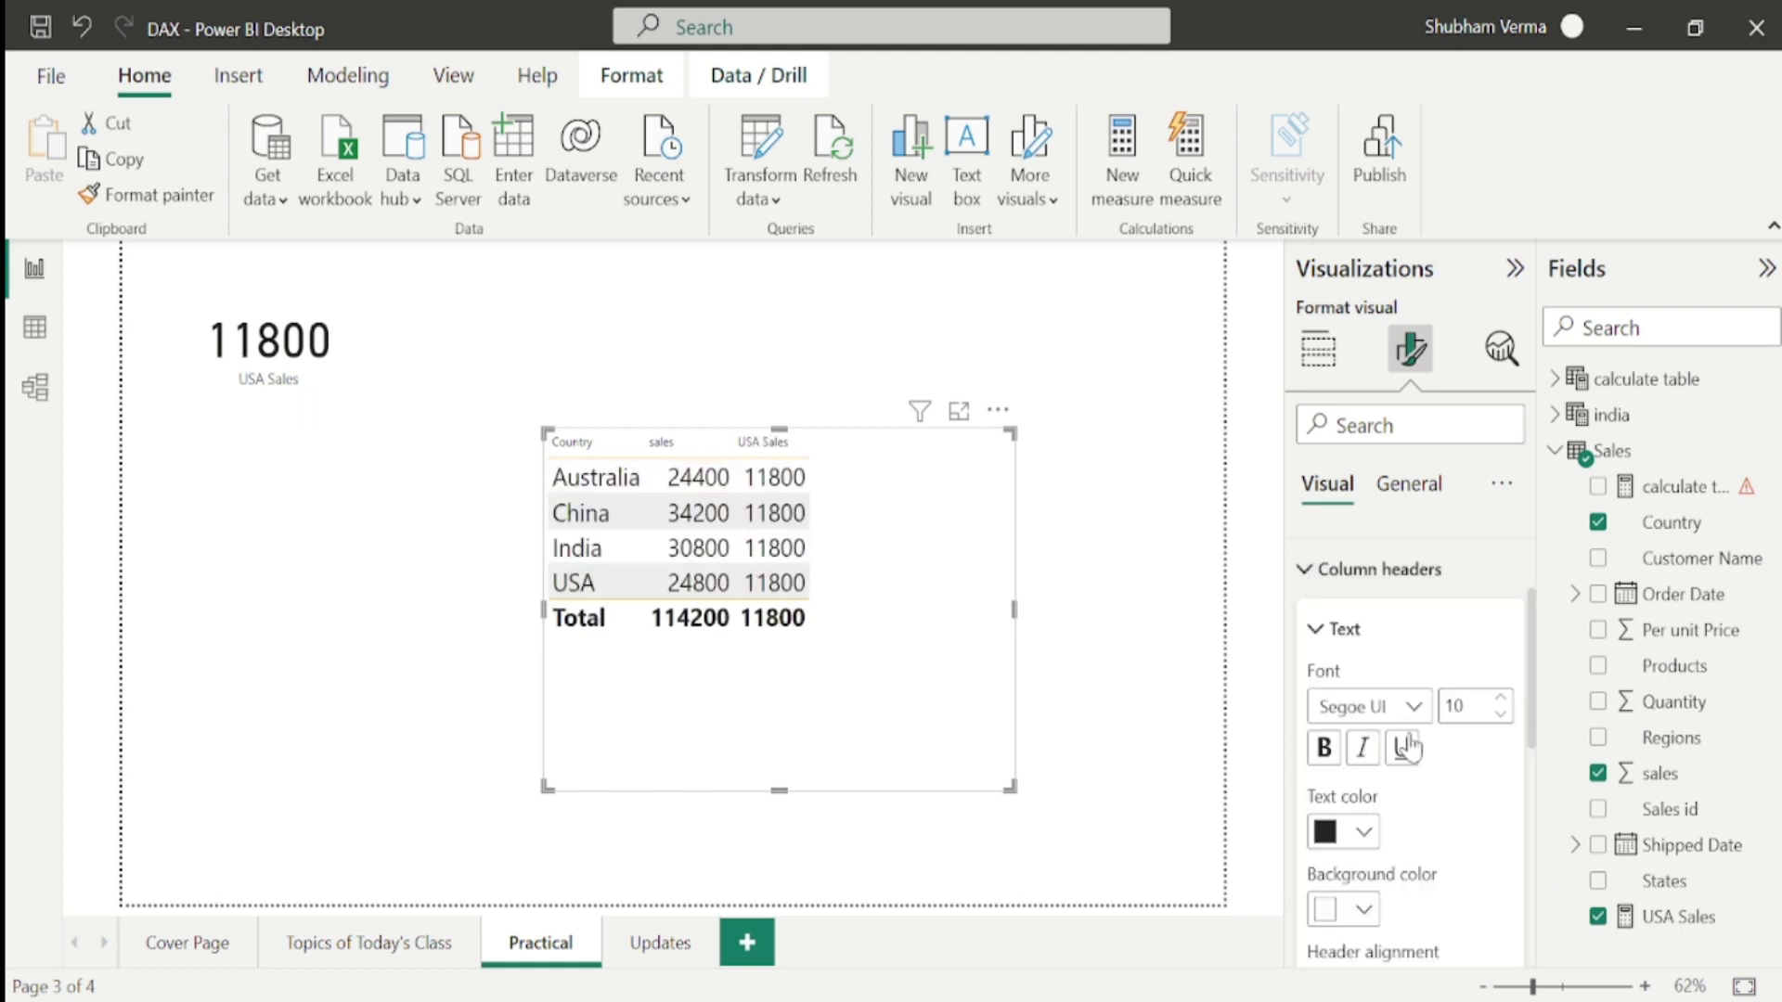
pyautogui.click(1500, 701)
pyautogui.click(1106, 727)
pyautogui.moveTo(926, 616); pyautogui.dragTo(600, 603)
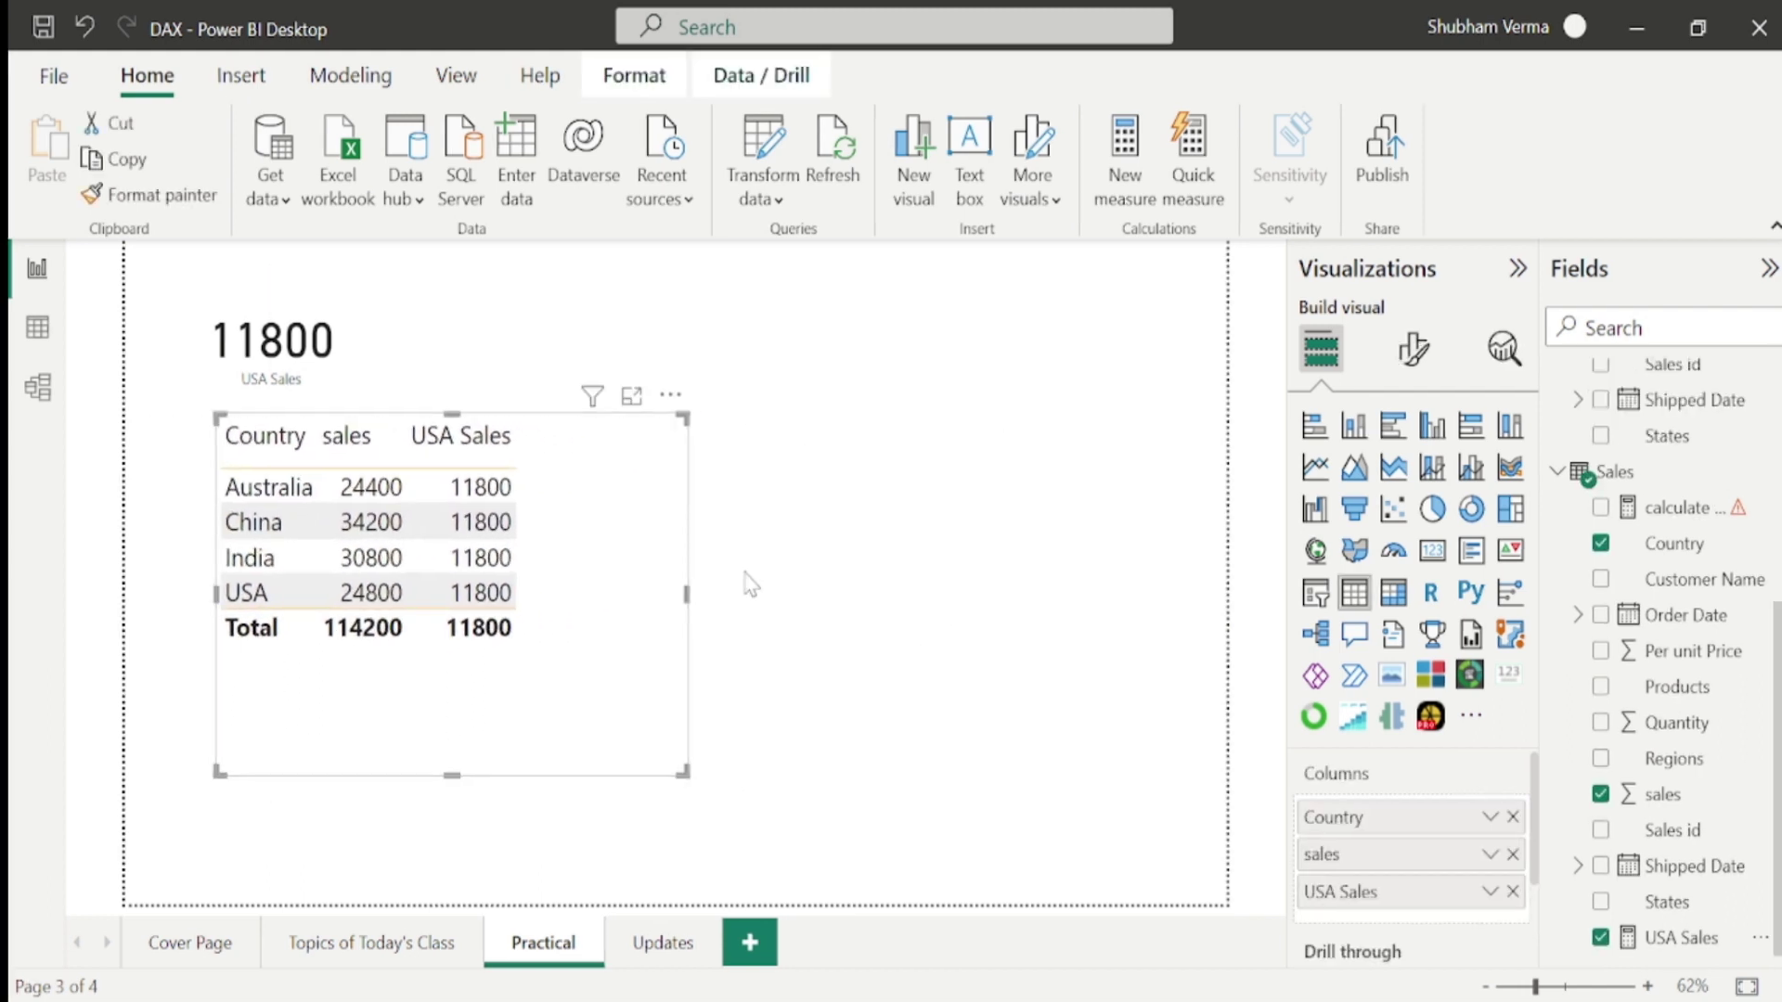
# Create a measure named Keepfilter in the Sales table from a copy of the USA Sales formula, including its USA and Florida filters.
pyautogui.click(1676, 939)
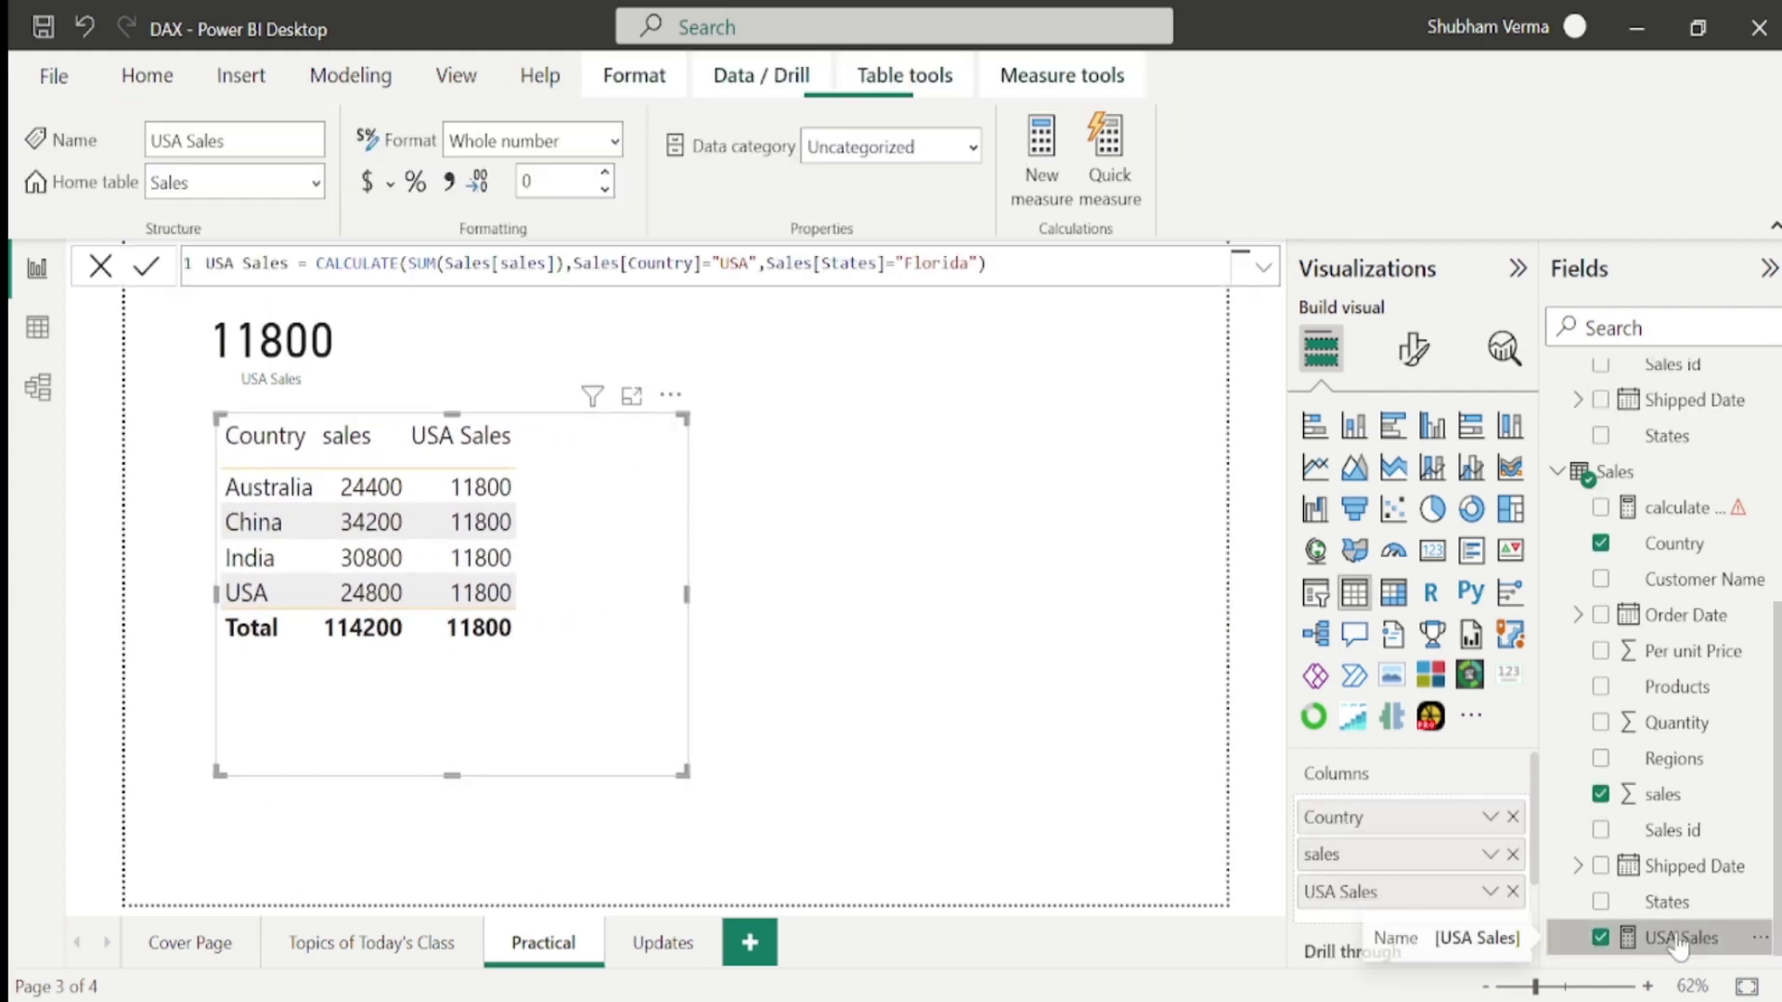
pyautogui.moveTo(987, 263); pyautogui.dragTo(120, 255)
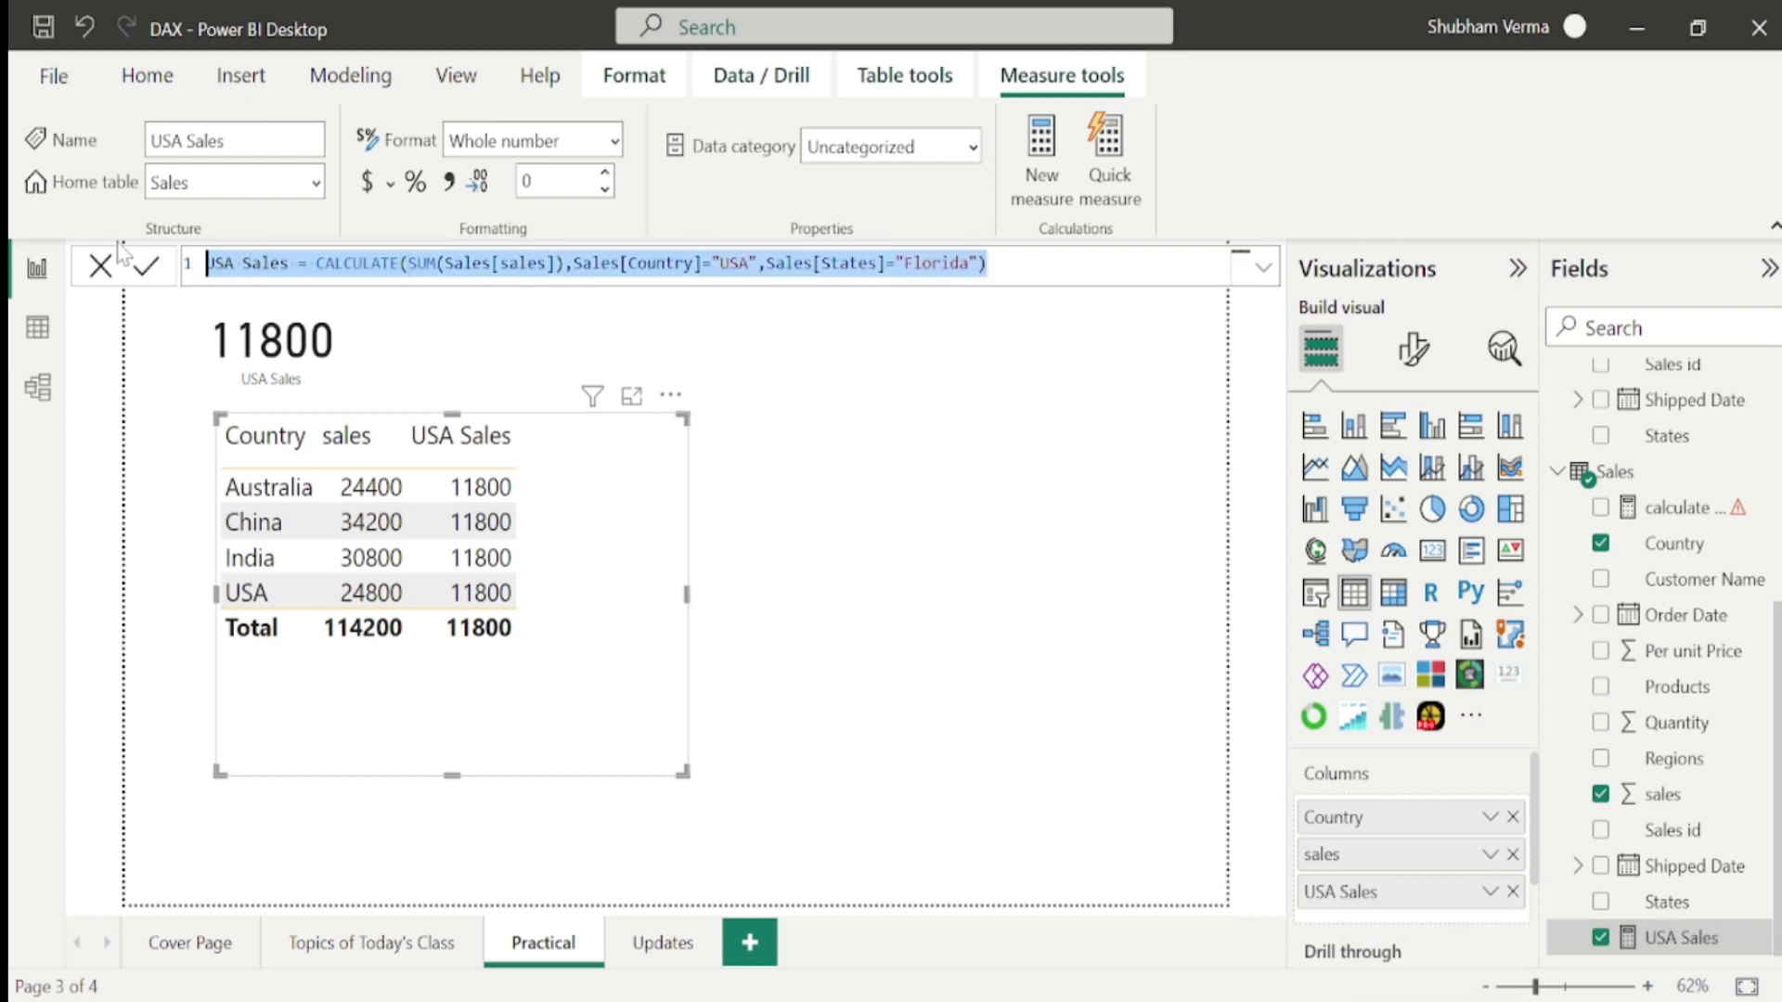
pyautogui.scroll(4, 1708, 556)
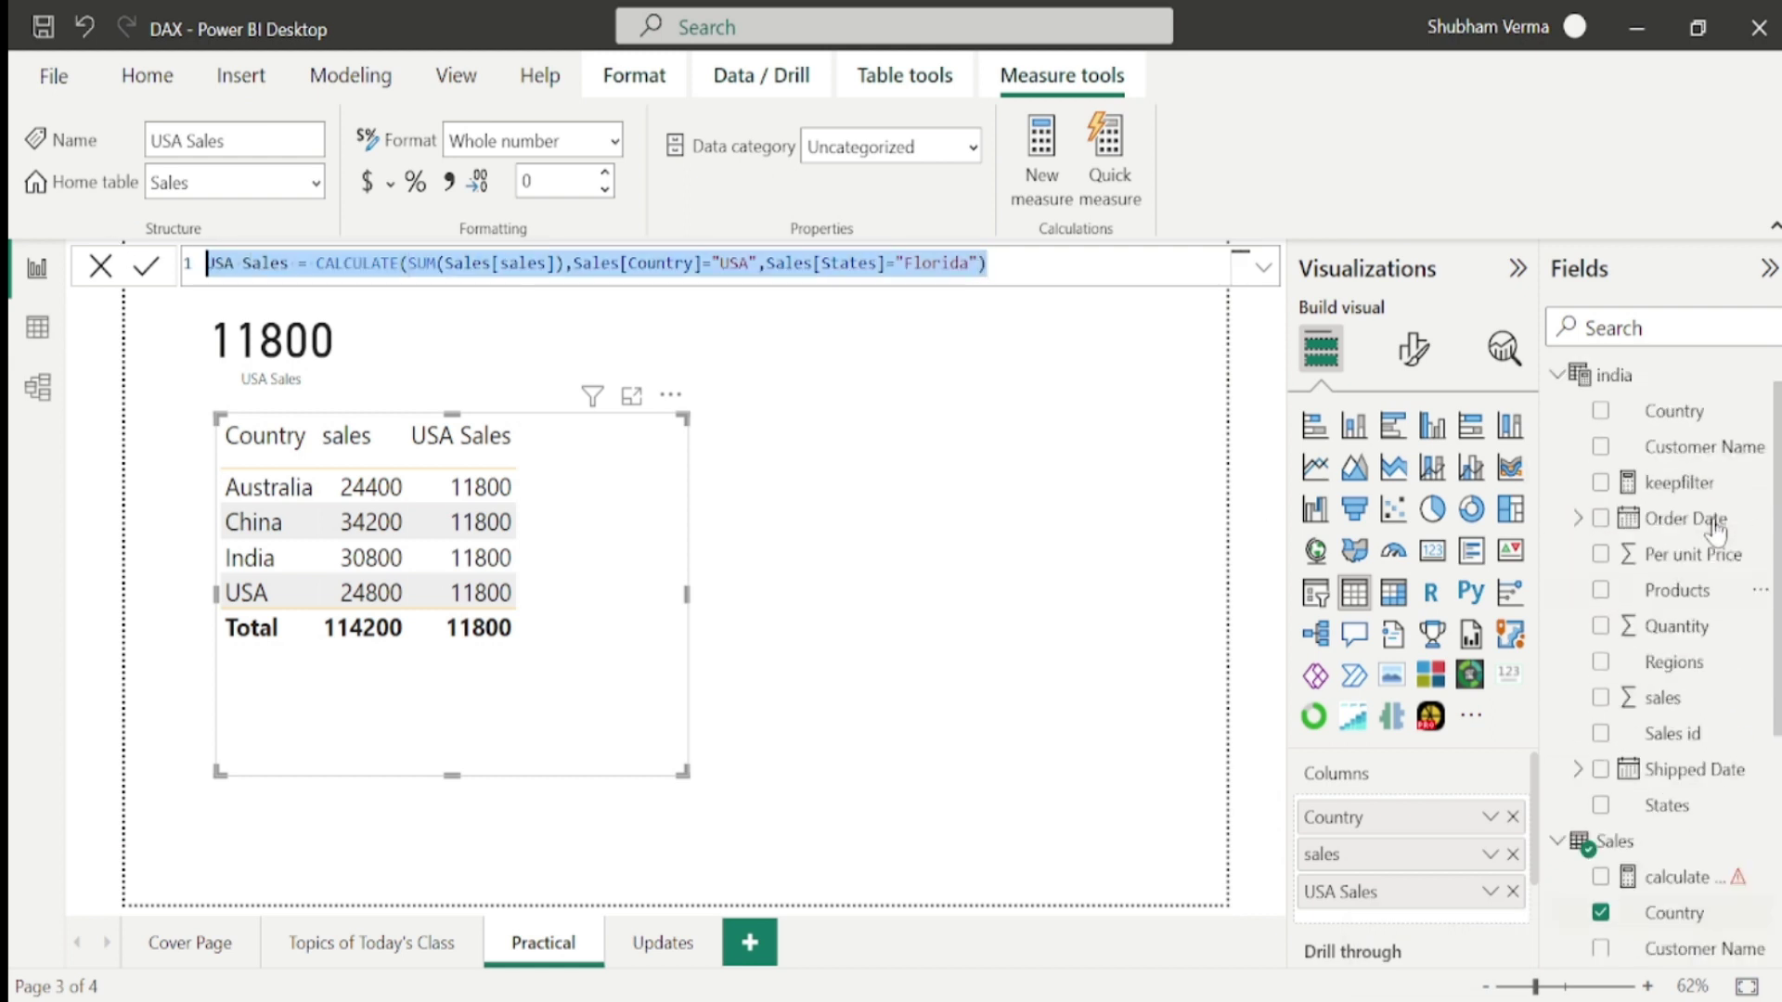
pyautogui.click(1753, 524)
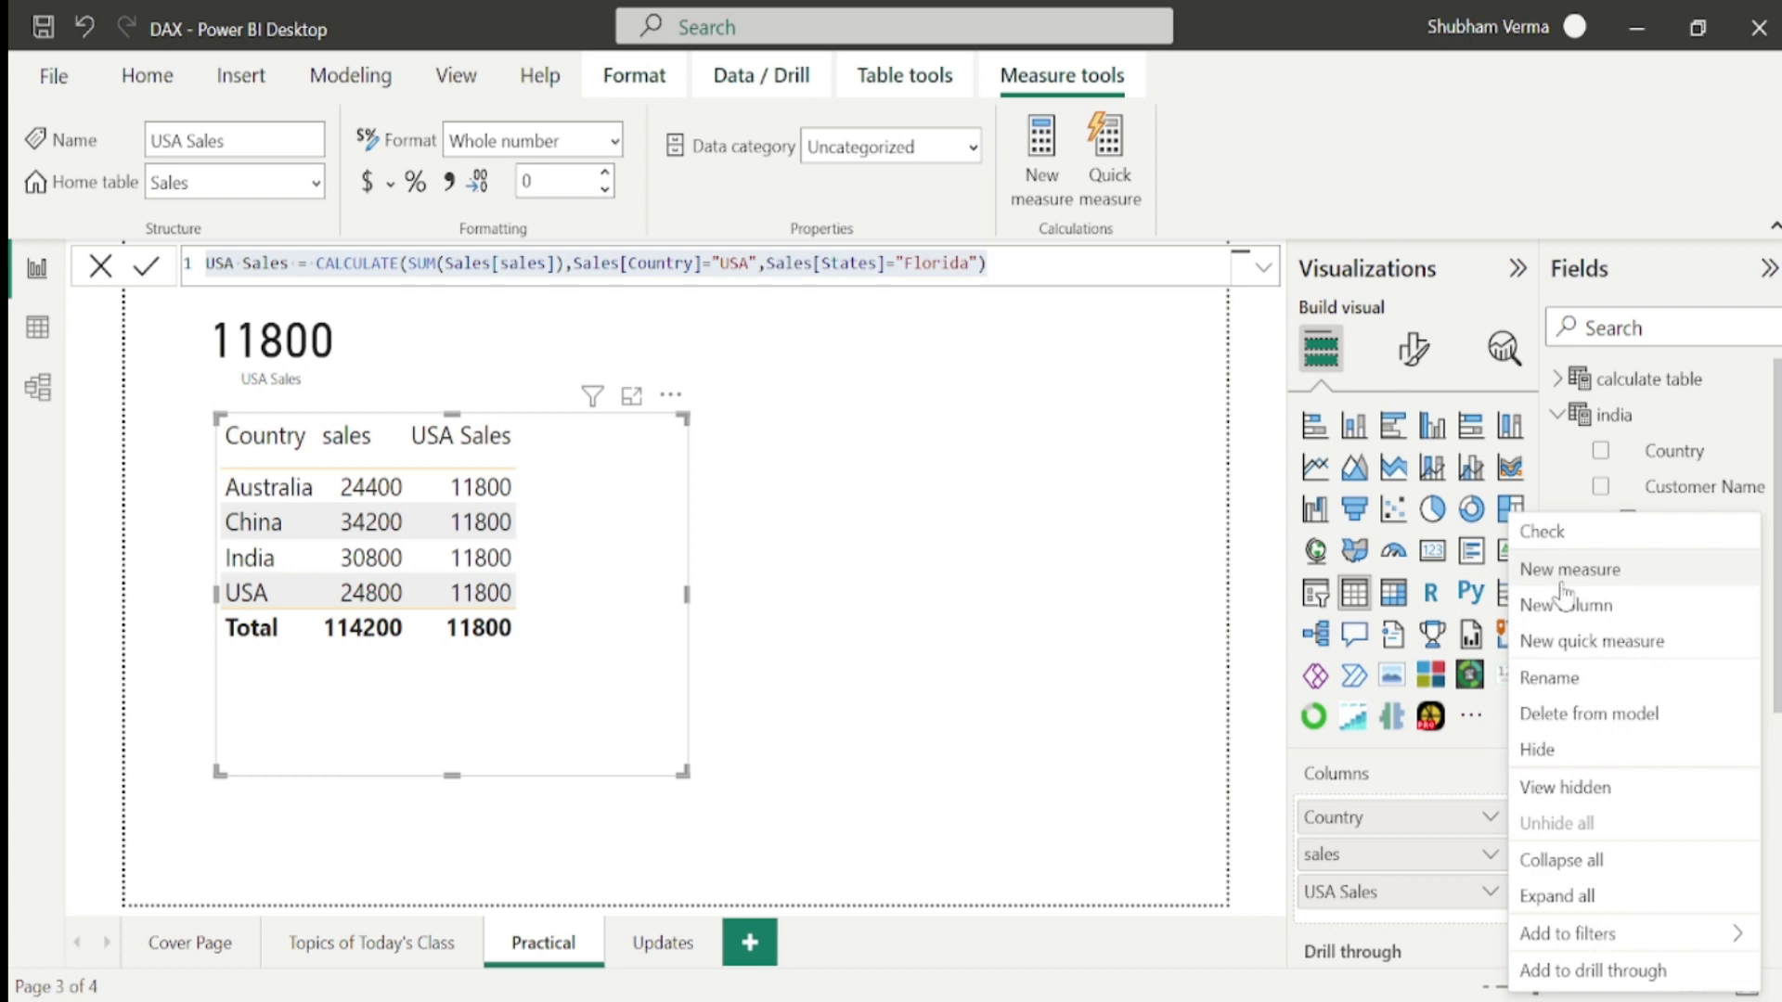
pyautogui.press('Escape')
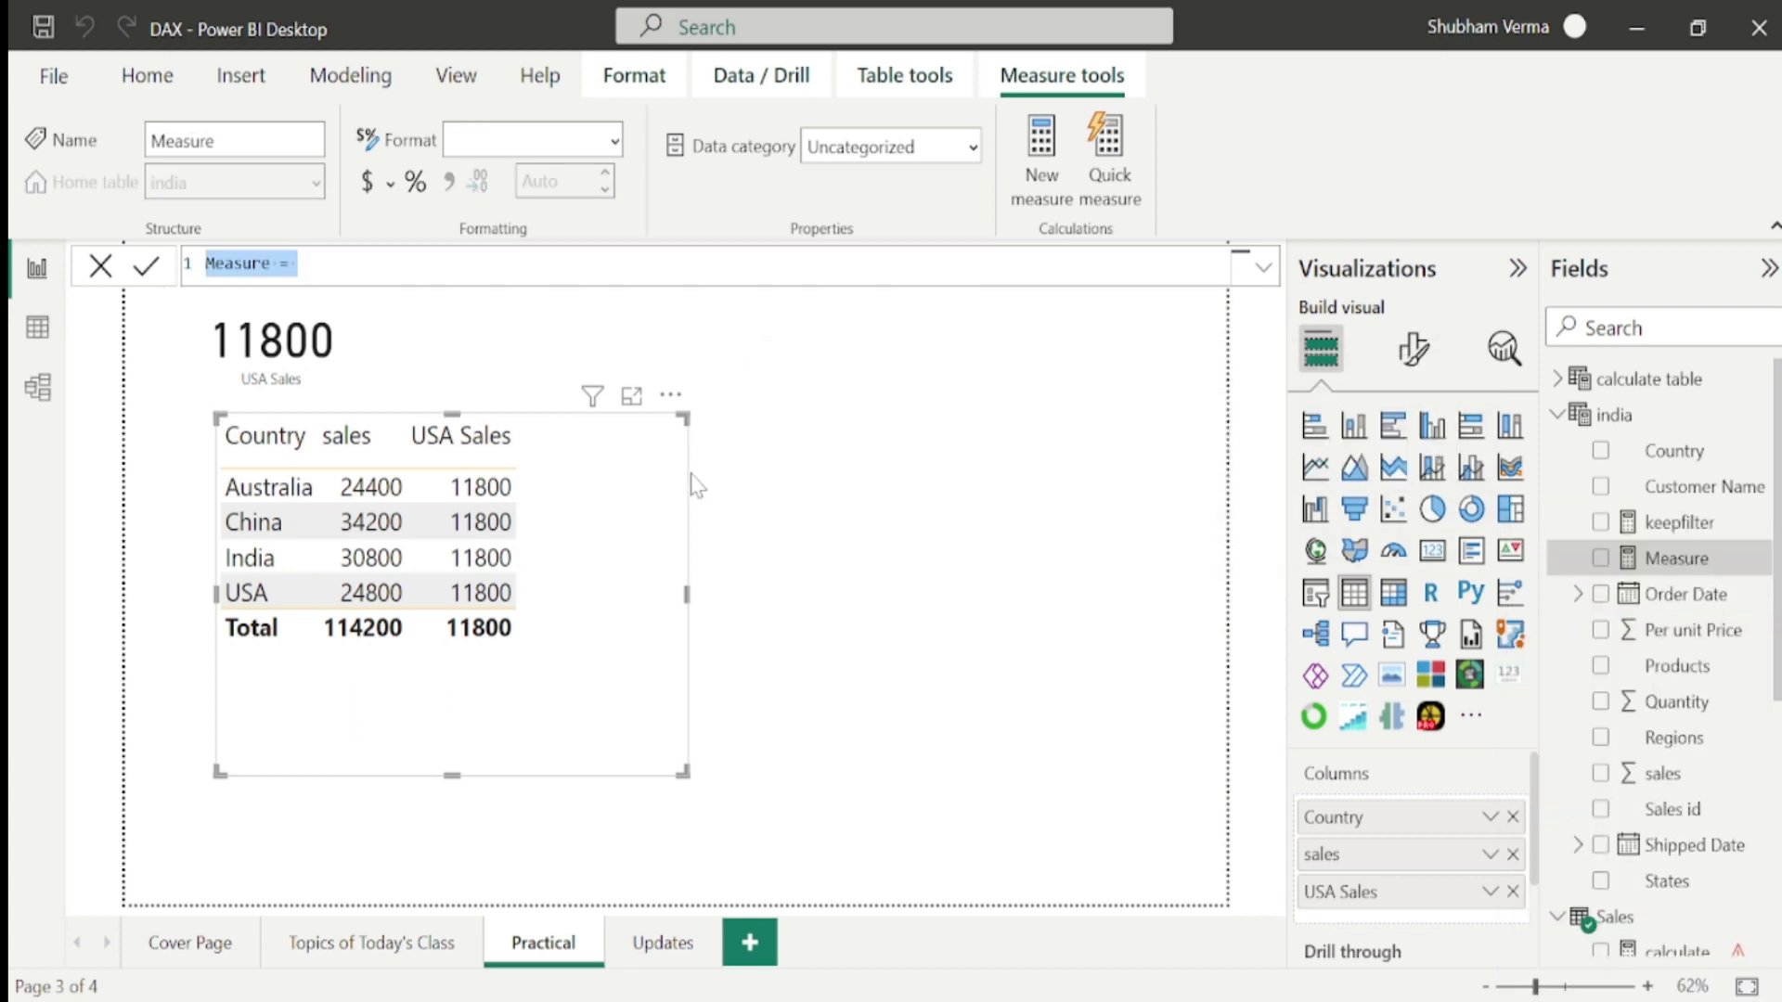
pyautogui.write('Keepfilter = CALCULATE(SUM(Sales[sales]),Sales[Country]="USA",Sales[States]="Florida")')
pyautogui.click(697, 484)
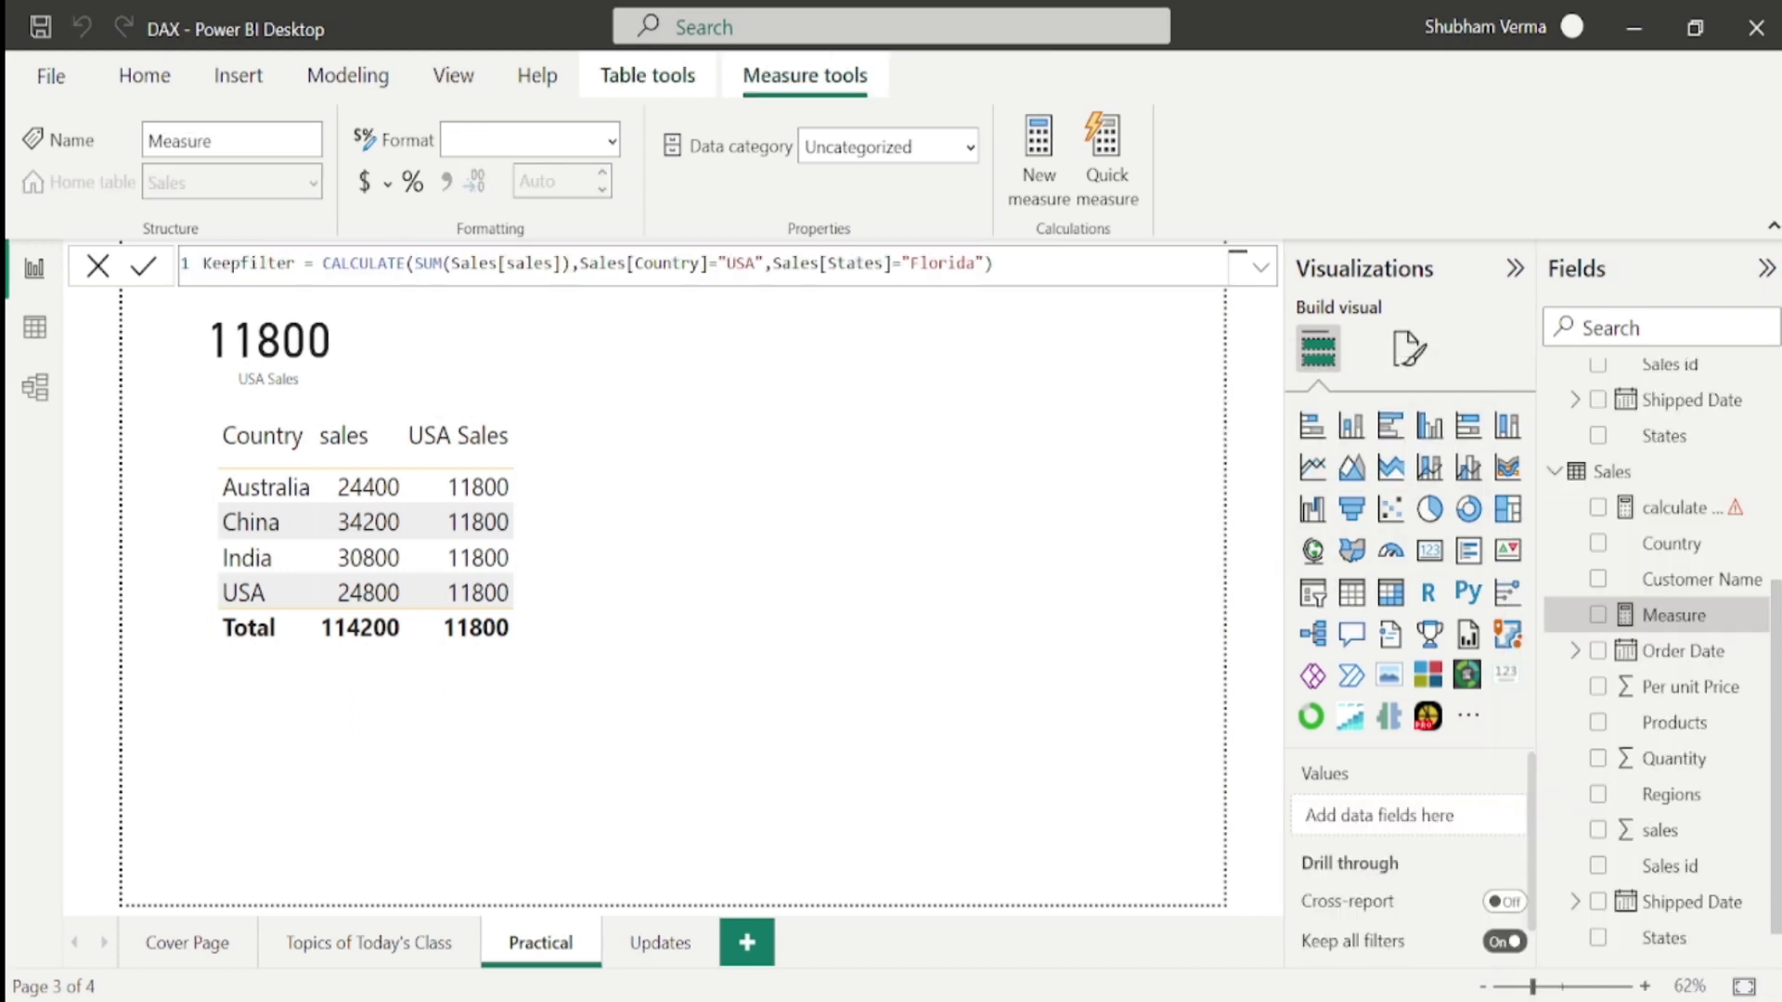
# Remove the Sales[States]="Florida" condition from the Keepfilter formula, close the CALCULATE expression after the USA filter, and commit the measure.
pyautogui.click(1236, 264)
pyautogui.press('BackSpace')
pyautogui.press('BackSpace')
pyautogui.press('BackSpace')
pyautogui.press('BackSpace')
pyautogui.press('BackSpace')
pyautogui.press('BackSpace')
pyautogui.press('BackSpace')
pyautogui.press('BackSpace')
pyautogui.press('BackSpace')
pyautogui.press('BackSpace')
pyautogui.press('BackSpace')
pyautogui.press('BackSpace')
pyautogui.press('BackSpace')
pyautogui.press('BackSpace')
pyautogui.press('BackSpace')
pyautogui.press('BackSpace')
pyautogui.press('BackSpace')
pyautogui.press('BackSpace')
pyautogui.press('BackSpace')
pyautogui.press('BackSpace')
pyautogui.press('BackSpace')
pyautogui.press('BackSpace')
pyautogui.press('BackSpace')
pyautogui.press('BackSpace')
pyautogui.press('BackSpace')
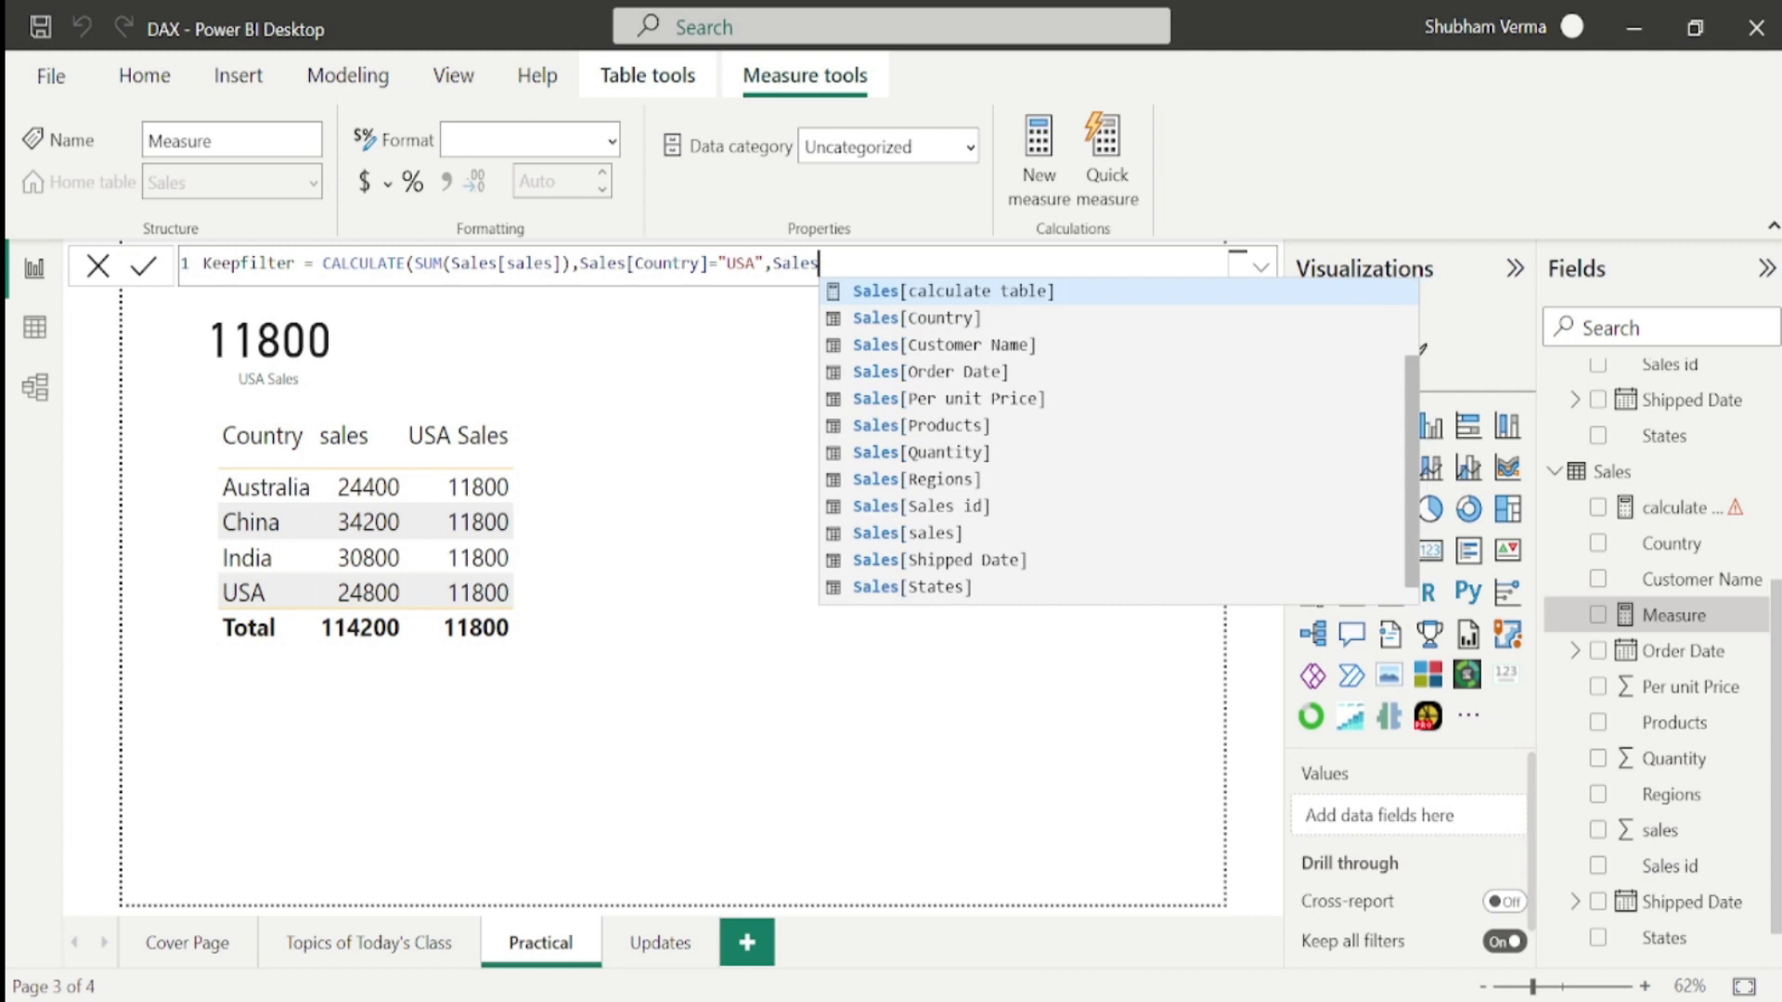
pyautogui.write(')')
pyautogui.press('Return')
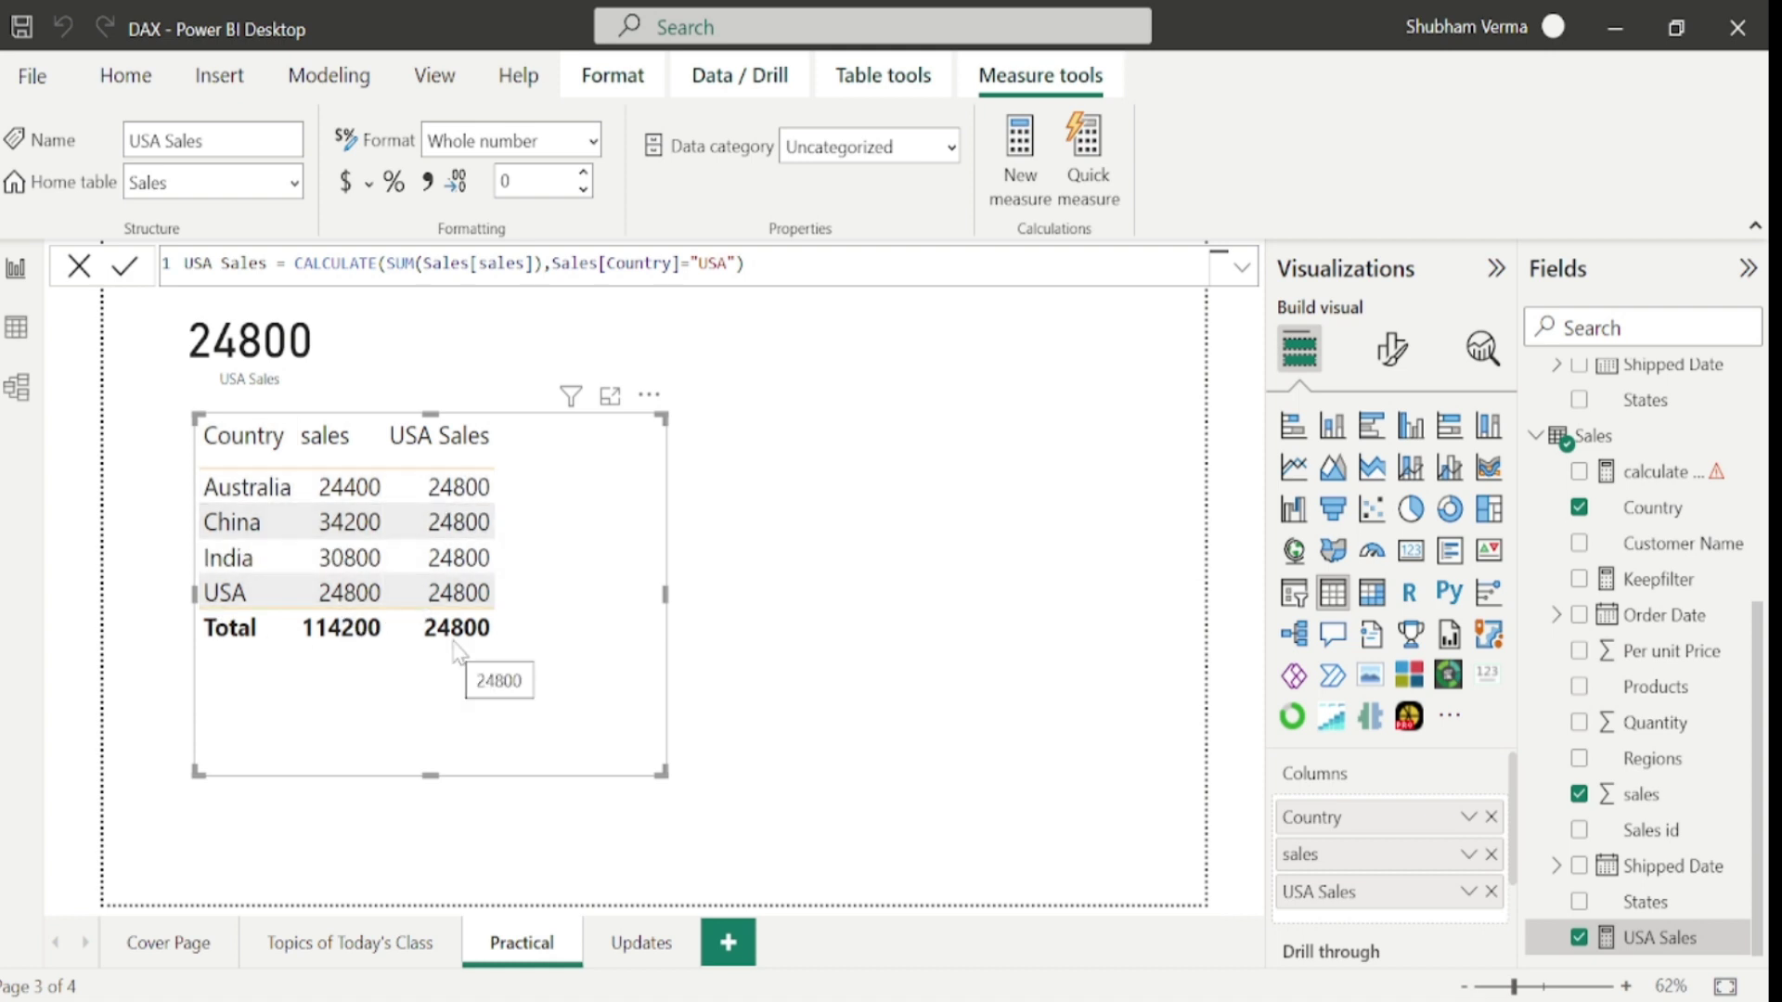
# Copy the complete USA Sales formula into a new measure in the india table.
pyautogui.press('Escape')
pyautogui.moveTo(745, 264); pyautogui.dragTo(183, 263)
pyautogui.hotkey('ctrl', 'c')
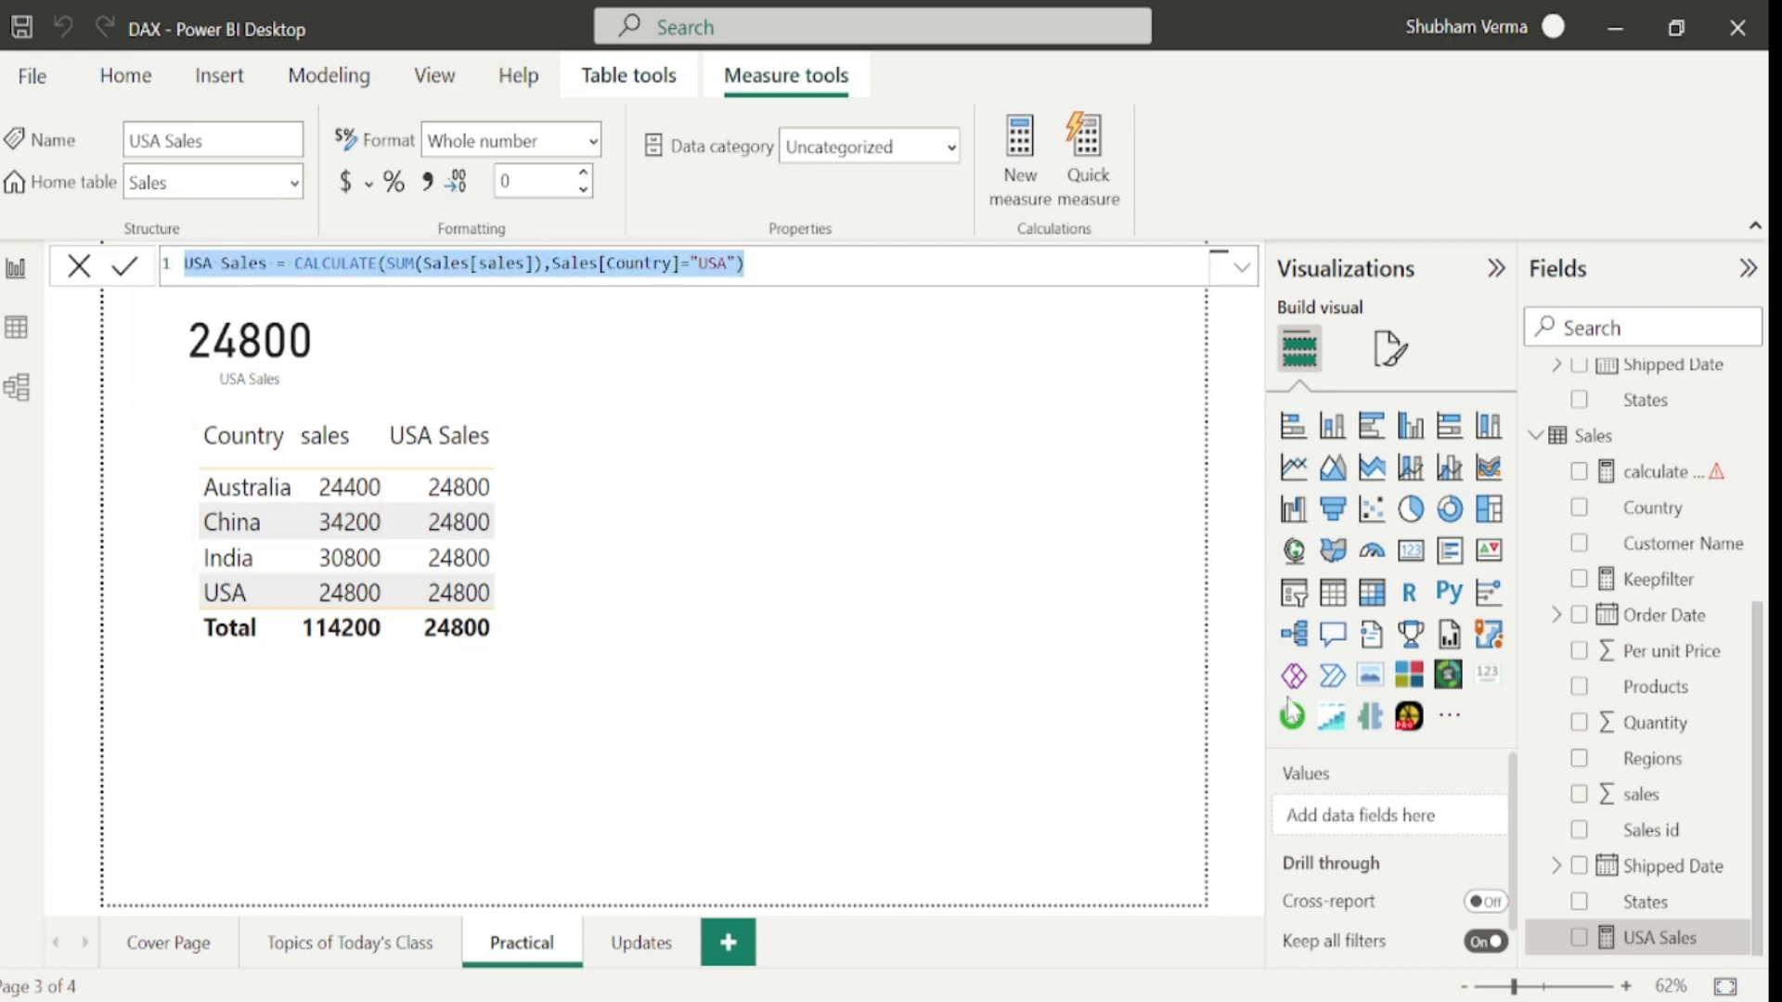
pyautogui.scroll(1, 1671, 557)
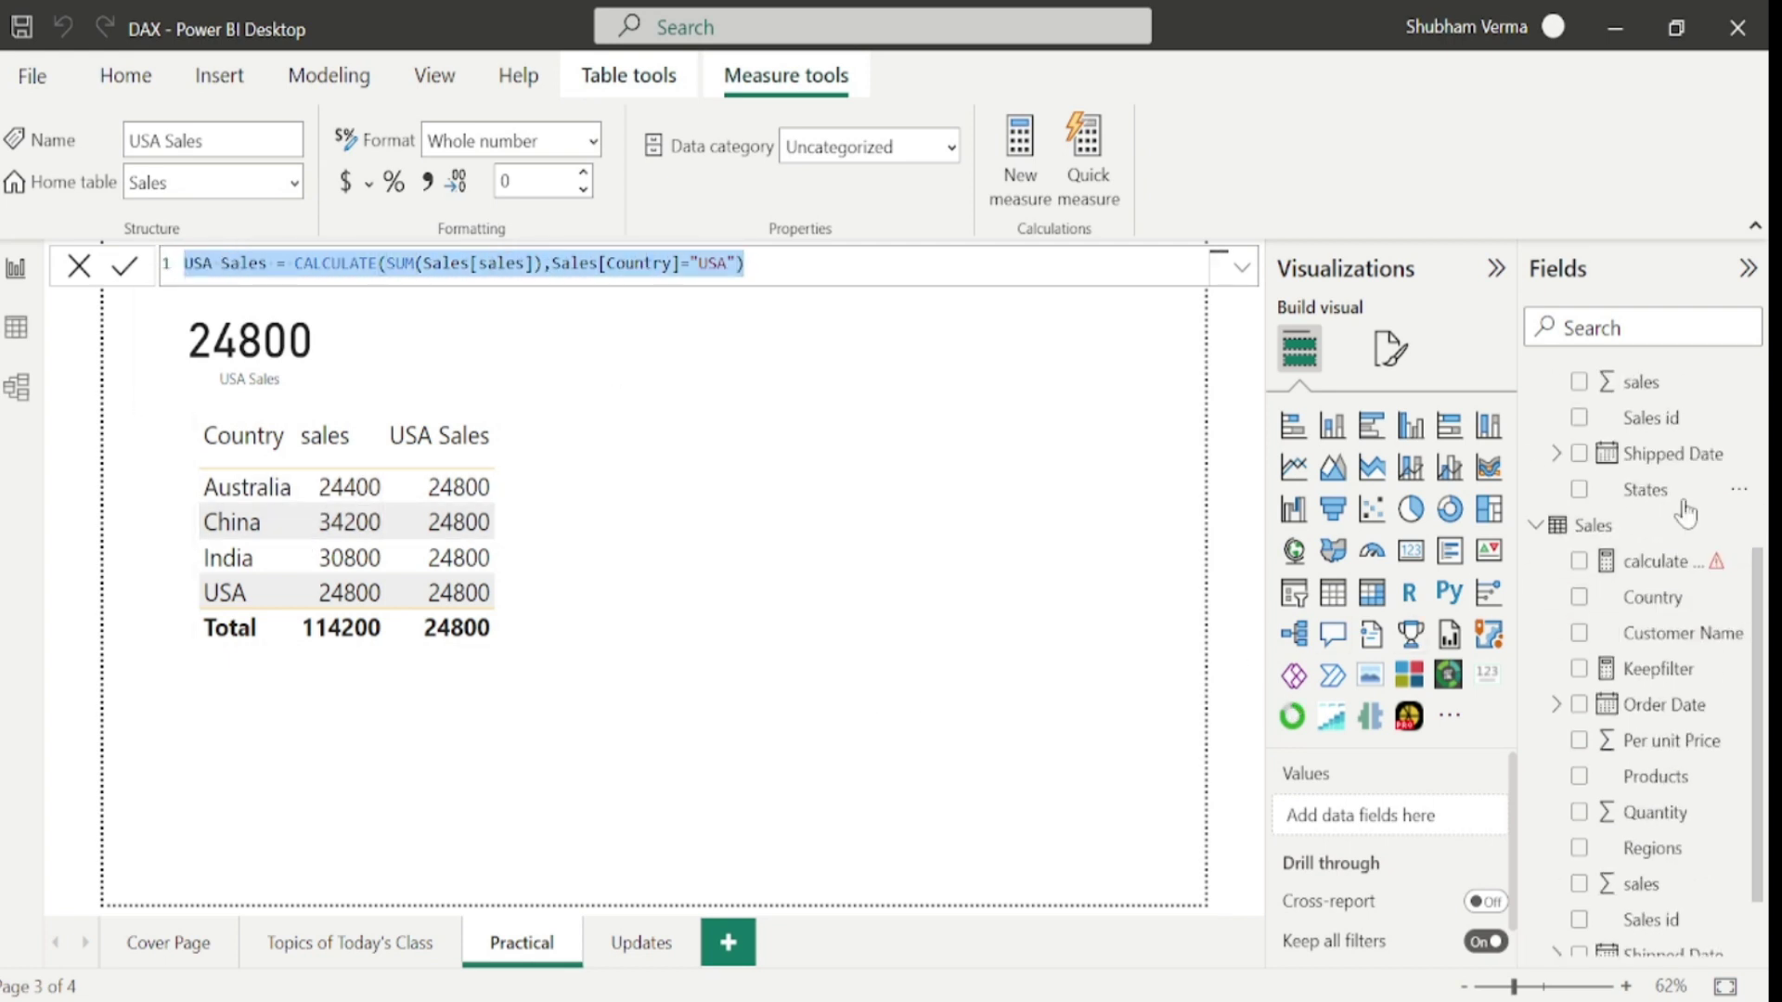
pyautogui.click(1733, 453)
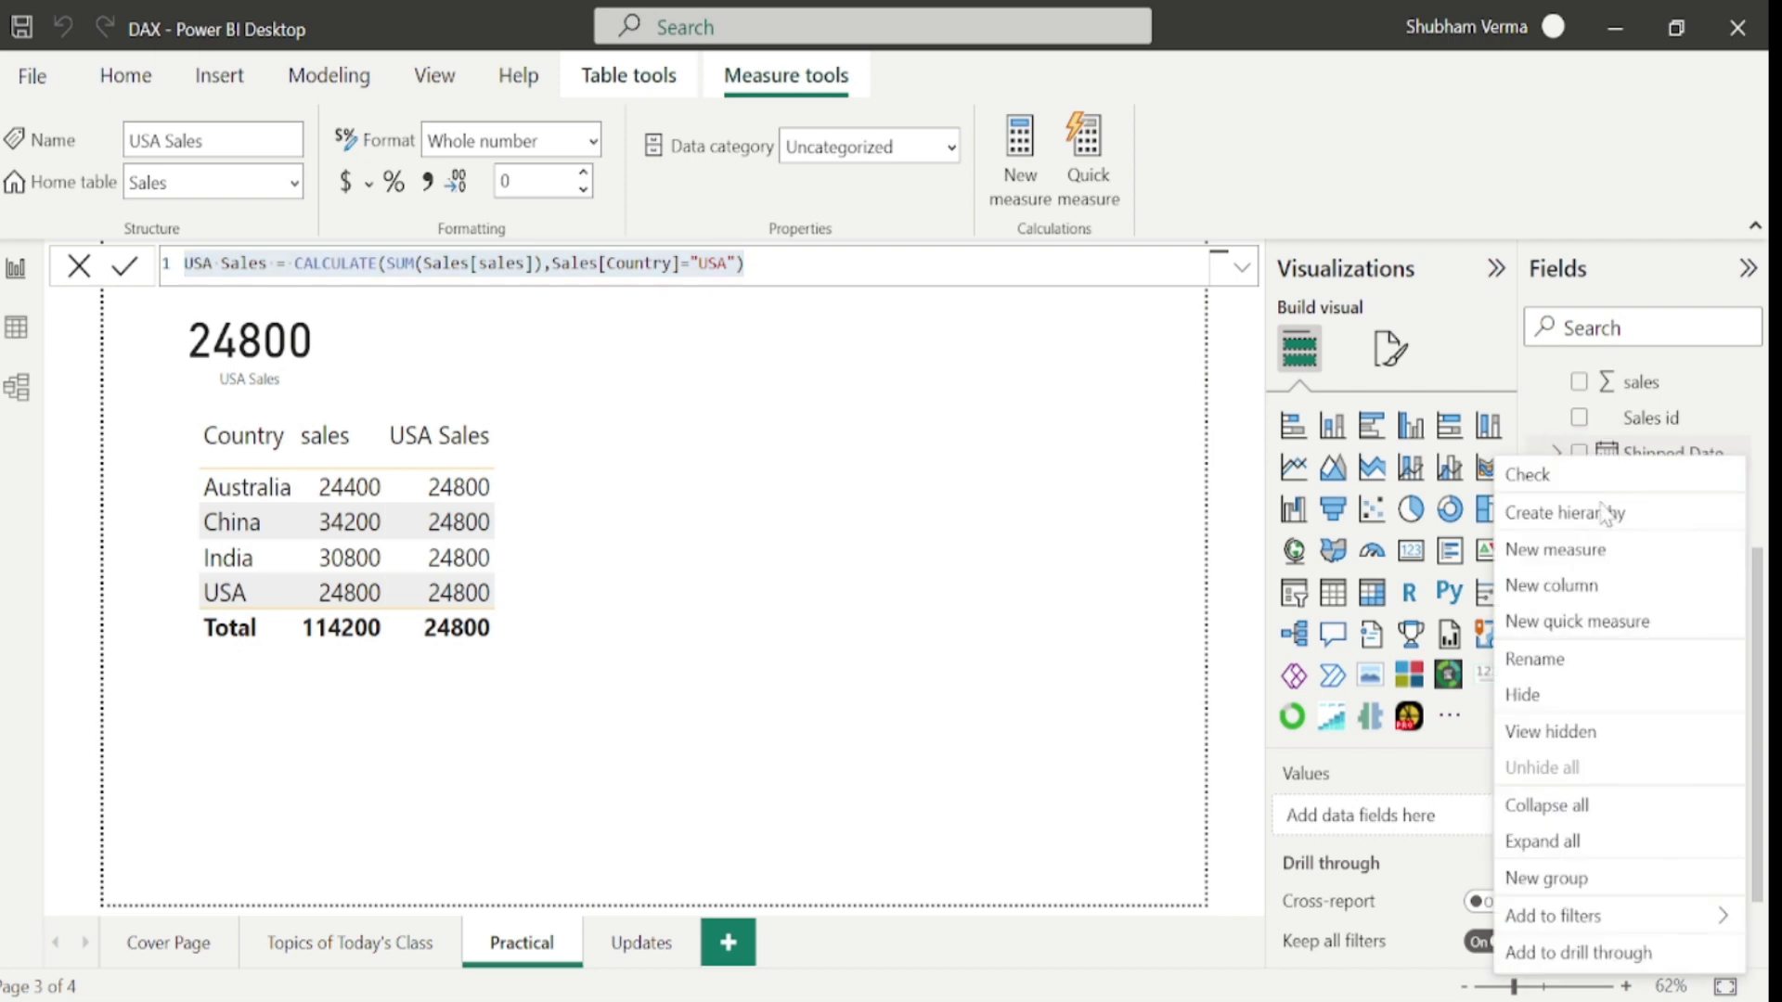
pyautogui.click(1565, 549)
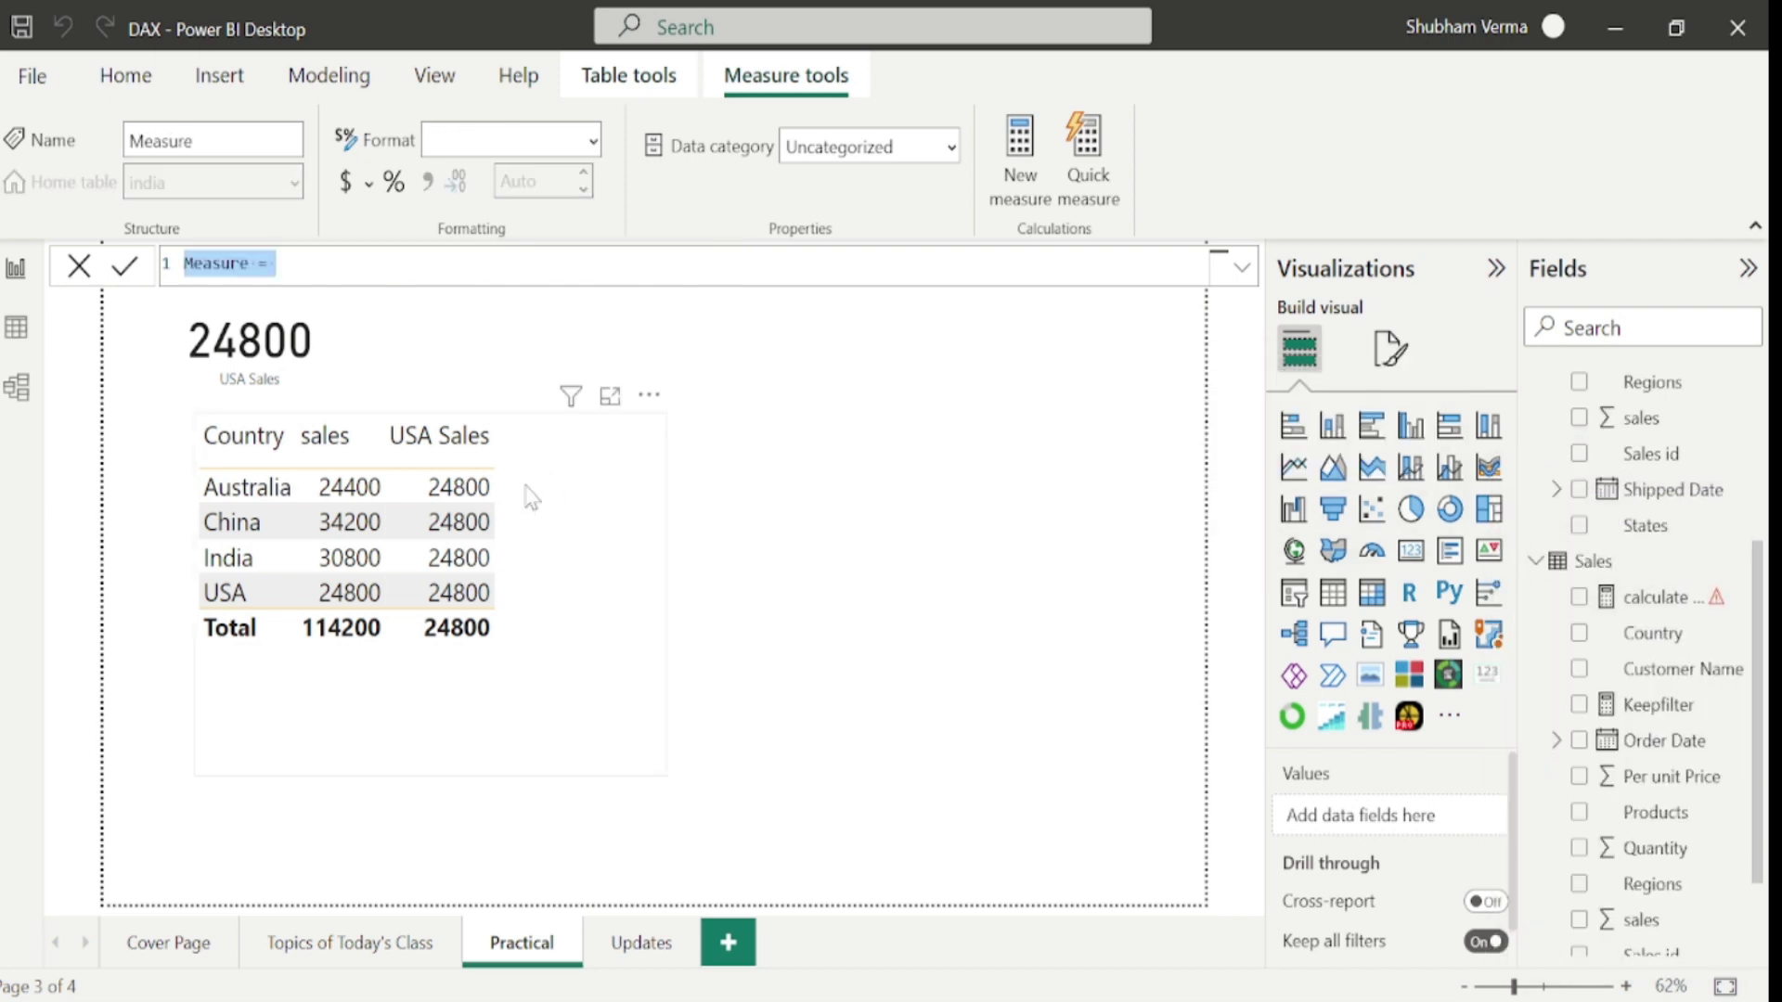
pyautogui.hotkey('ctrl', 'v')
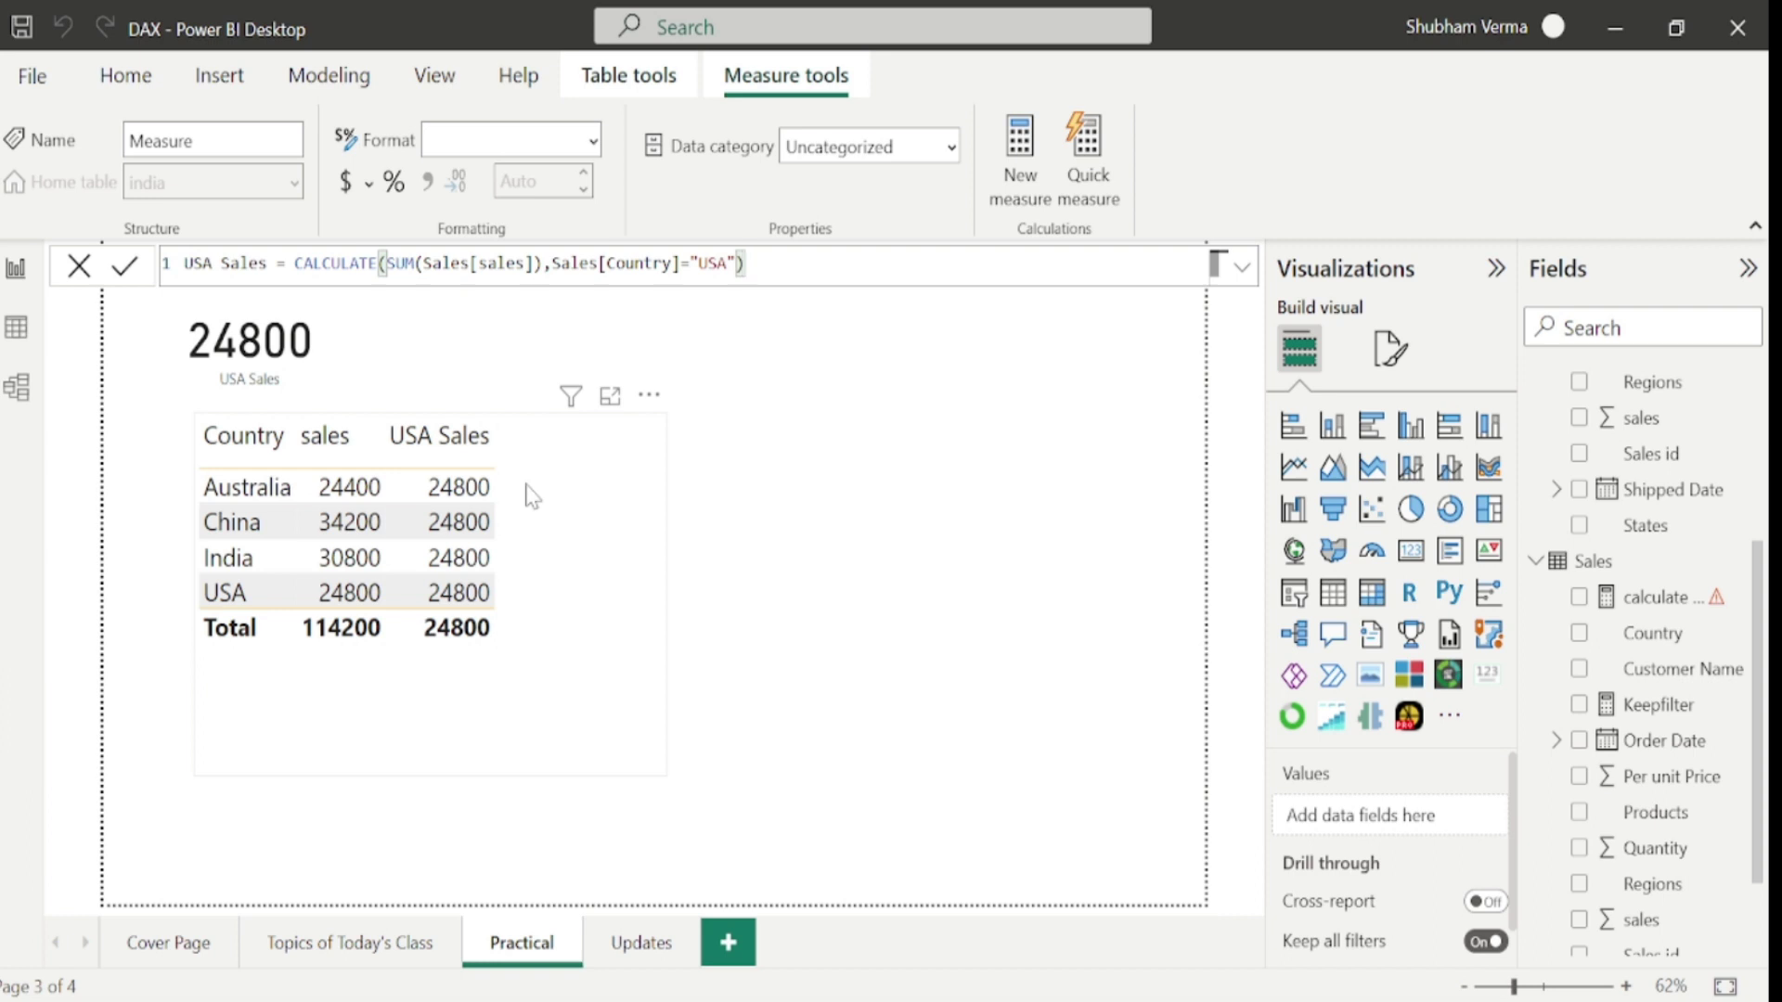
# Replace the name USA Sales with keepfilter in the new measure's formula.
pyautogui.click(276, 264)
pyautogui.moveTo(276, 264); pyautogui.dragTo(153, 278)
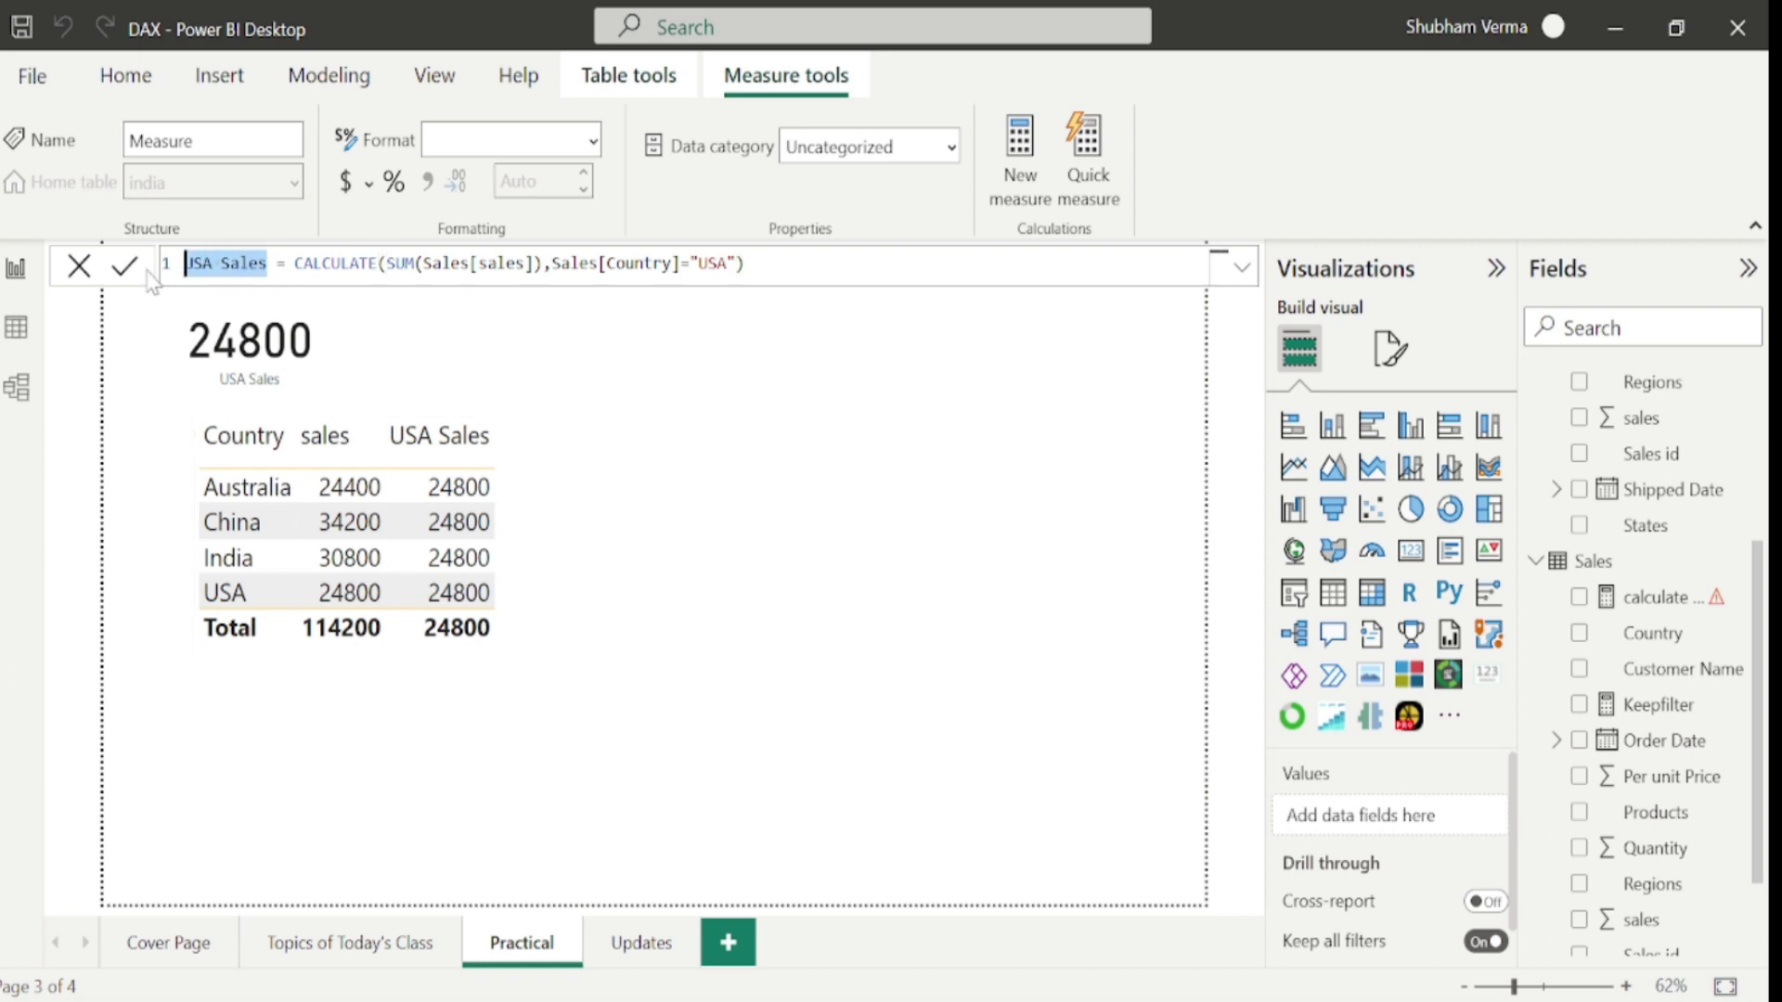
pyautogui.write('keep')
pyautogui.write('filter')
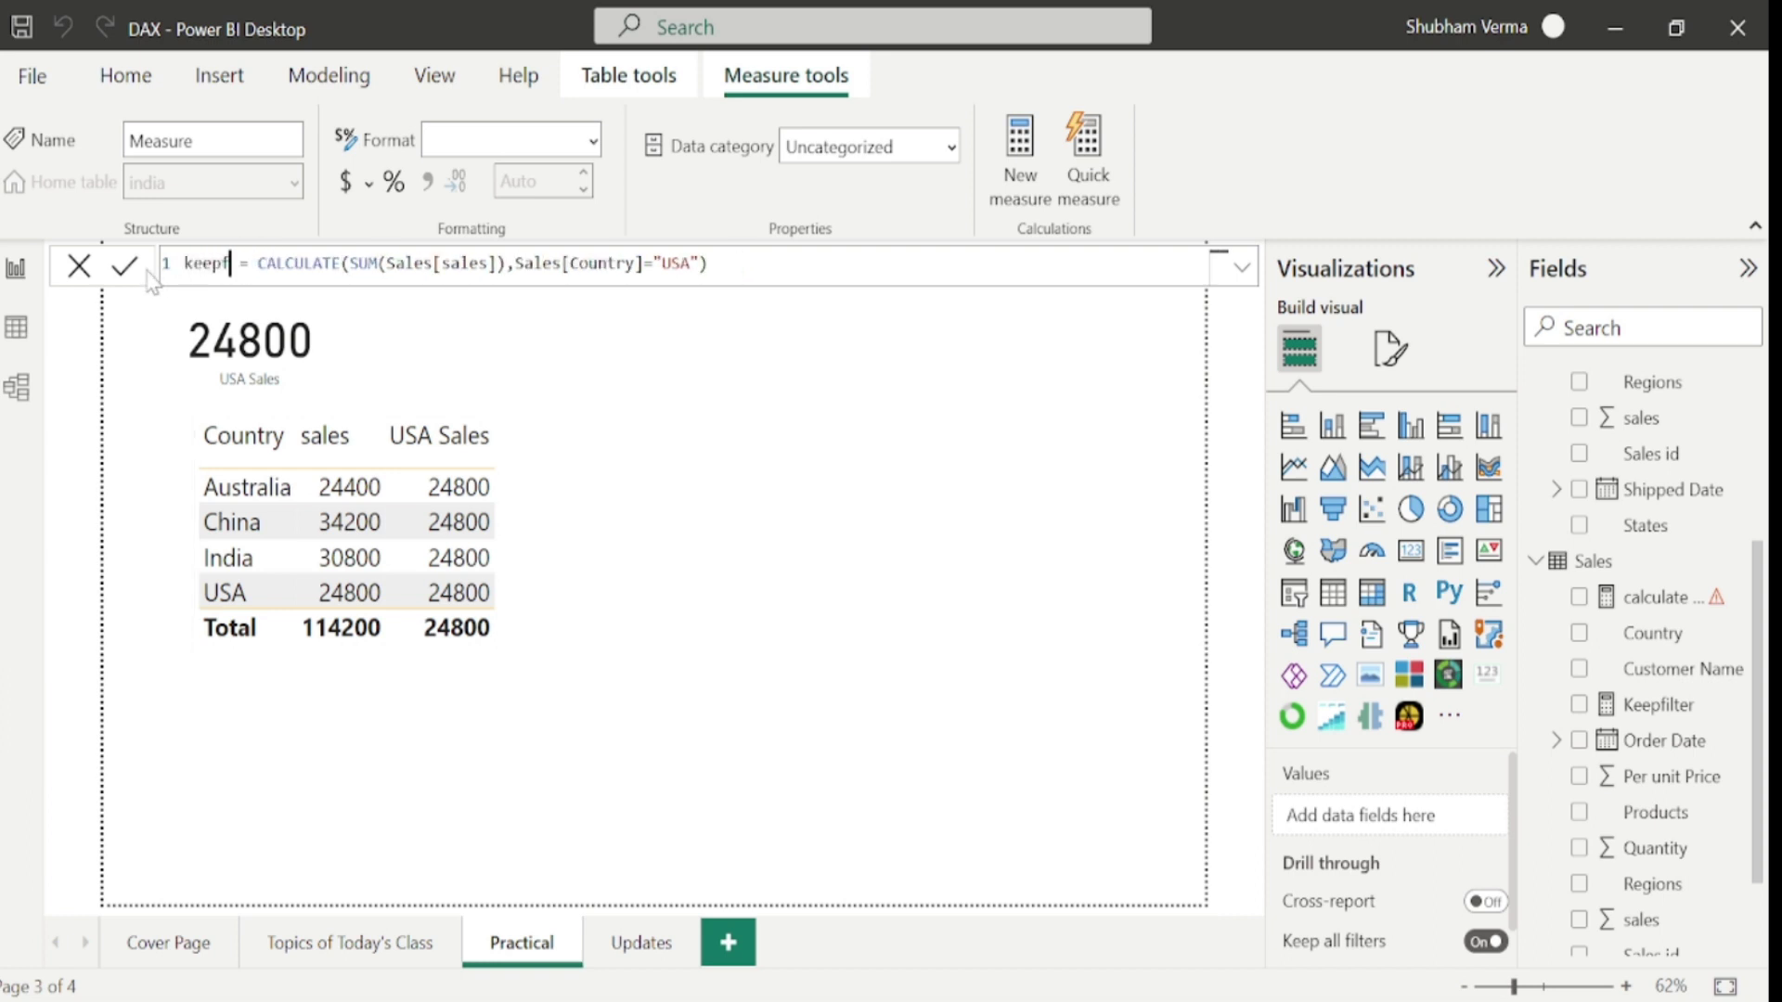
pyautogui.press('BackSpace')
# Wrap the Sales[Country]="USA" condition of the india table's Keepfilter measure in KEEPFILTERS, commit it, and add the measure to the table visual.
pyautogui.click(561, 263)
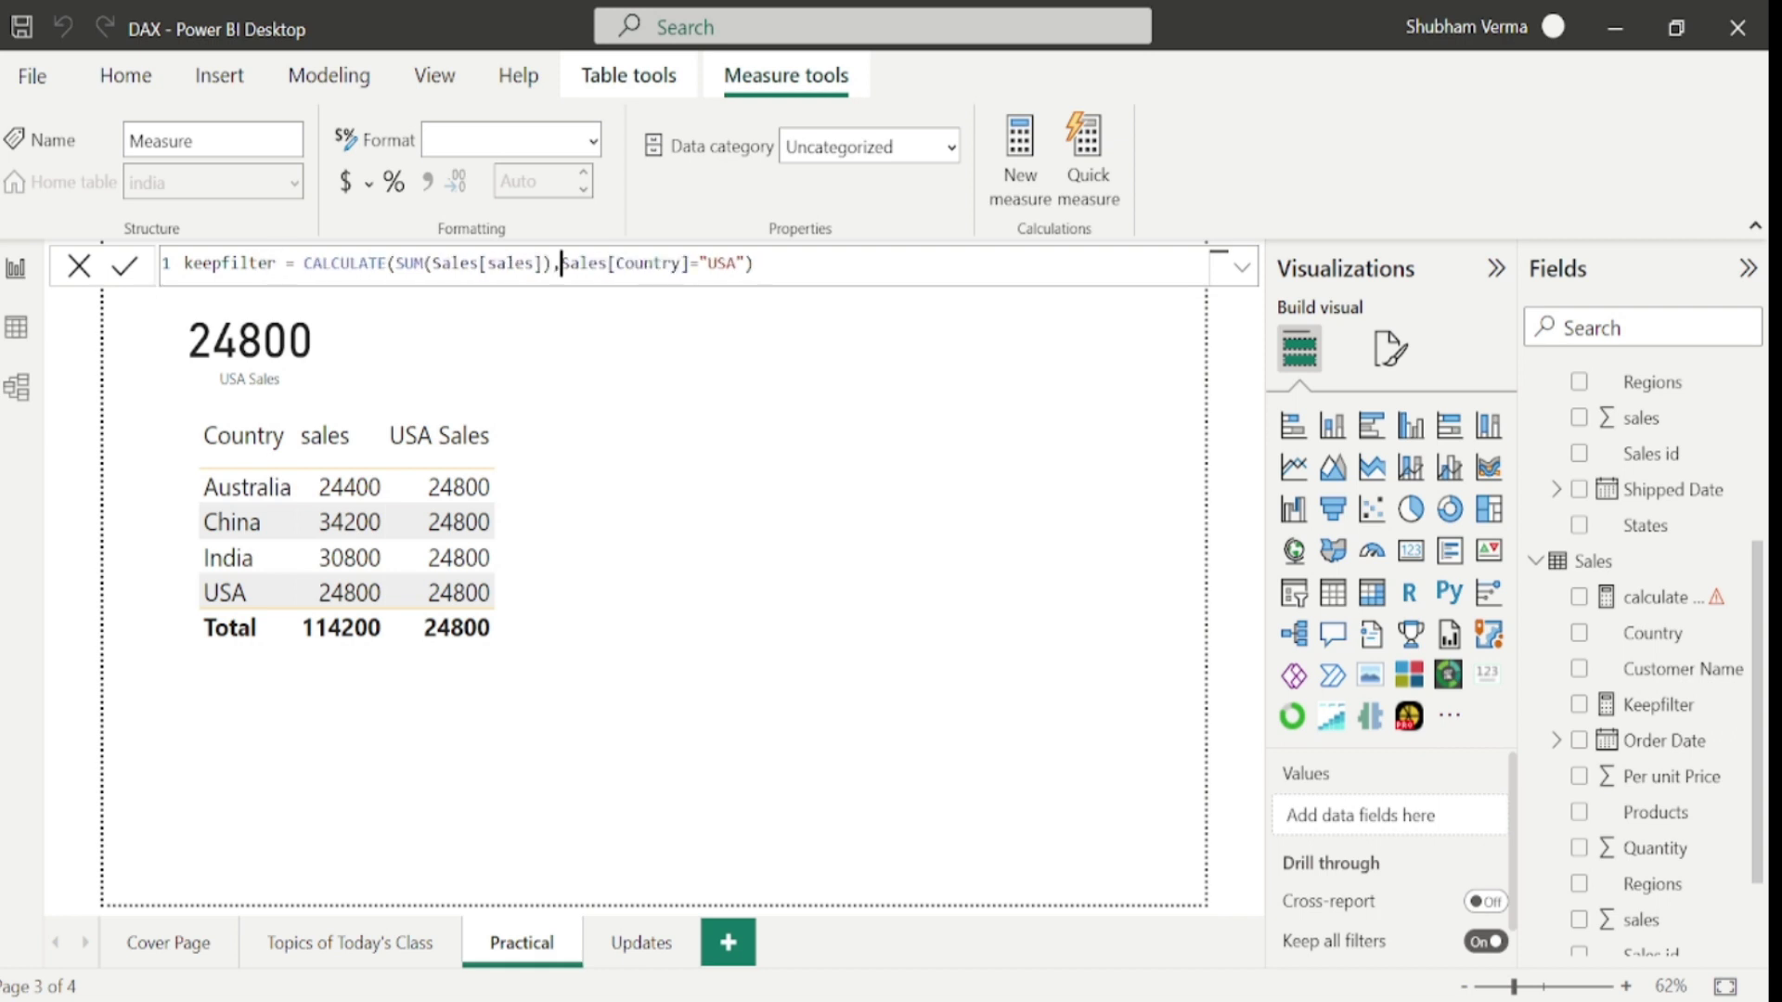
pyautogui.press('Return')
pyautogui.click(561, 263)
pyautogui.write('k')
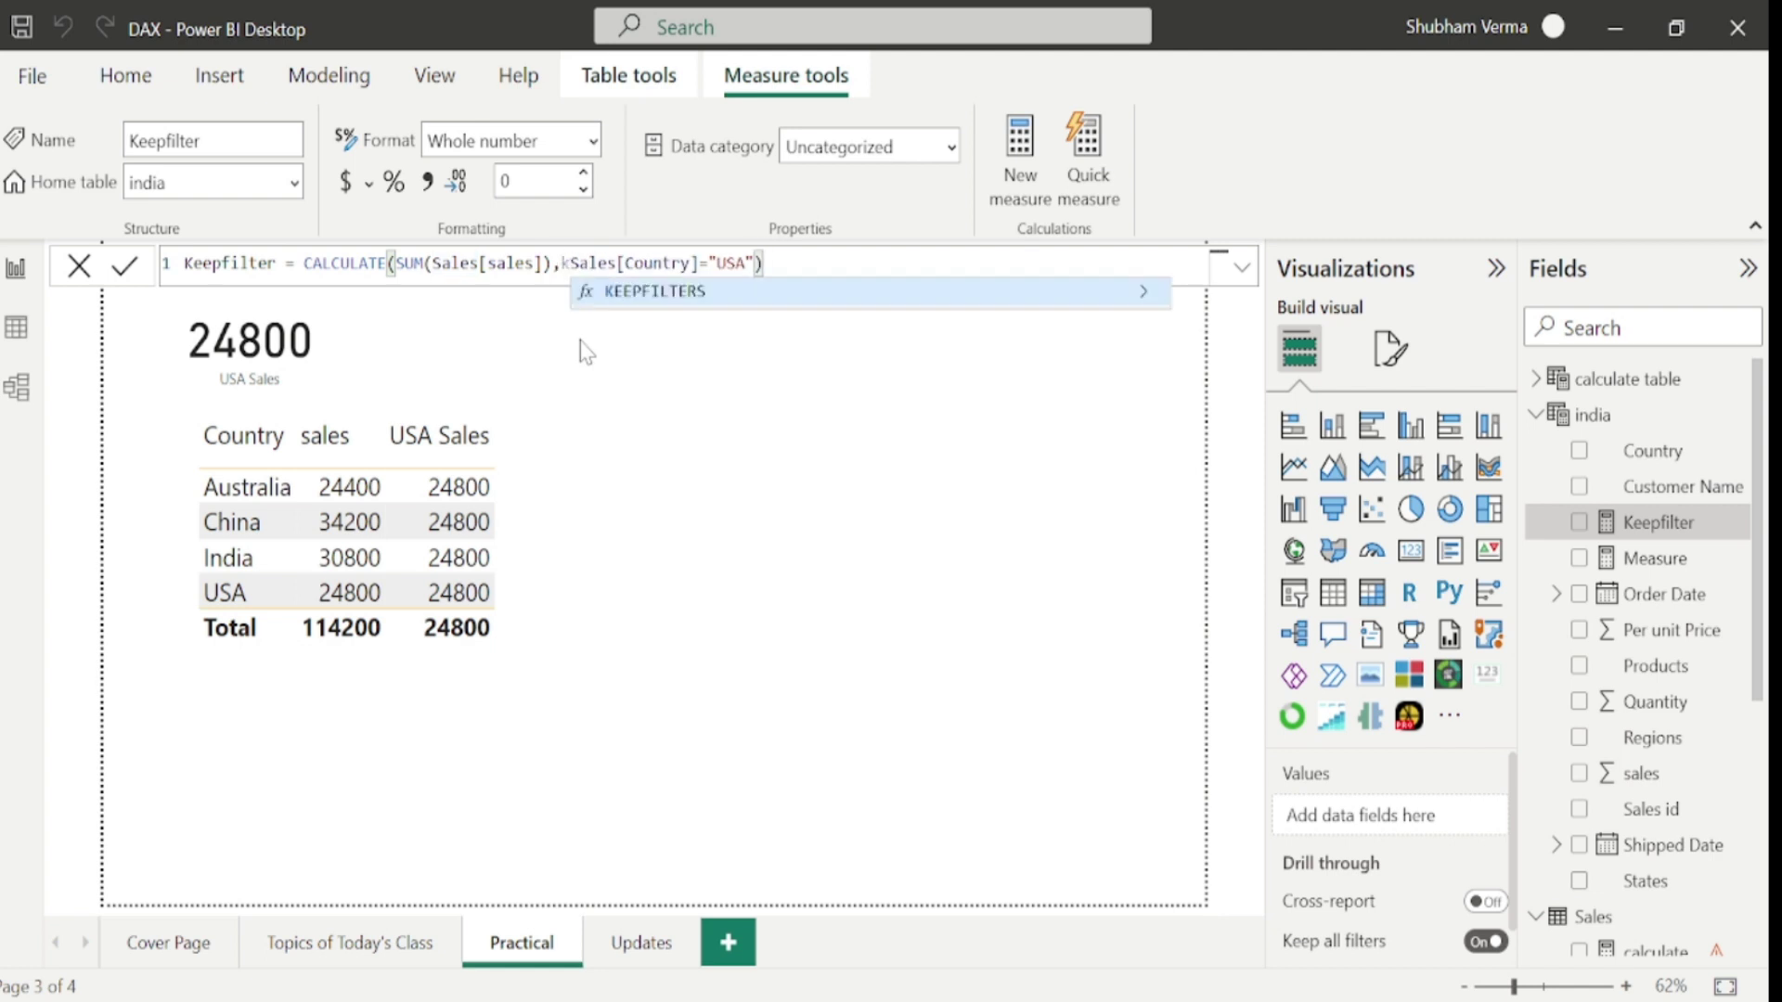
pyautogui.press('Tab')
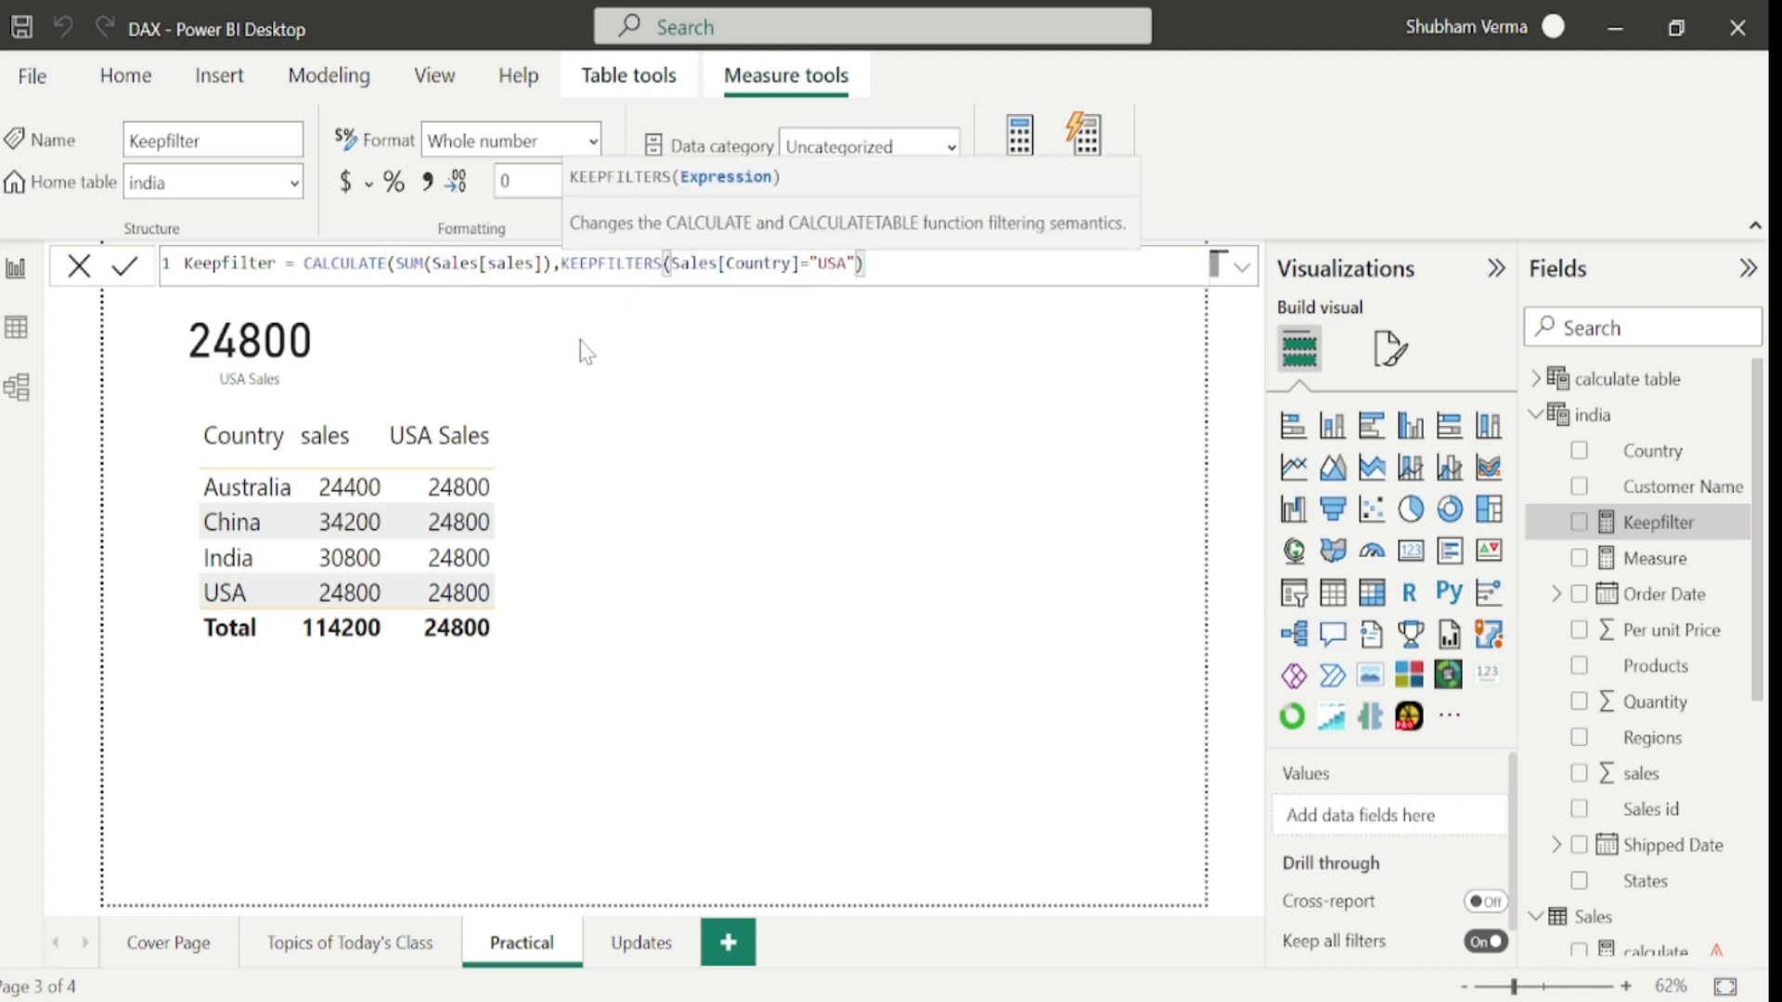
pyautogui.click(863, 264)
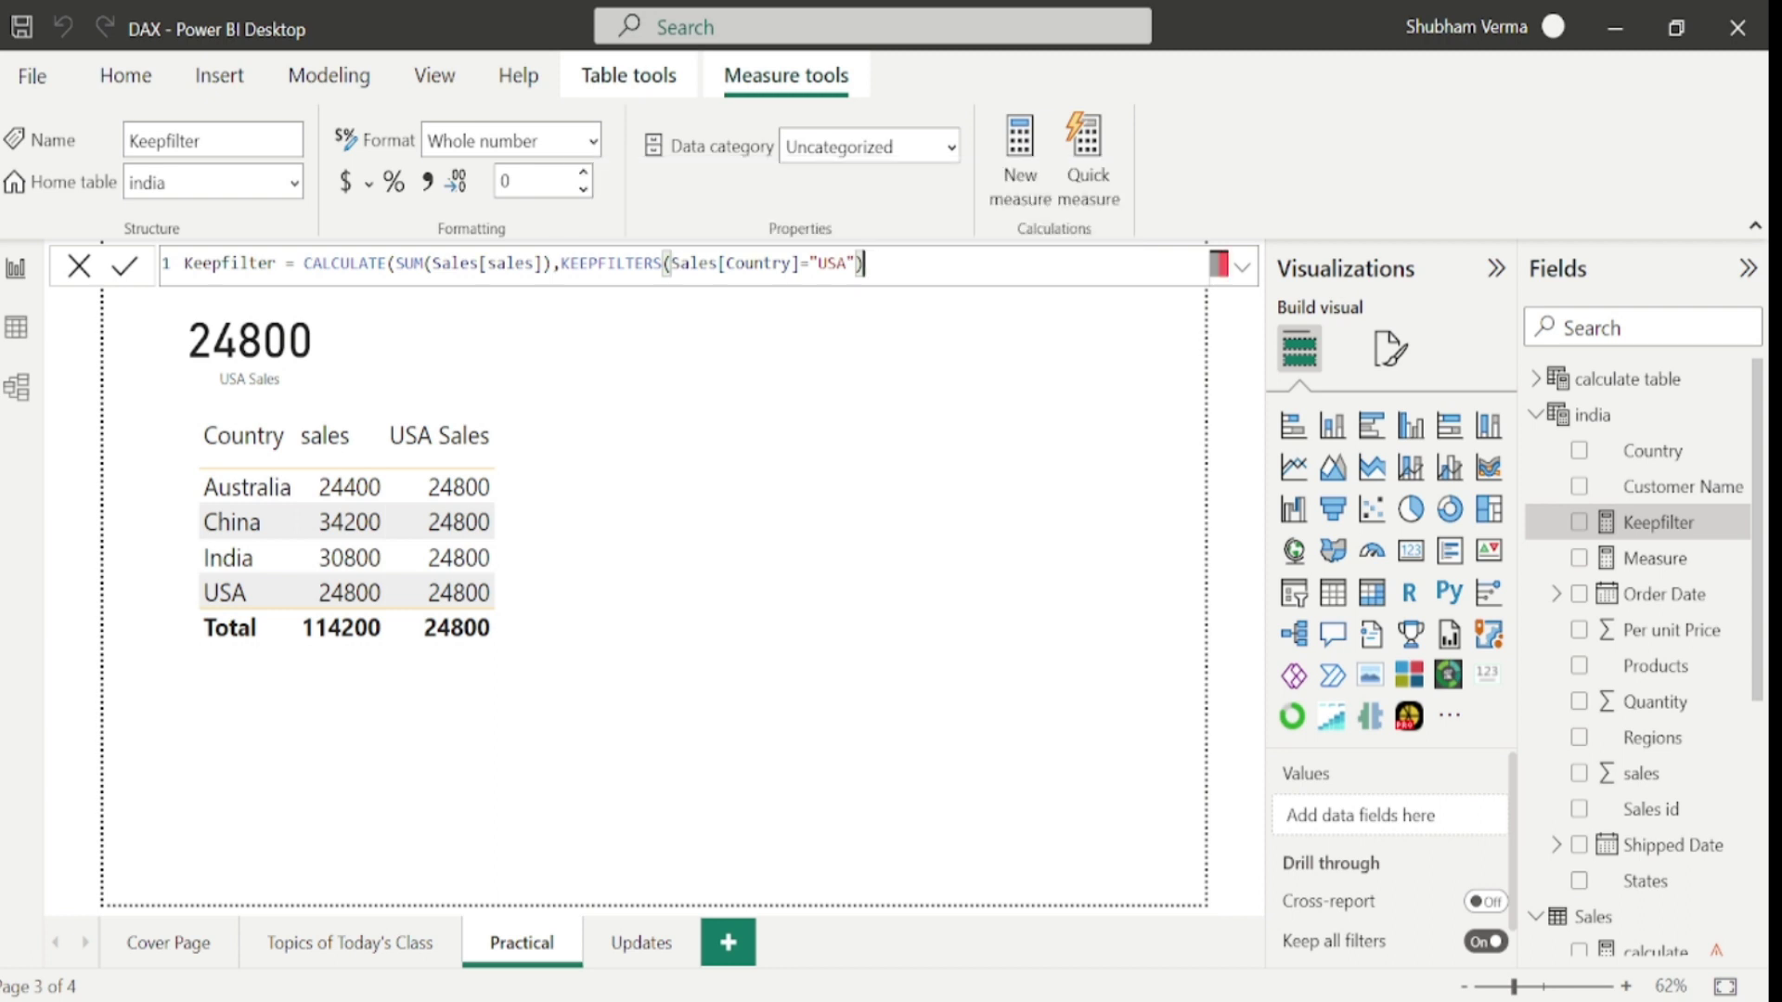
pyautogui.write(')')
pyautogui.press('Return')
pyautogui.moveTo(1680, 525); pyautogui.dragTo(599, 498)
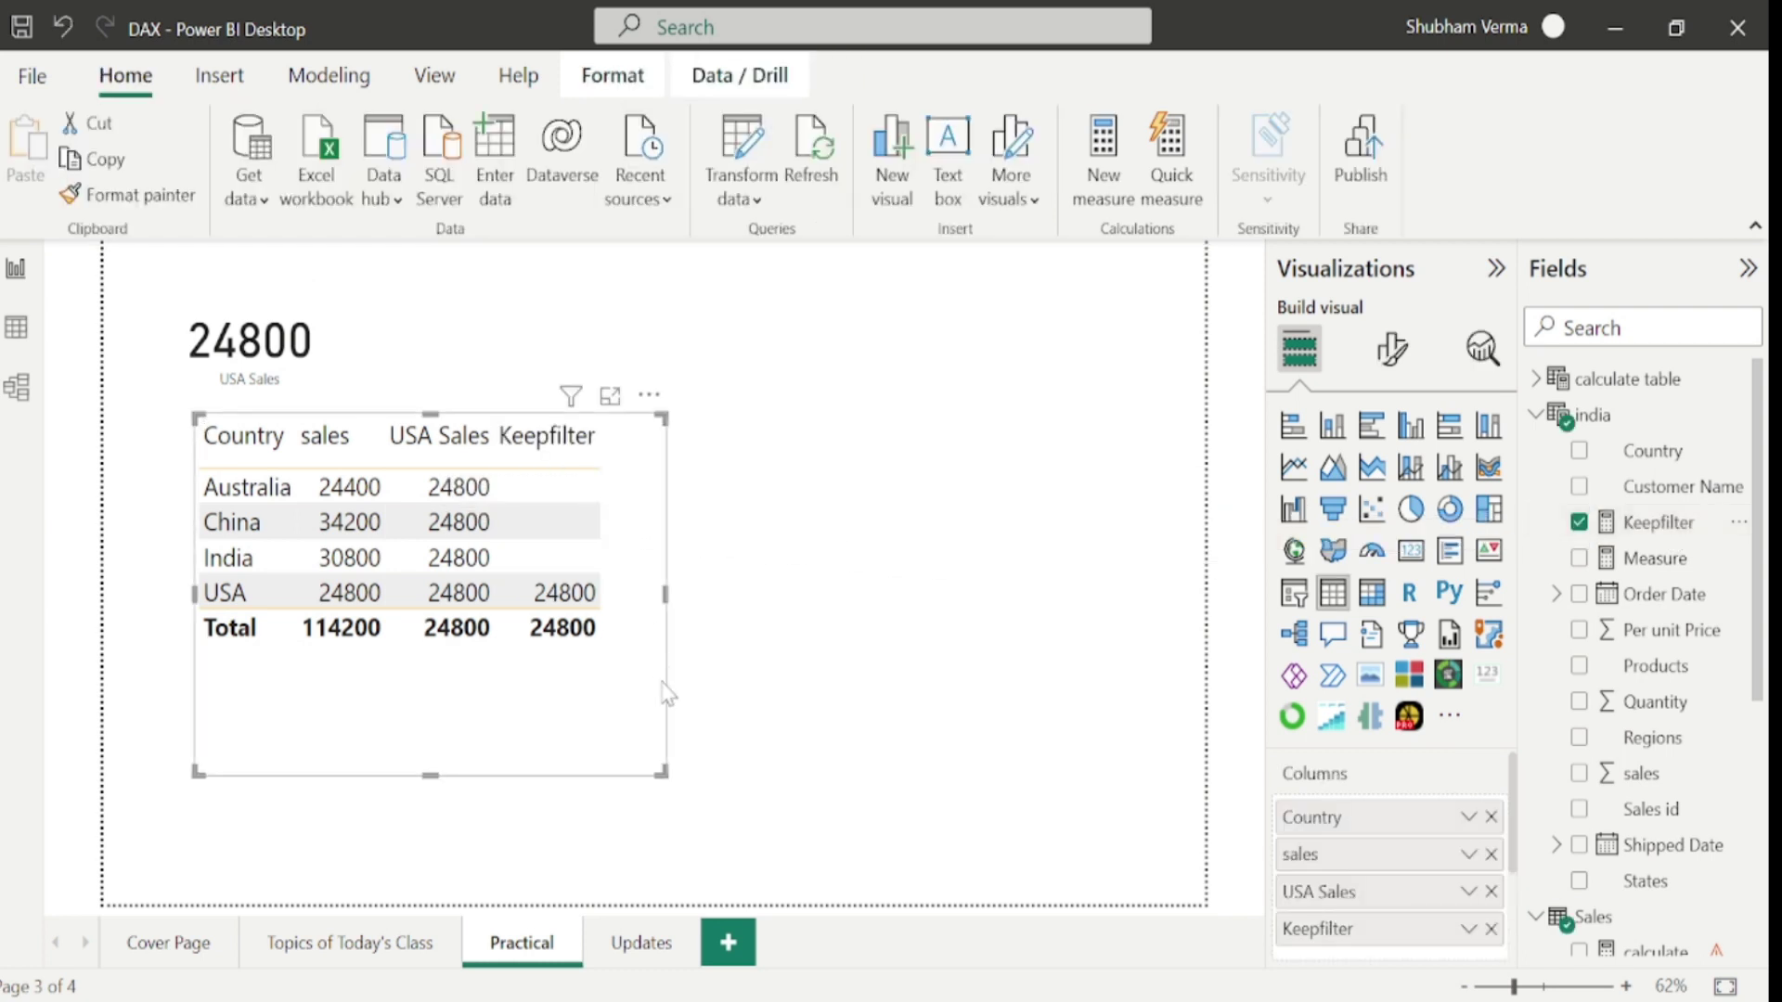
# Change the country inside the KEEPFILTERS condition of the Keepfilter measure to "India" and commit the formula.
pyautogui.click(1656, 525)
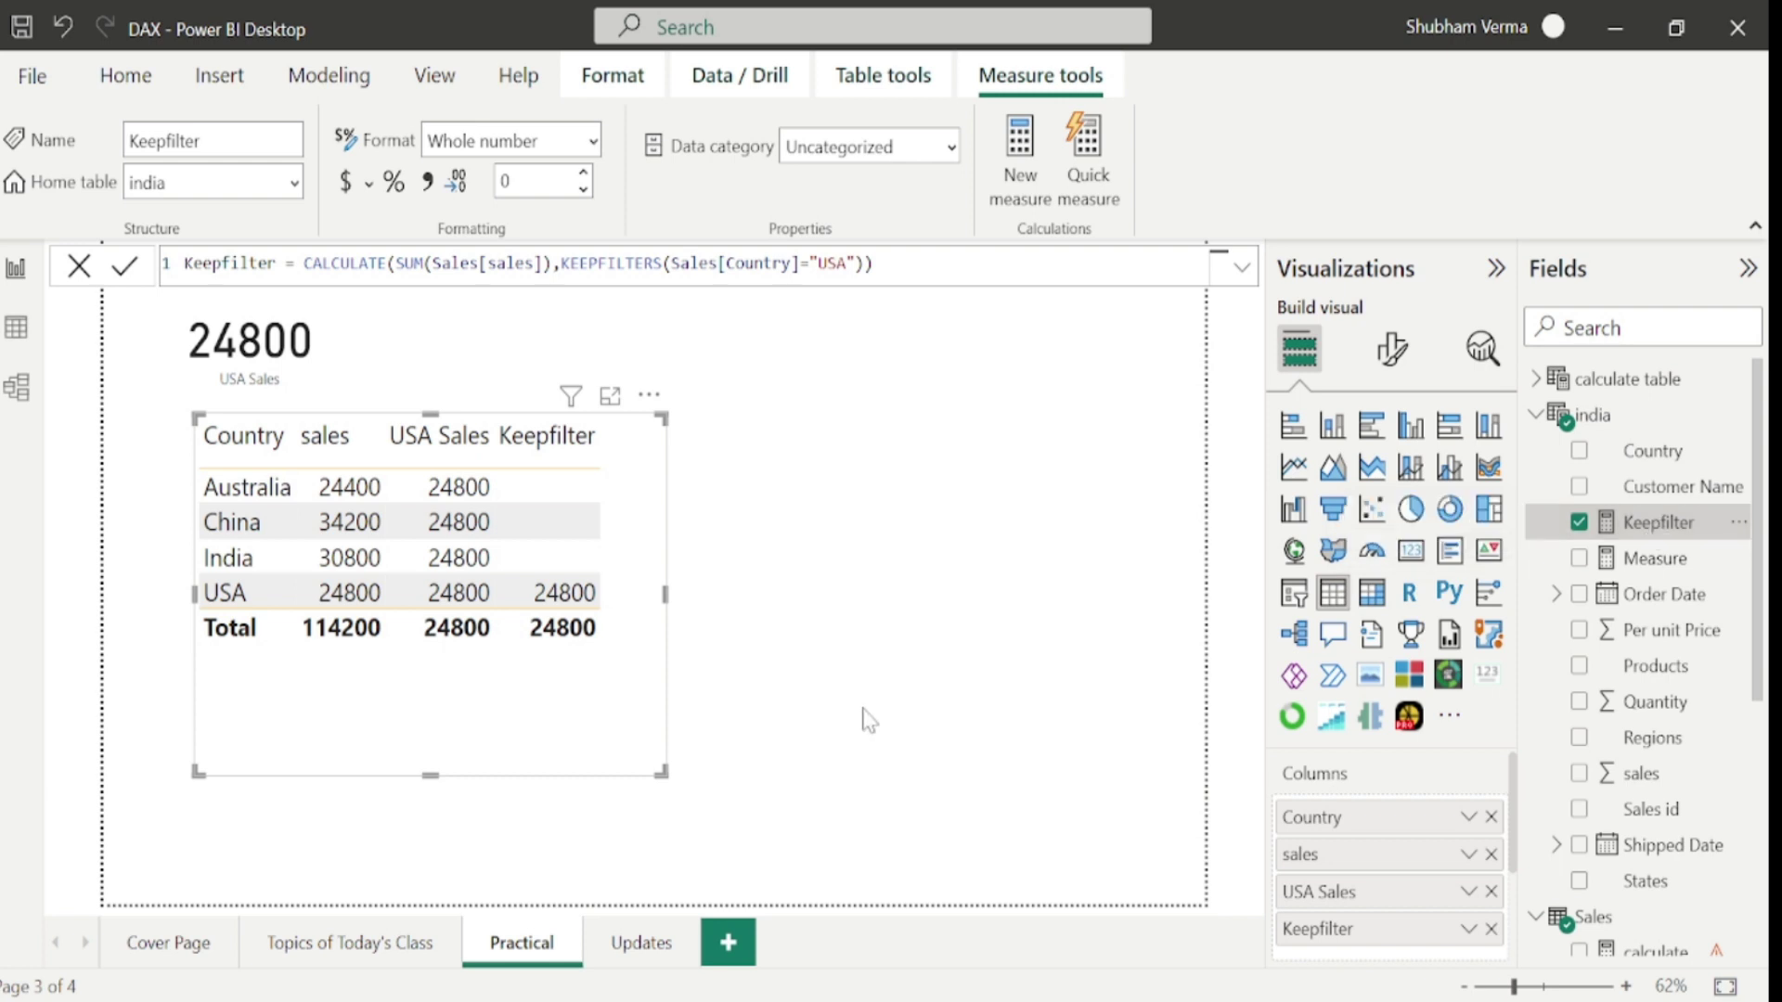
pyautogui.doubleClick(835, 263)
pyautogui.press('BackSpace')
pyautogui.write('India')
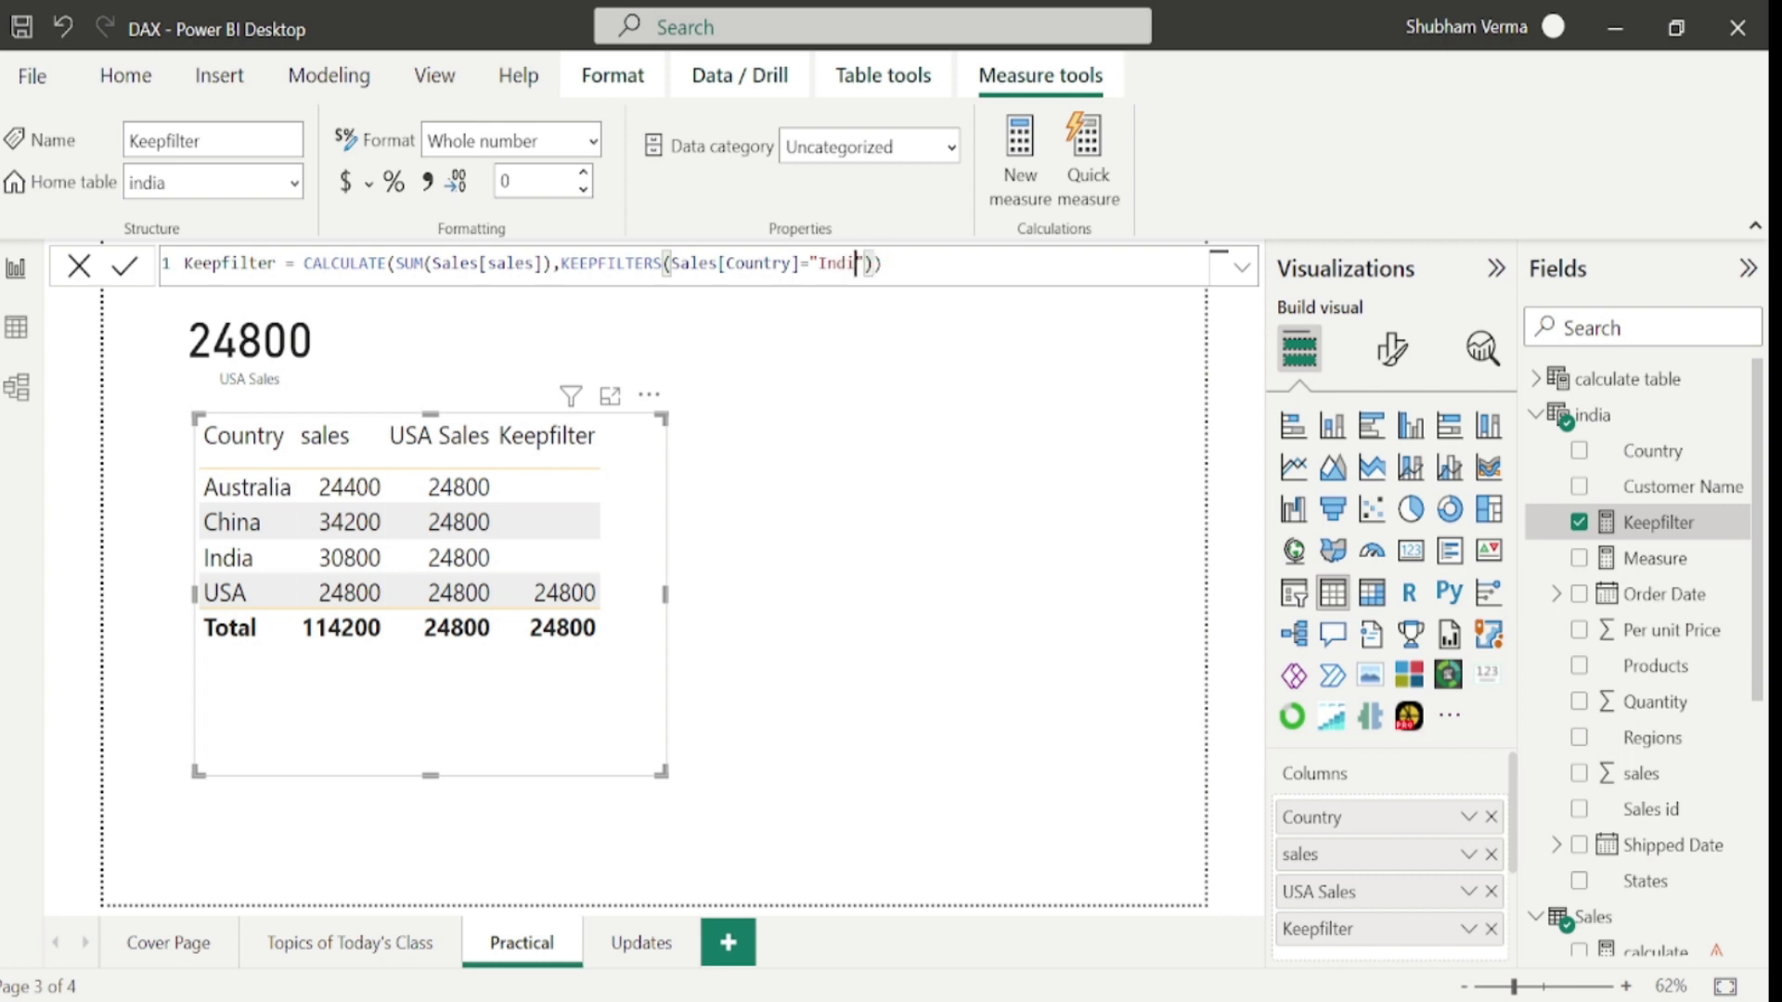
pyautogui.press('Return')
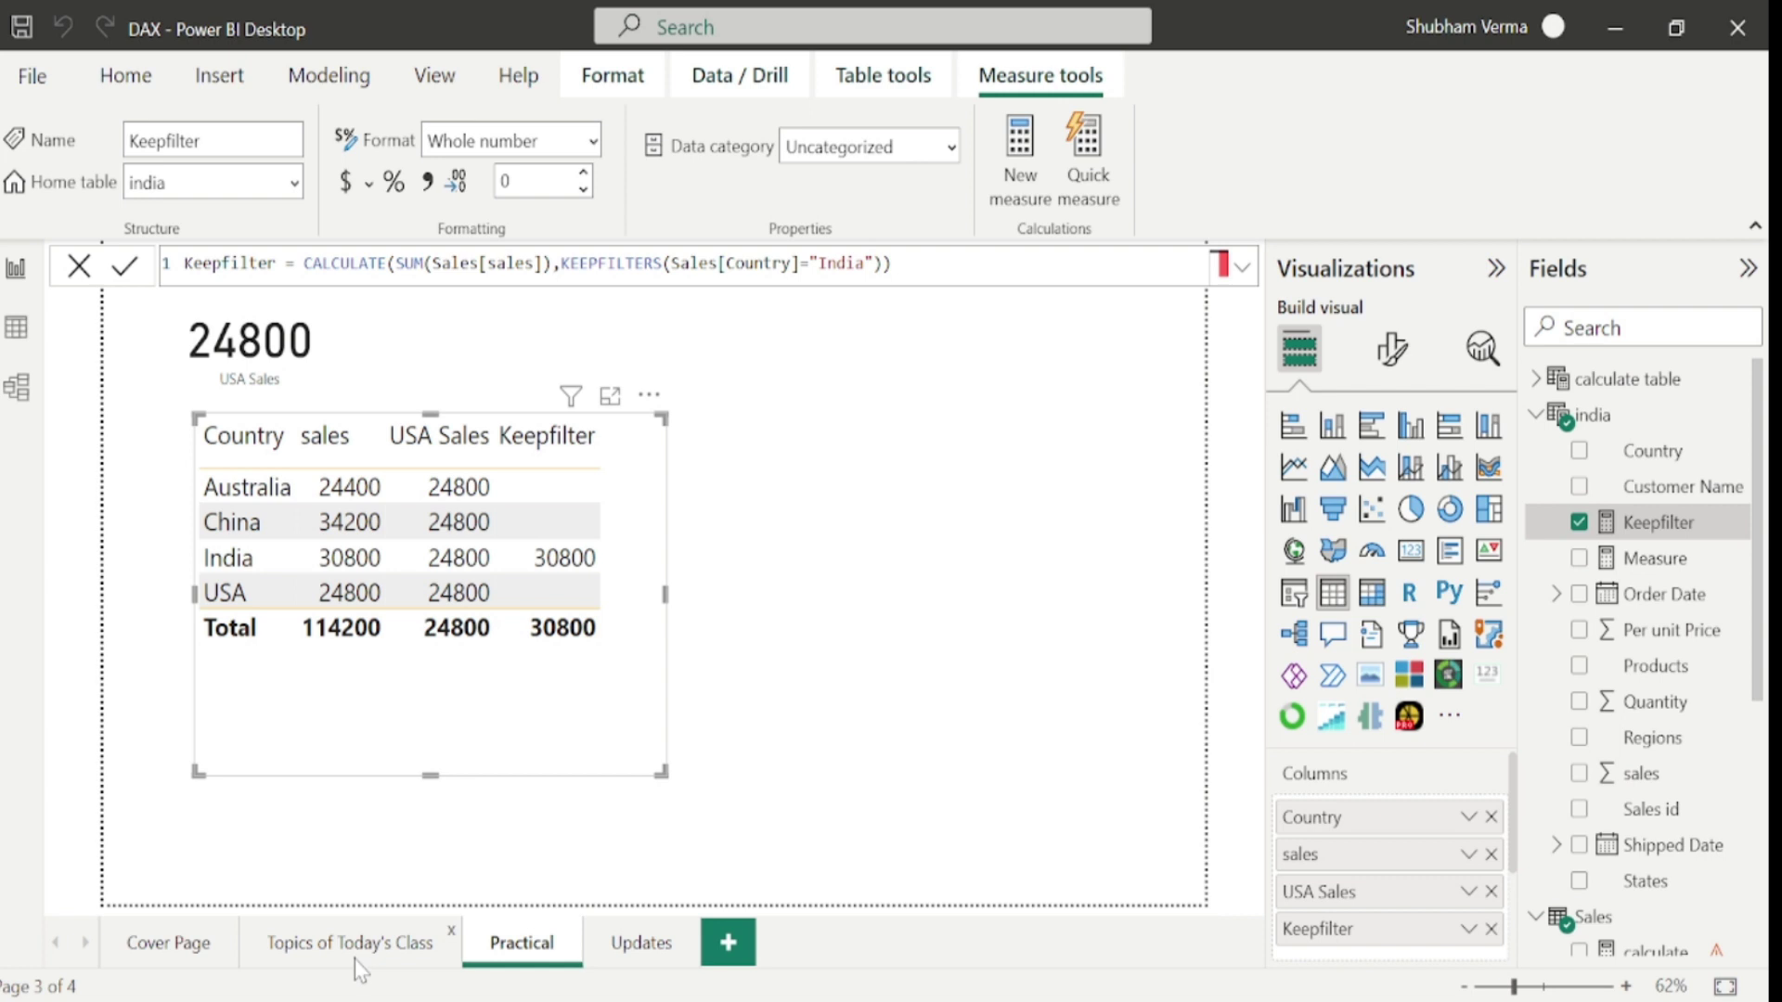
# Review the Topics of Today's Class page and return to the Practical page.
pyautogui.click(397, 944)
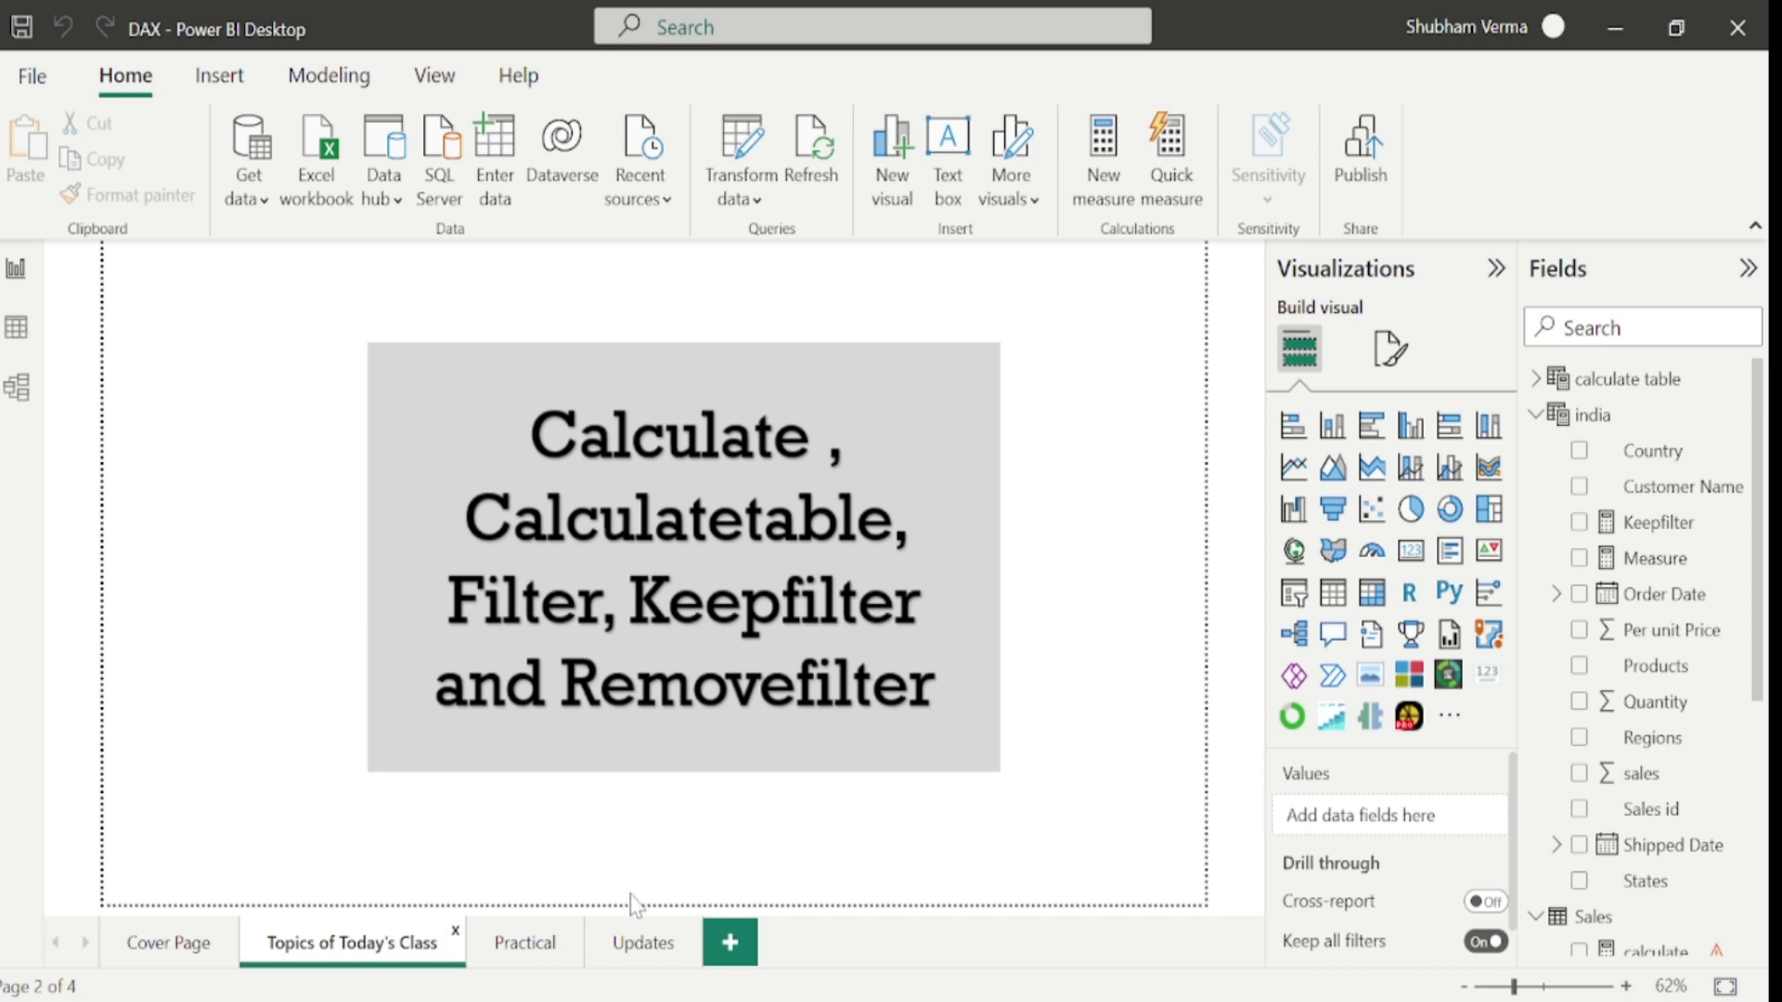
pyautogui.click(525, 943)
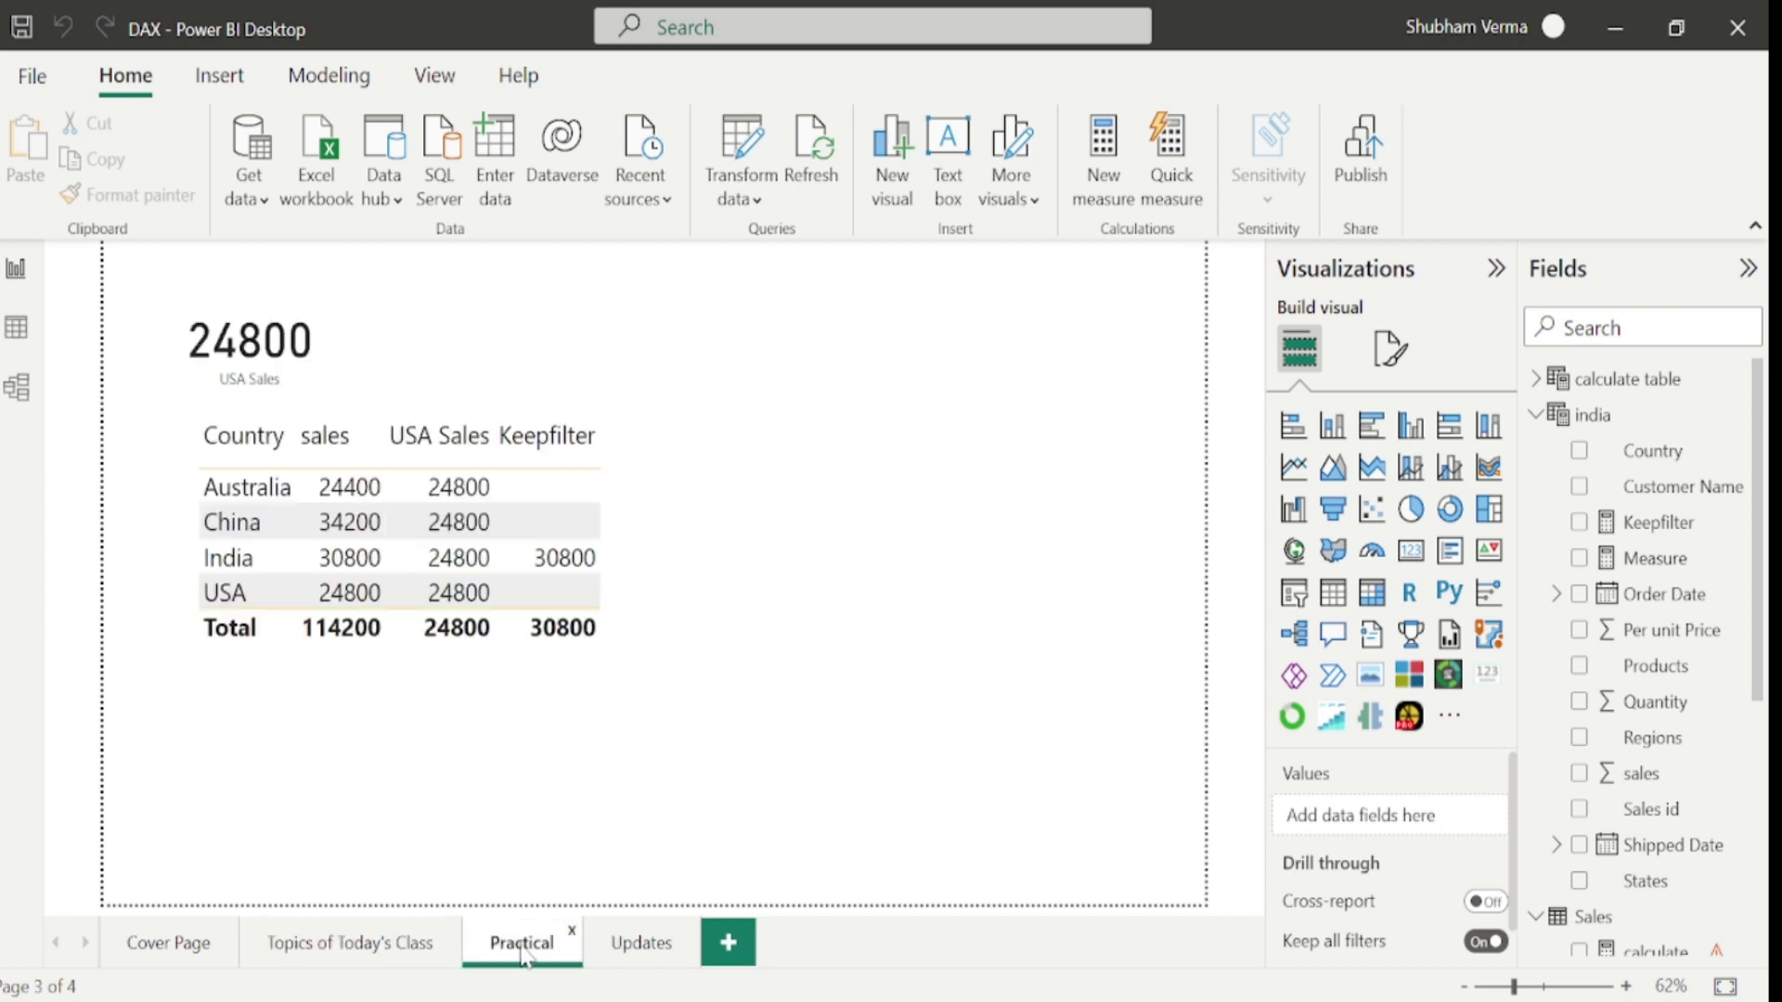
# Remove the Keepfilter and USA Sales columns from the table visual and deselect it.
pyautogui.click(575, 721)
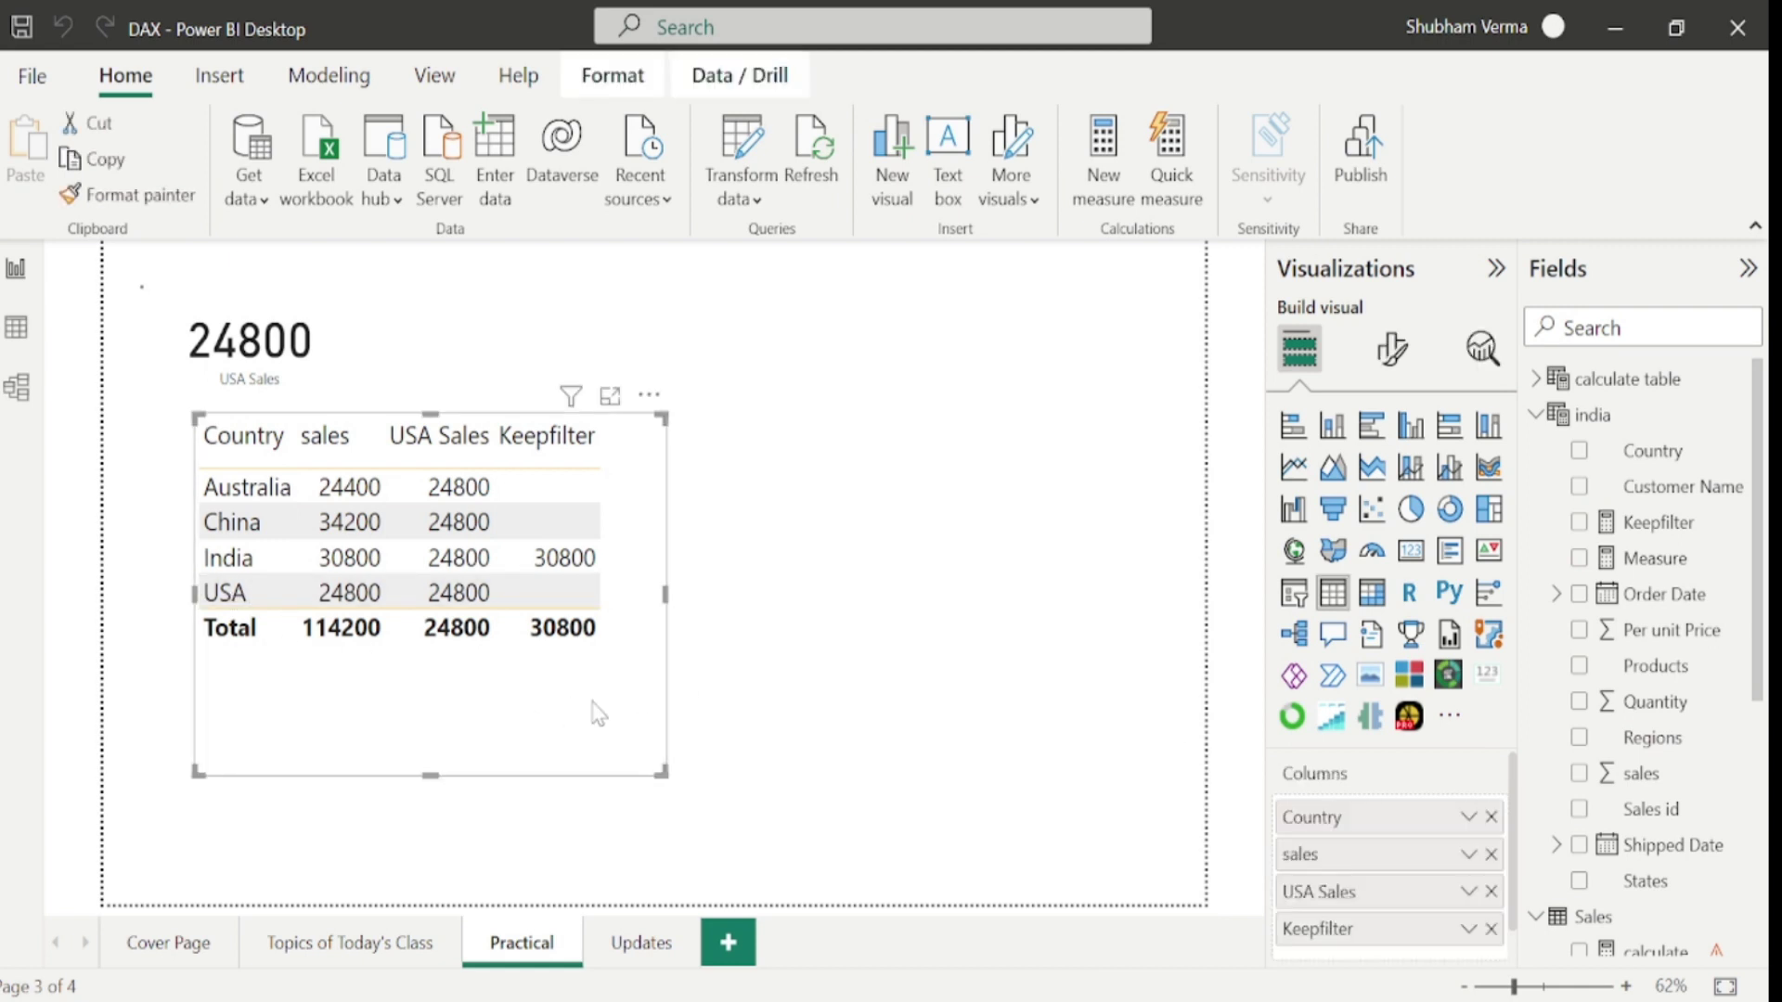
pyautogui.click(1491, 929)
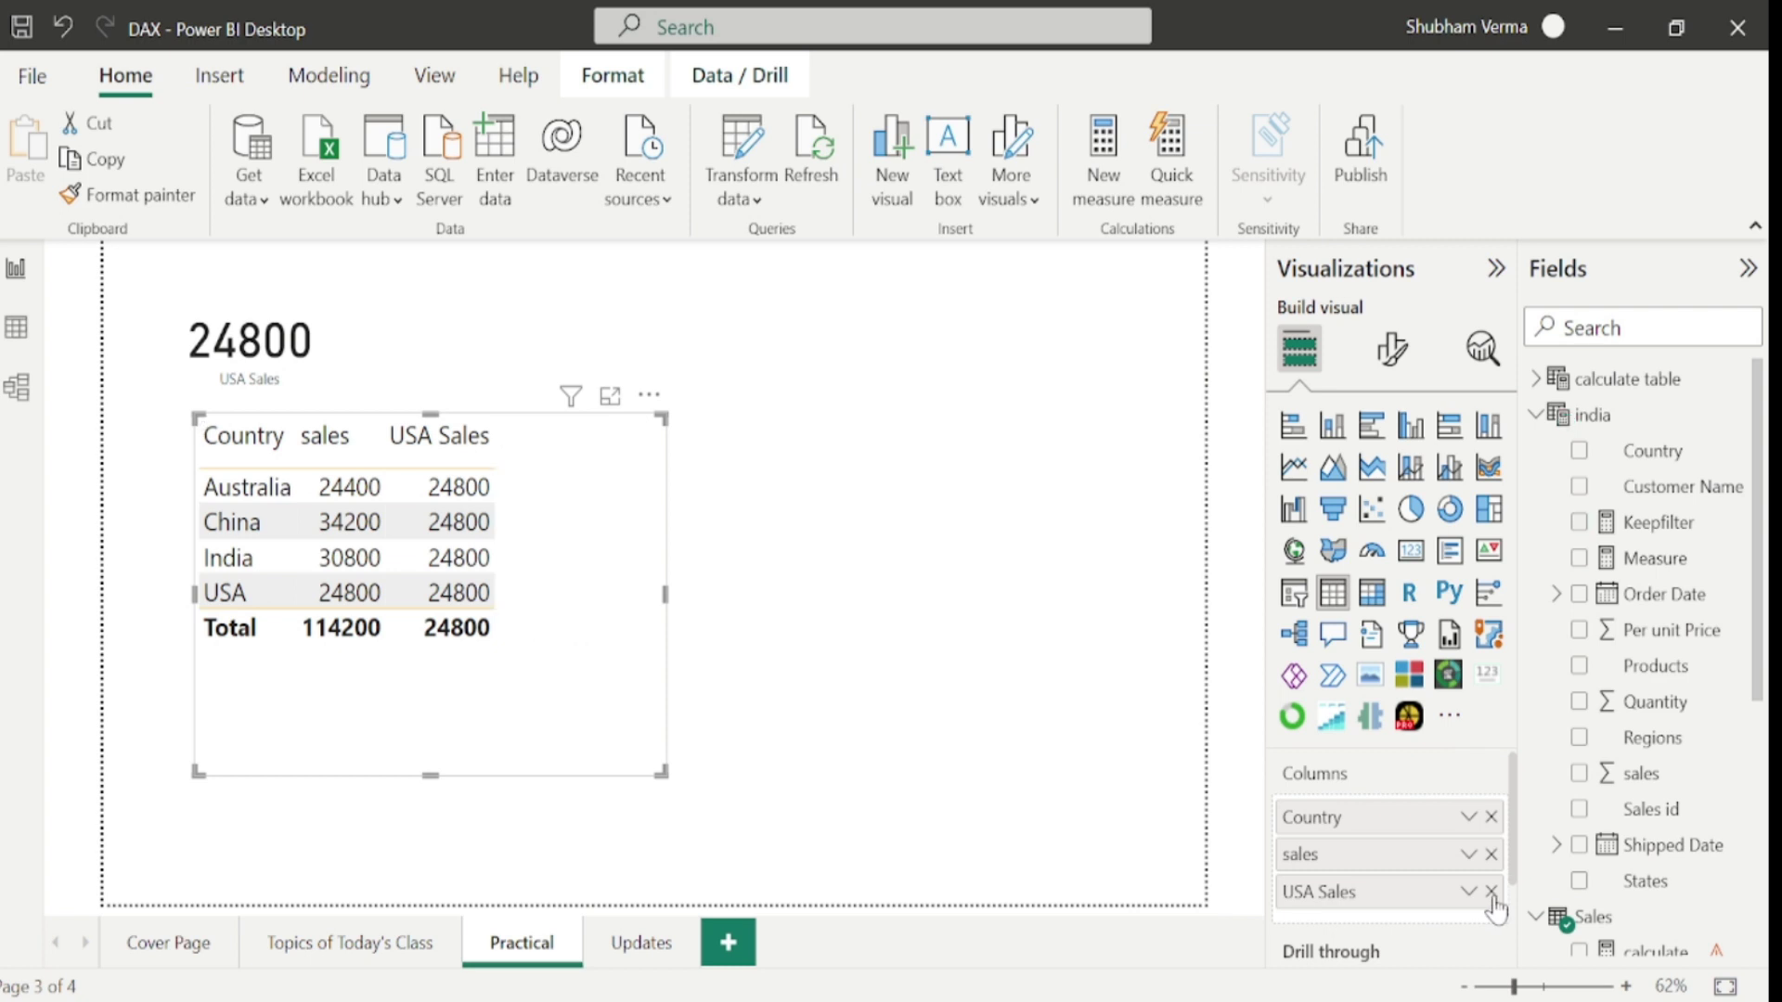
pyautogui.click(1491, 892)
pyautogui.press('Escape')
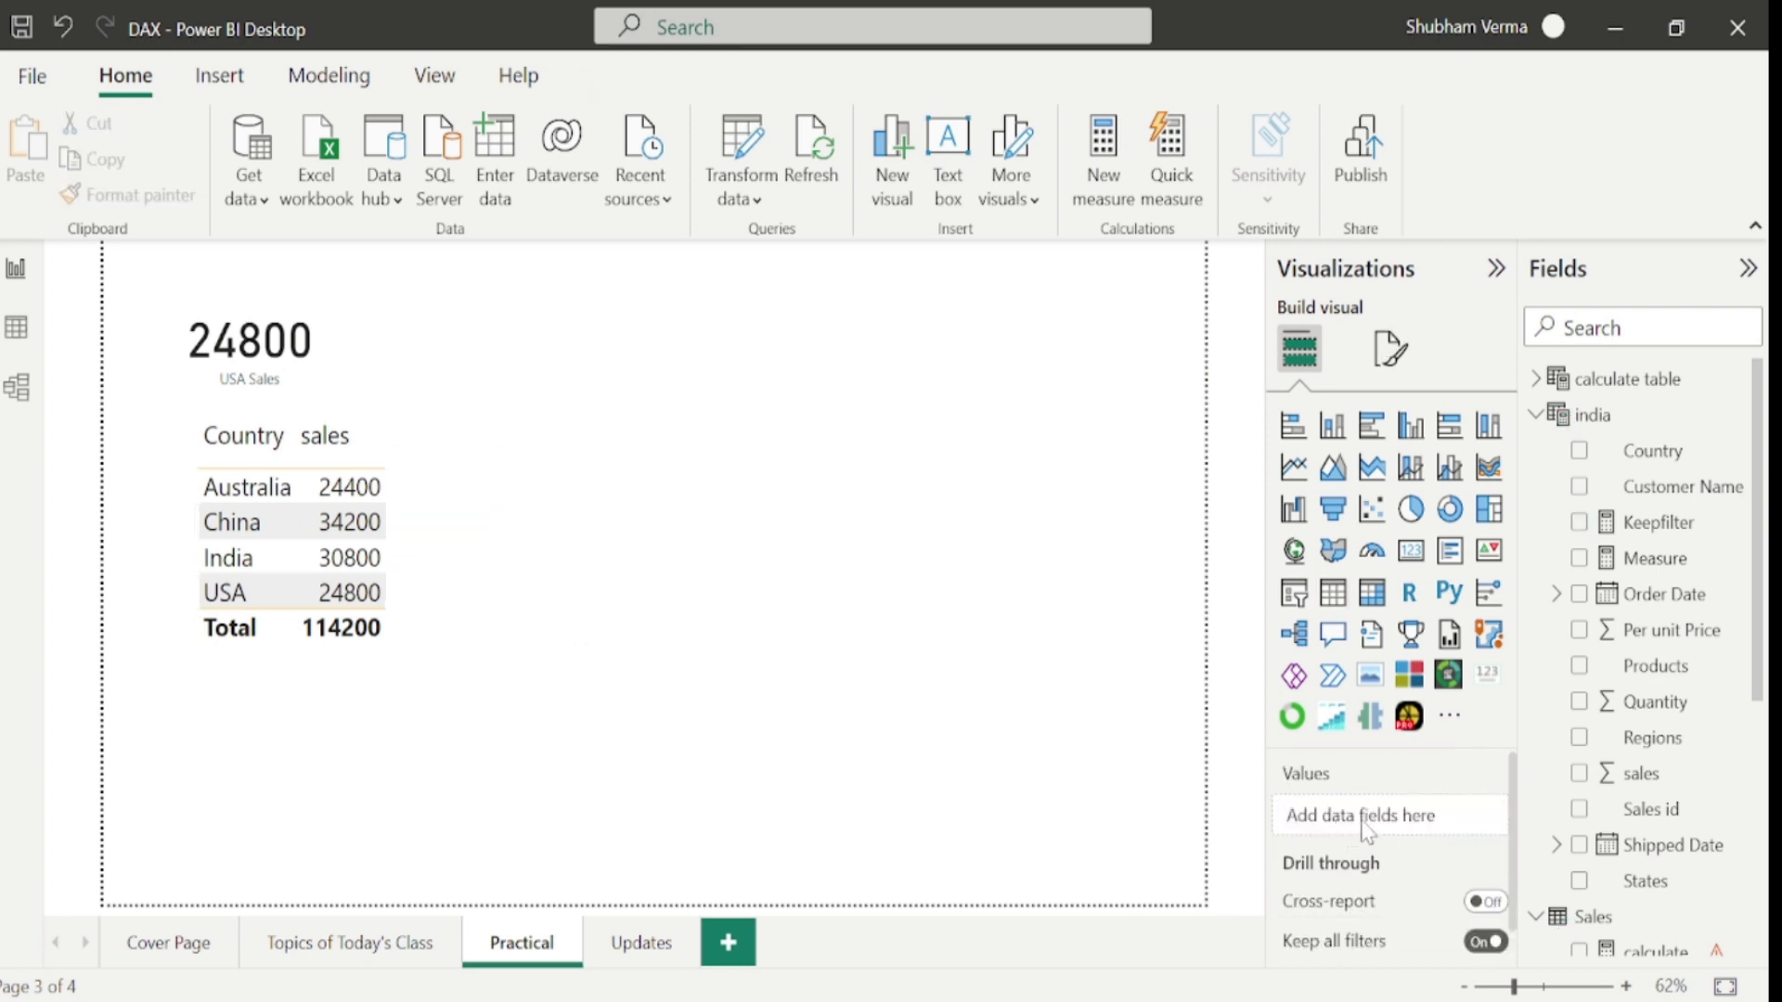
# Add a slicer in the empty area beside the table visual and fill it with Country from the Sales table.
pyautogui.click(1293, 592)
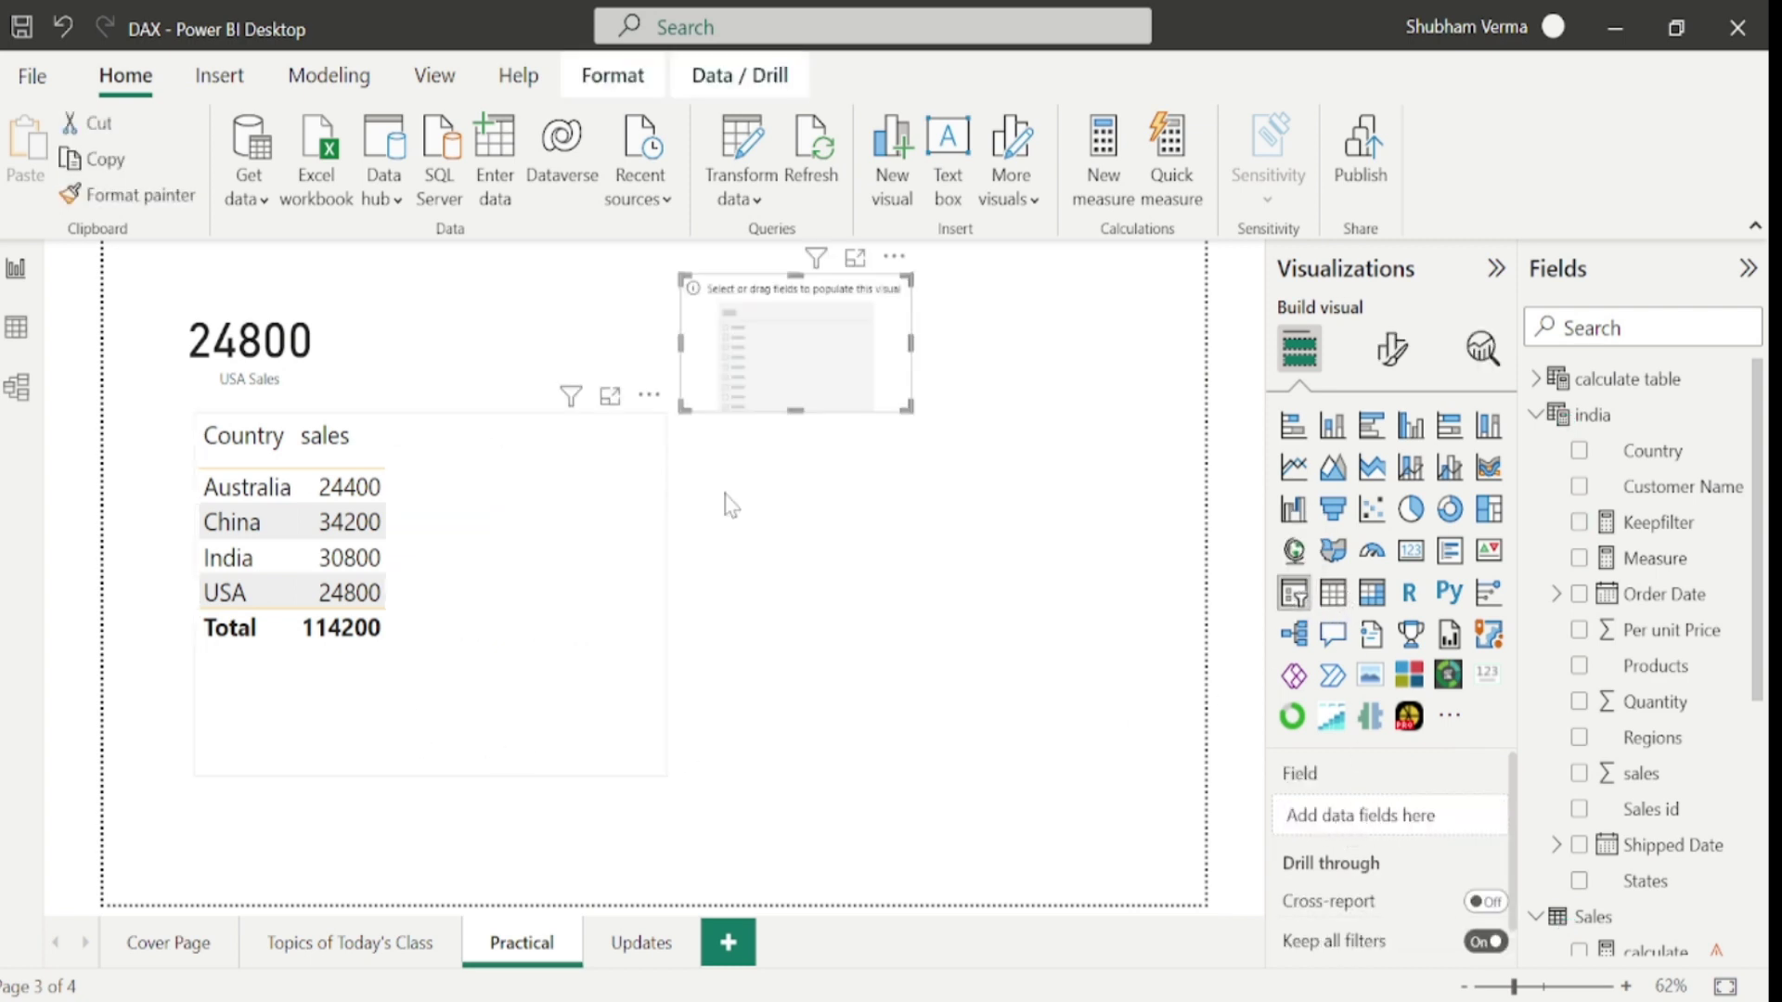
pyautogui.moveTo(840, 408); pyautogui.dragTo(1007, 525)
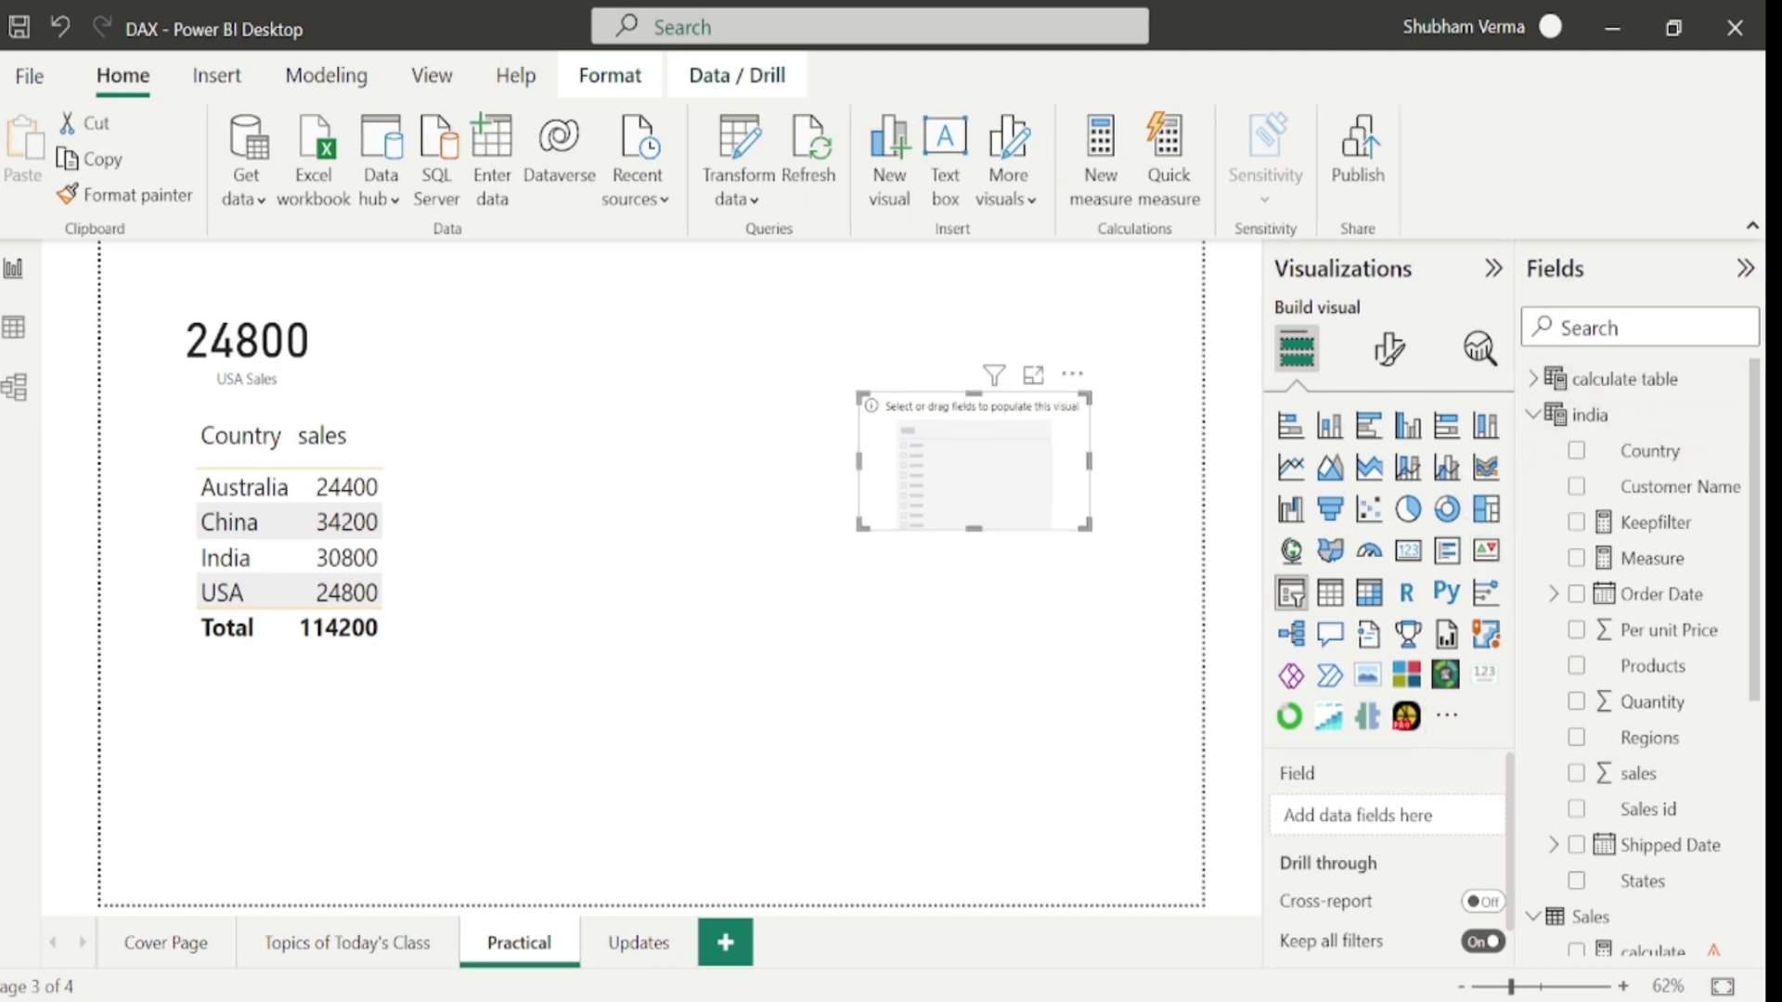
pyautogui.write('country')
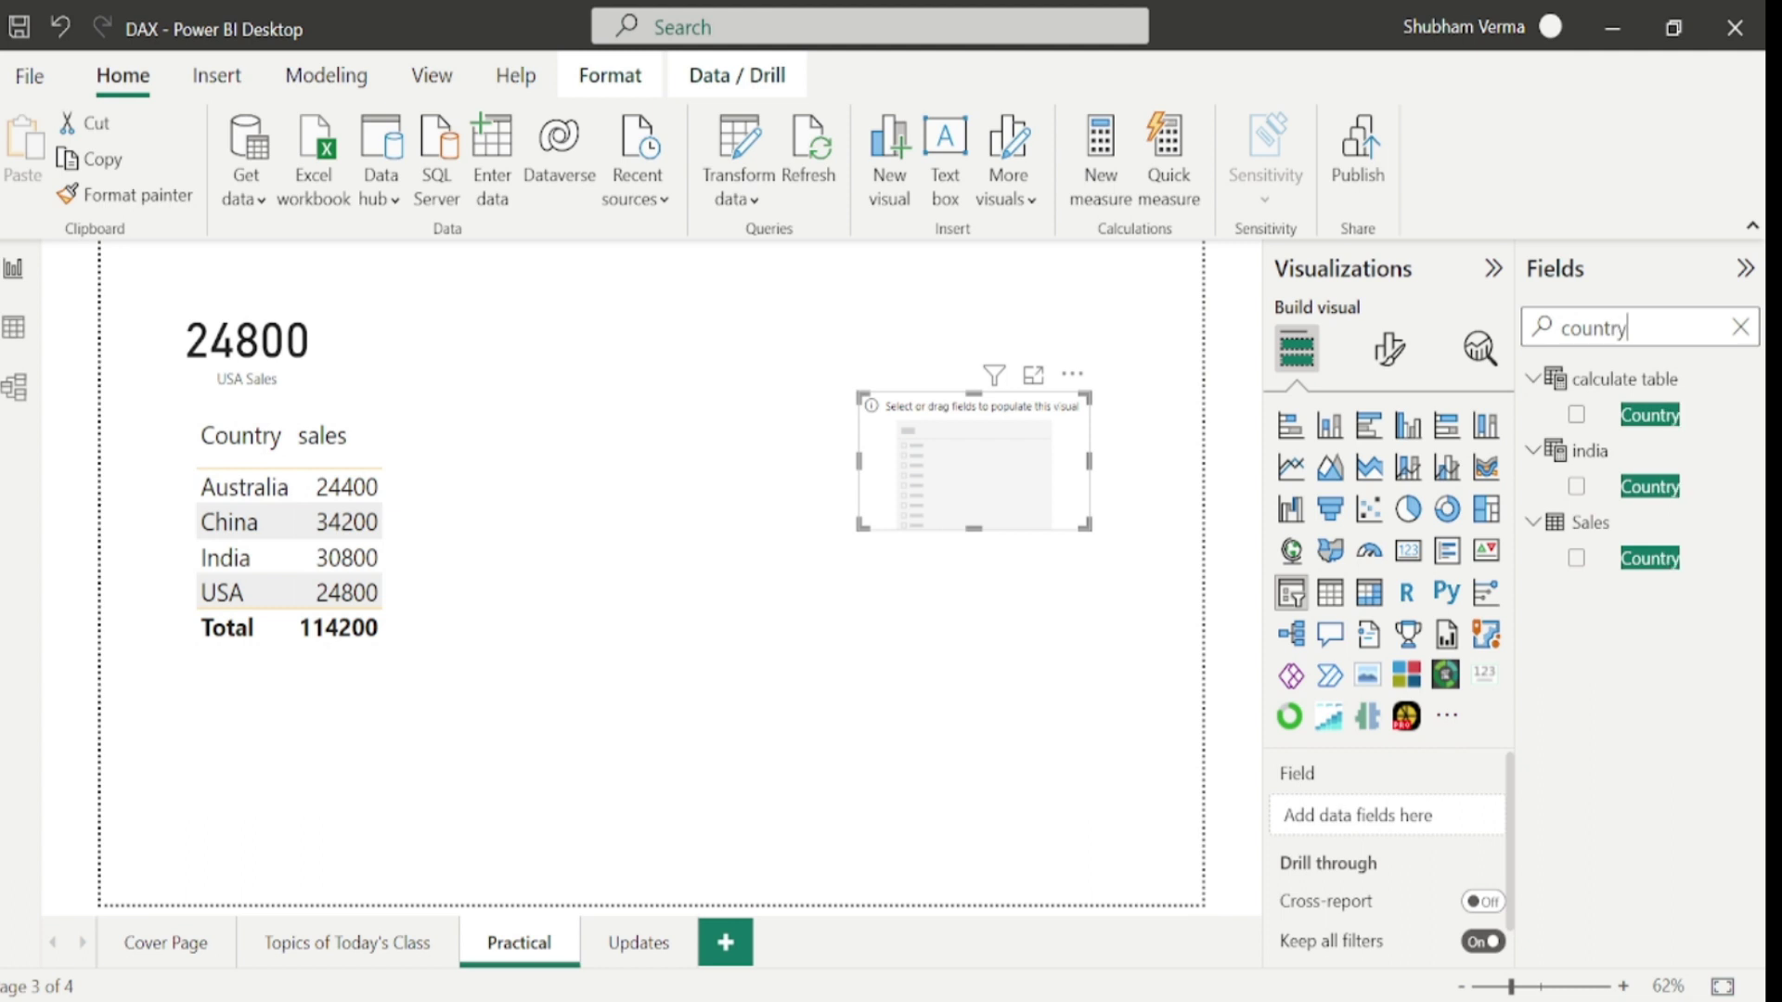
pyautogui.moveTo(1536, 562); pyautogui.dragTo(1010, 486)
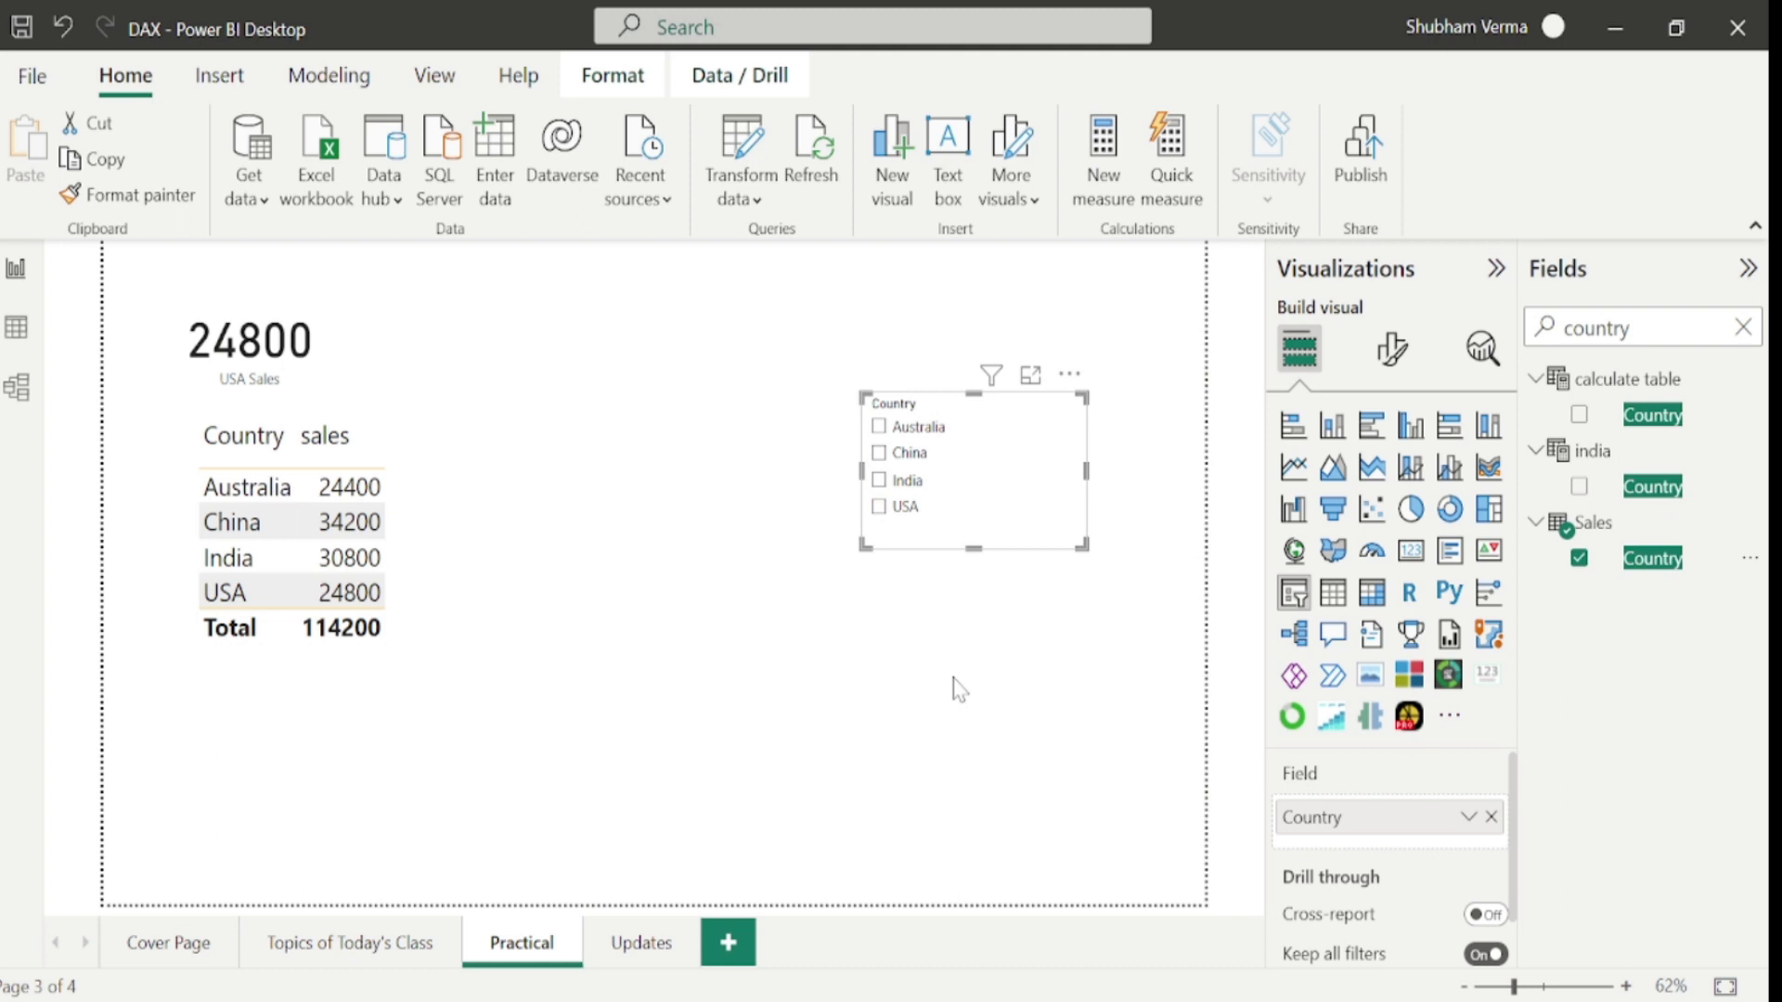
# Filter the table with the Country slicer by India and by USA, and clear the slicer selection.
pyautogui.click(880, 481)
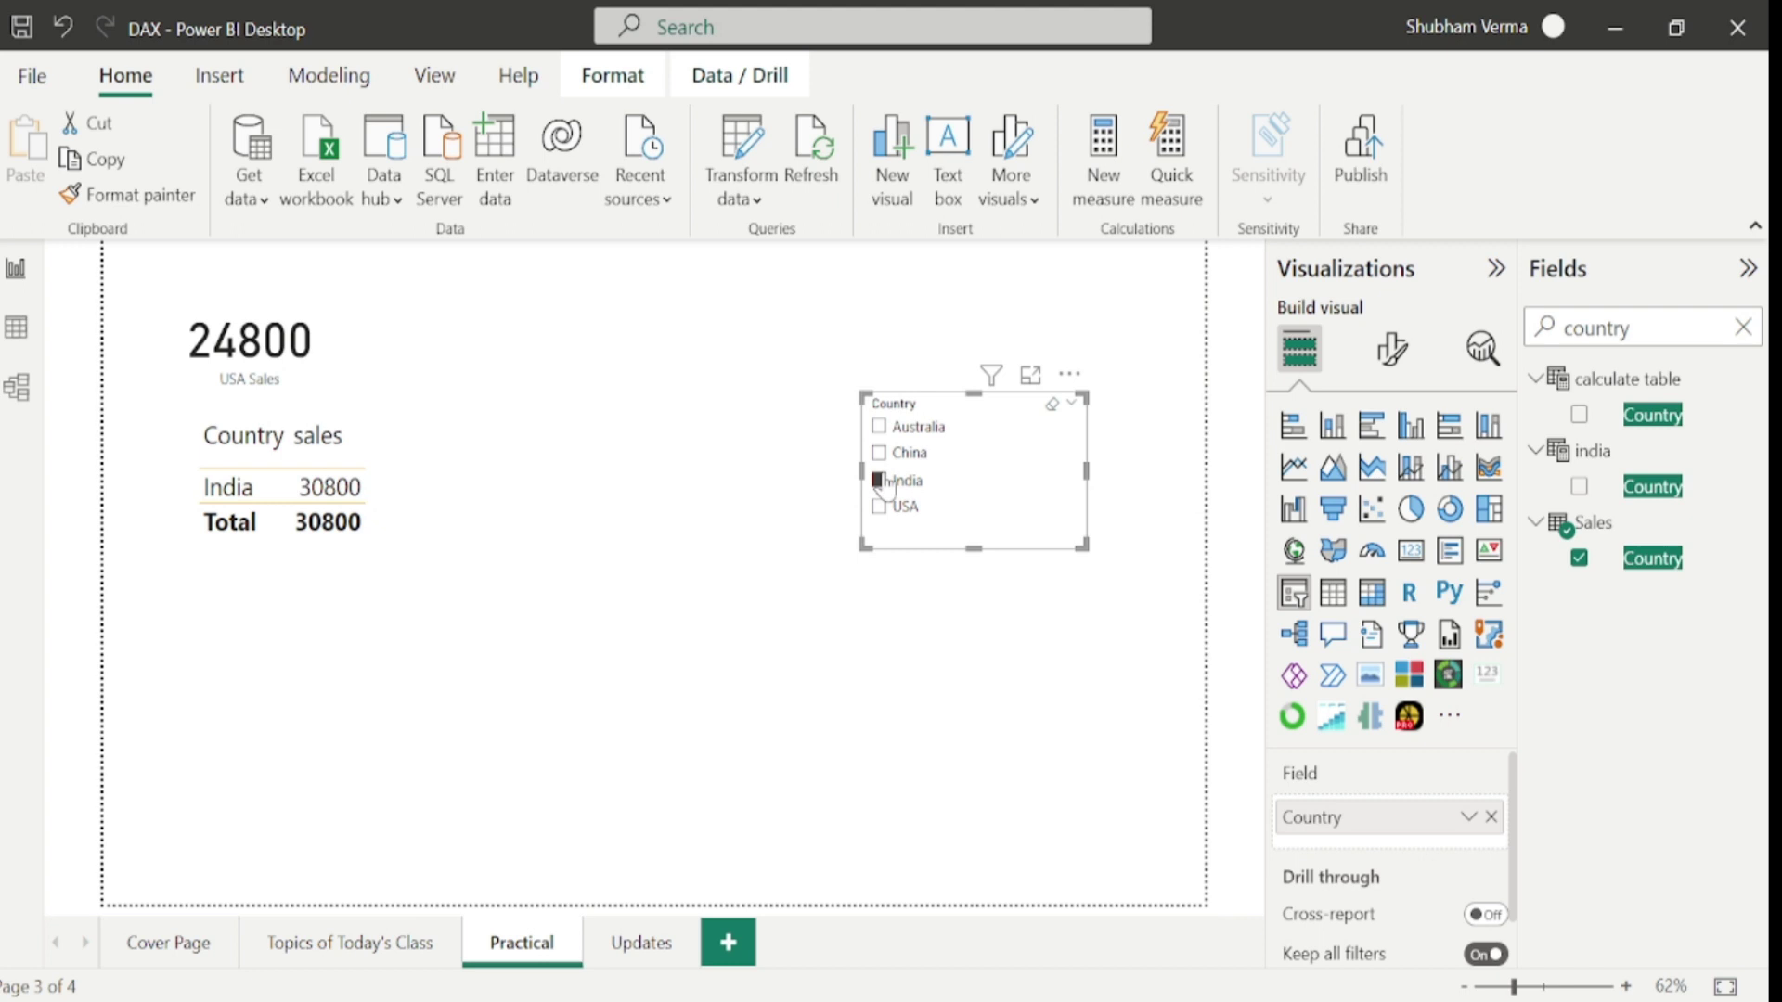
pyautogui.click(879, 481)
pyautogui.click(879, 507)
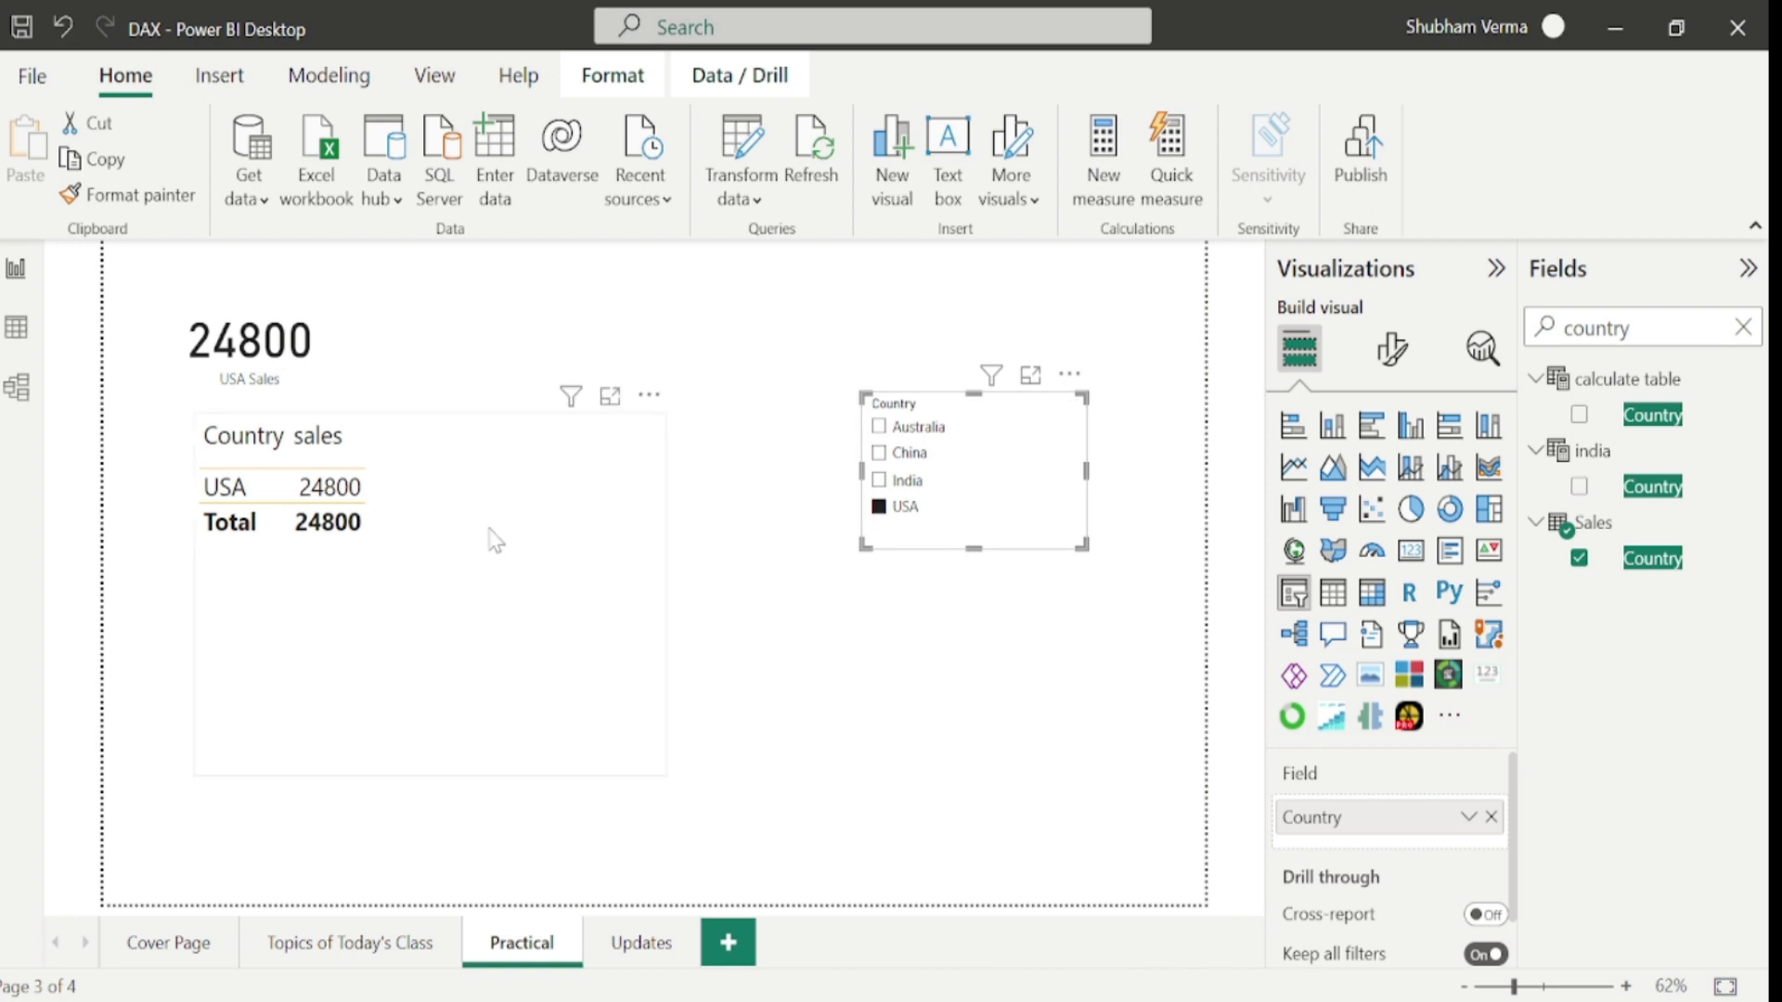
pyautogui.click(879, 507)
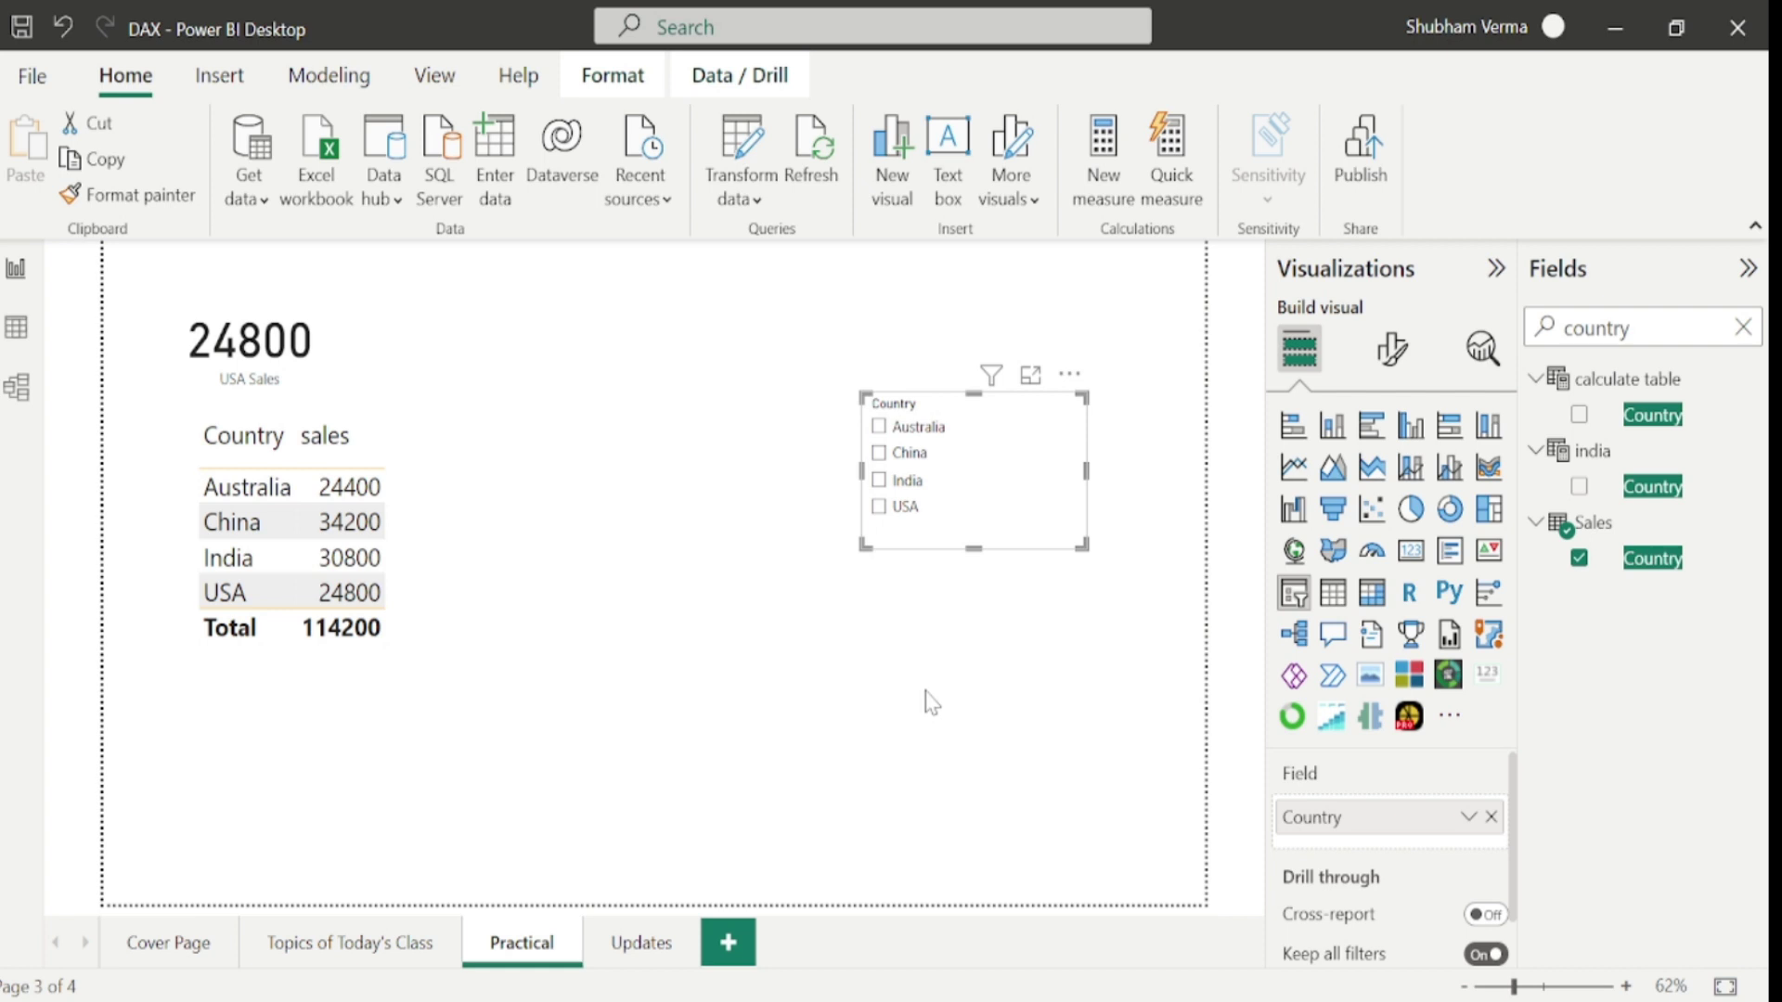
# Create a new measure in the Sales table and name it "remove filter" in its formula.
pyautogui.click(1751, 558)
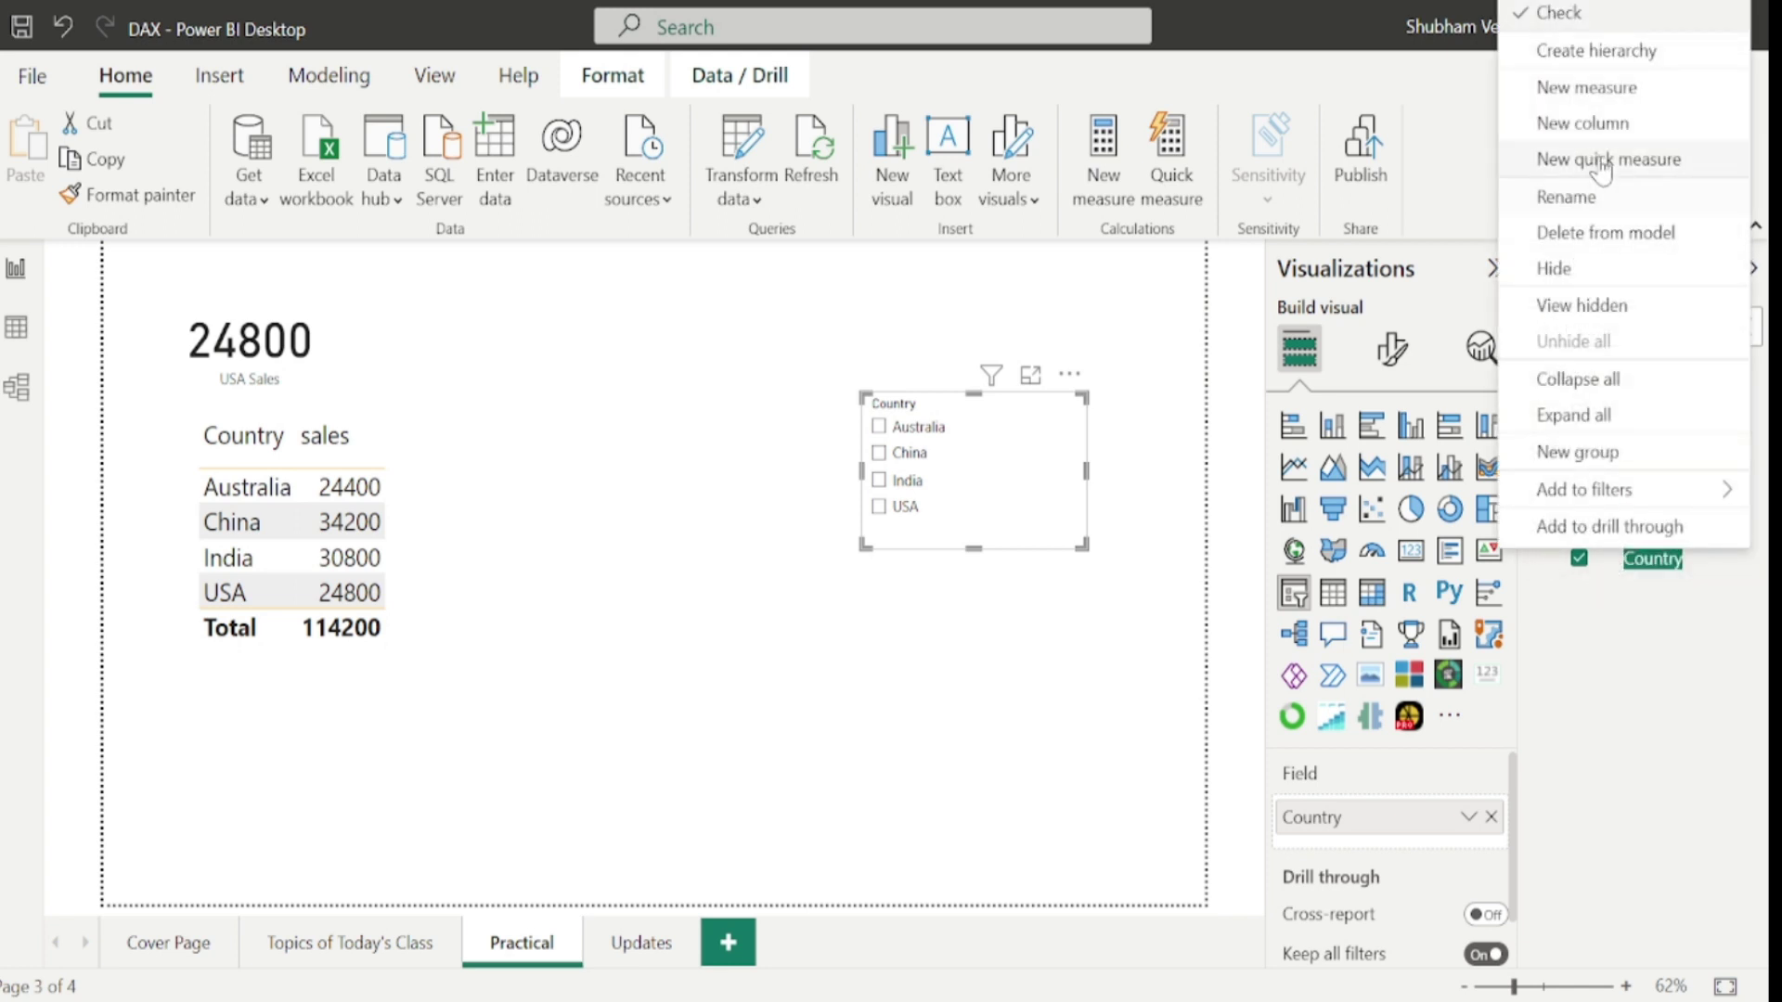
pyautogui.click(1593, 87)
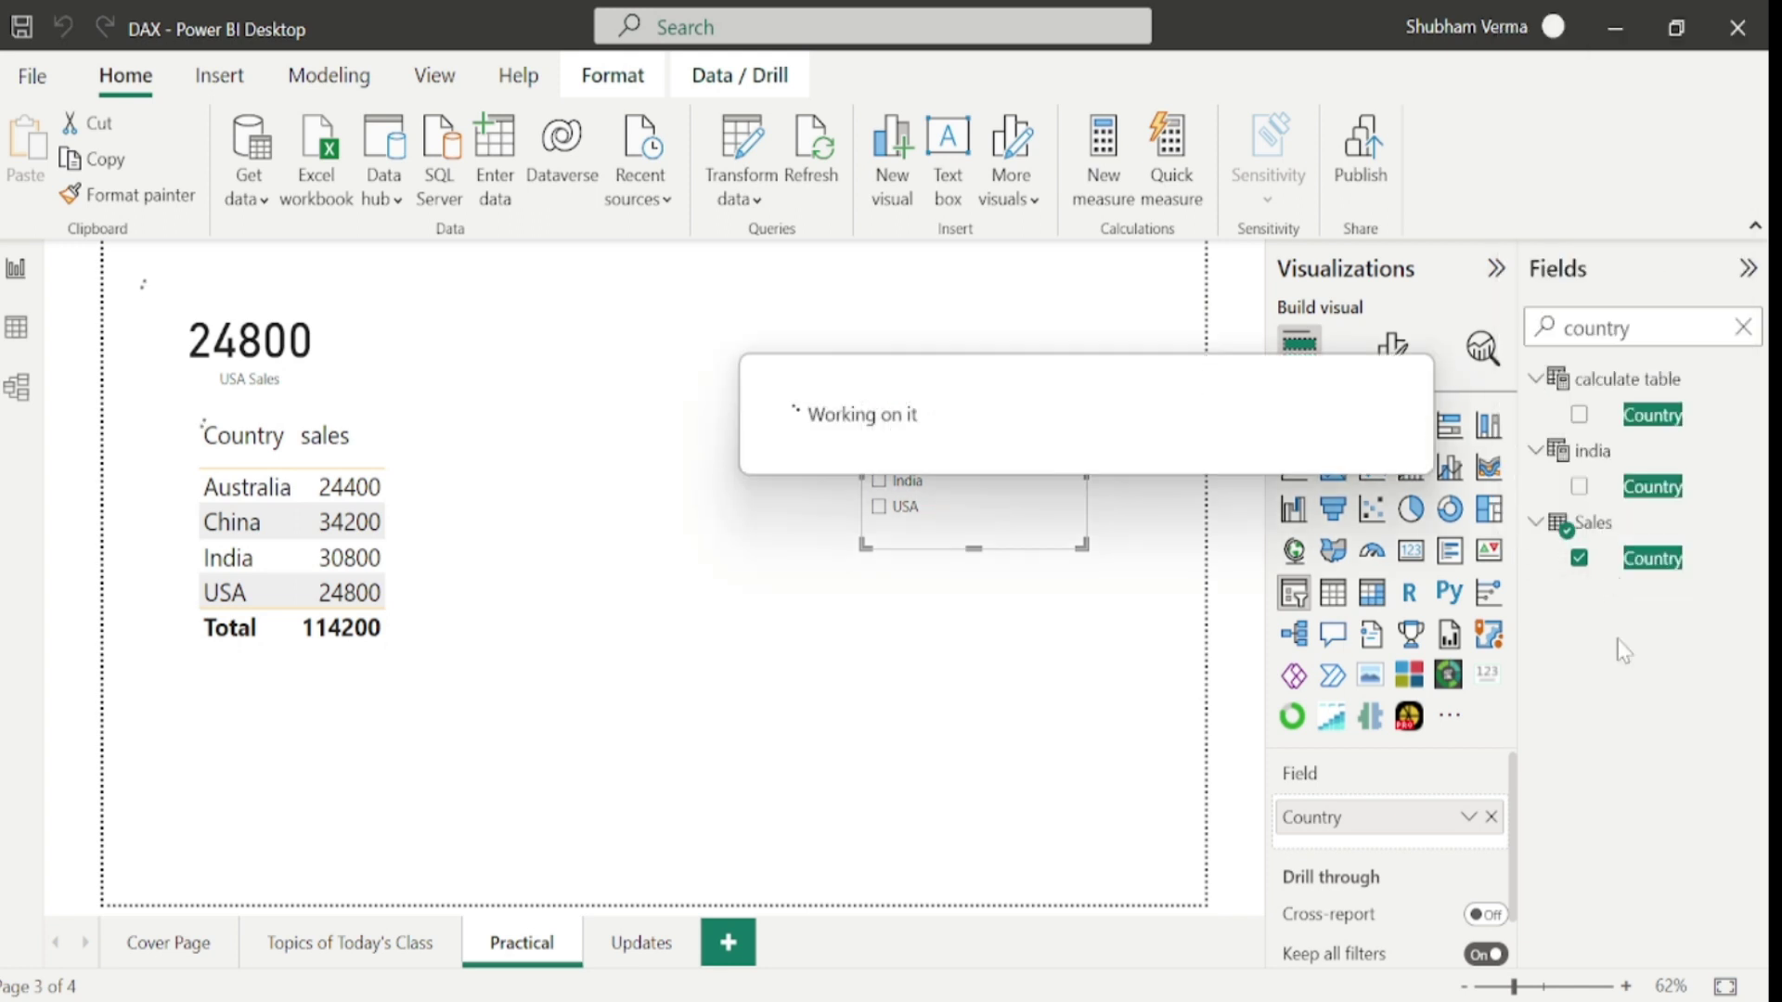
pyautogui.press('BackSpace')
pyautogui.press('BackSpace')
pyautogui.press('BackSpace')
pyautogui.press('BackSpace')
pyautogui.press('BackSpace')
pyautogui.press('BackSpace')
pyautogui.press('BackSpace')
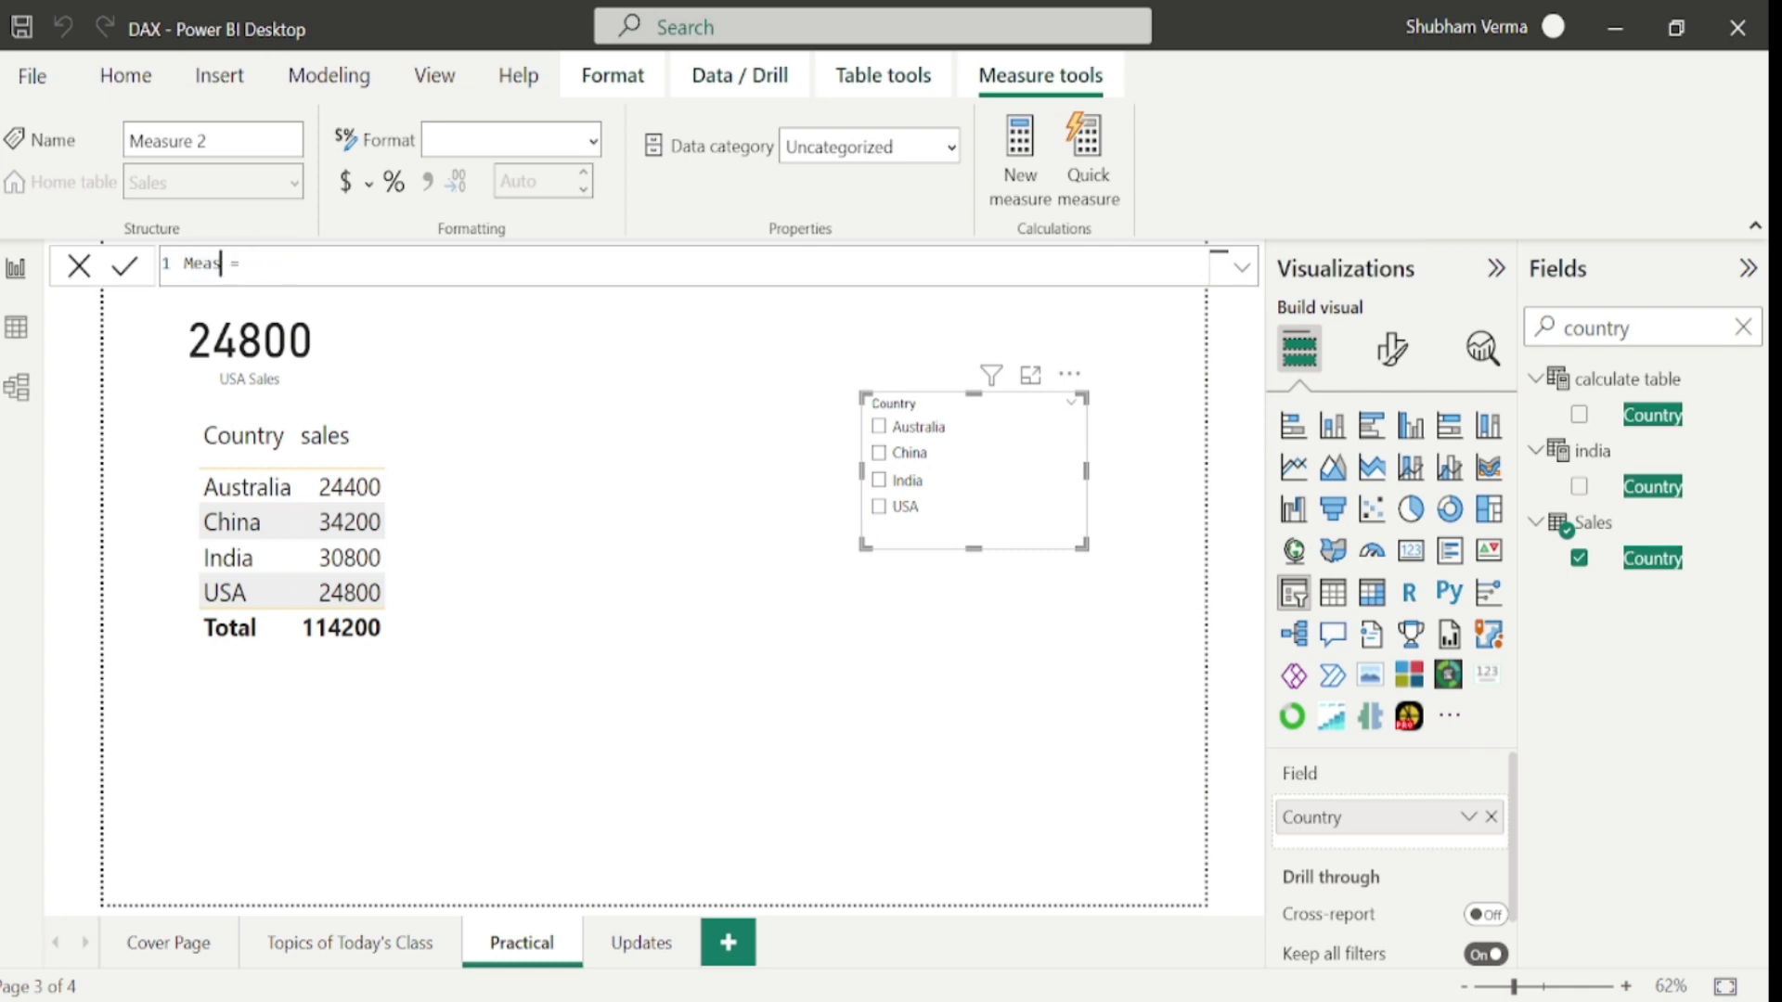
pyautogui.write('remove filter')
# Start the remove filter measure's expression with CALCULATE(SUM(Sales[sales]), leaving its filter argument open.
pyautogui.click(331, 264)
pyautogui.write('calc')
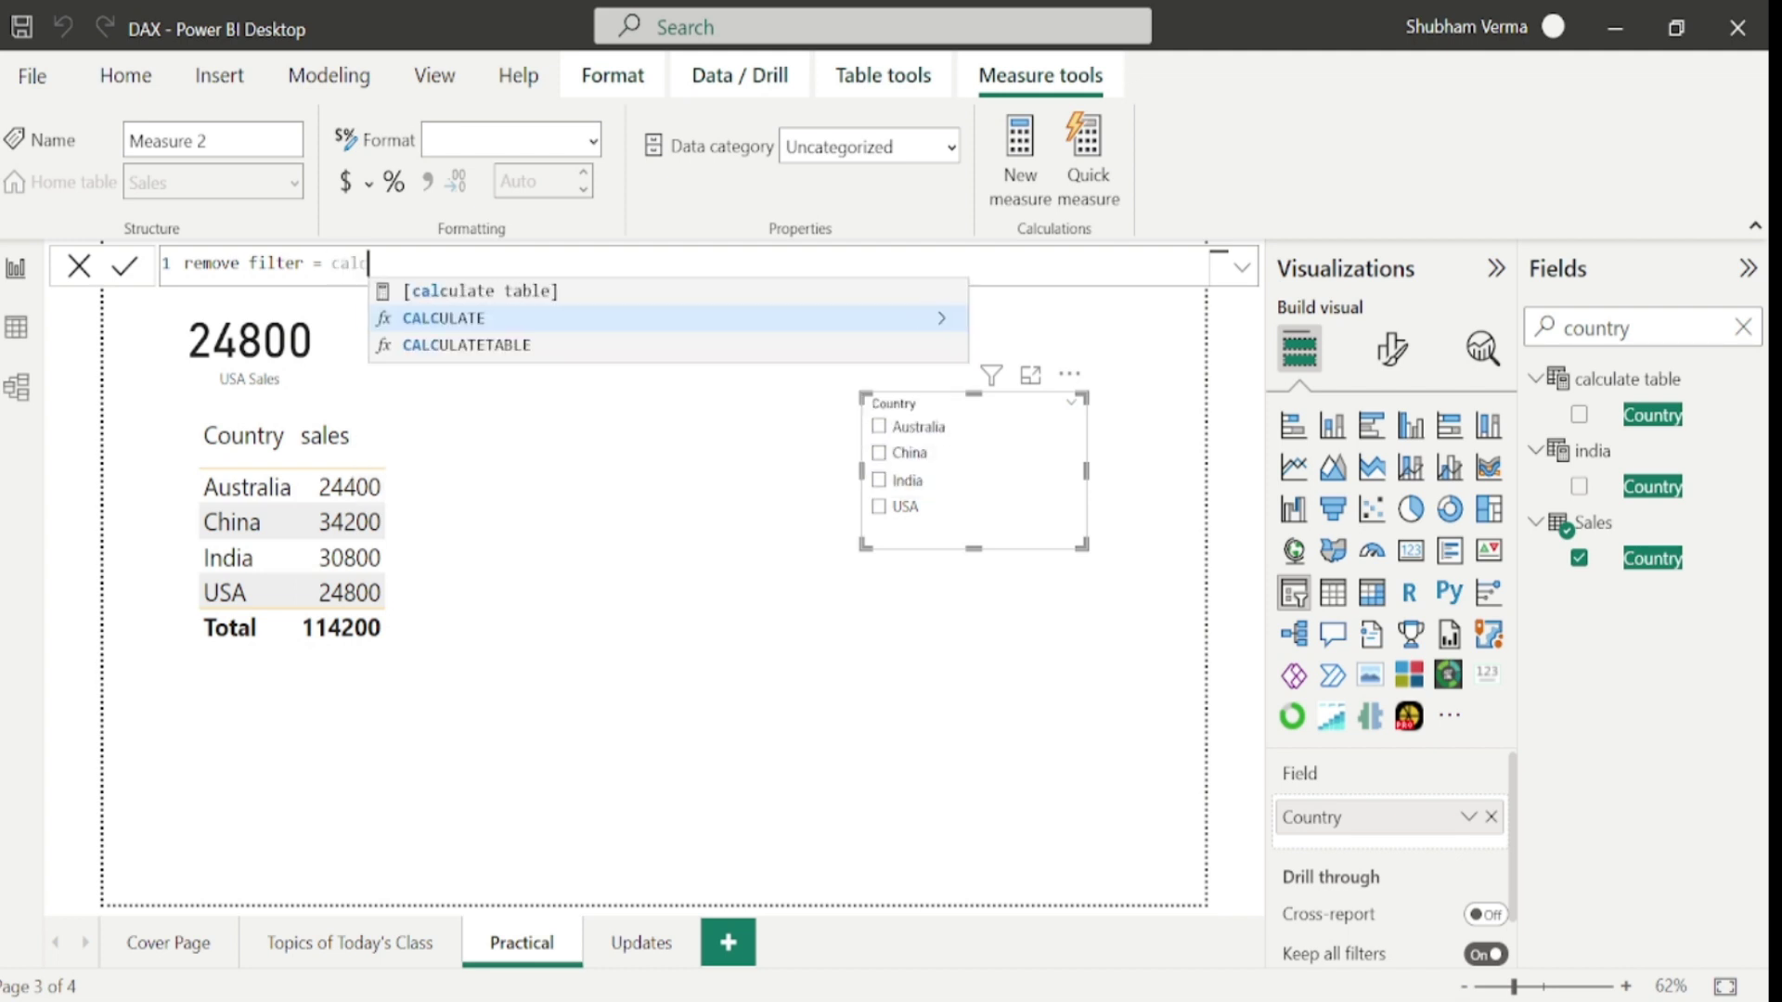
pyautogui.press('Tab')
pyautogui.write('sum')
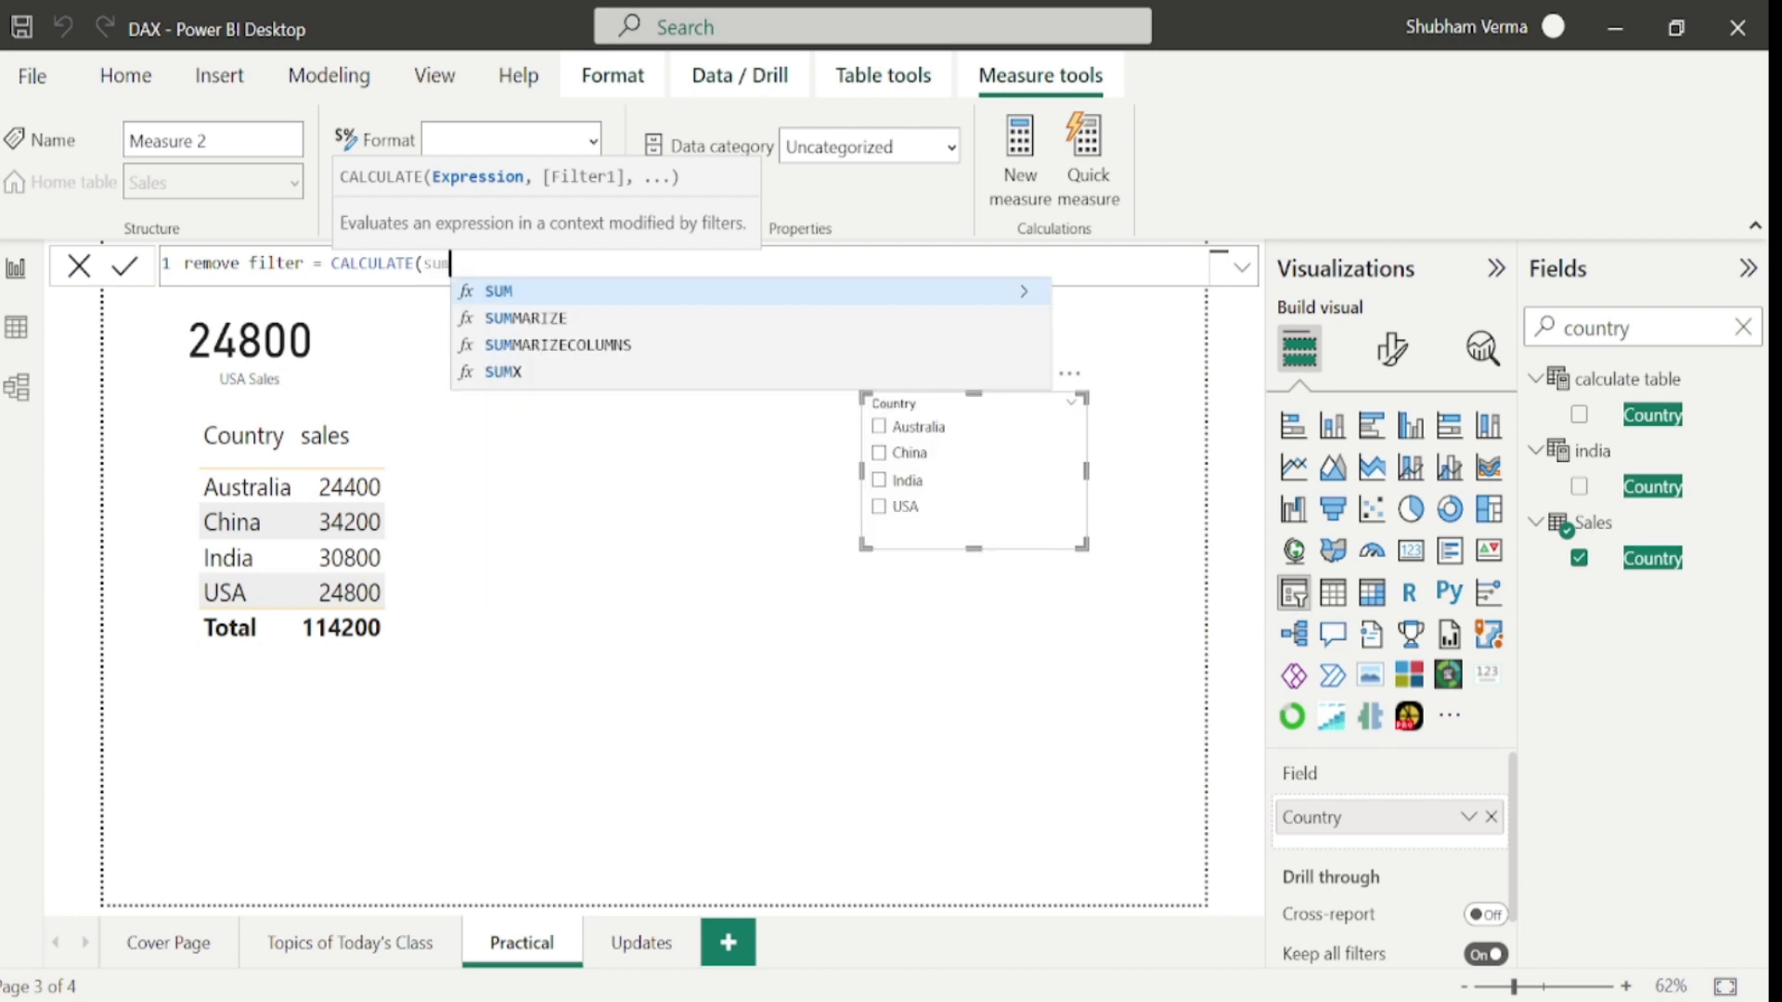
pyautogui.press('Tab')
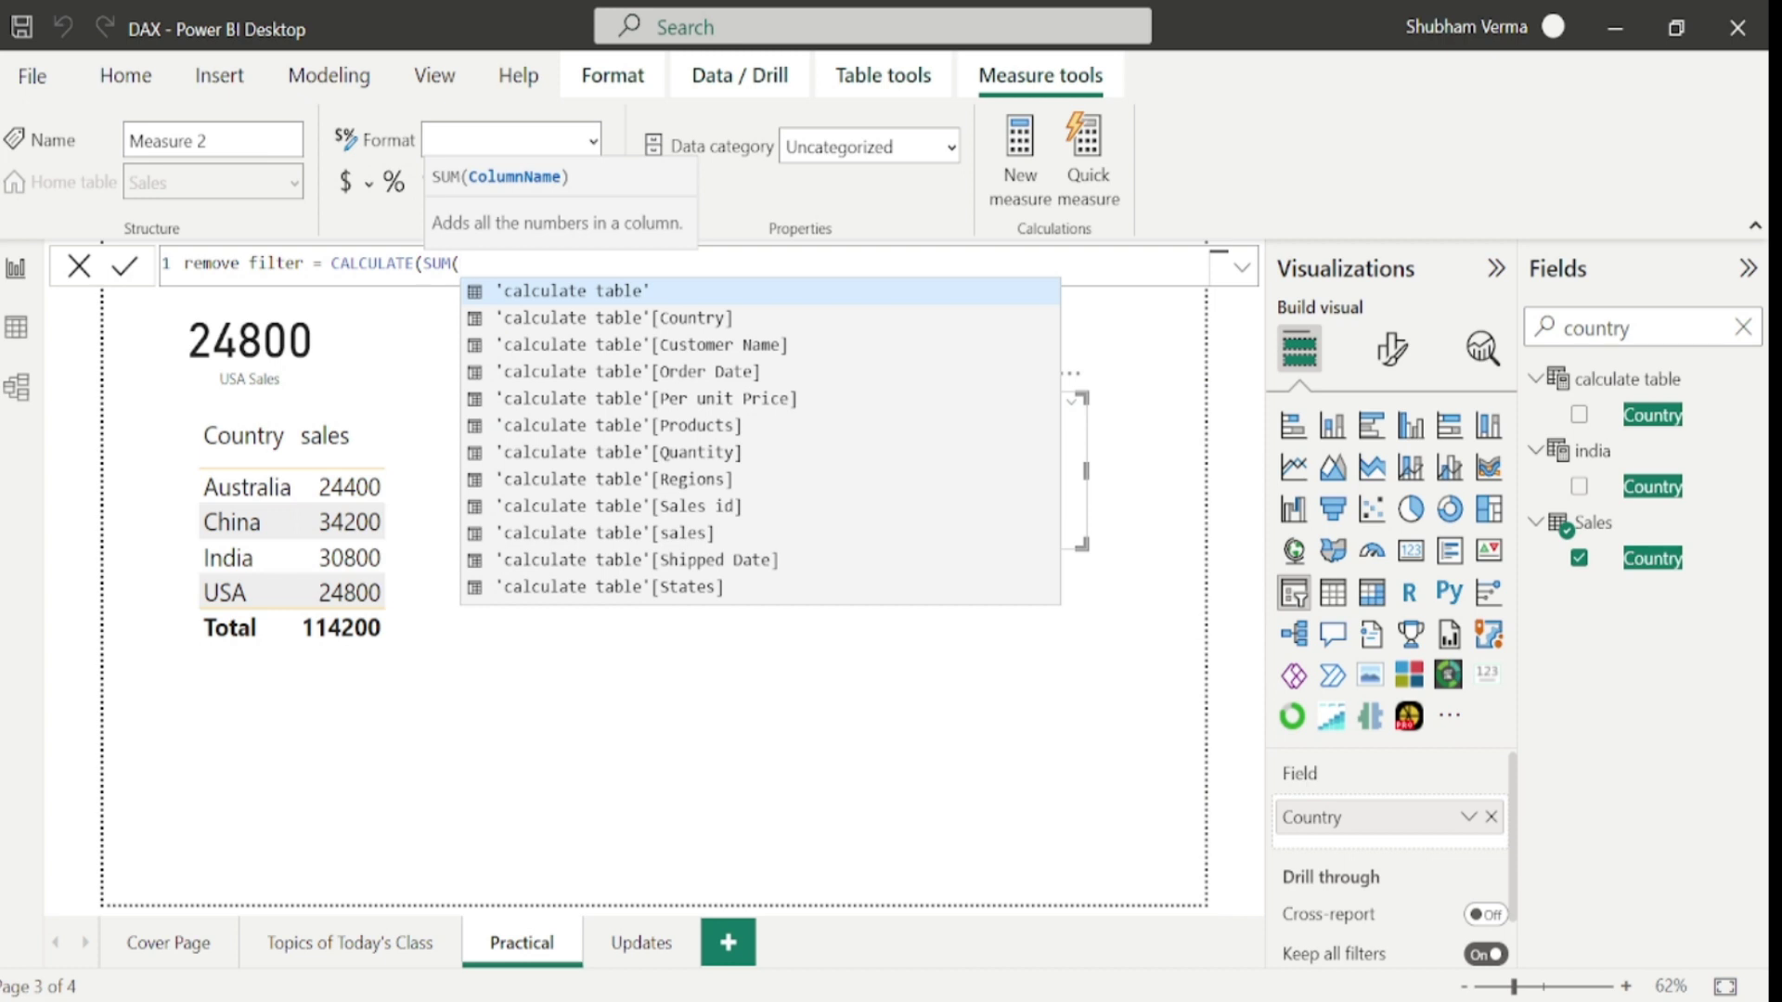
pyautogui.write('sale')
pyautogui.press('Up')
pyautogui.press('Up')
pyautogui.press('Up')
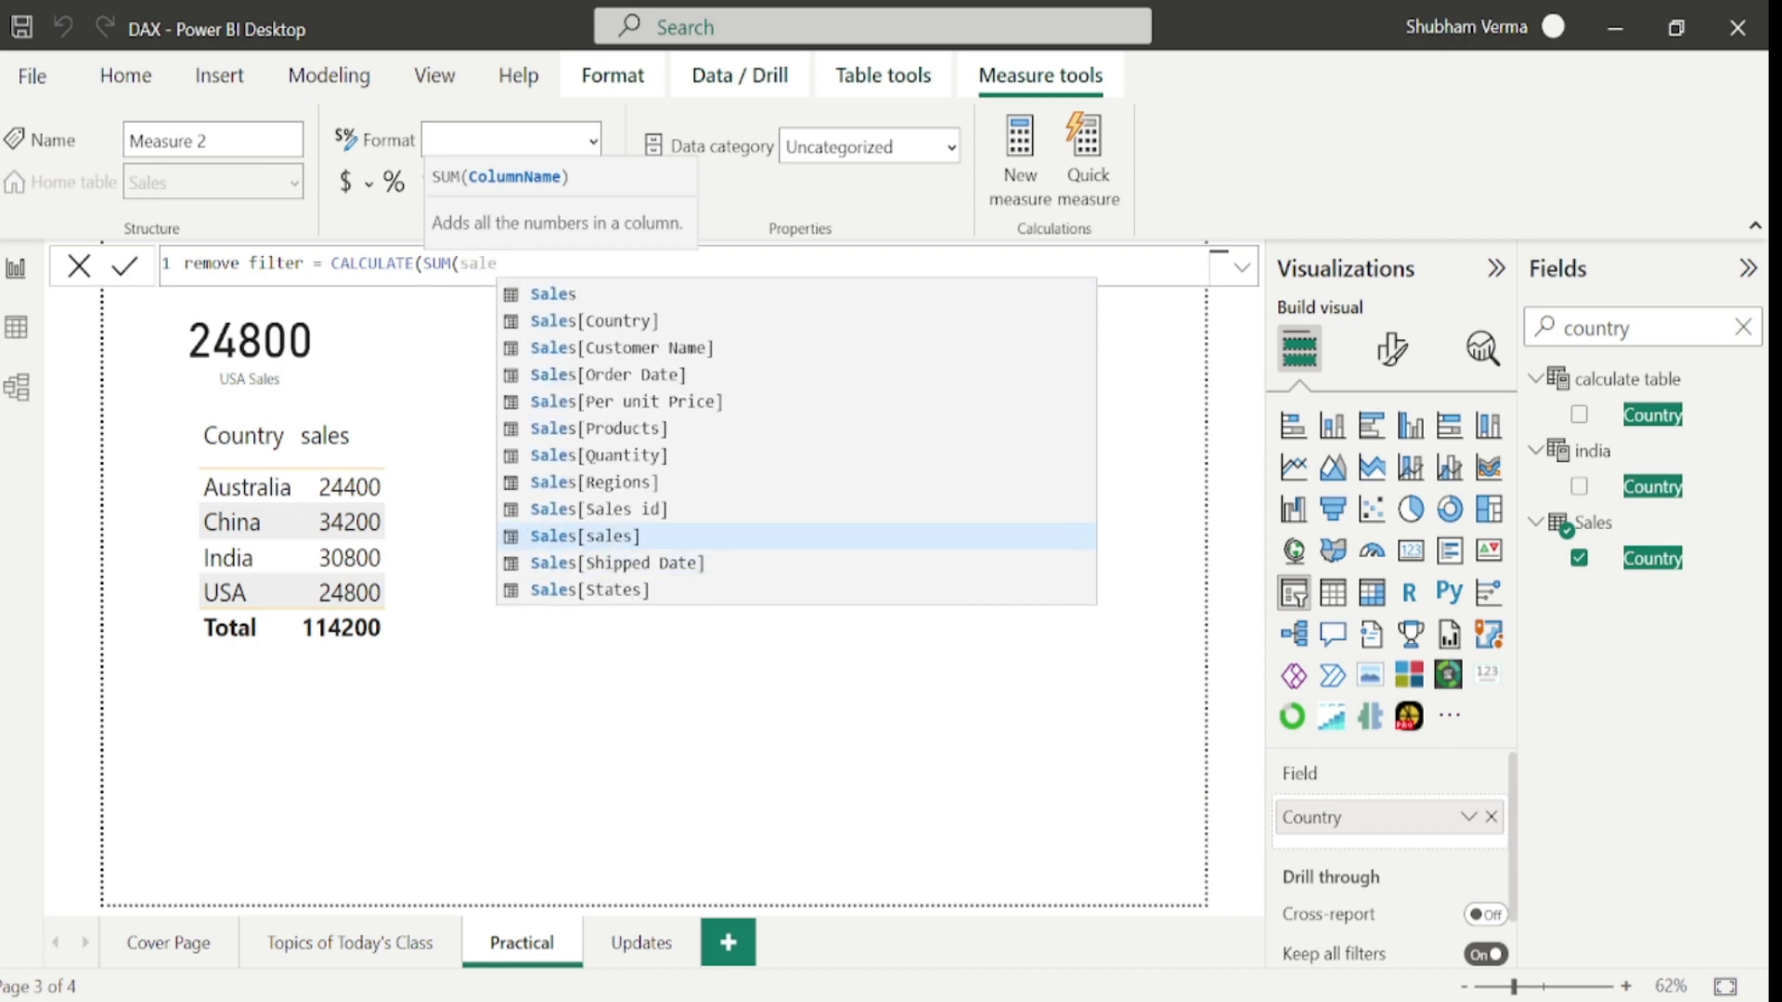
pyautogui.press('Tab')
pyautogui.write('),')
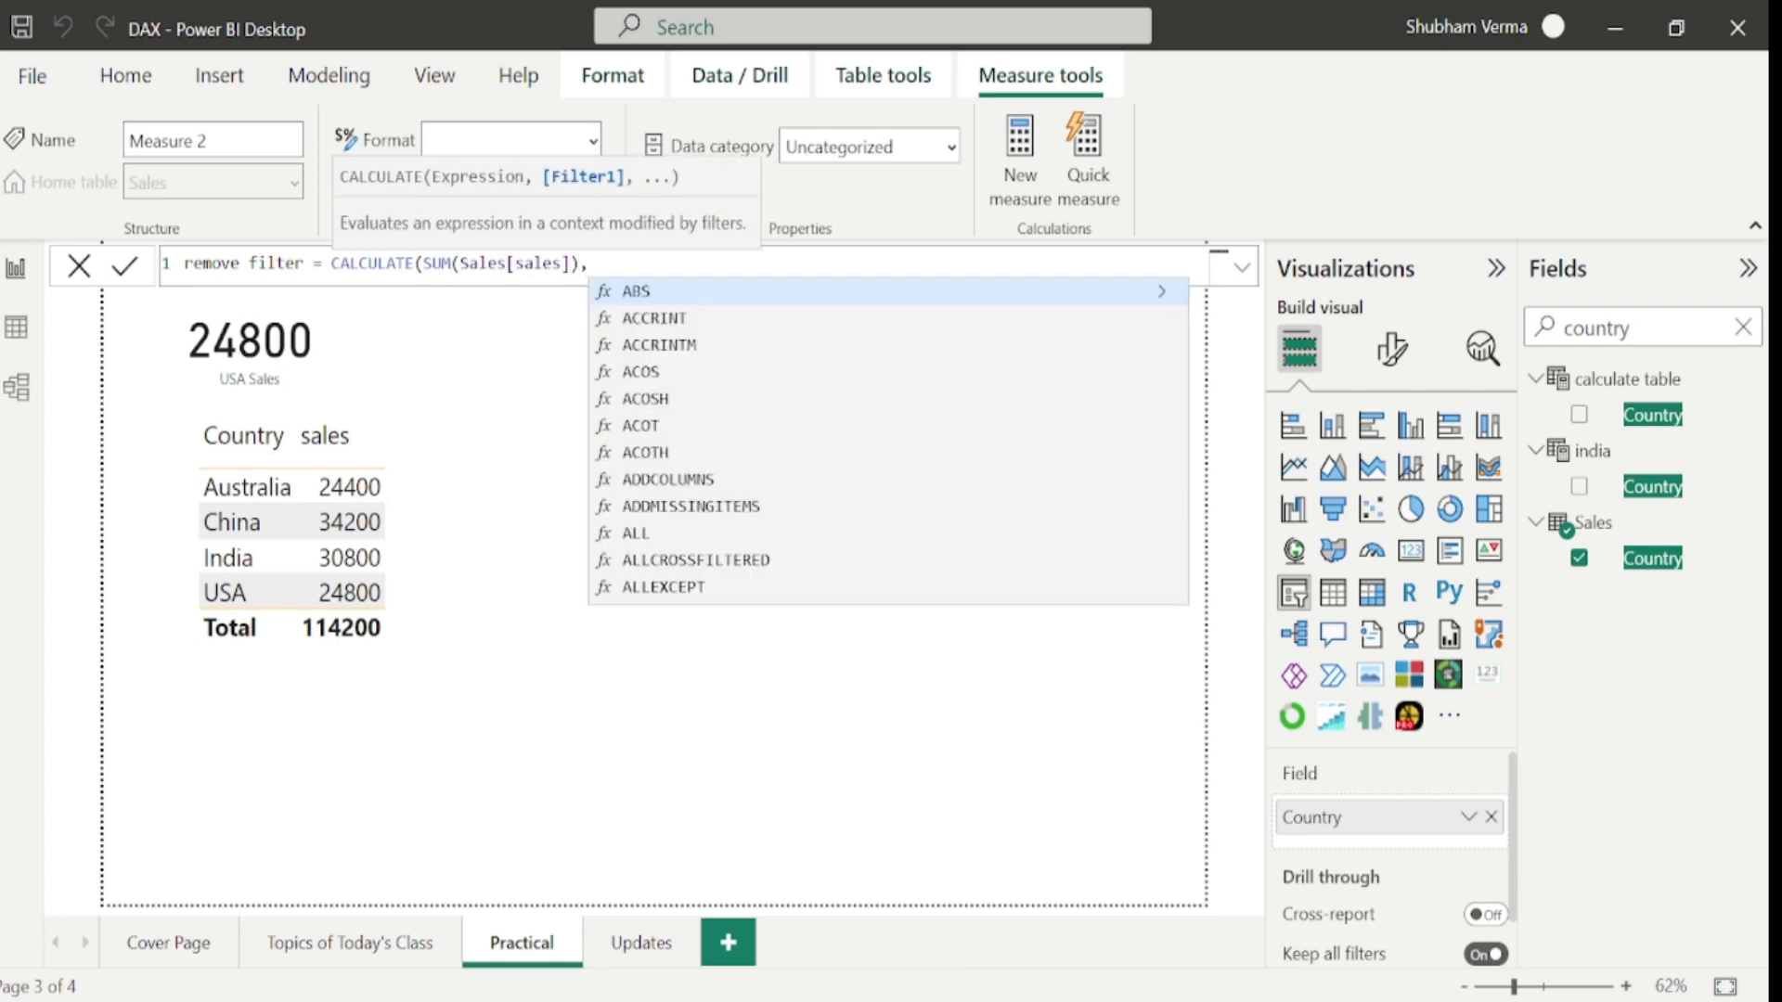
# Complete the measure with REMOVEFILTERS(Sales[Country])) as the filter argument and commit the formula.
pyautogui.write('remove')
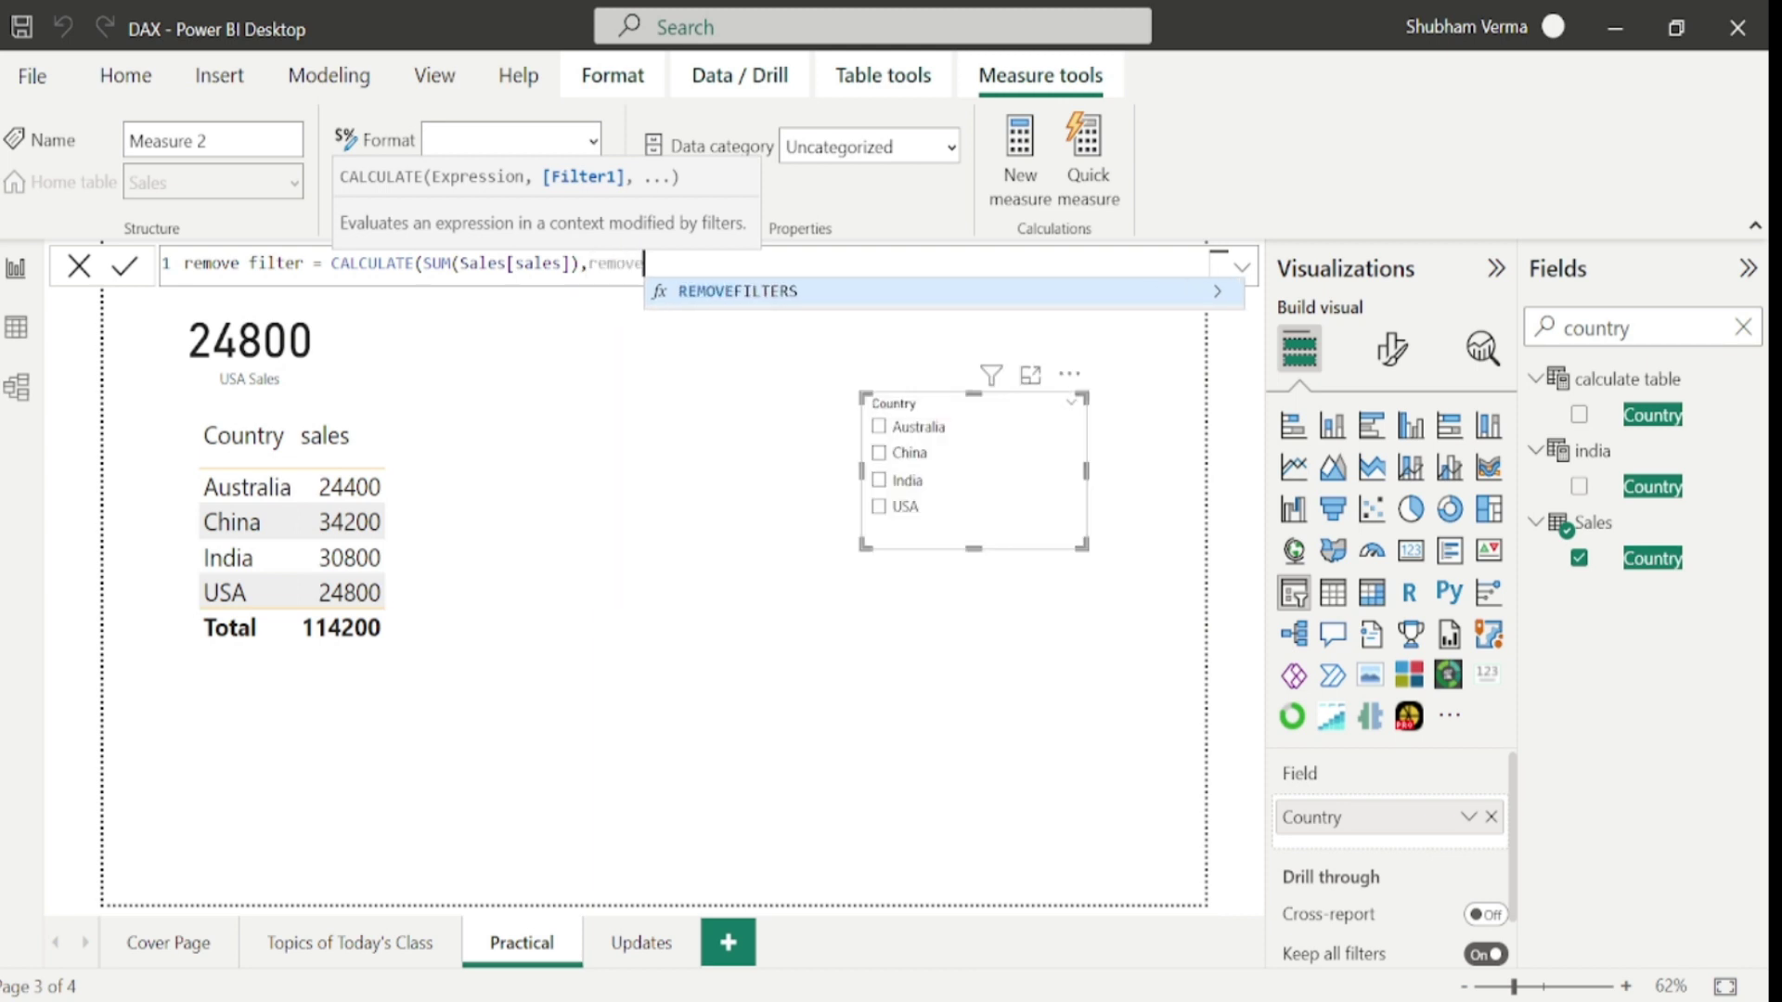
pyautogui.press('Tab')
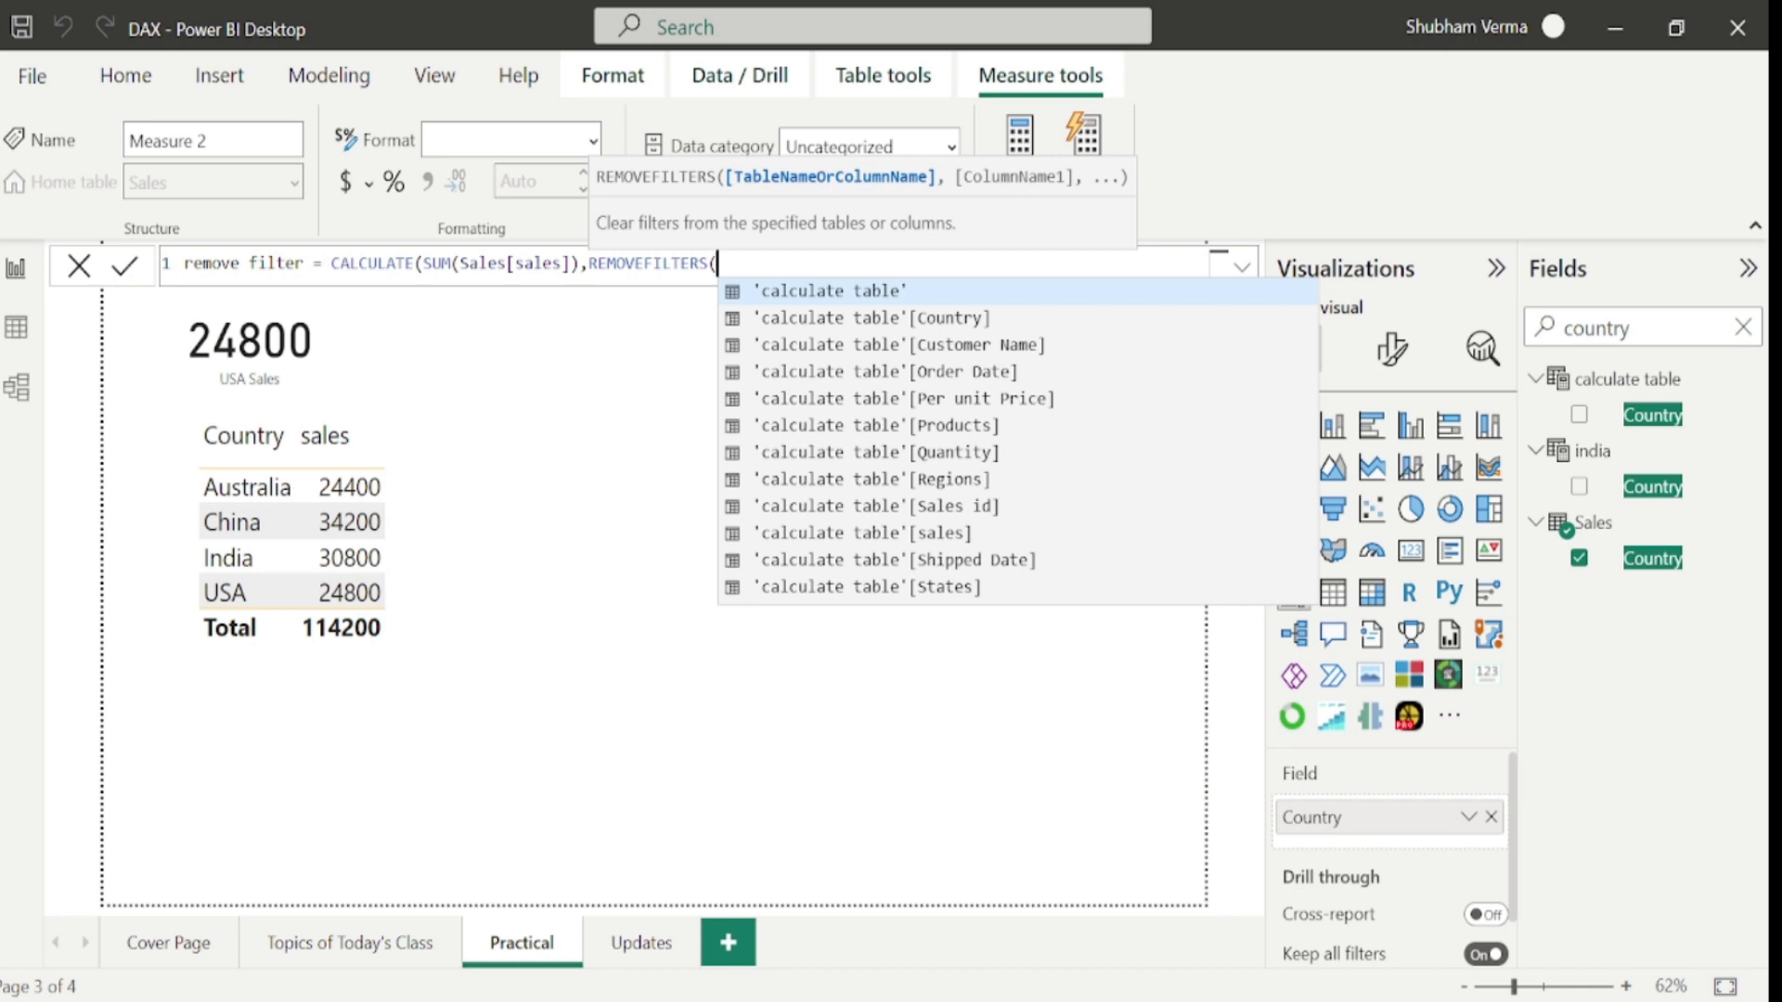
pyautogui.write('country')
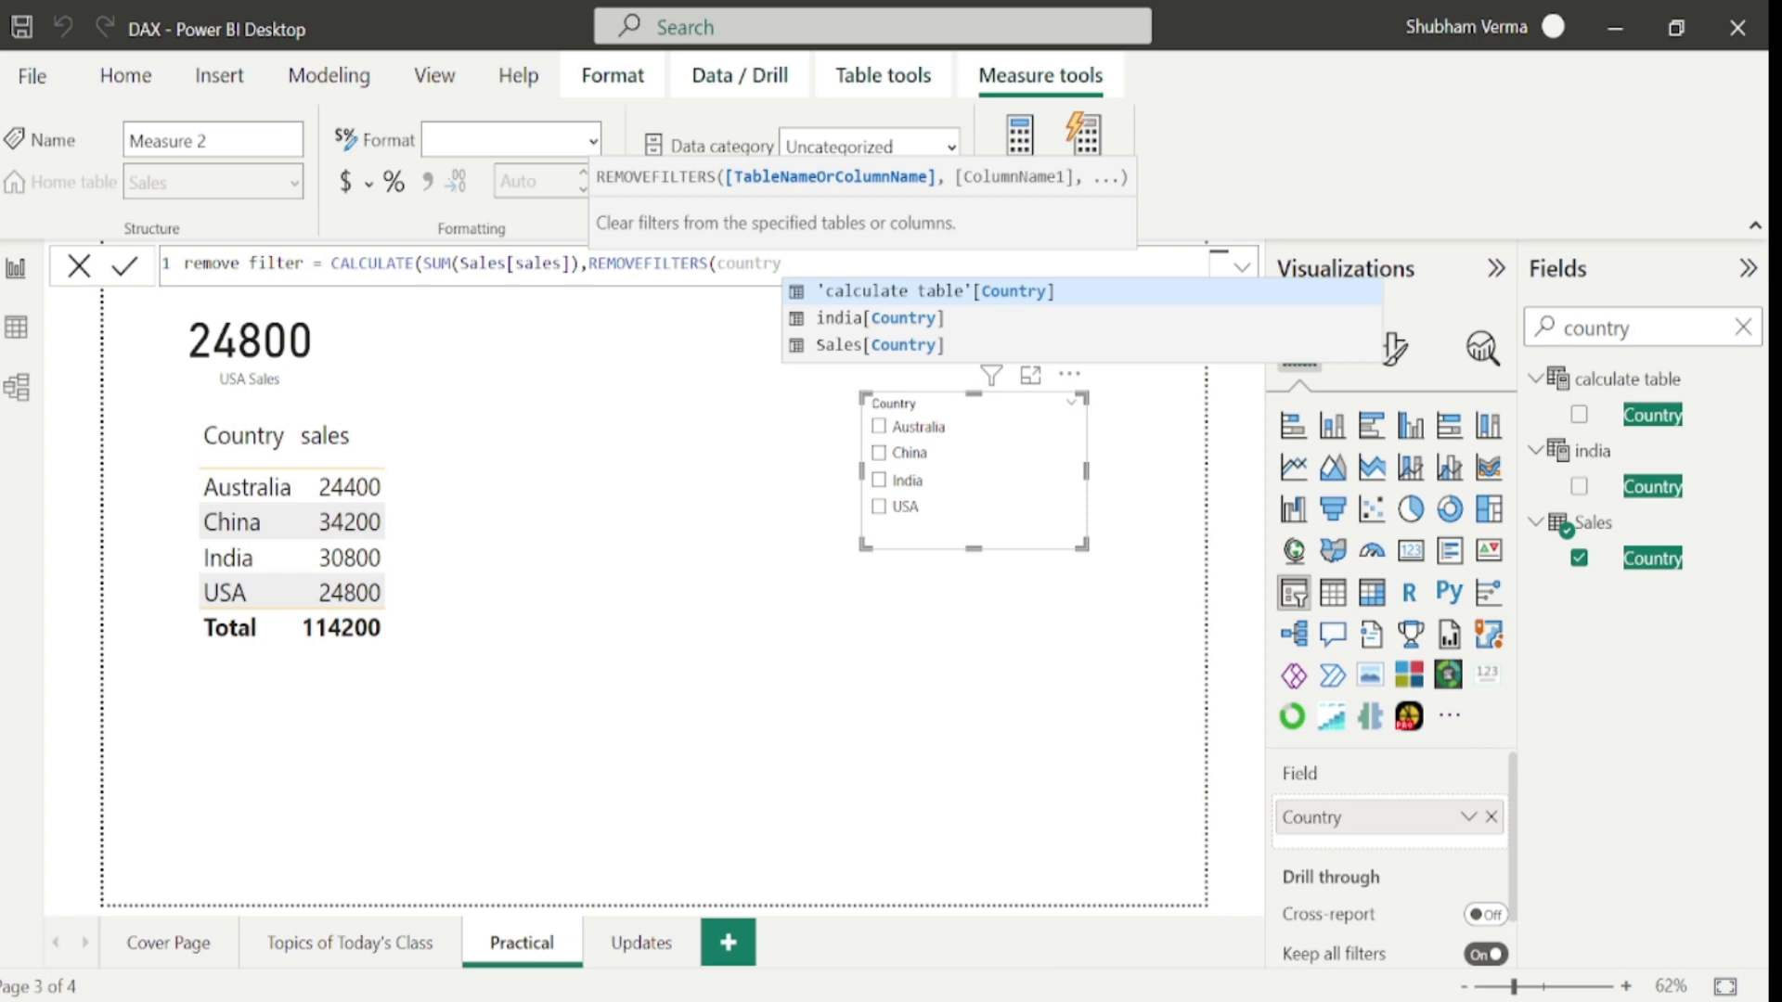
pyautogui.press('Down')
pyautogui.press('Down')
pyautogui.press('Tab')
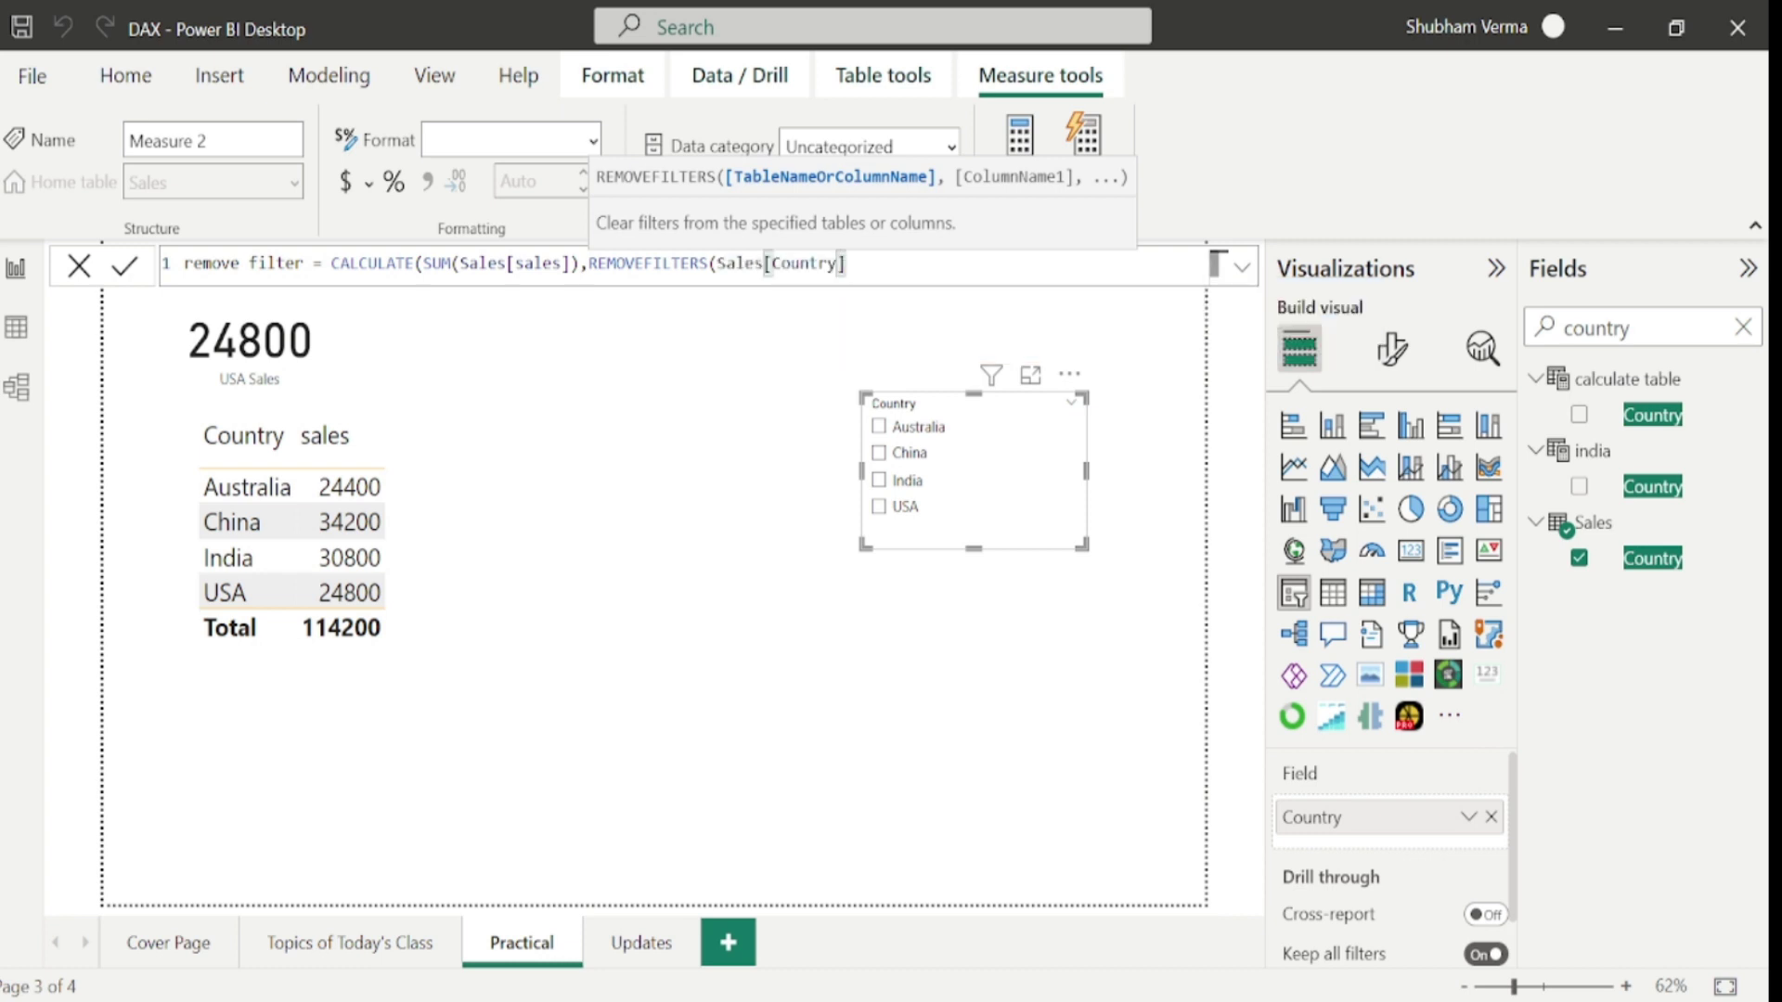
pyautogui.write(')')
pyautogui.write(')')
pyautogui.press('Return')
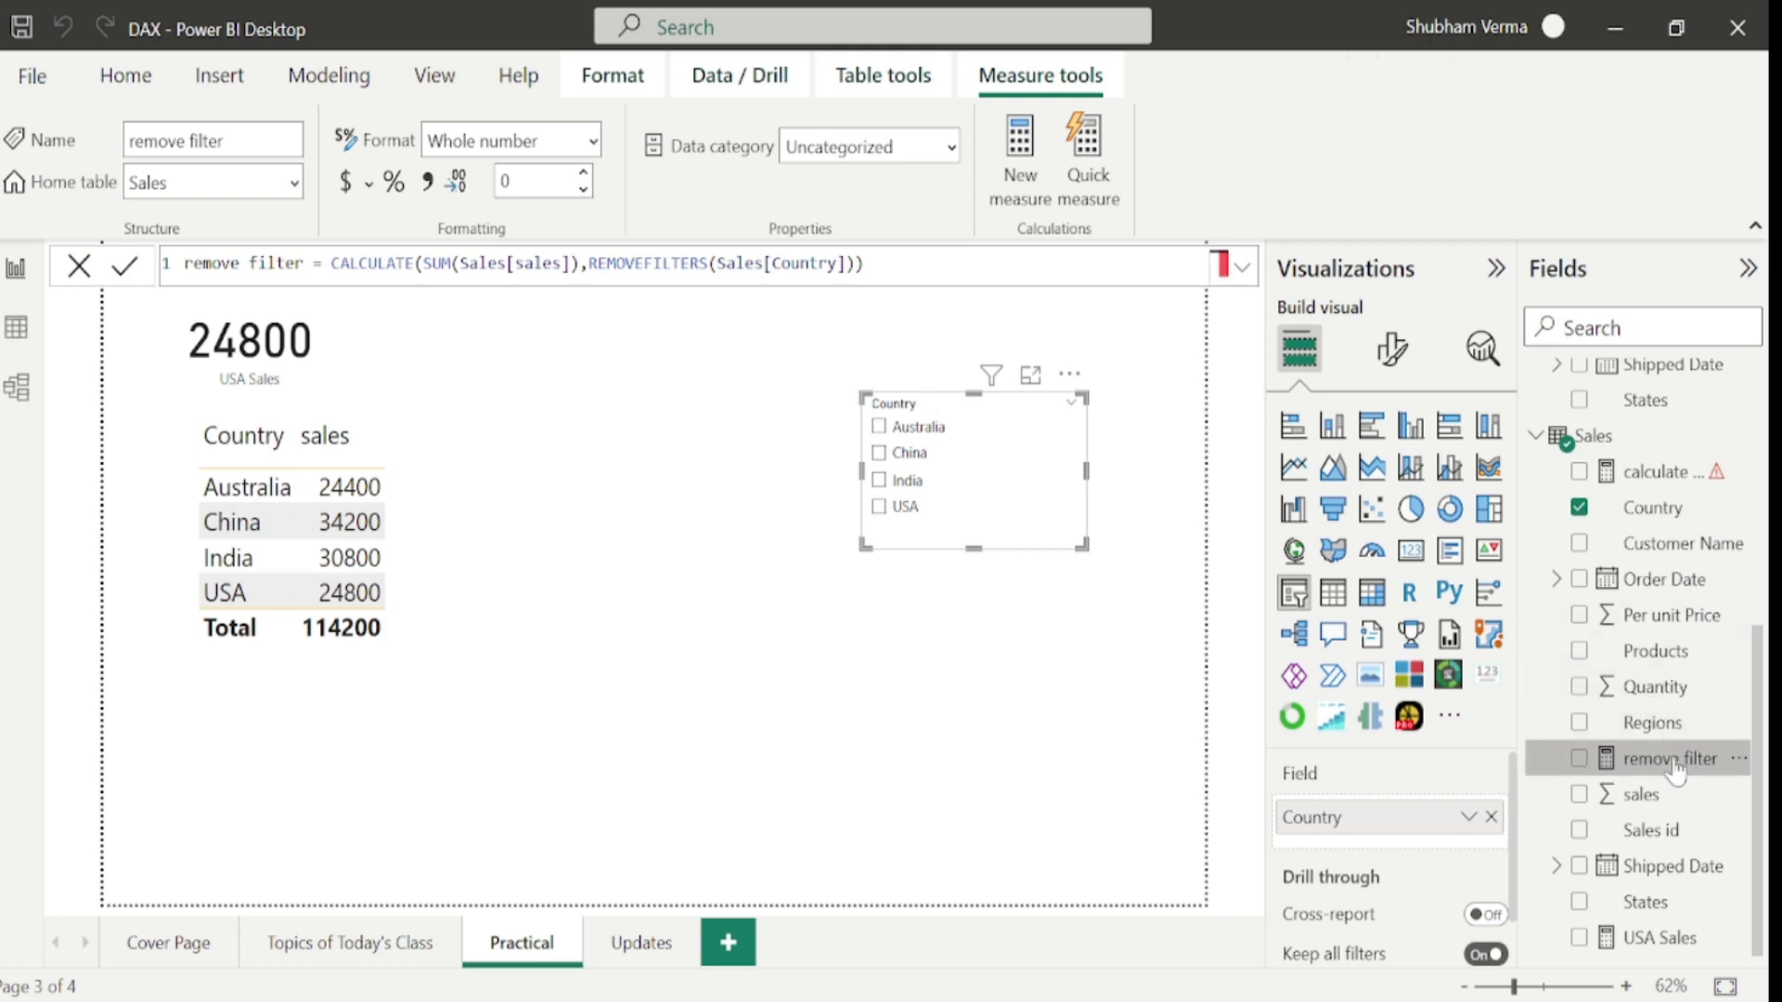
# Add the remove filter measure to the table visual and test it with the Country slicer on USA and China, clearing each selection.
pyautogui.moveTo(1712, 775); pyautogui.dragTo(511, 495)
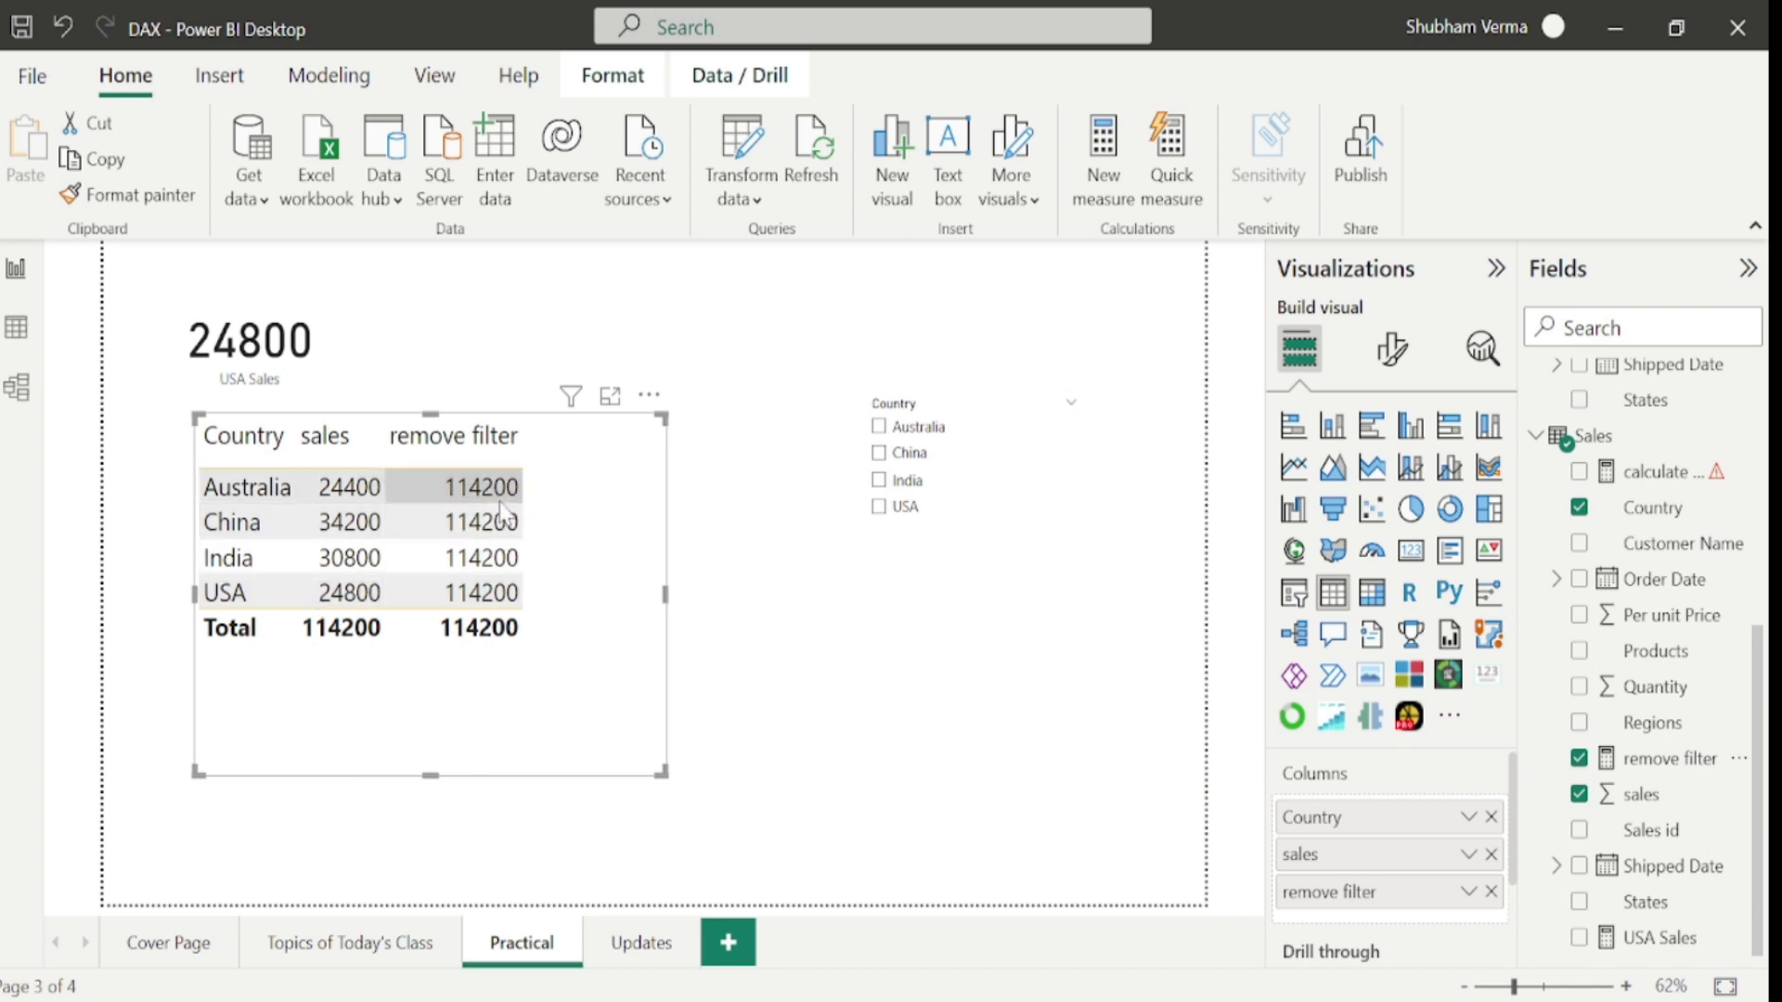
pyautogui.click(879, 507)
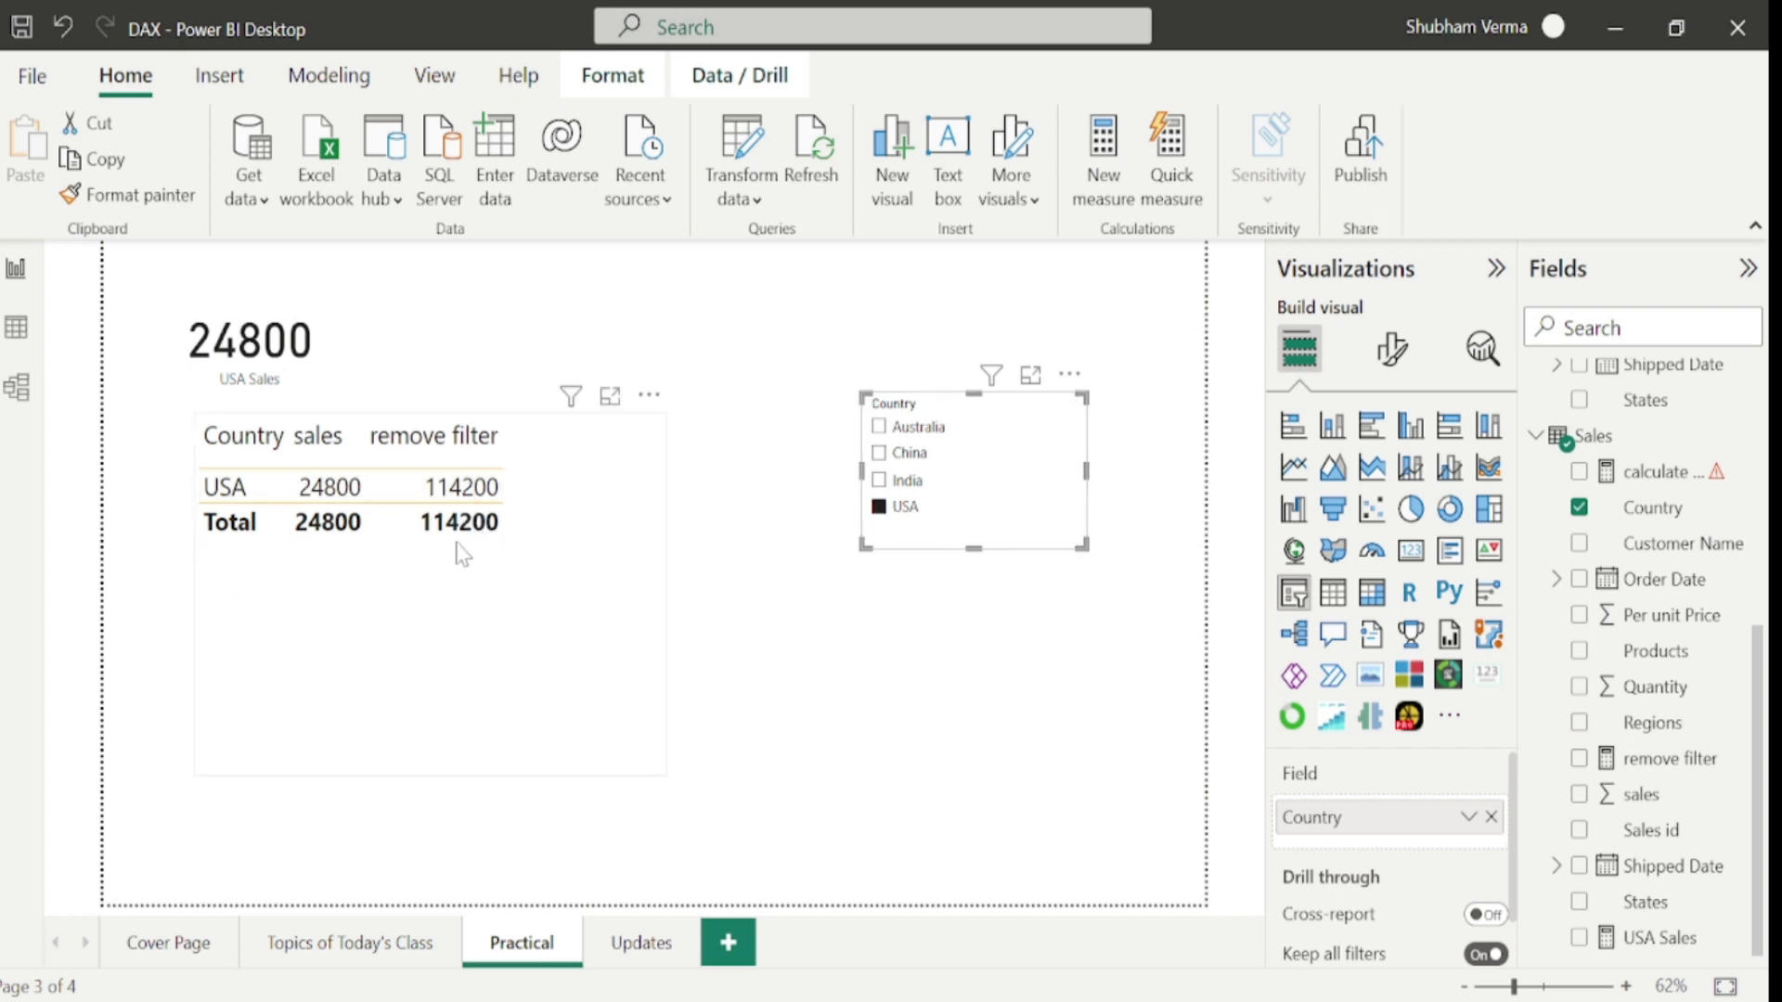
pyautogui.click(879, 506)
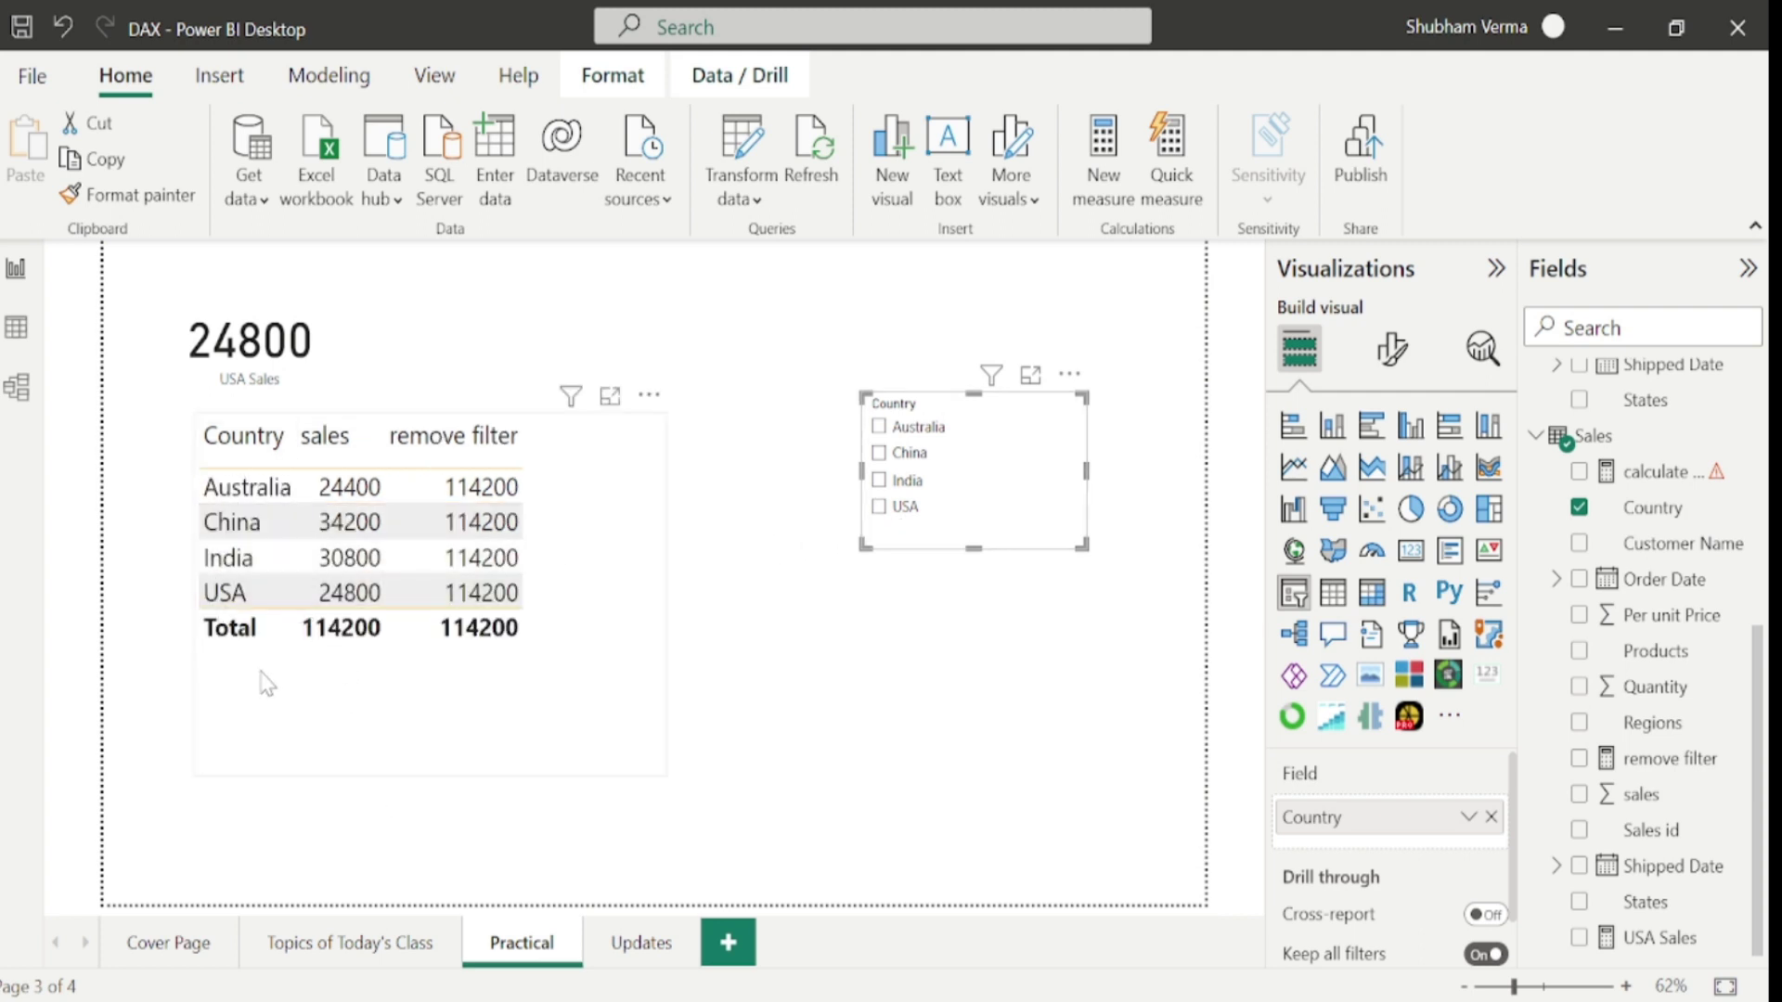
pyautogui.click(879, 453)
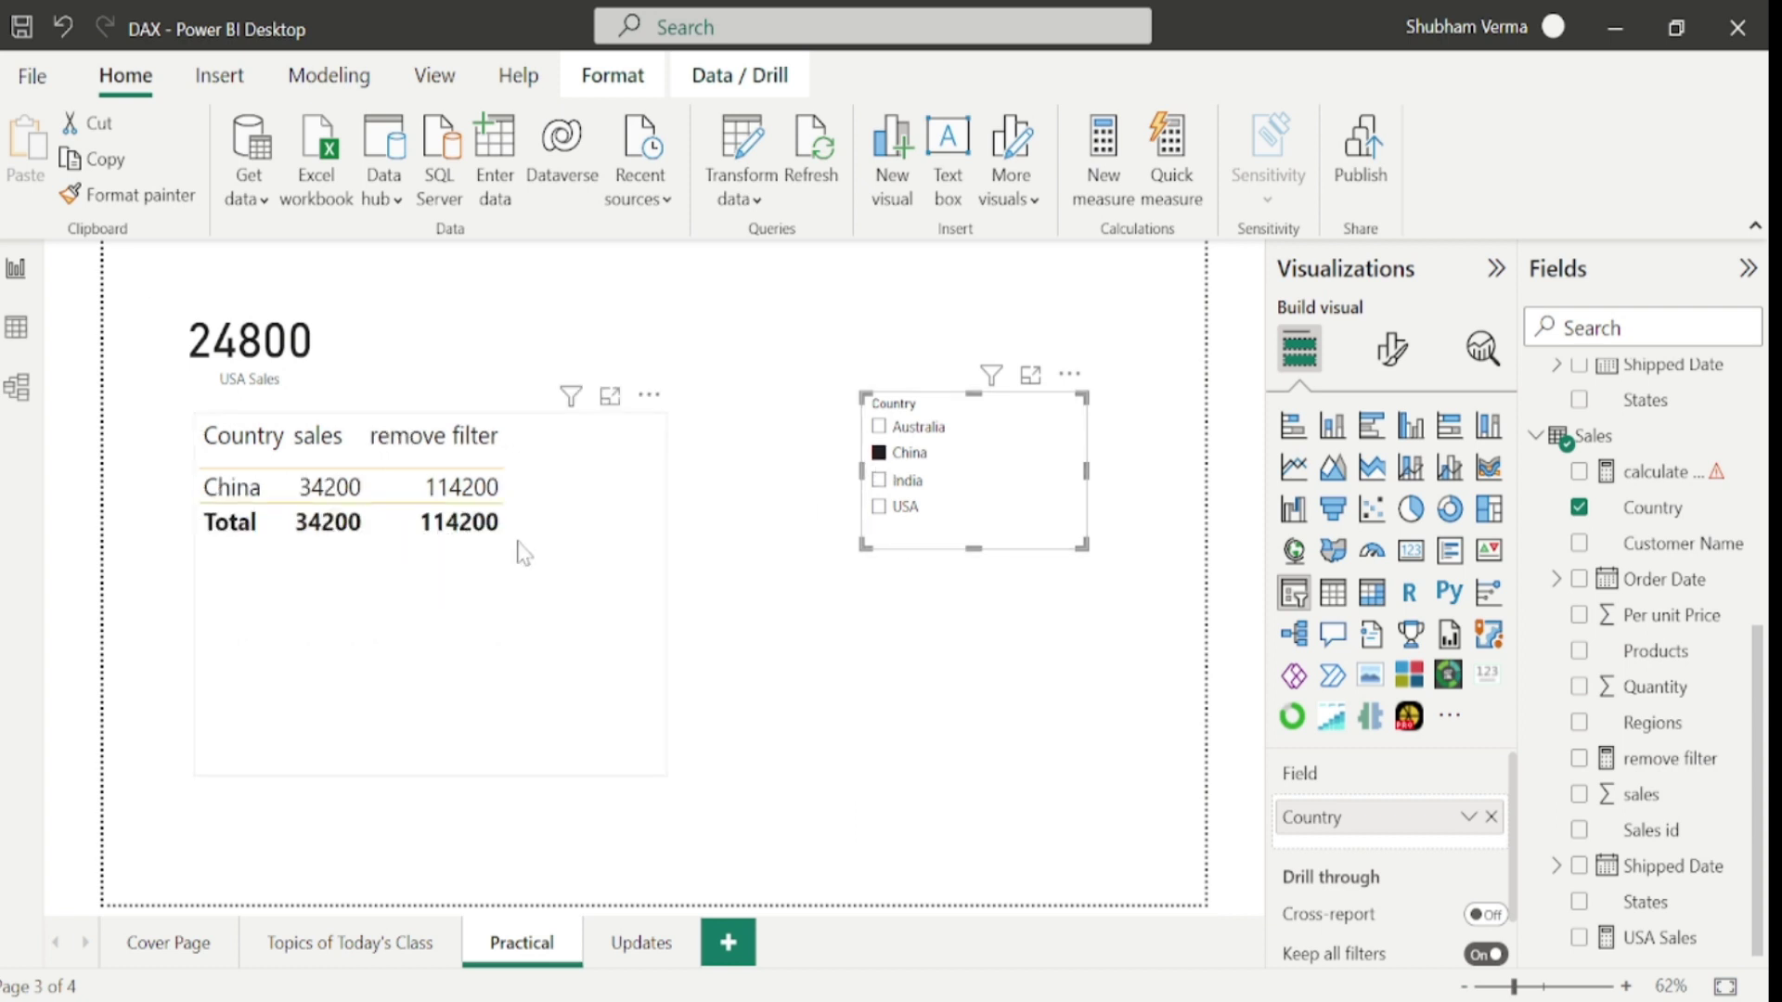
pyautogui.click(879, 453)
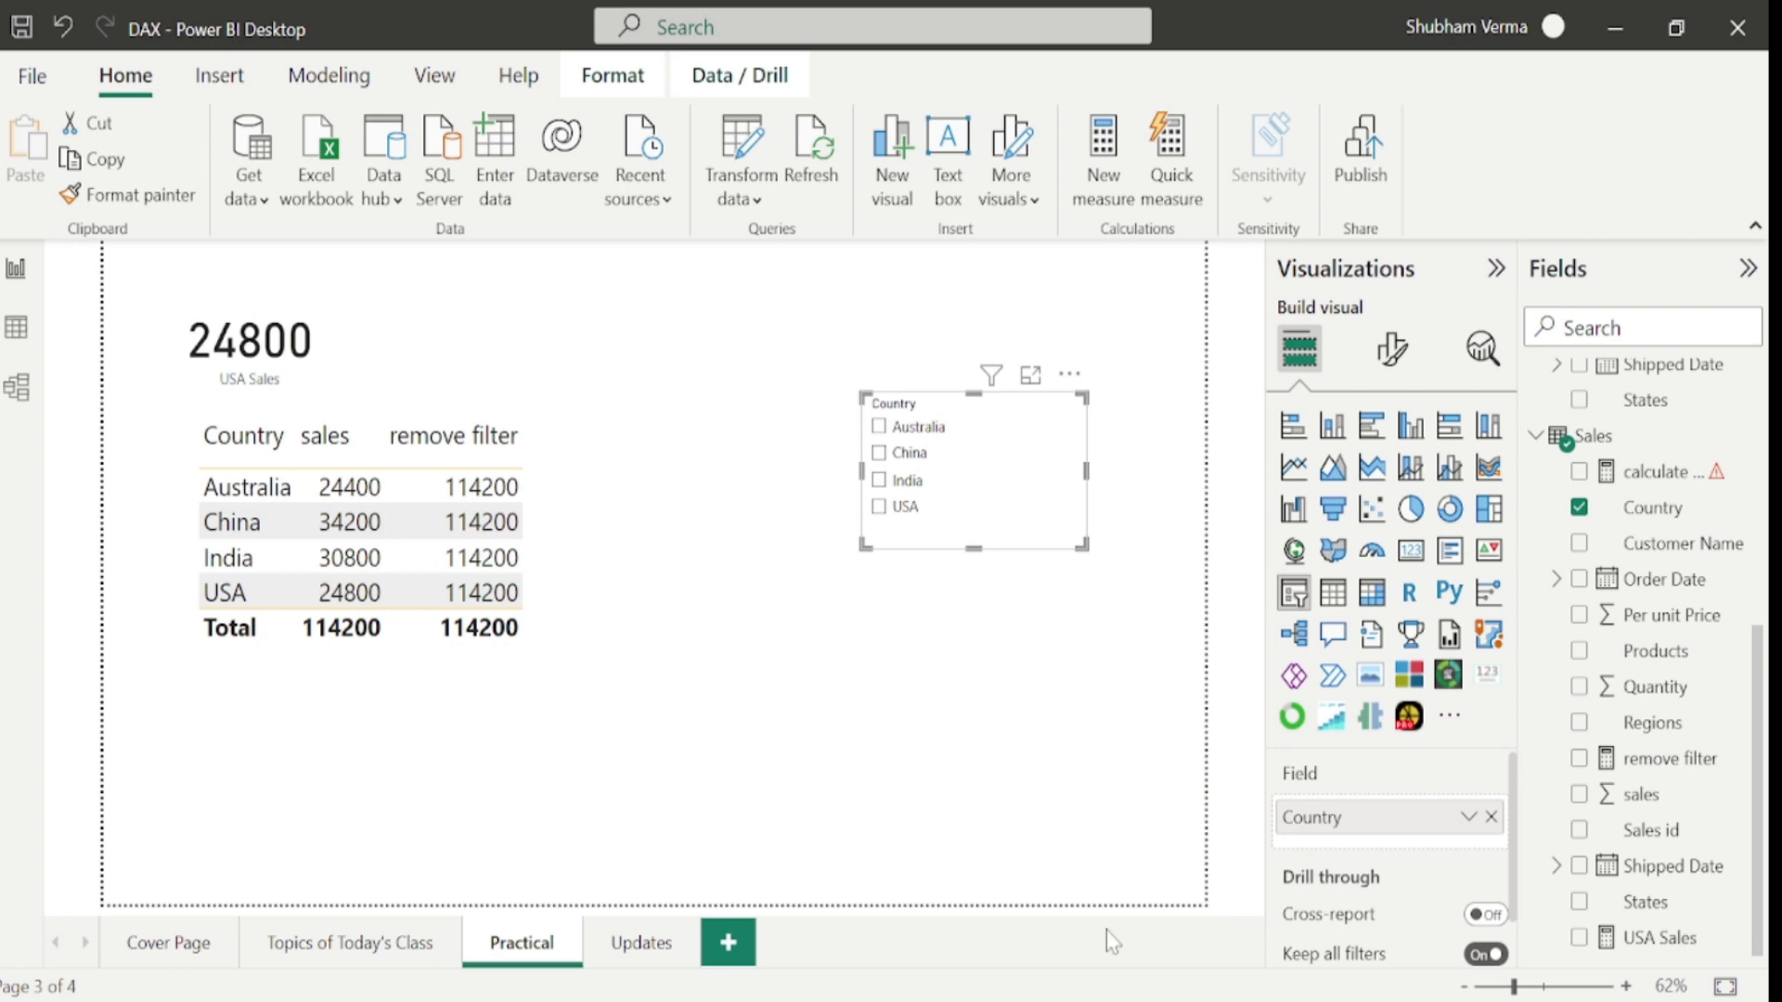
# Switch to the YouTube channel page in the browser, highlight the channel name and look through the page down to the created playlists.
pyautogui.moveTo(915, 993)
pyautogui.click(905, 872)
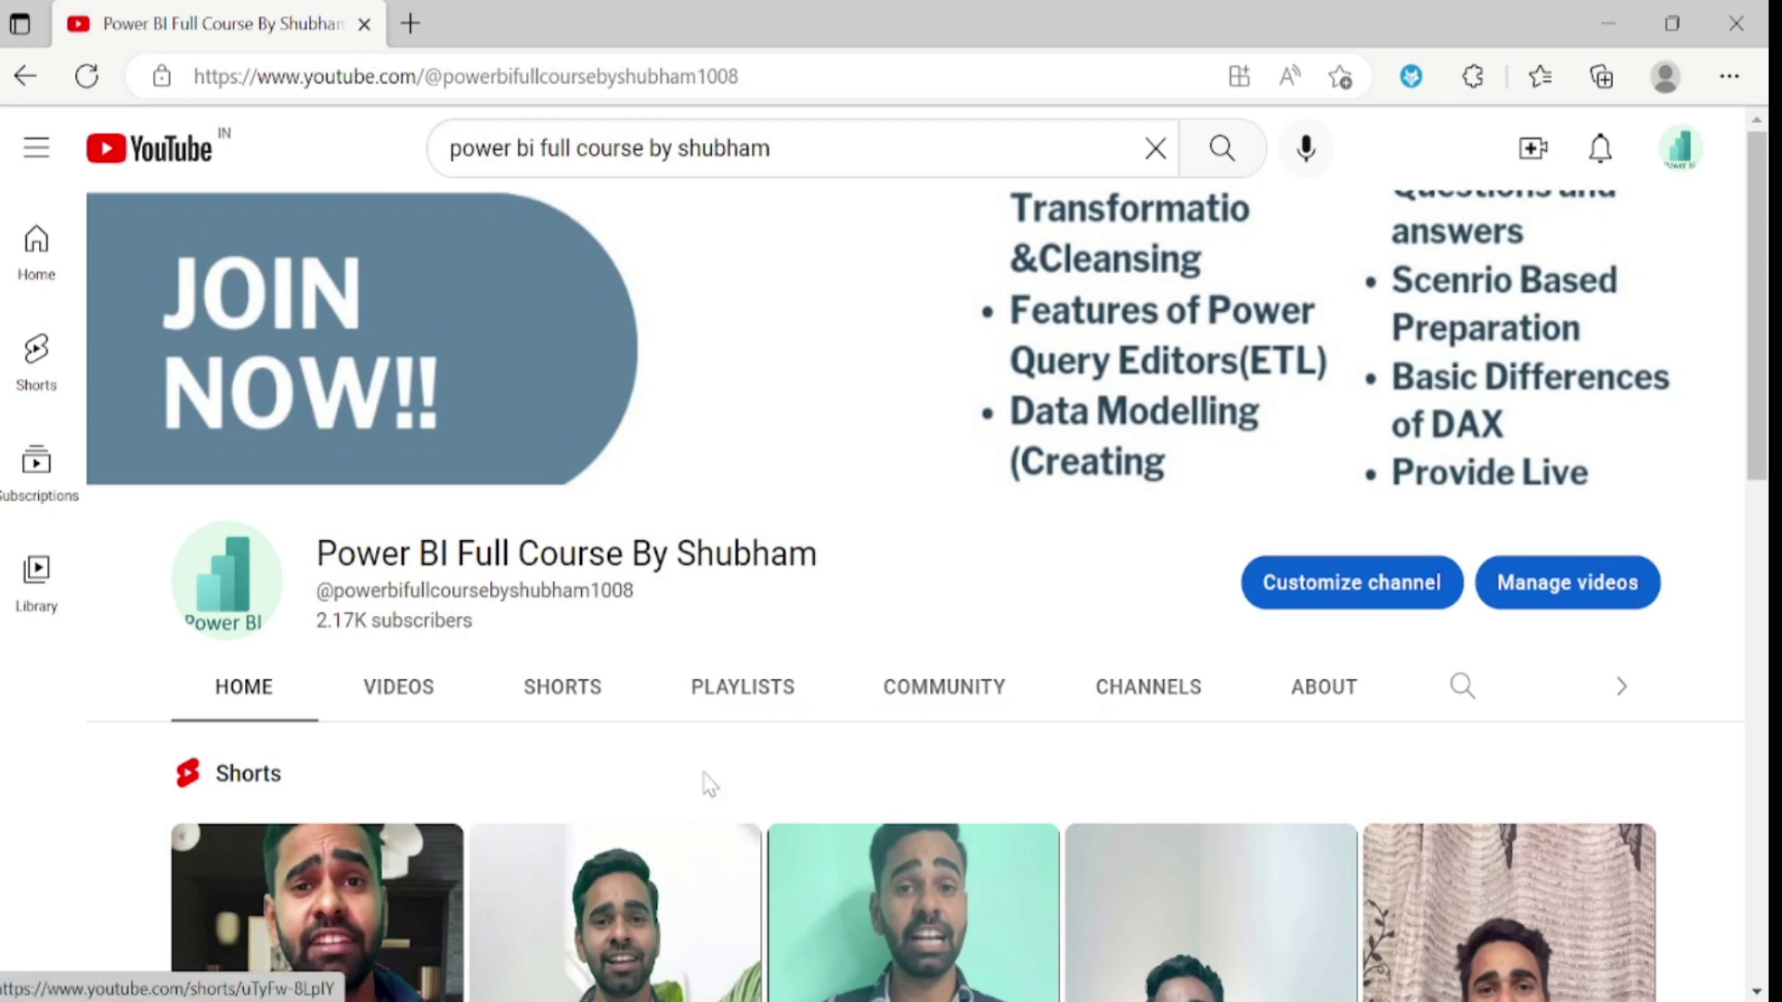
pyautogui.moveTo(317, 553); pyautogui.dragTo(855, 570)
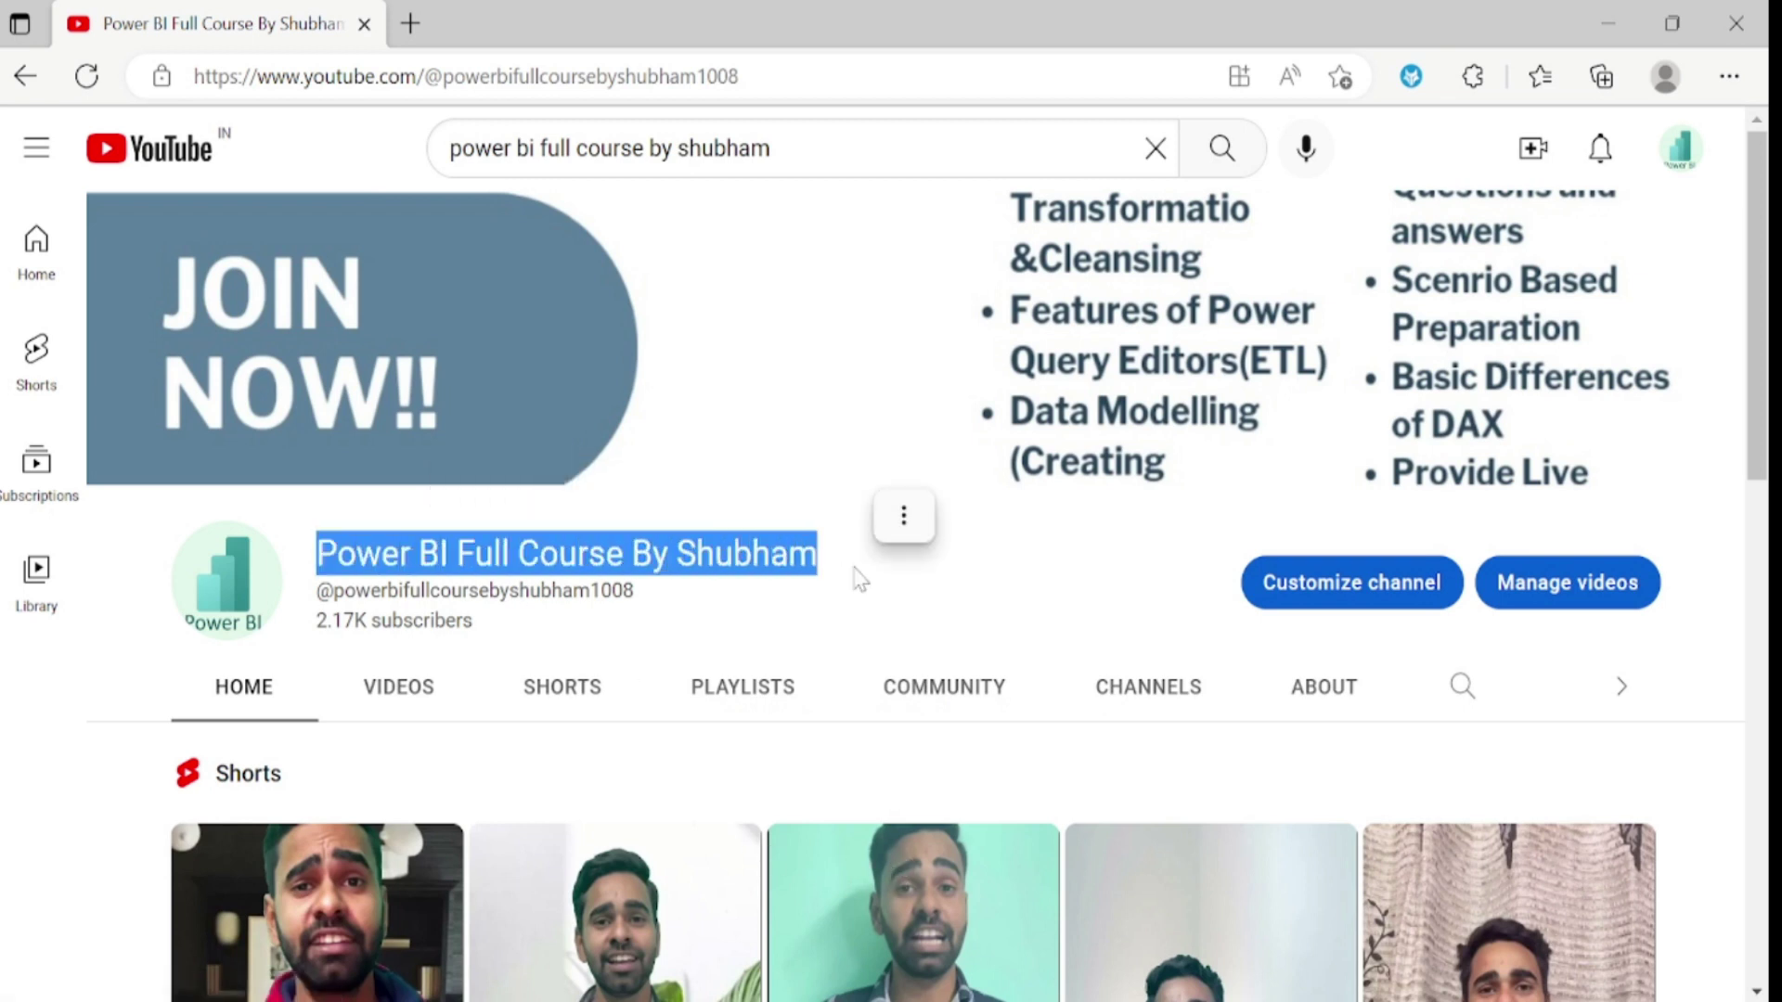
pyautogui.scroll(-9, 854, 636)
pyautogui.scroll(-5, 1123, 815)
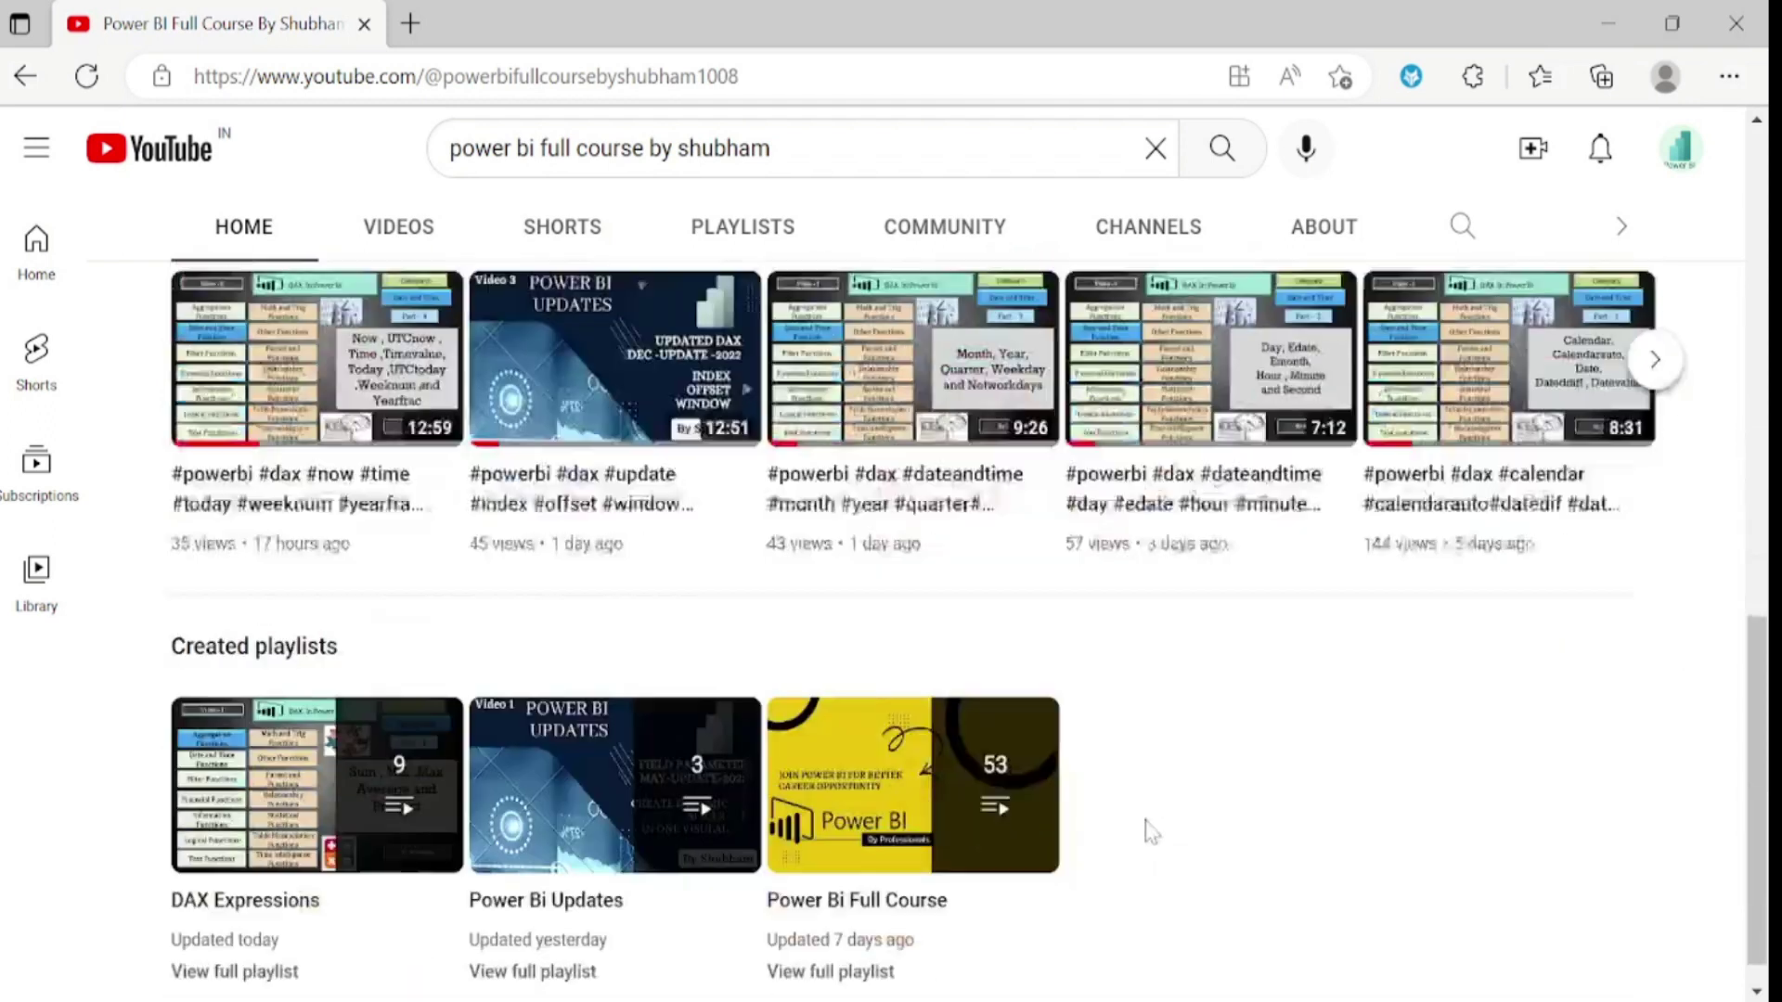